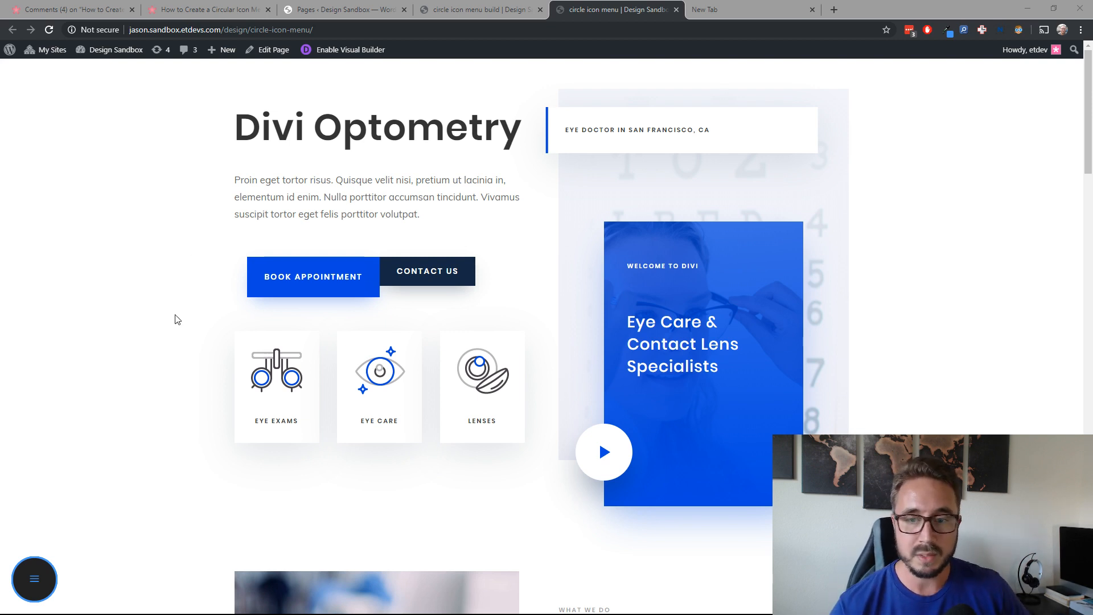
- Examine the finished Divi Optometry page and its circular icon menu by expanding and collapsing the menu
scroll(178, 330, down, 3)
scroll(181, 330, up, 3)
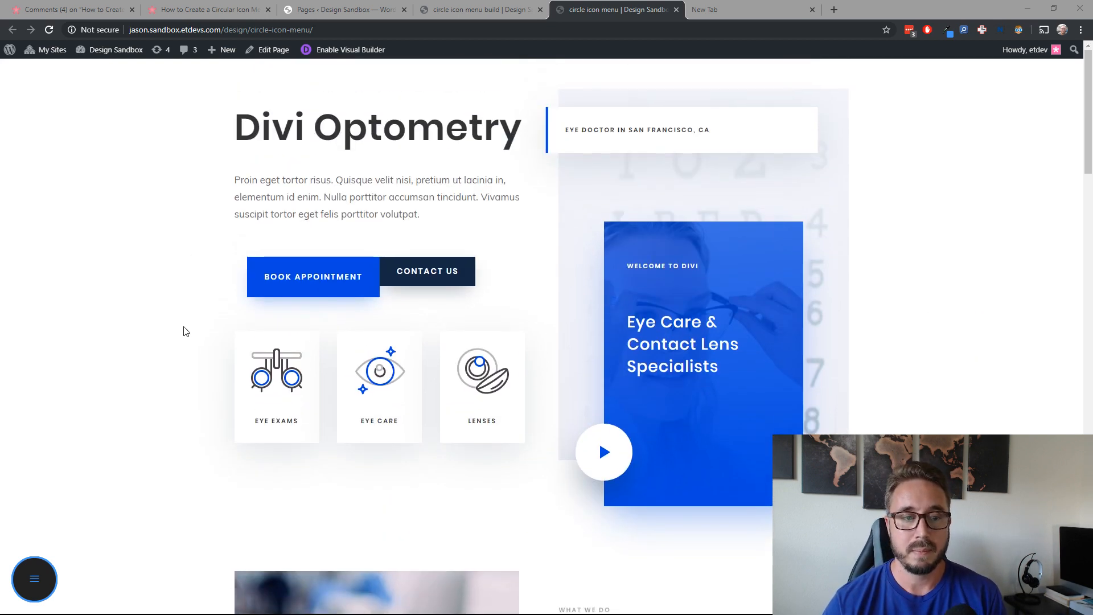
scroll(185, 332, down, 9)
scroll(187, 330, up, 8)
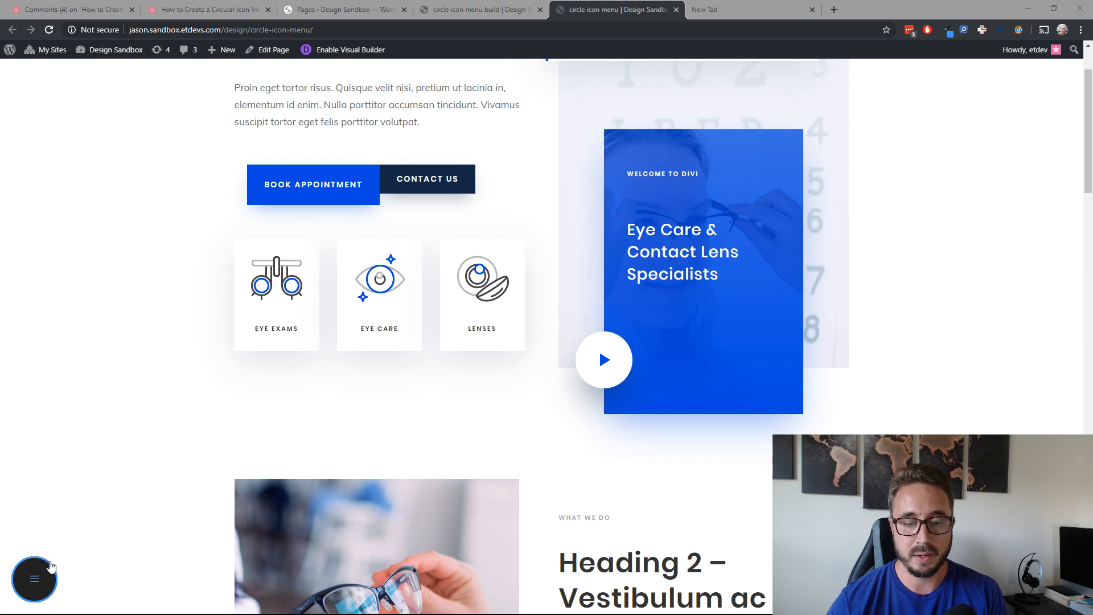
click(42, 582)
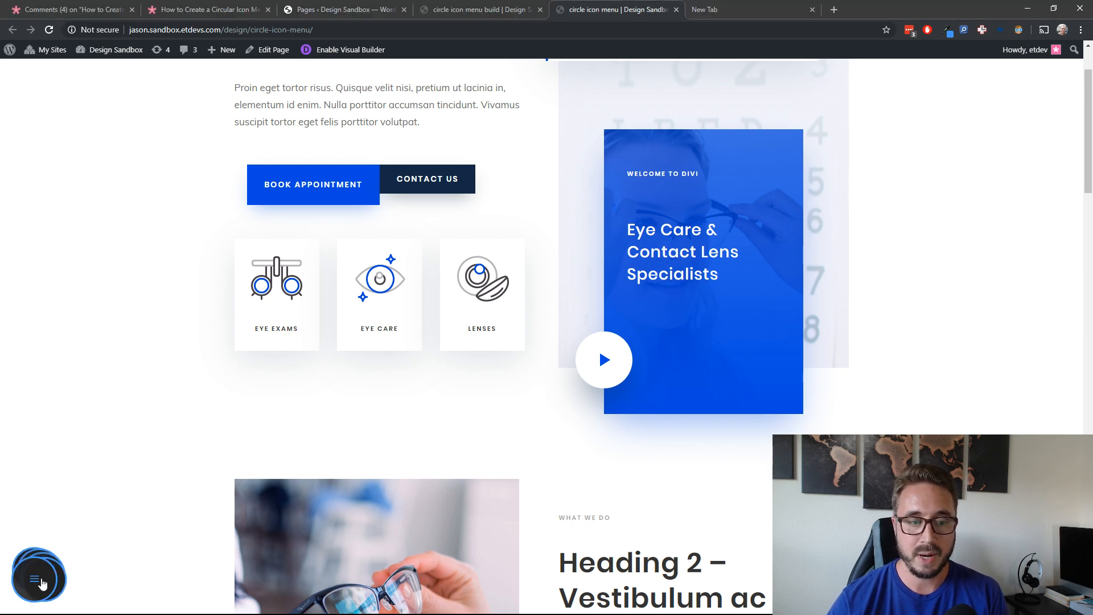
click(41, 582)
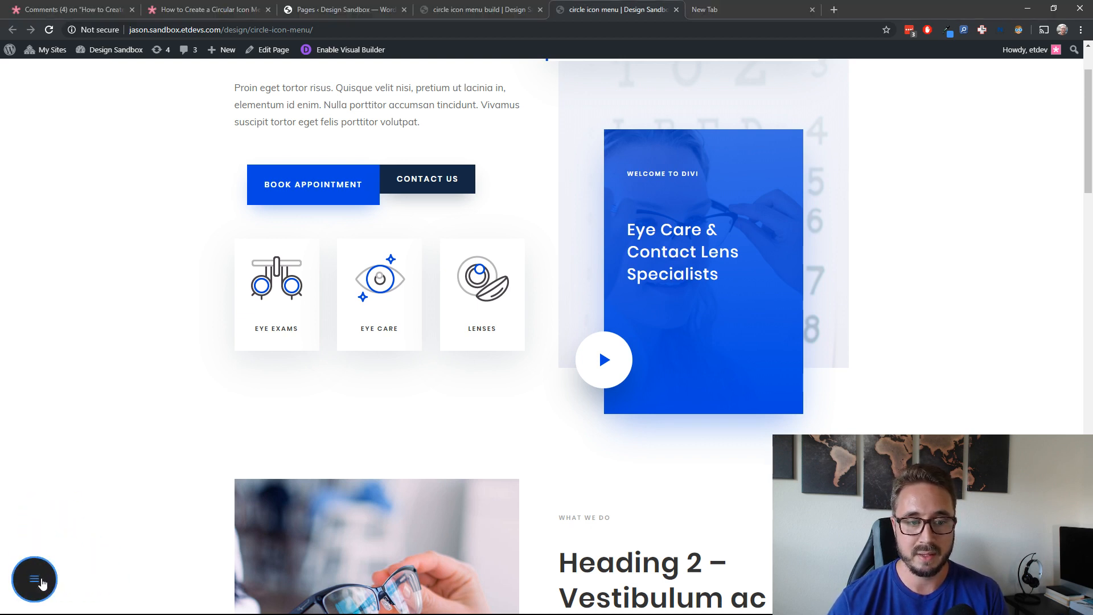
click(42, 582)
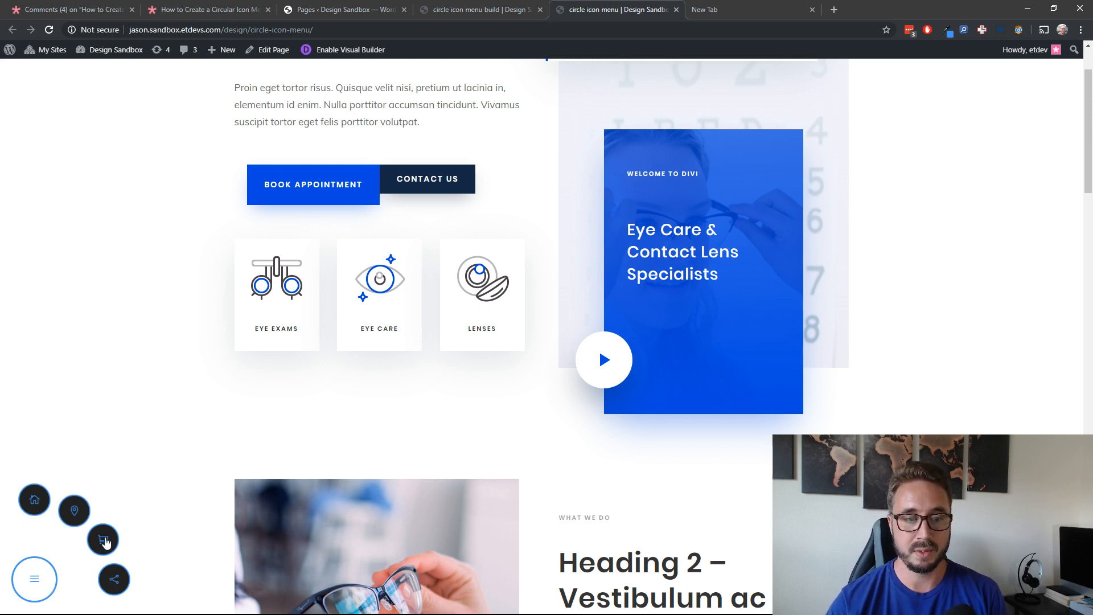
click(36, 590)
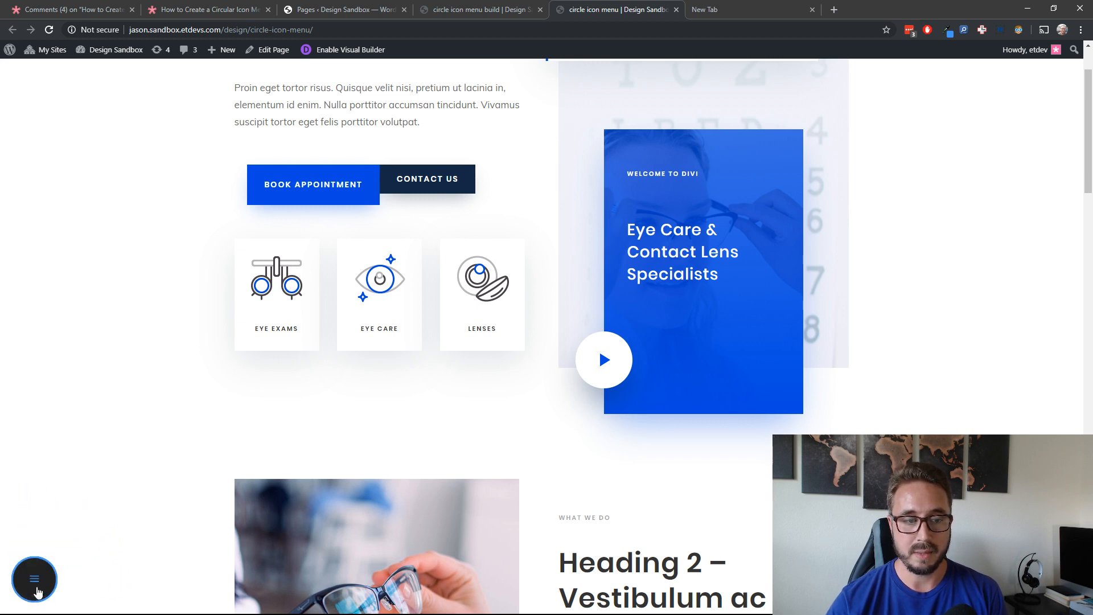
click(35, 586)
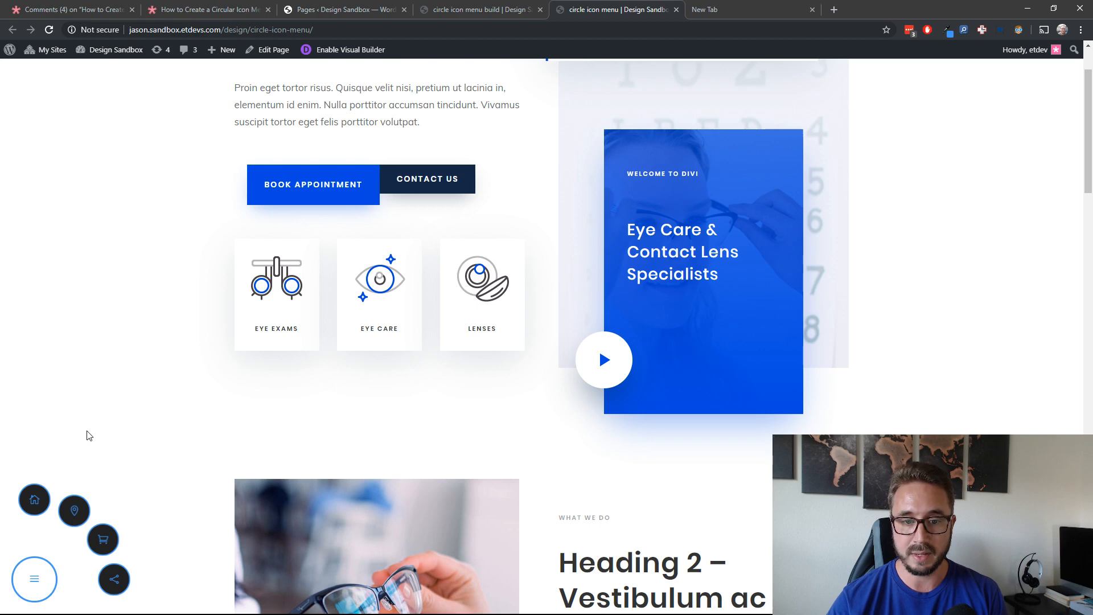
click(34, 579)
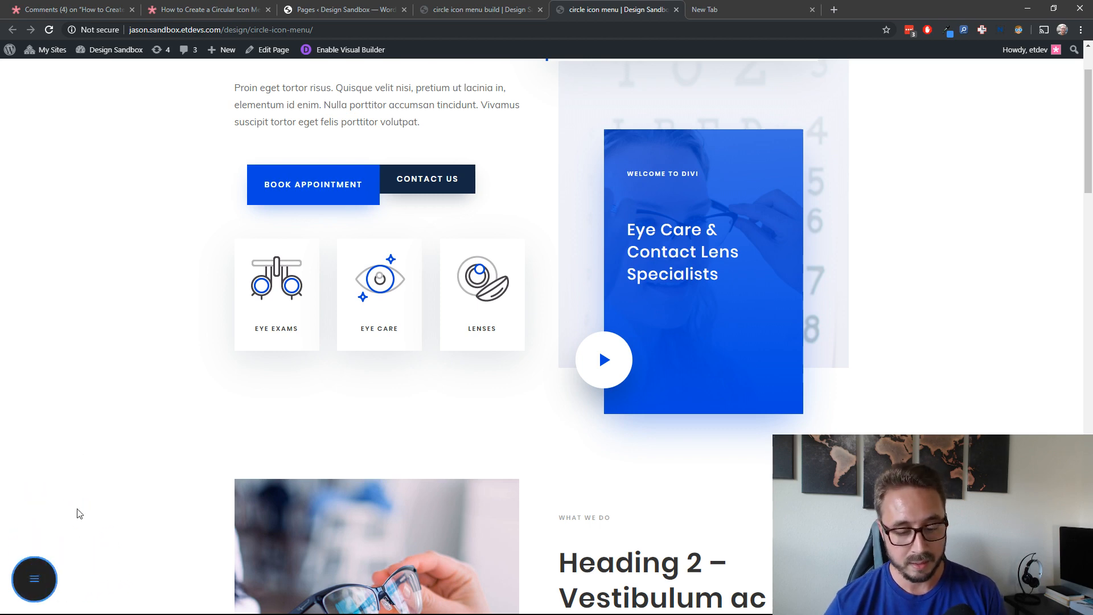
- Inspect the circular menu's expand and collapse animation close up on the enlarged page
key(ctrl+plus)
key(ctrl+plus)
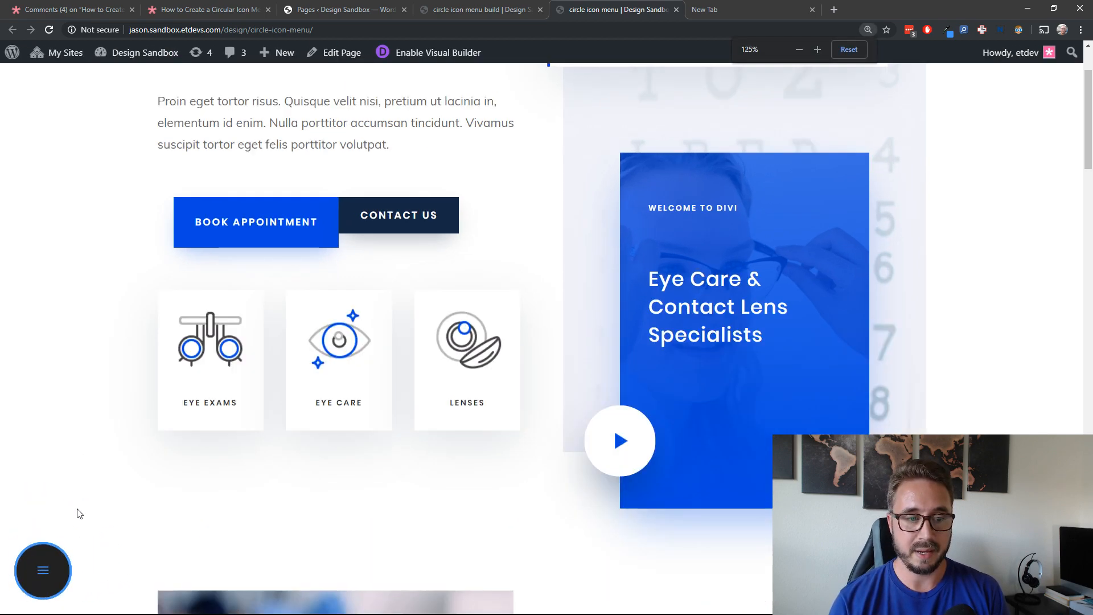
key(ctrl+plus)
key(ctrl+plus)
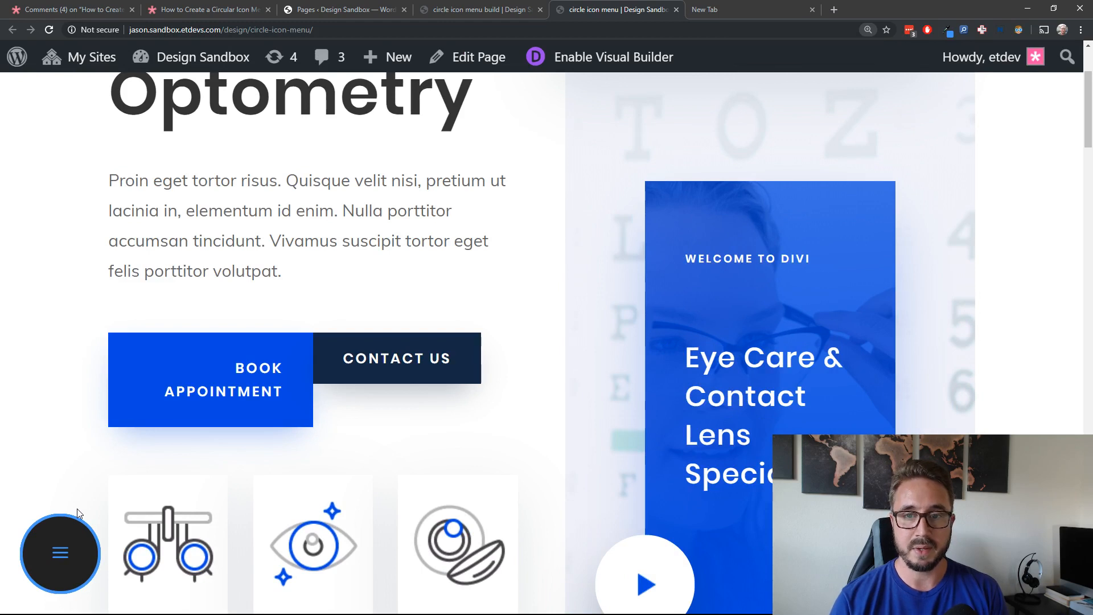
key(ctrl+plus)
click(79, 541)
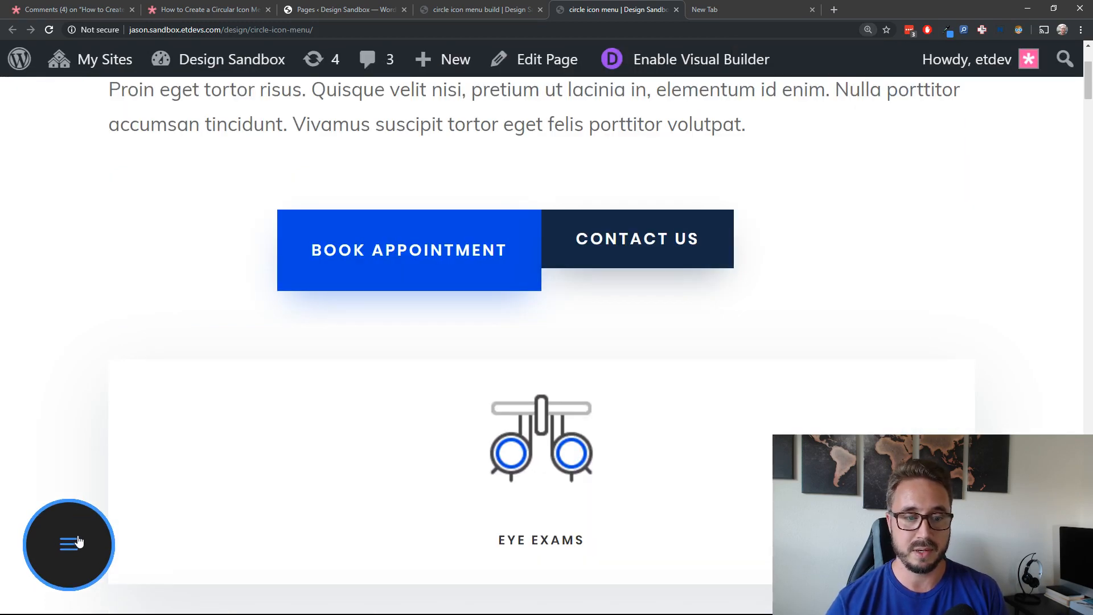
click(79, 541)
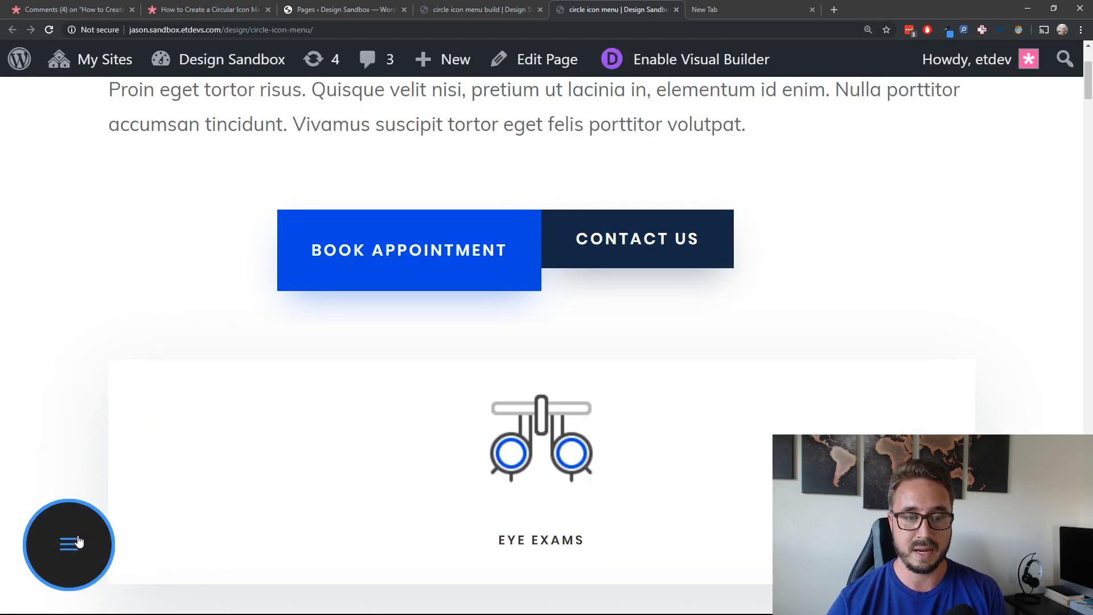
click(79, 541)
click(78, 541)
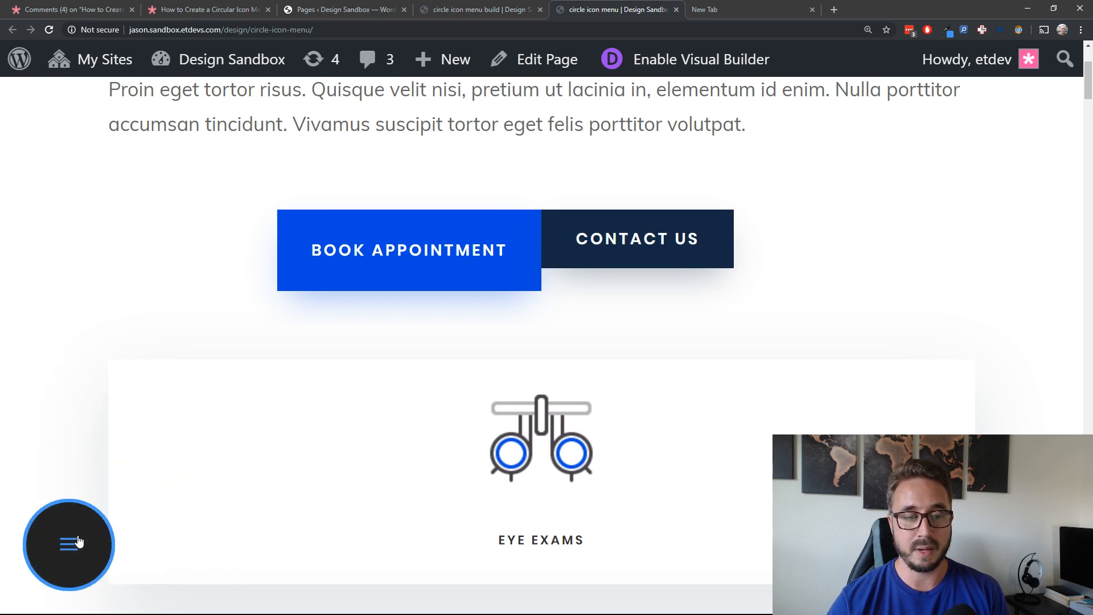
click(79, 541)
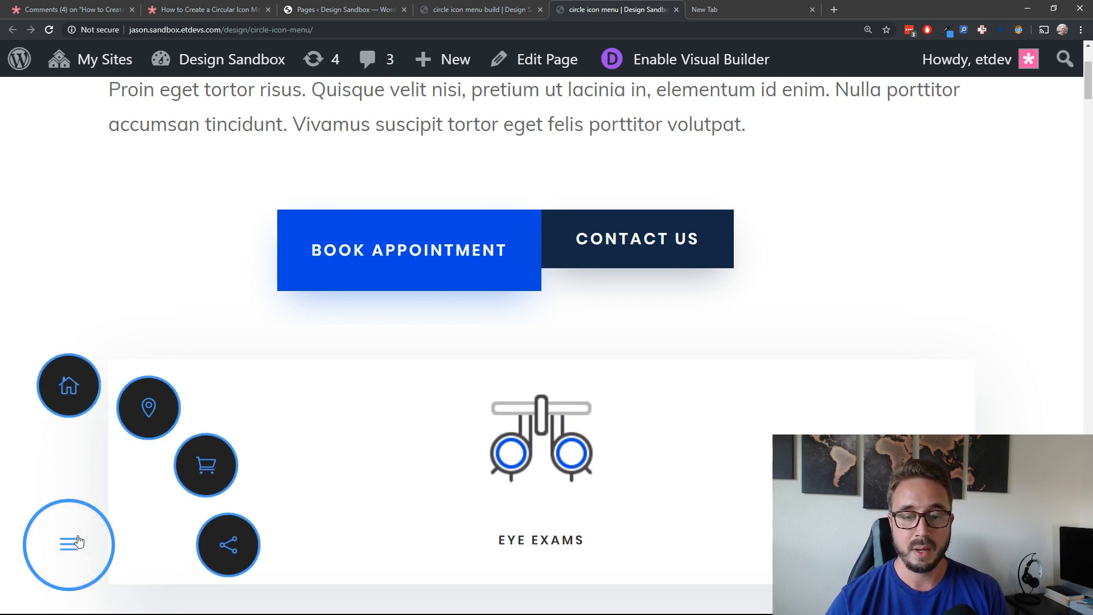
click(79, 542)
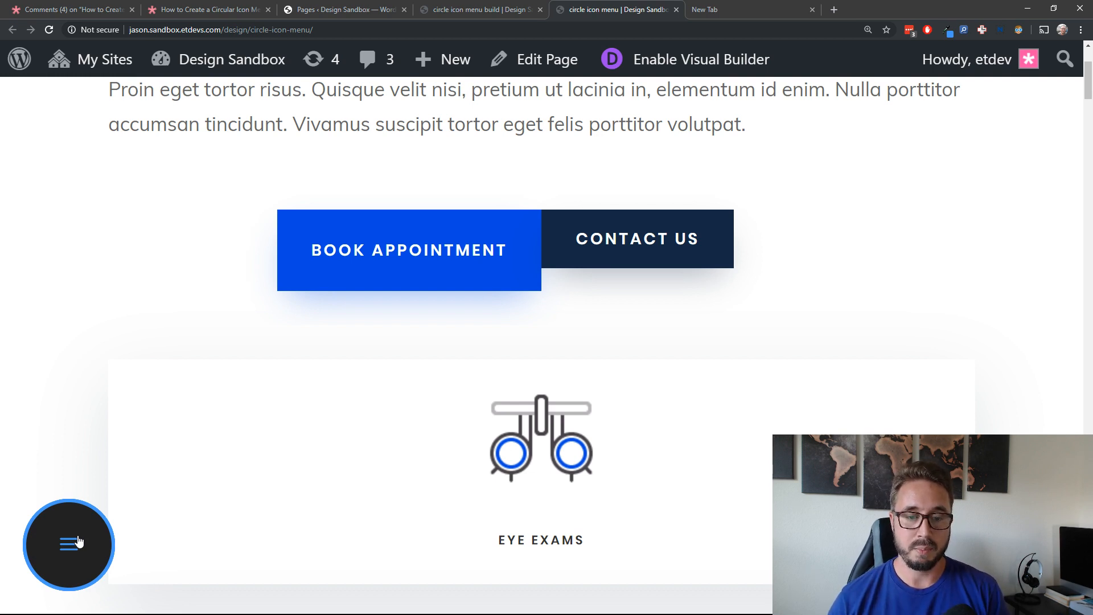
click(79, 542)
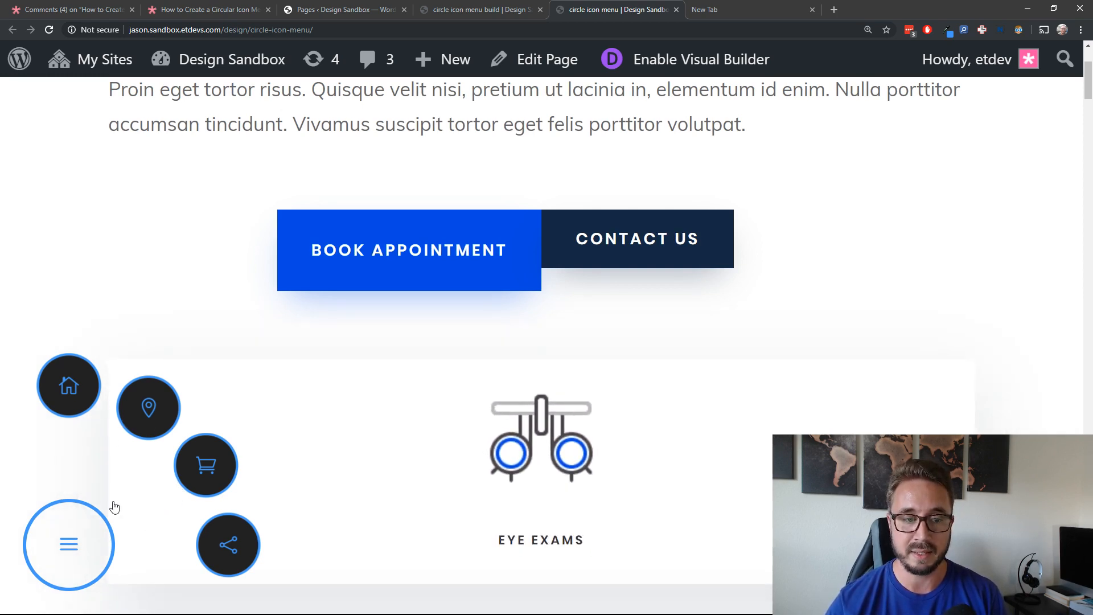
click(66, 572)
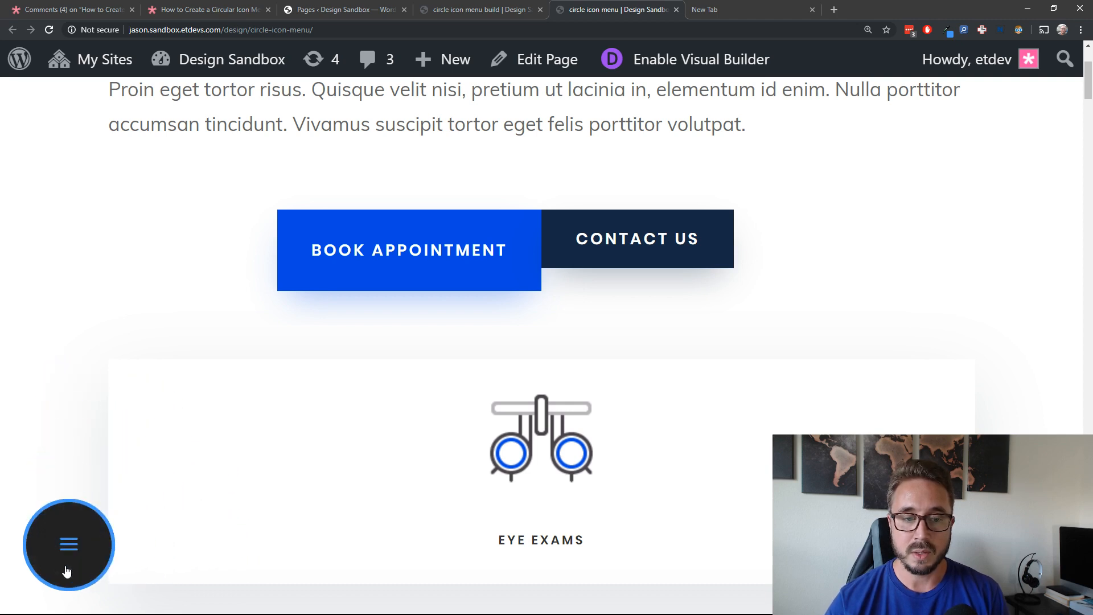
click(67, 571)
click(66, 571)
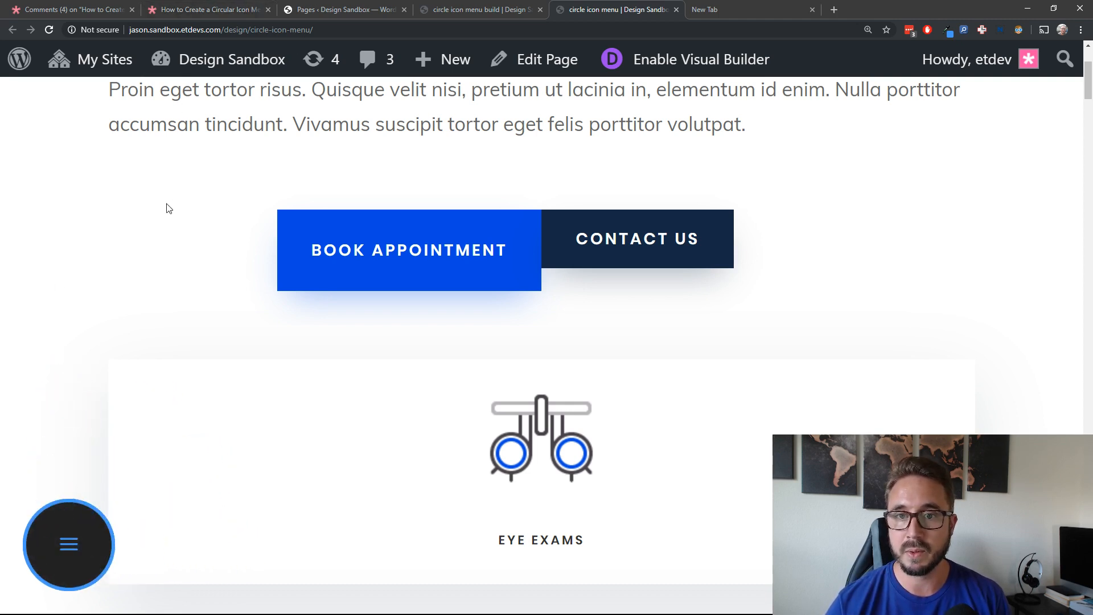
click(80, 537)
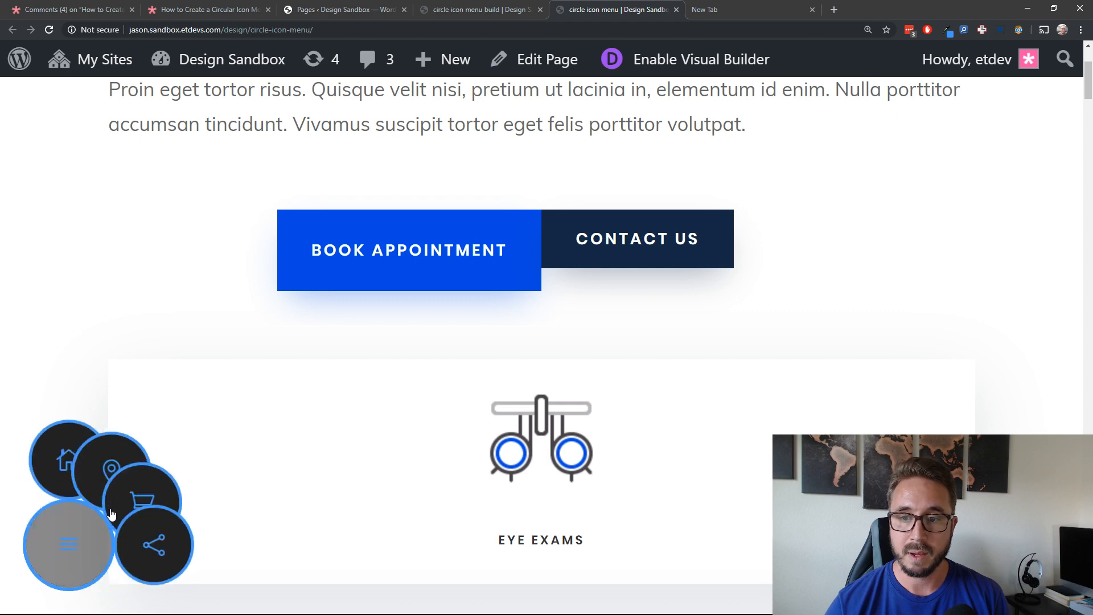
- Check the expanded circular menu at smaller page zoom levels and return the page to 100%
key(ctrl+plus)
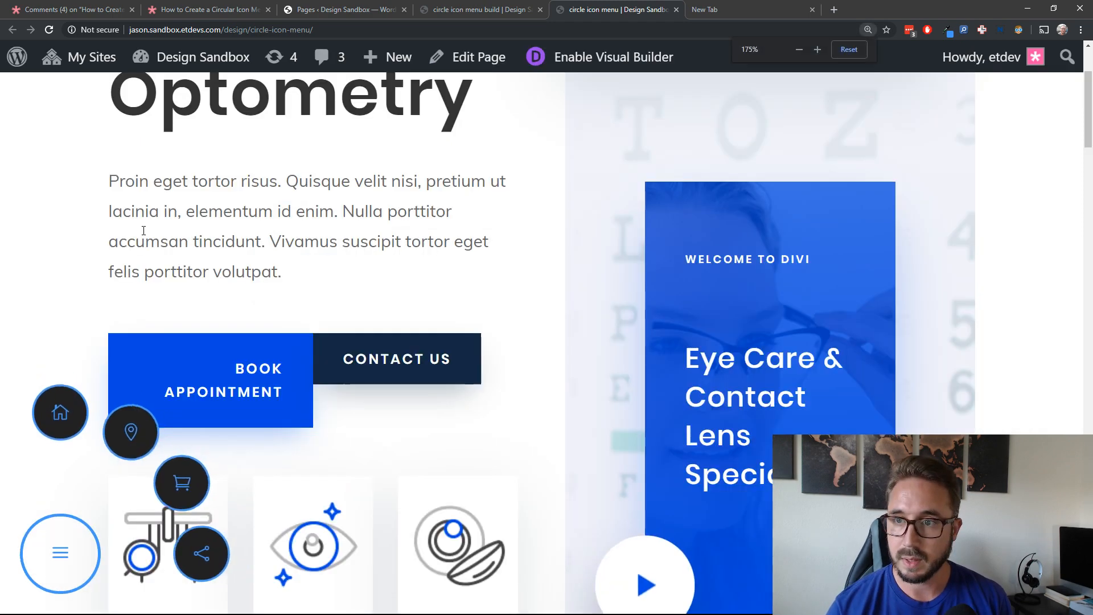
key(ctrl+minus)
key(ctrl+minus)
key(ctrl+minus)
key(ctrl+minus)
key(ctrl+minus)
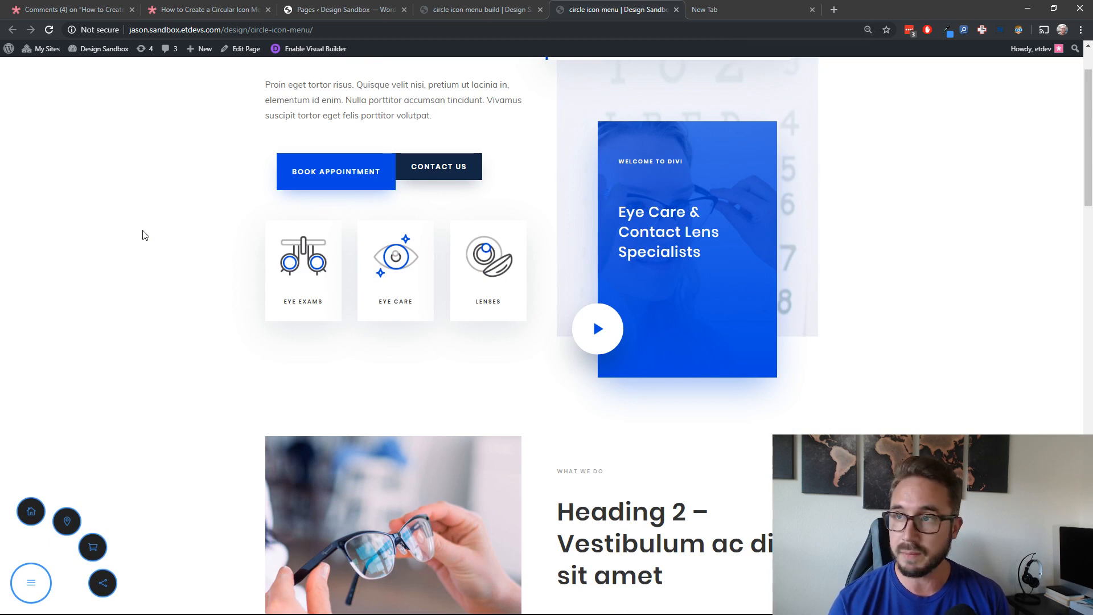
key(ctrl+plus)
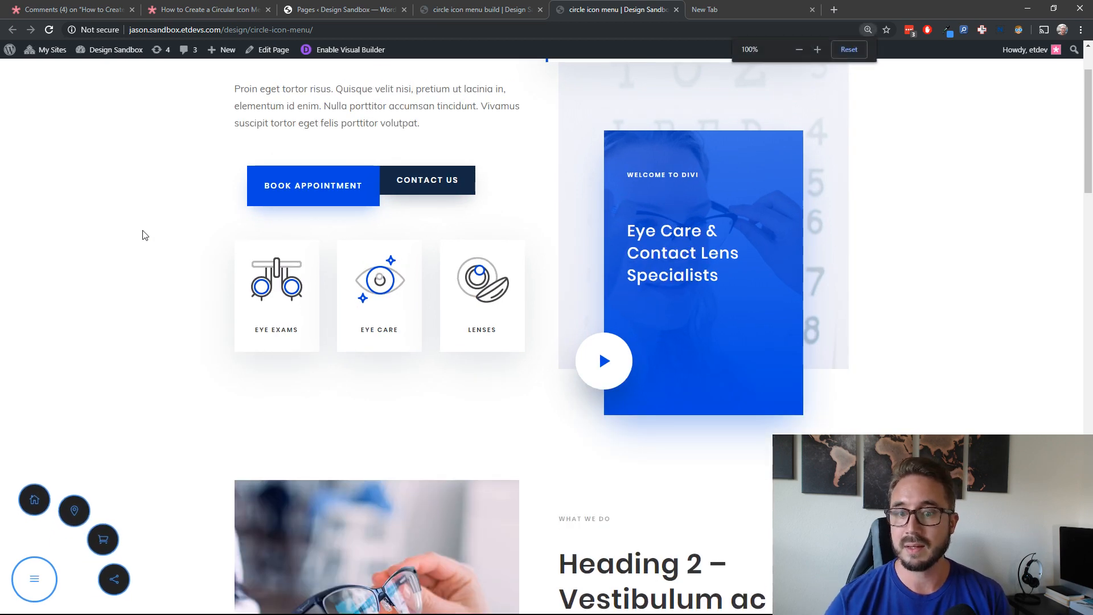
key(ctrl+plus)
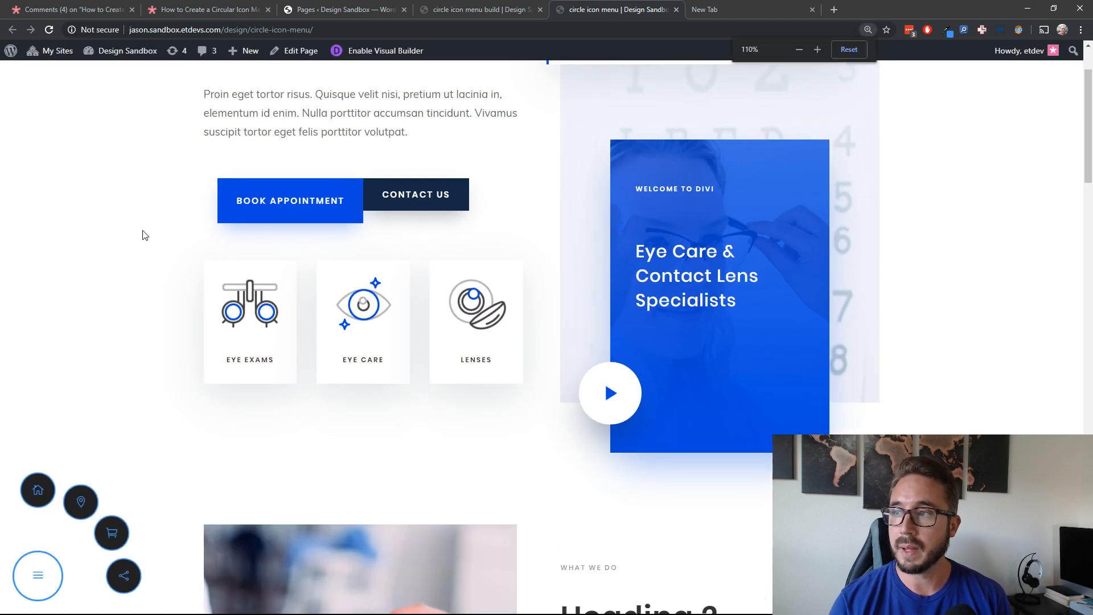
key(ctrl+minus)
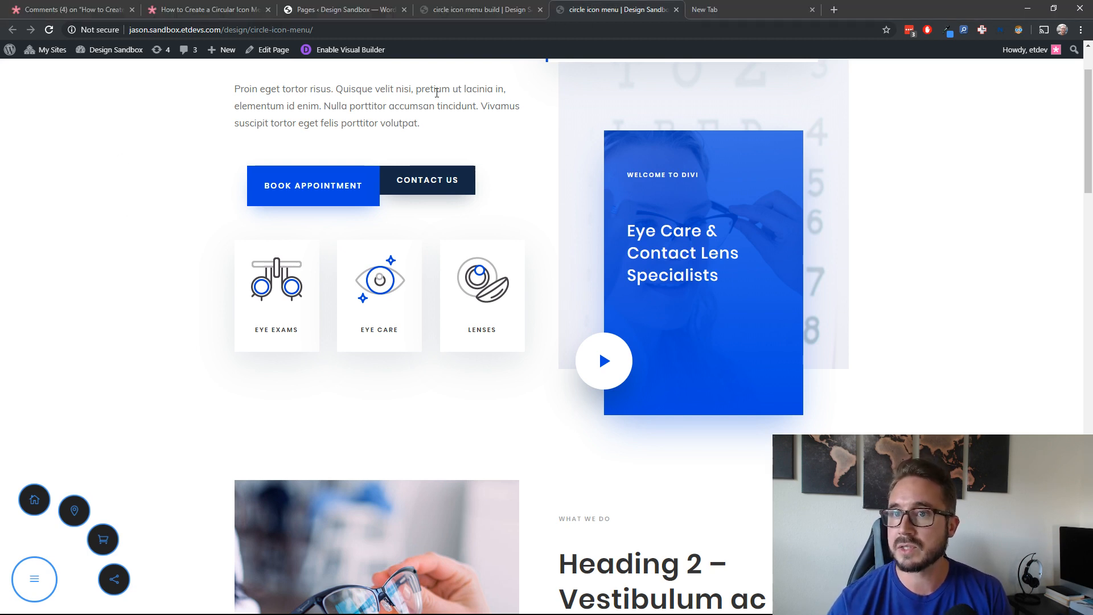
- On the circle icon menu build page, insert a one-column row in the empty section and dismiss the module selection
click(473, 12)
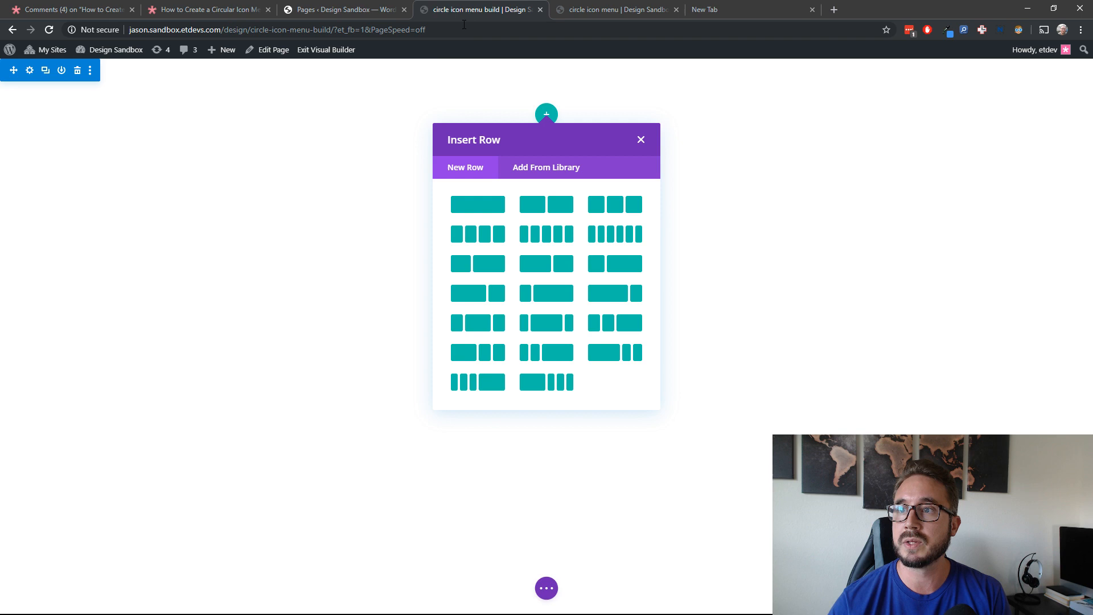
click(365, 177)
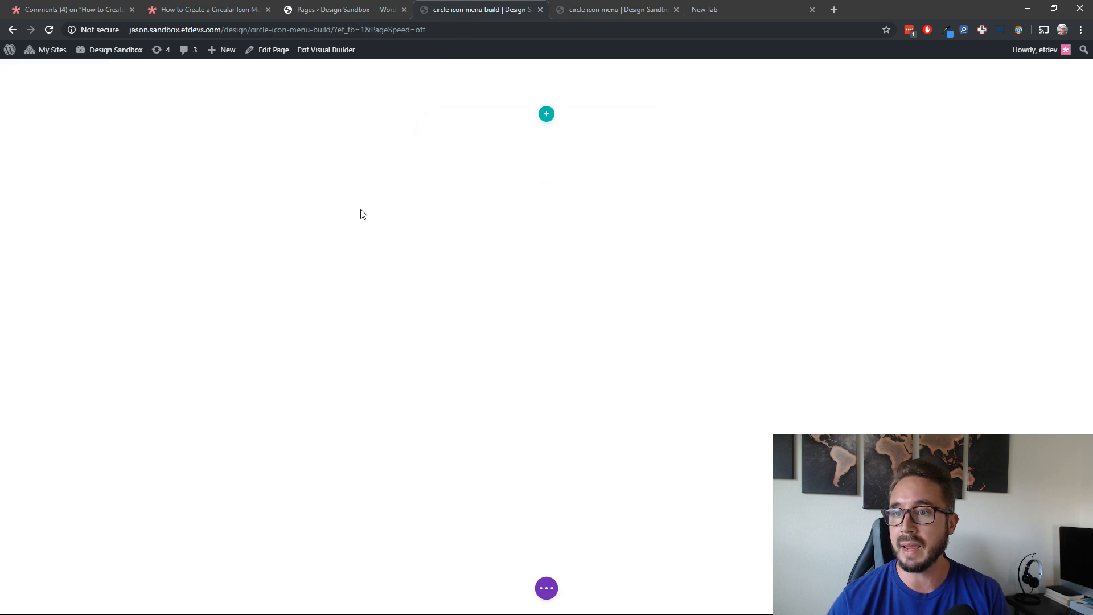
click(546, 114)
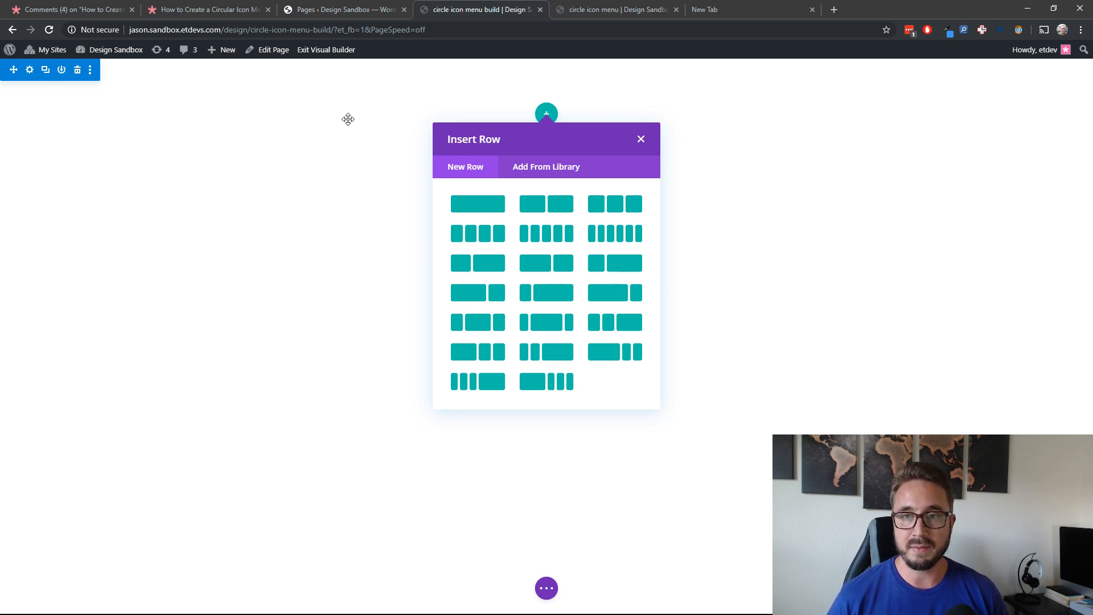
click(485, 208)
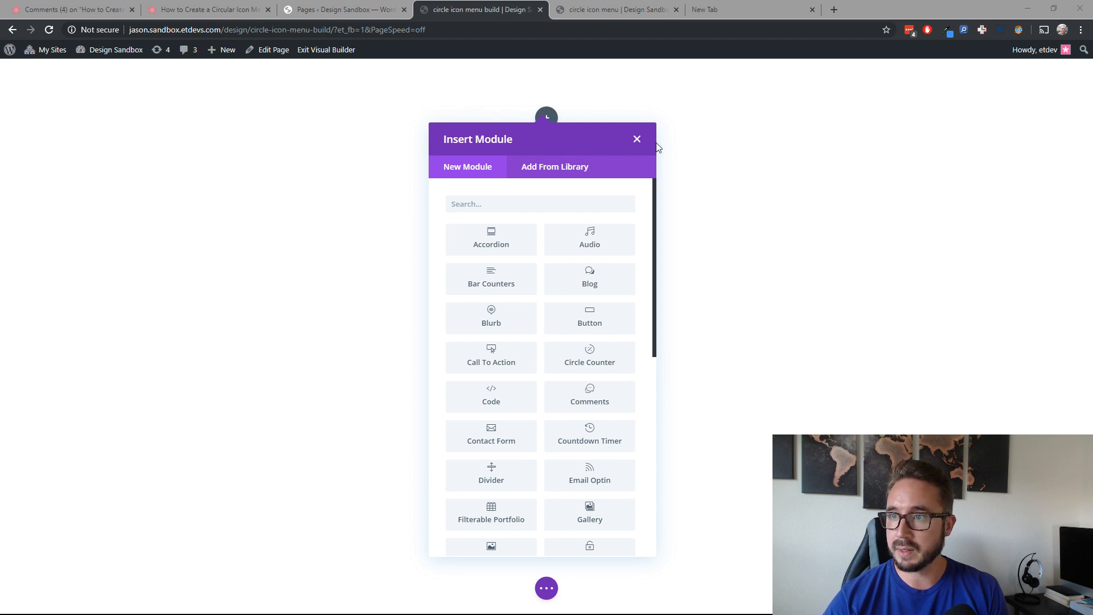
click(637, 140)
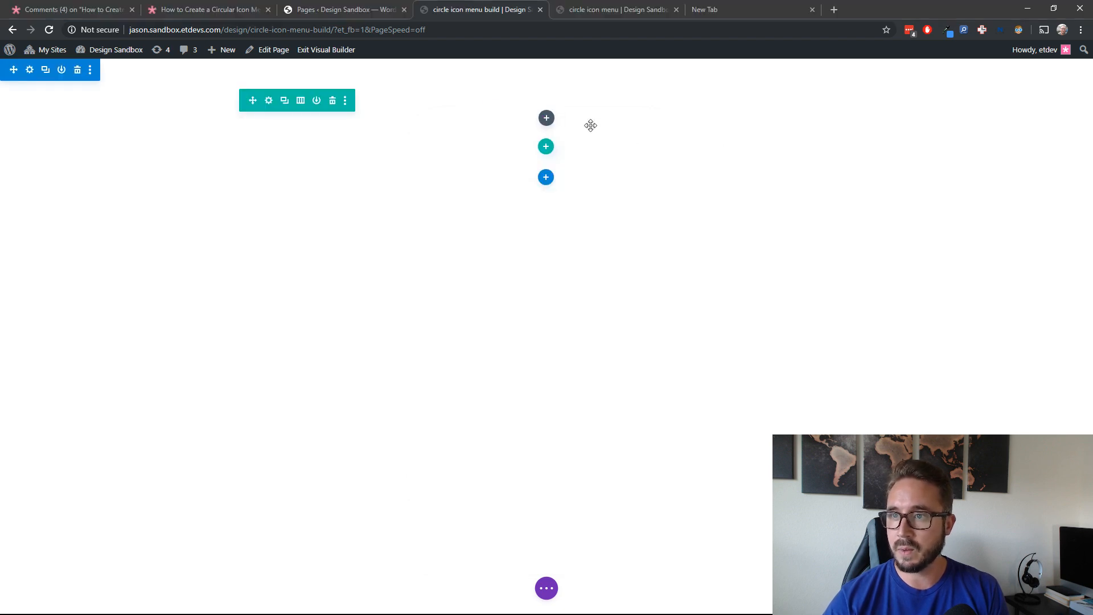
- Set the new row's top padding to 300px and save the row settings
click(267, 102)
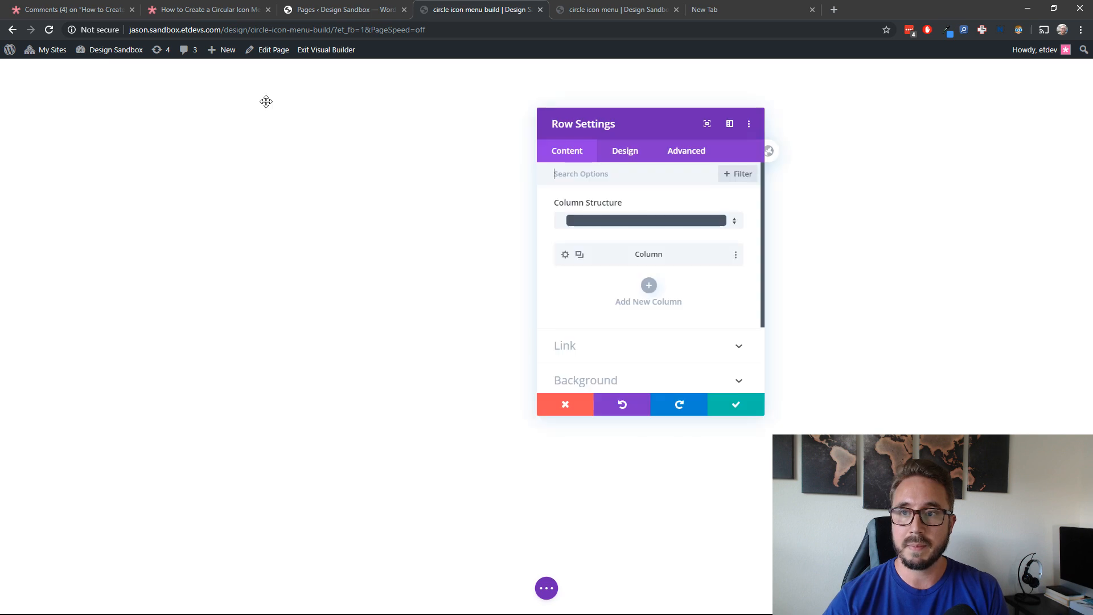
click(629, 155)
click(630, 237)
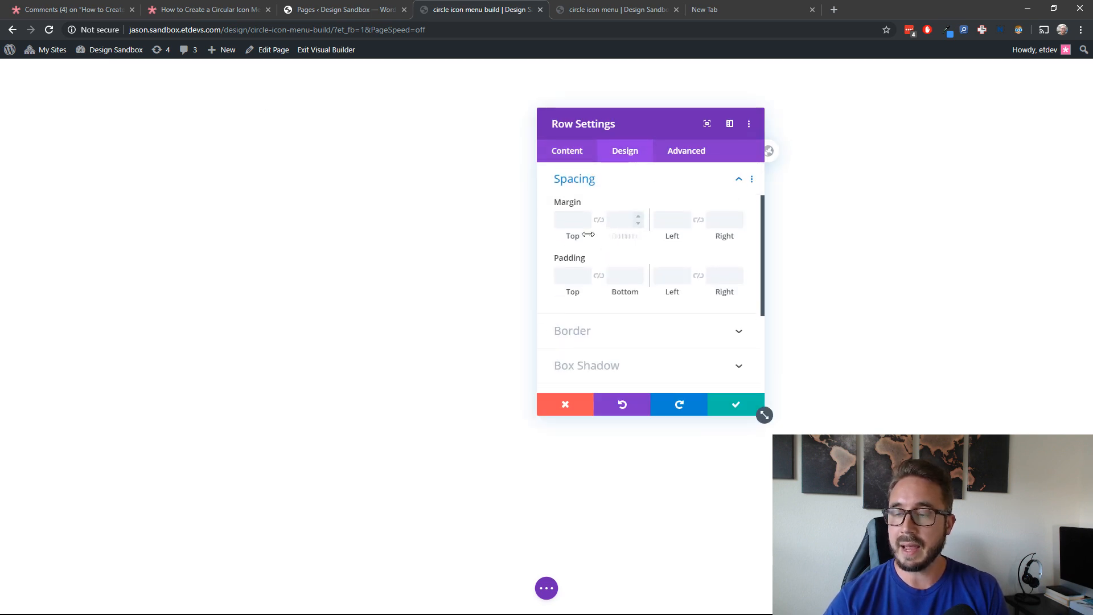
click(574, 276)
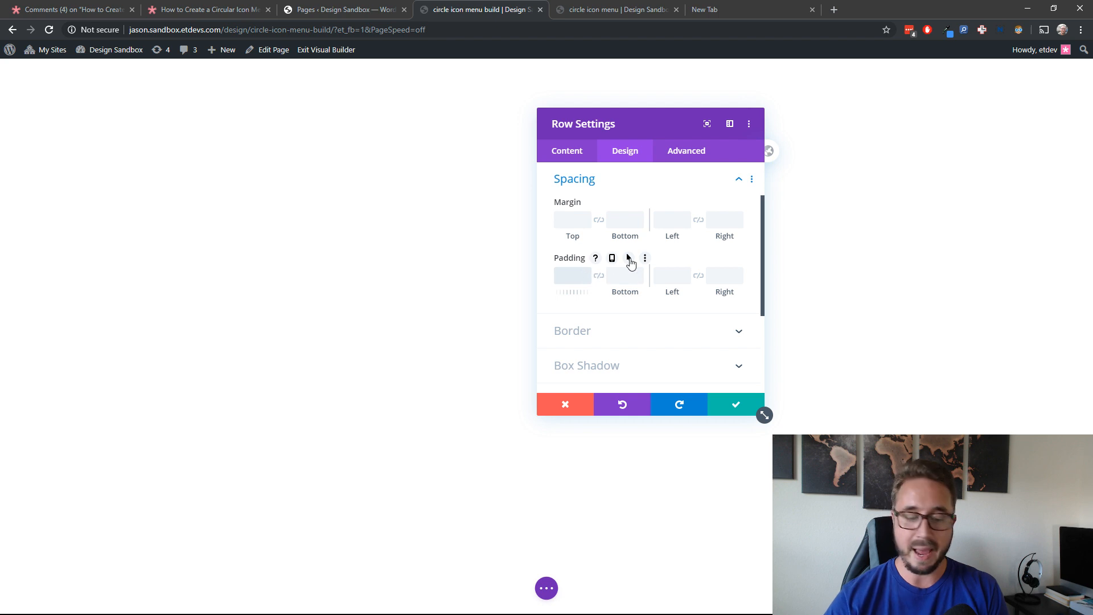
text(300px)
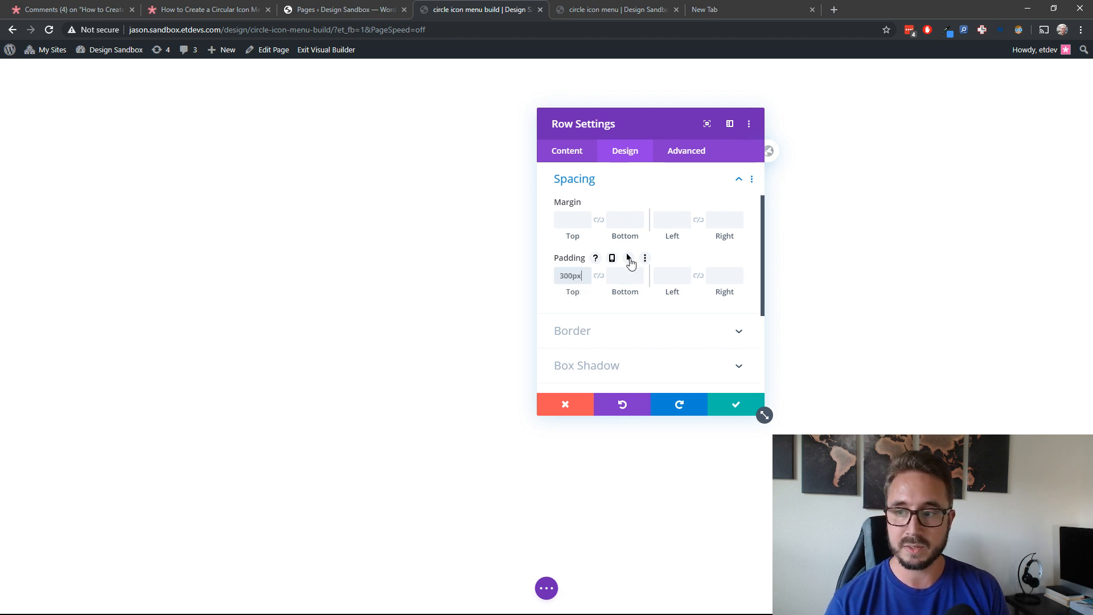
click(734, 403)
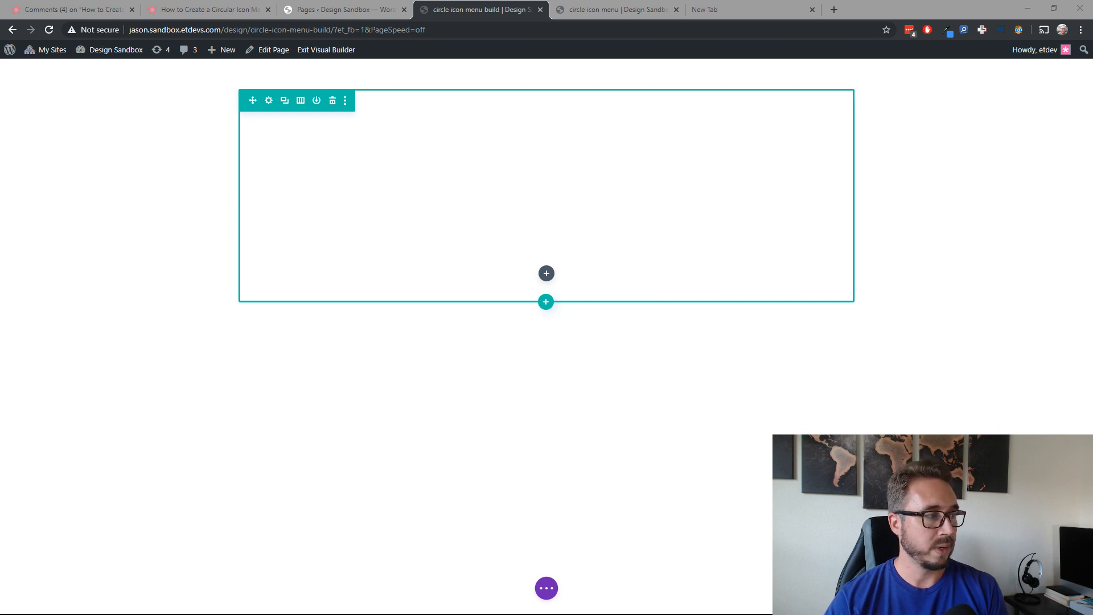
- Add a Blurb module to the row and move its settings window clear of the module
click(546, 277)
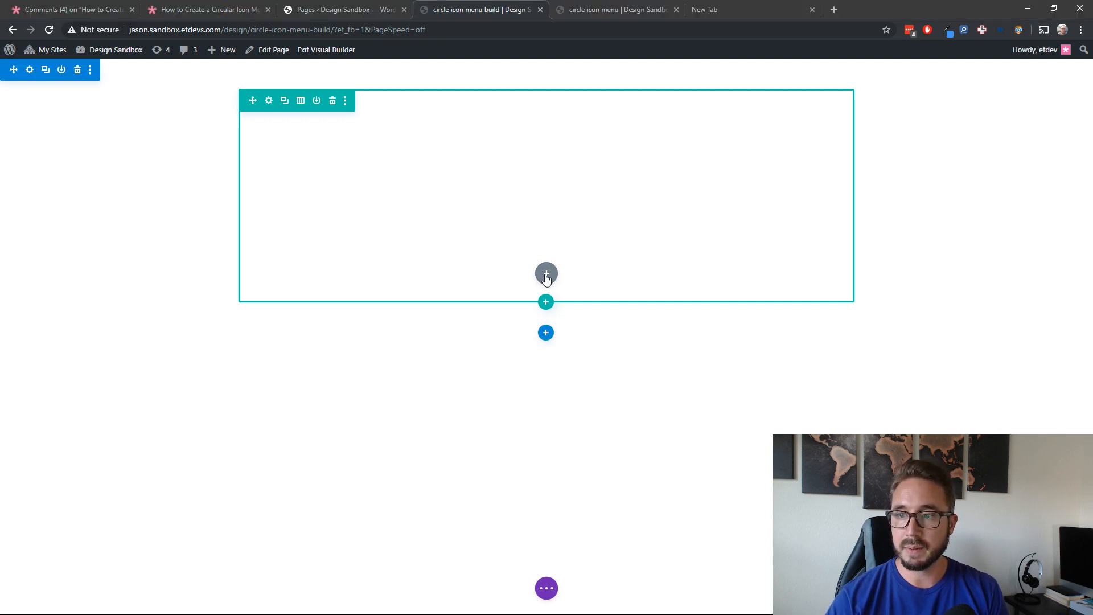
click(545, 277)
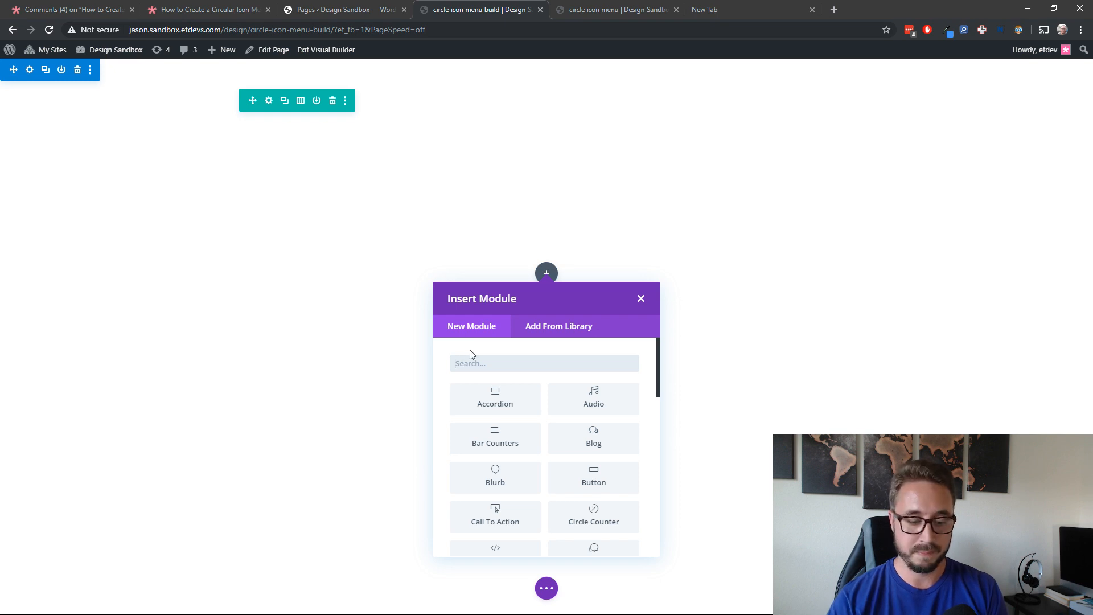
text(blurb)
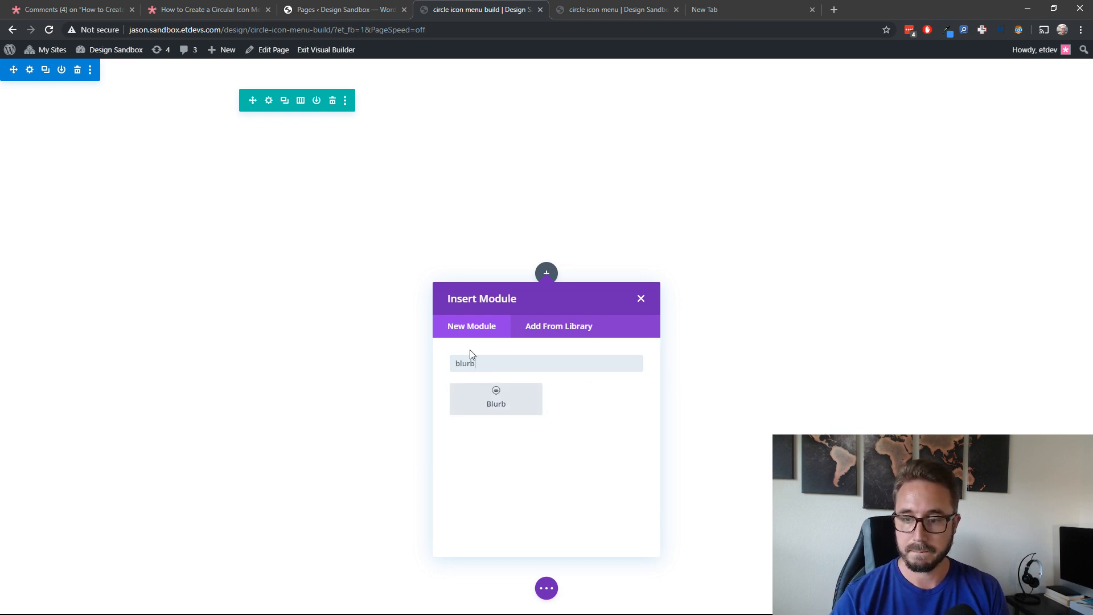
click(515, 400)
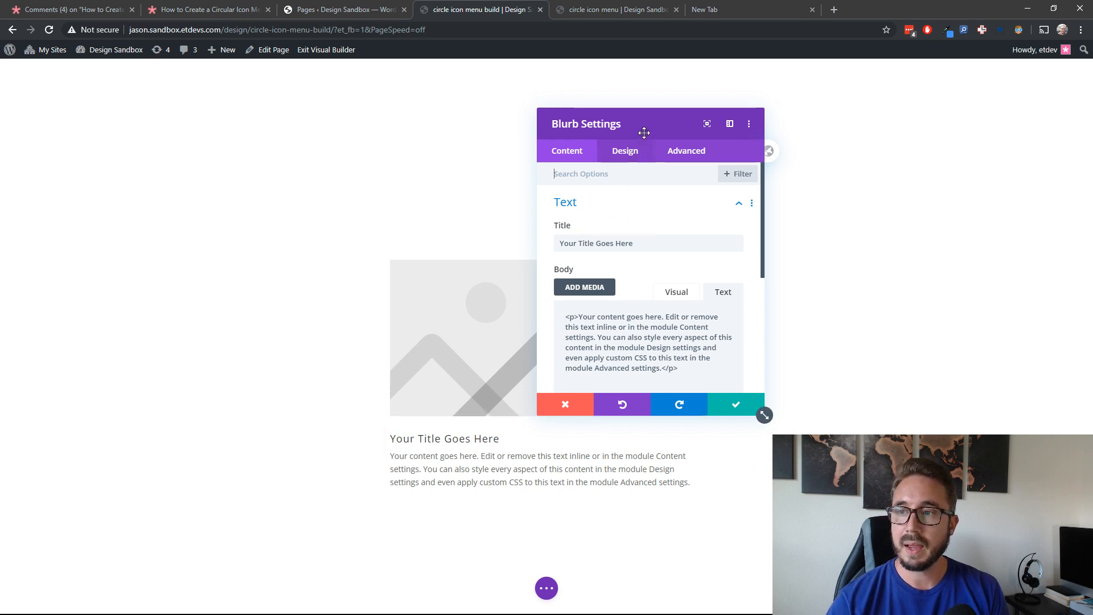
drag(665, 118, 884, 99)
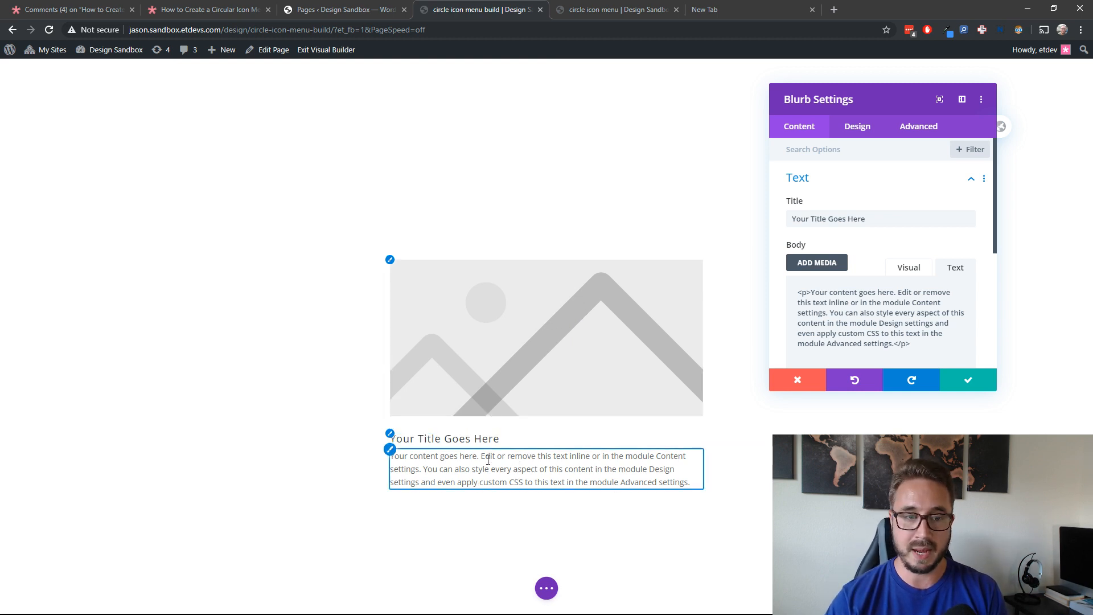
- Remove the blurb's placeholder title and body text
drag(873, 218, 782, 219)
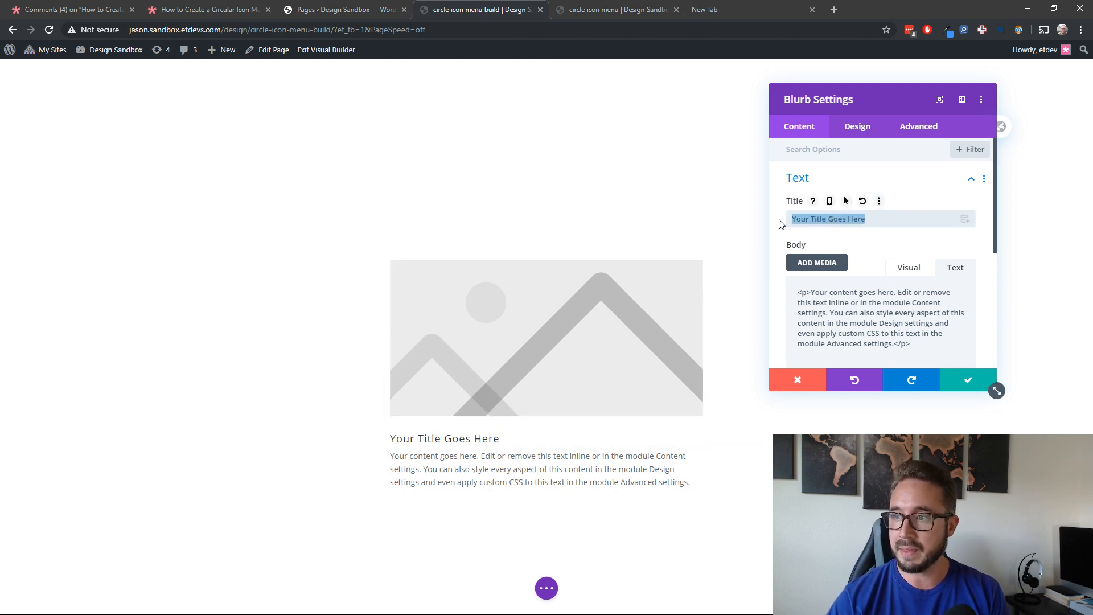
key(BackSpace)
click(858, 311)
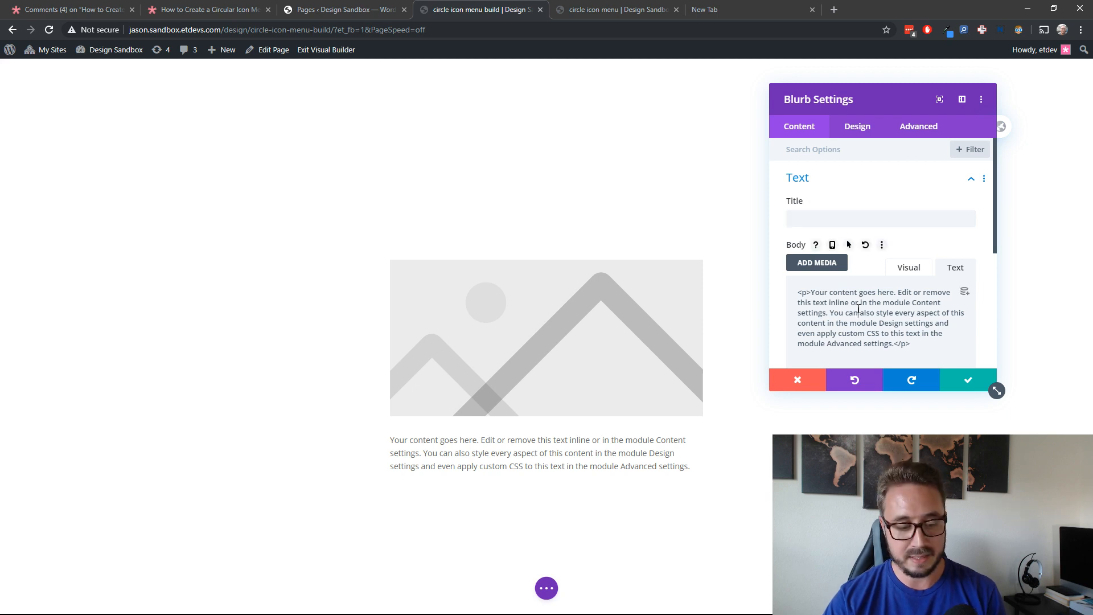
key(ctrl+a)
key(BackSpace)
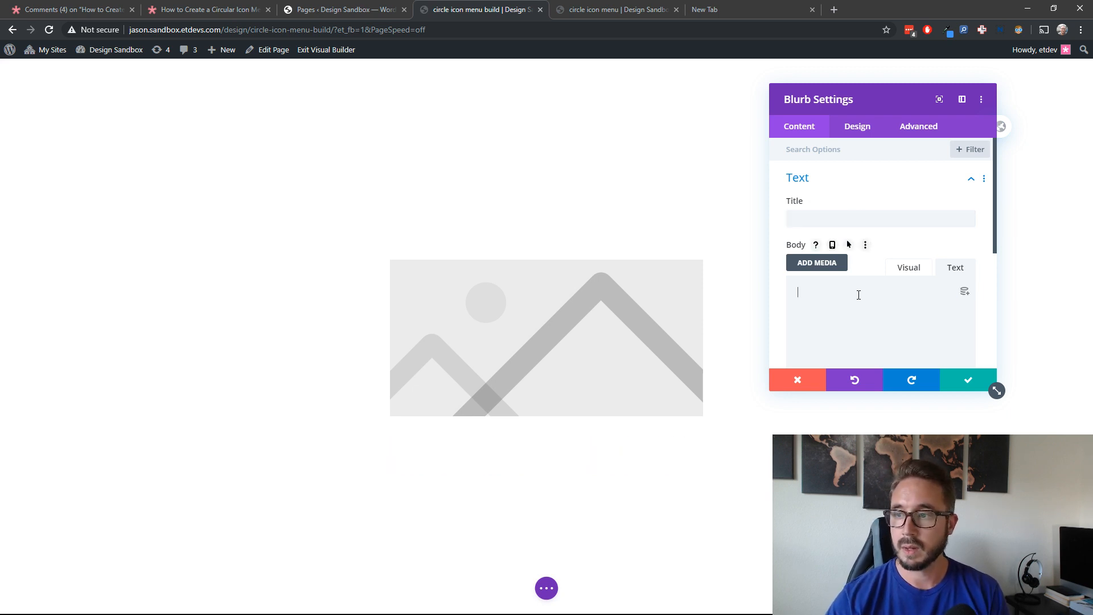
- Make the blurb use an icon instead of an image and choose the three-line hamburger menu icon
scroll(917, 286, down, 3)
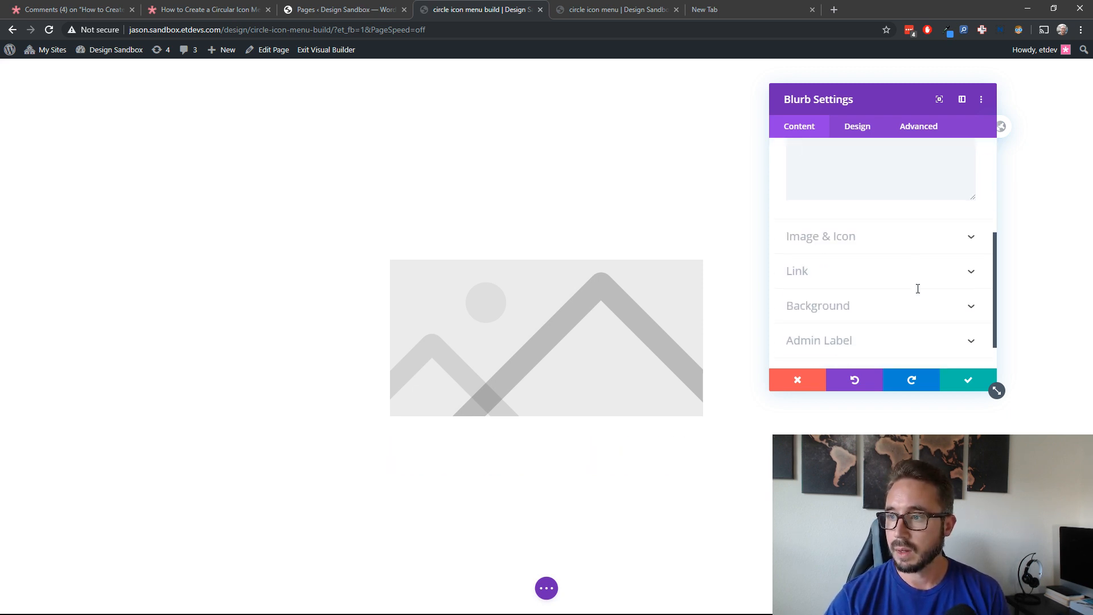
click(887, 247)
click(816, 196)
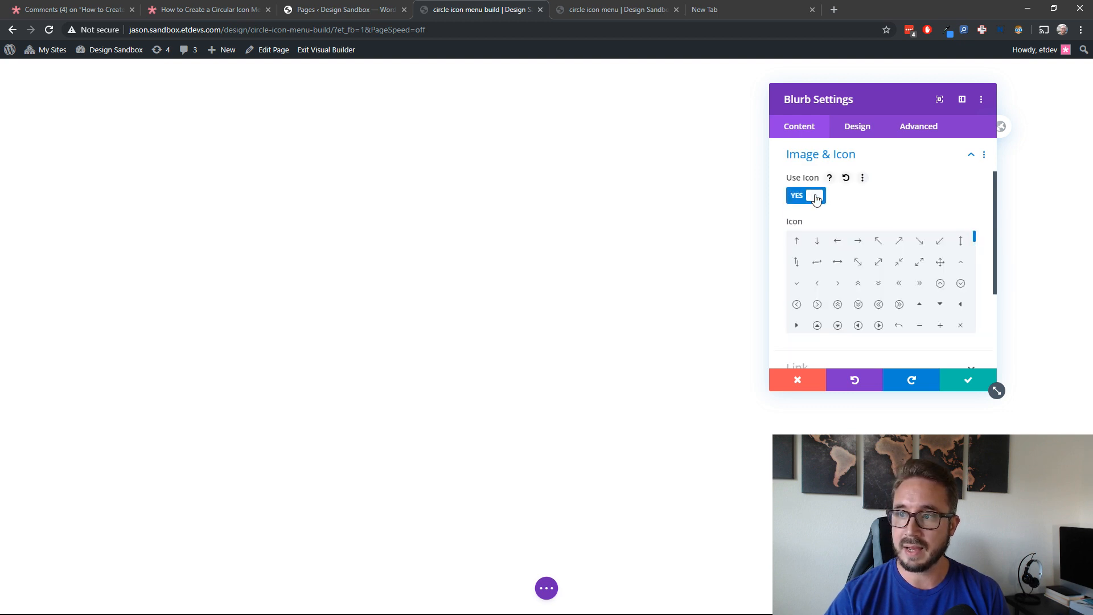
scroll(884, 299, down, 5)
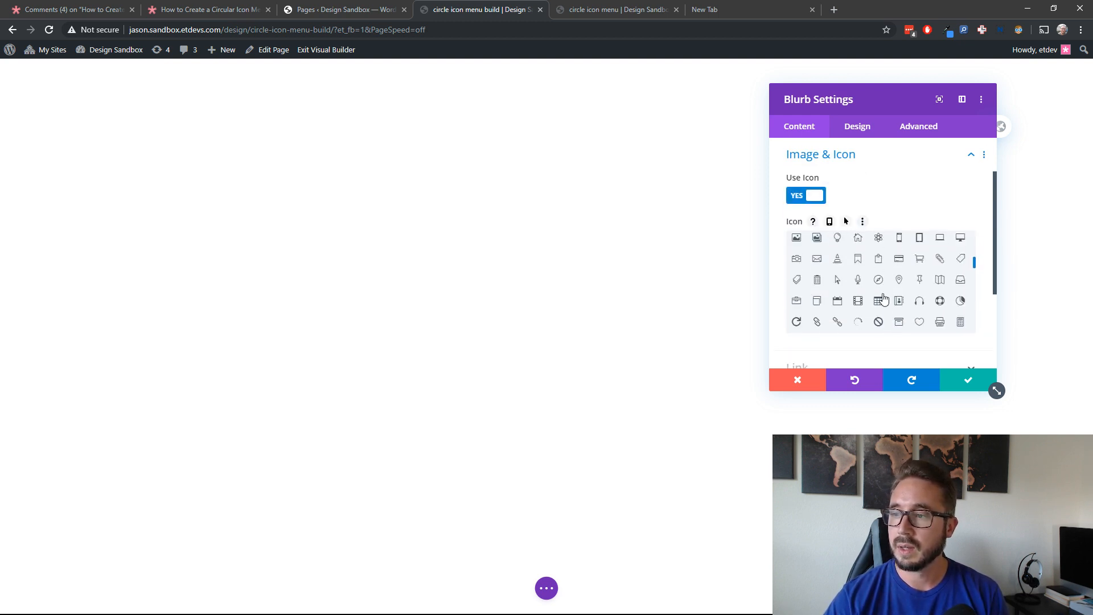
scroll(883, 299, up, 5)
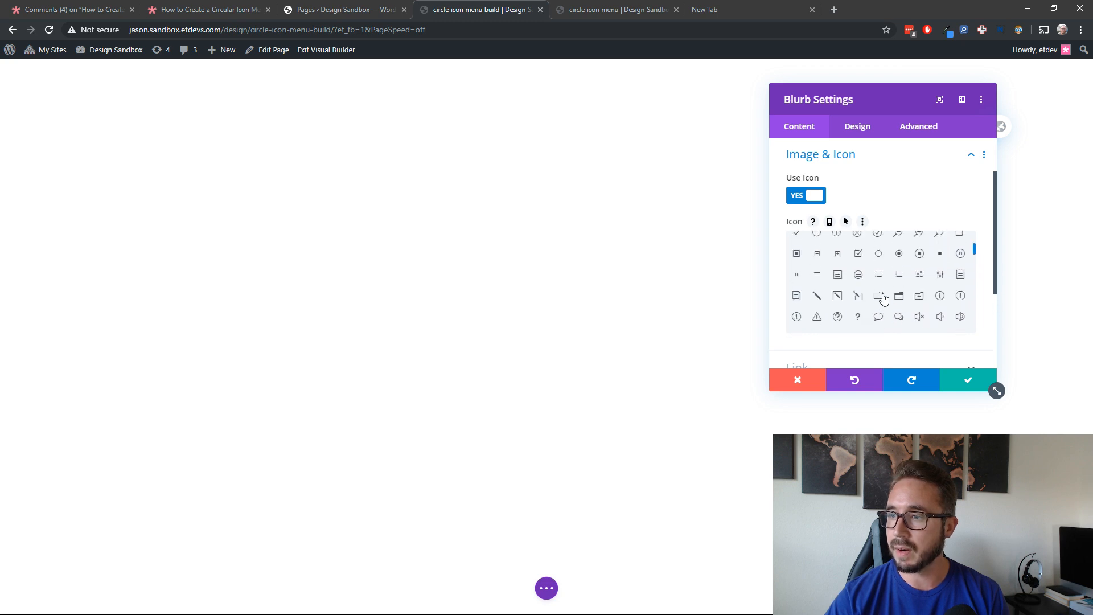
click(818, 275)
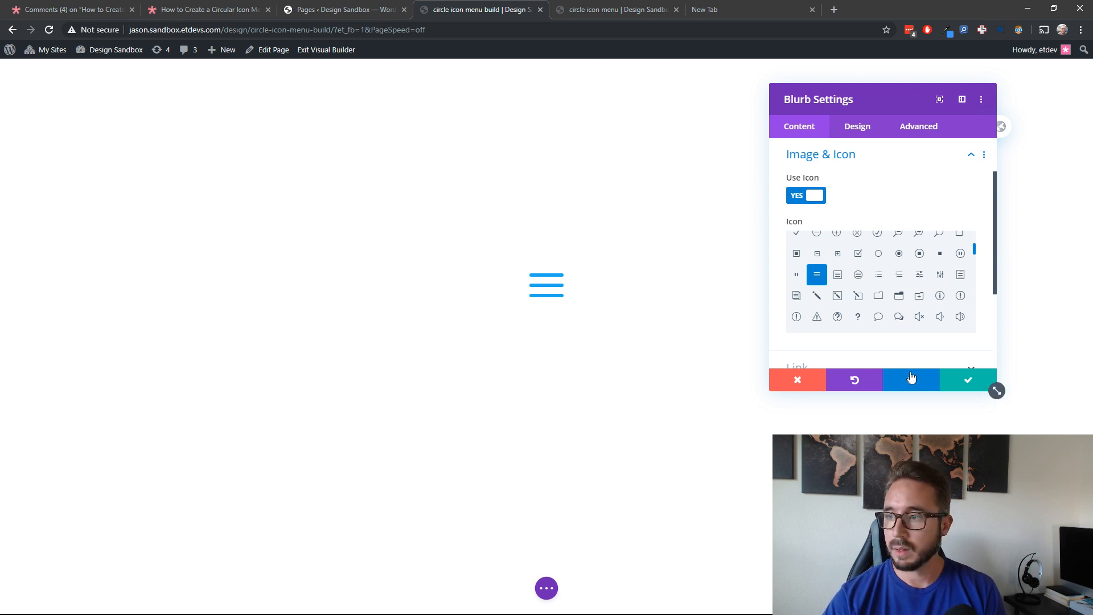
- Display the blurb's icon inside a circle and set the circle color to #222222
scroll(900, 290, up, 5)
click(852, 129)
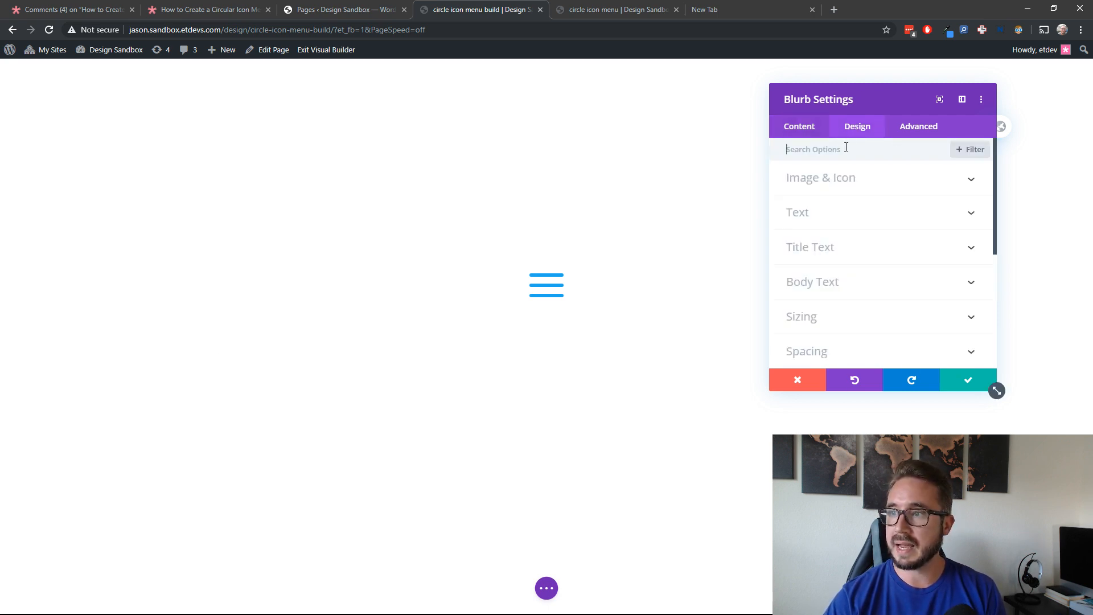
click(844, 181)
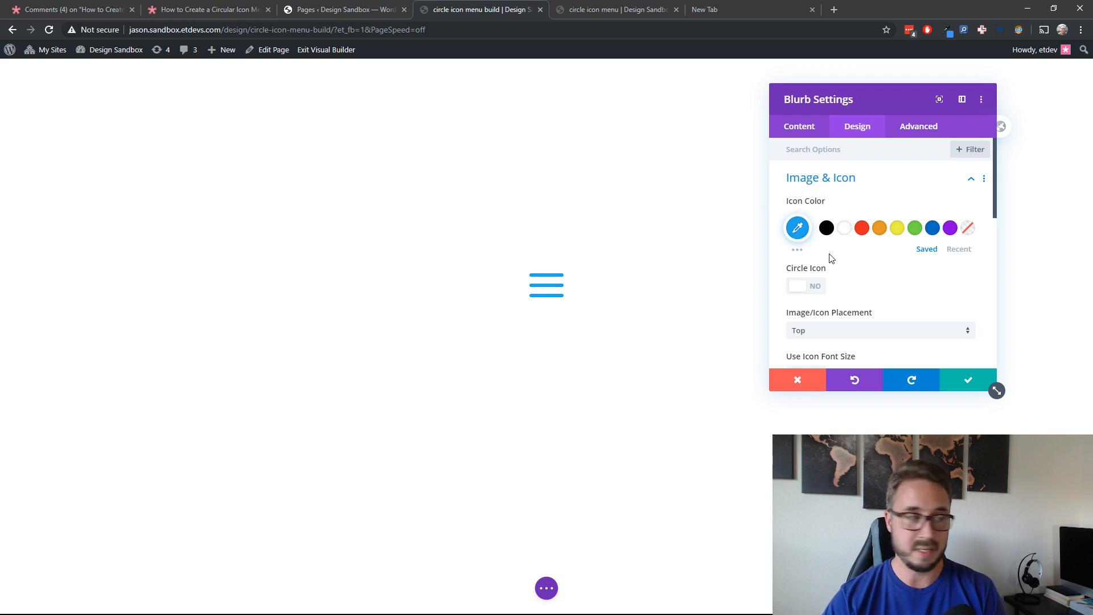
scroll(819, 248, down, 1)
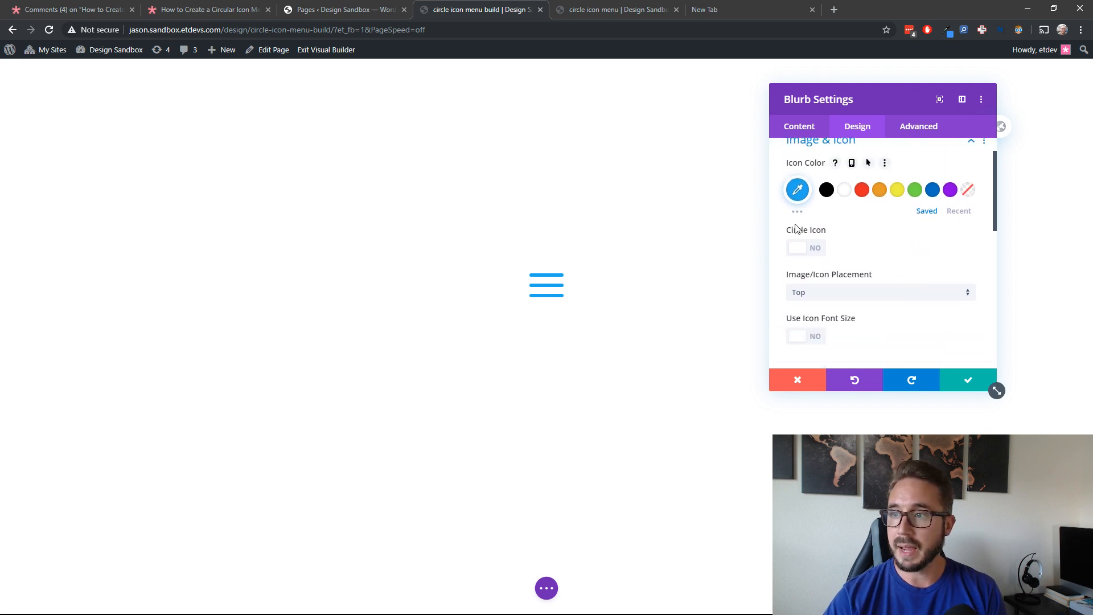
click(819, 248)
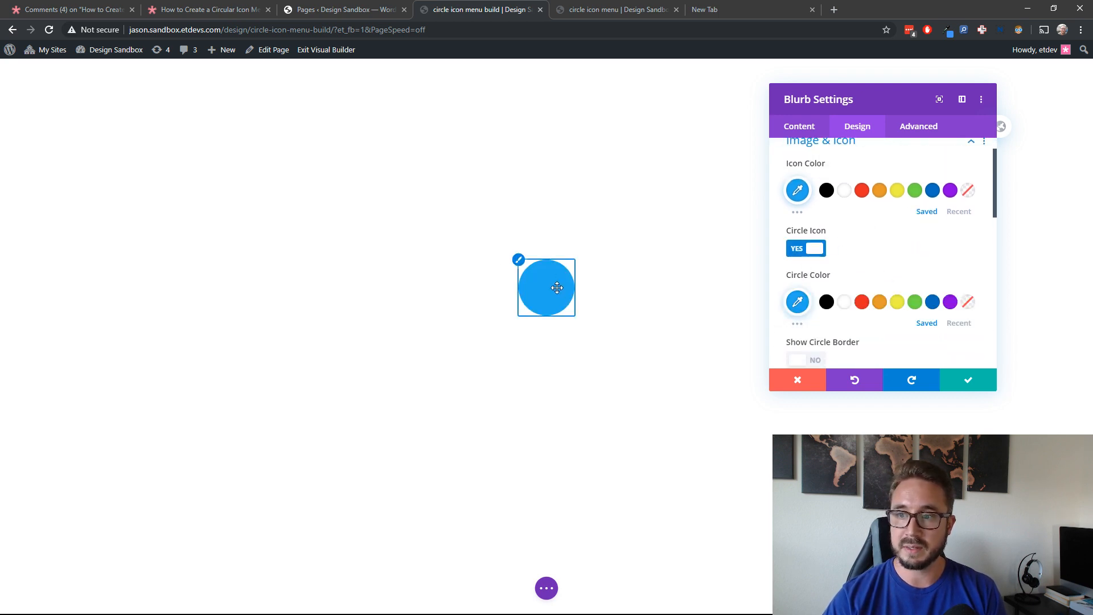
scroll(820, 250, down, 1)
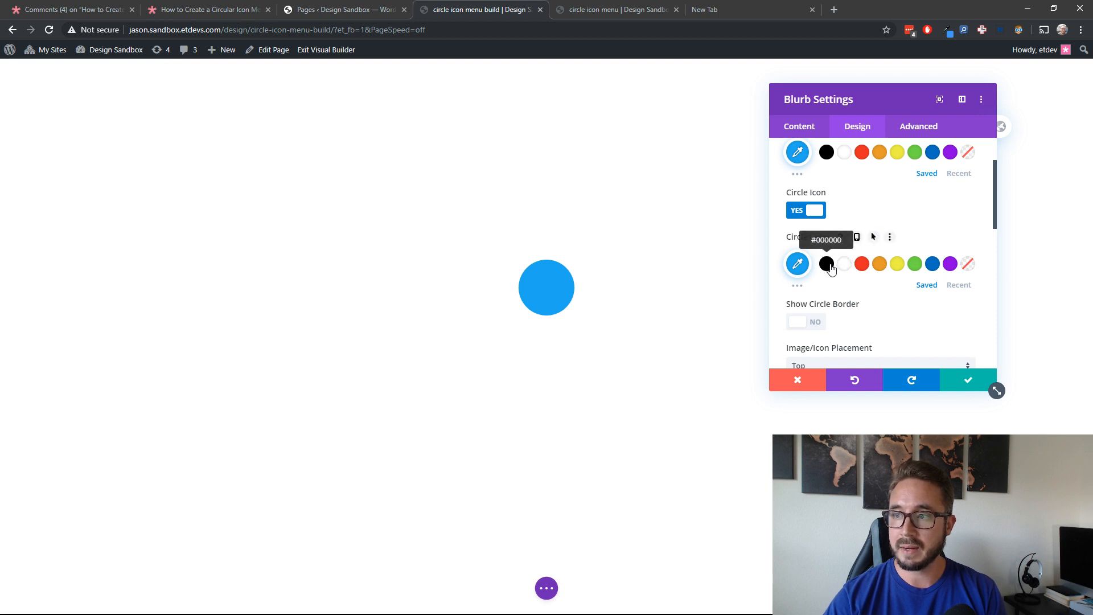
click(797, 263)
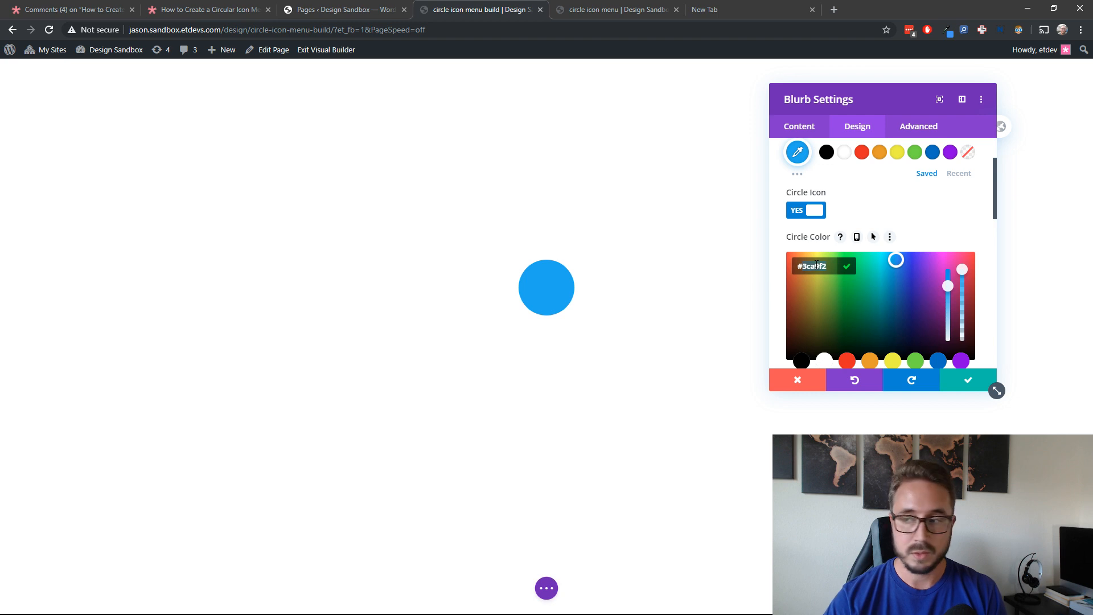
double_click(814, 266)
text(222222)
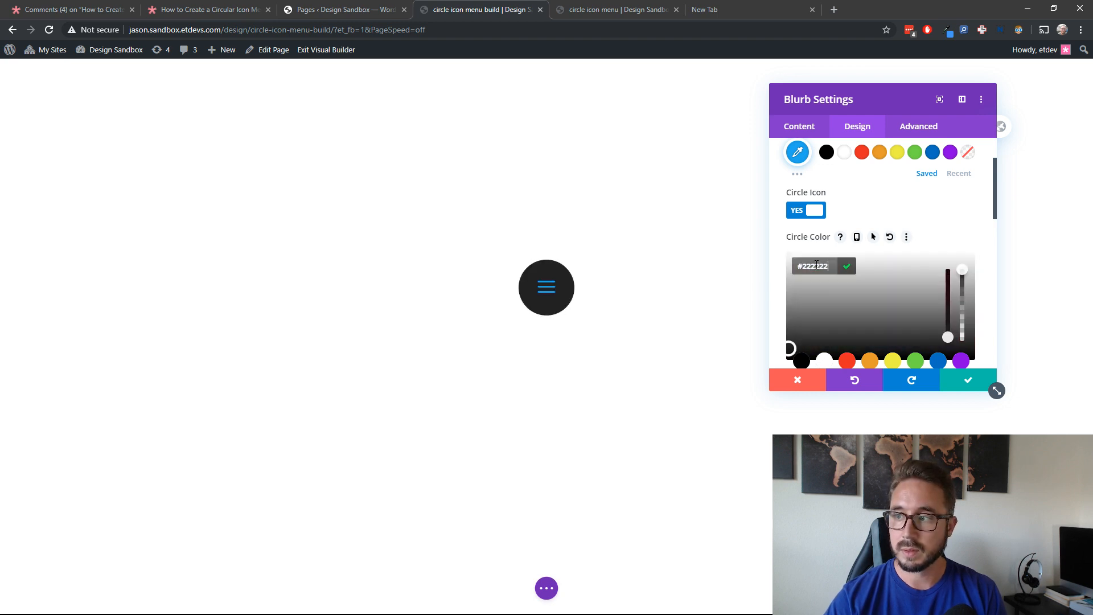
click(938, 231)
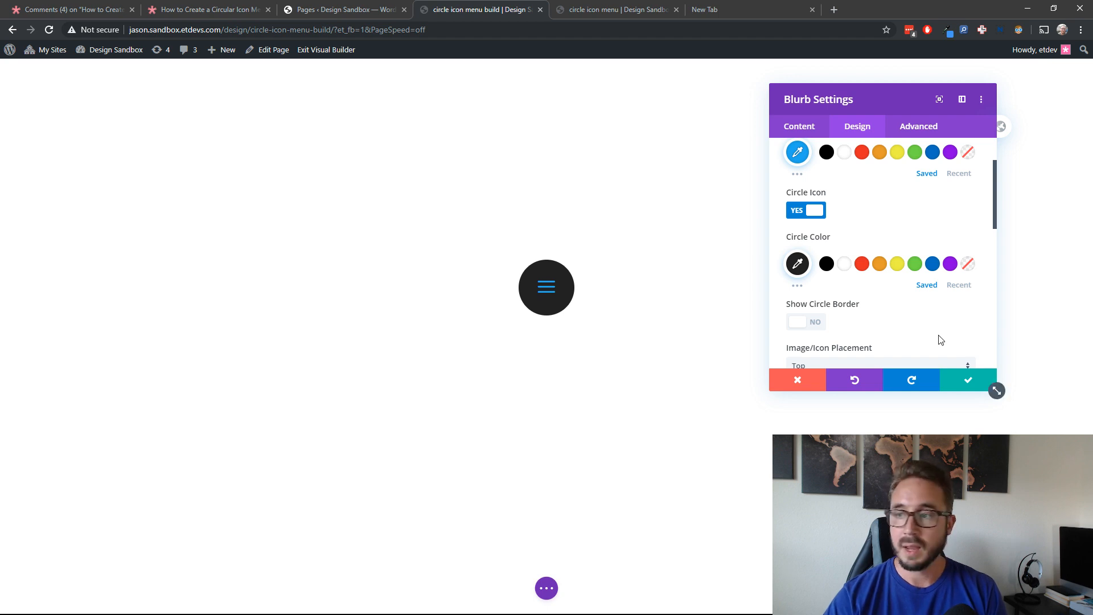
- Show the circle's border and enable a custom icon font size of 25px
click(820, 328)
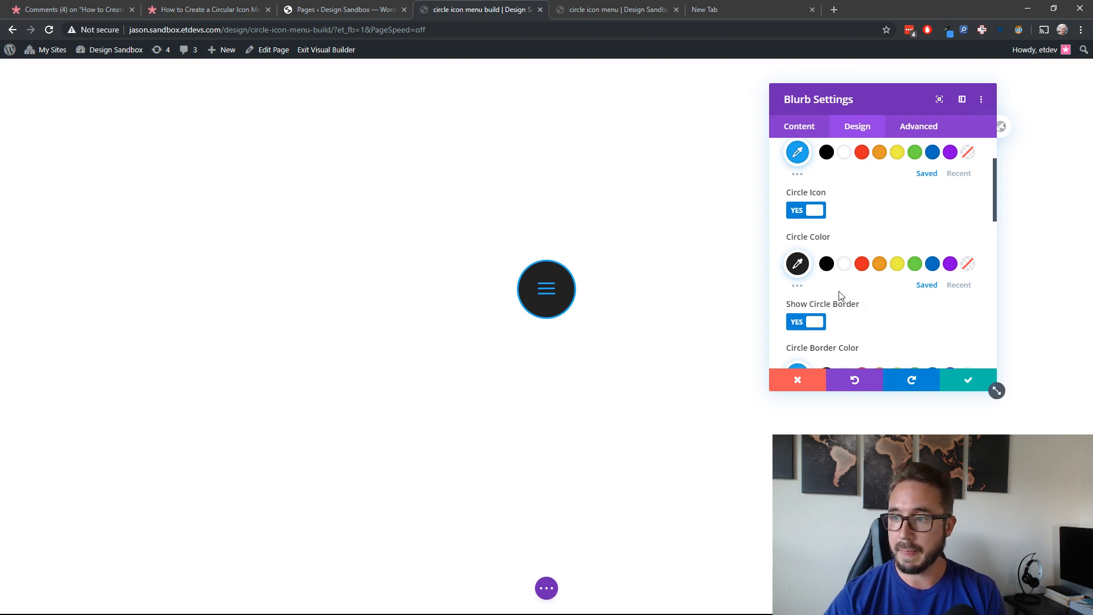
scroll(840, 296, down, 2)
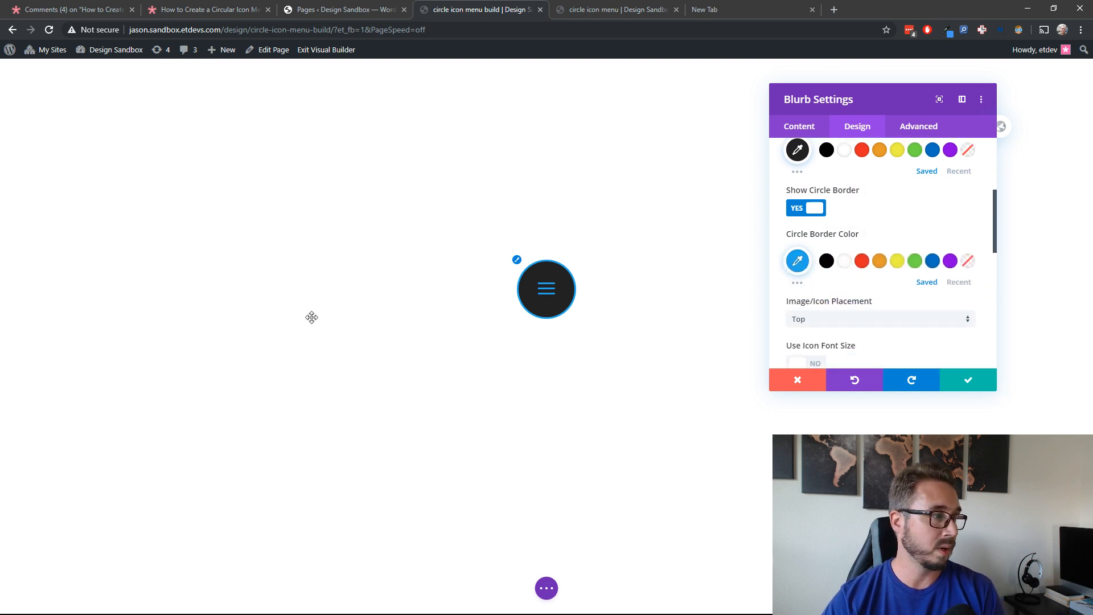
scroll(931, 285, down, 1)
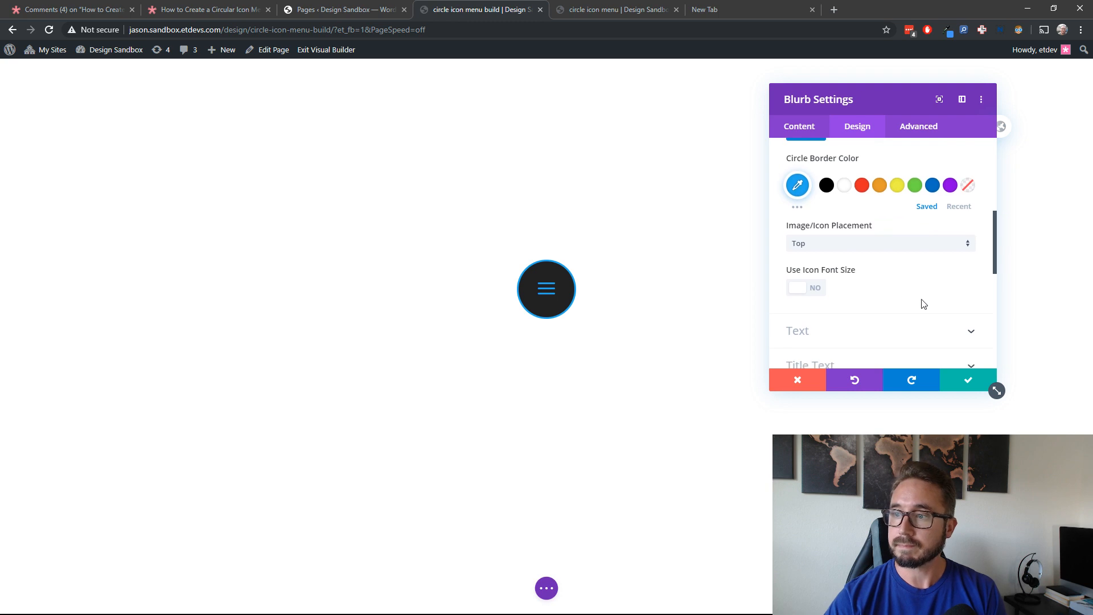
click(813, 288)
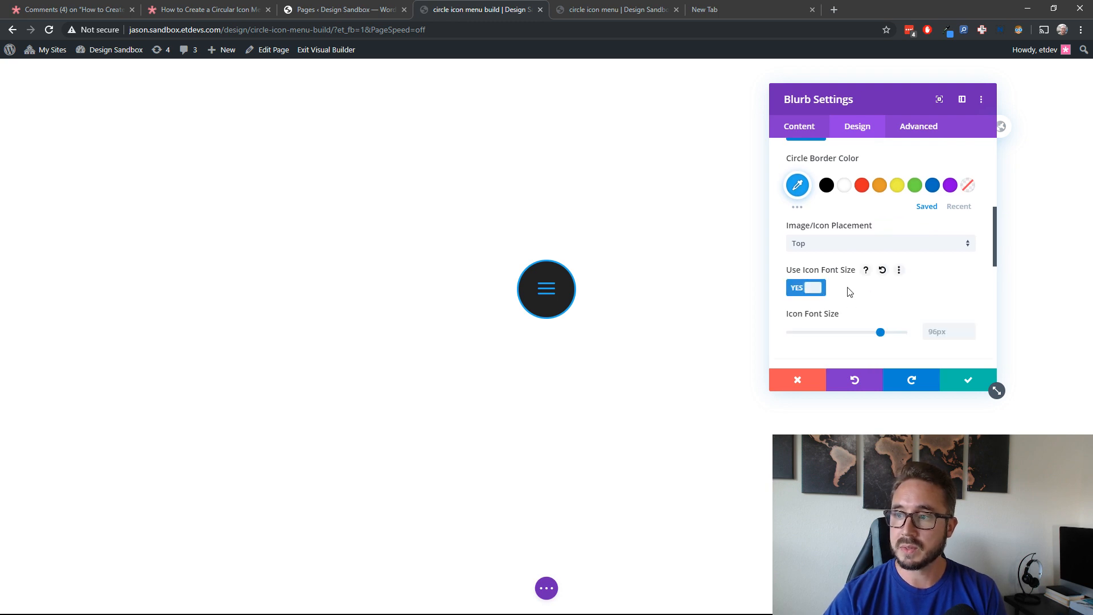
scroll(913, 294, down, 2)
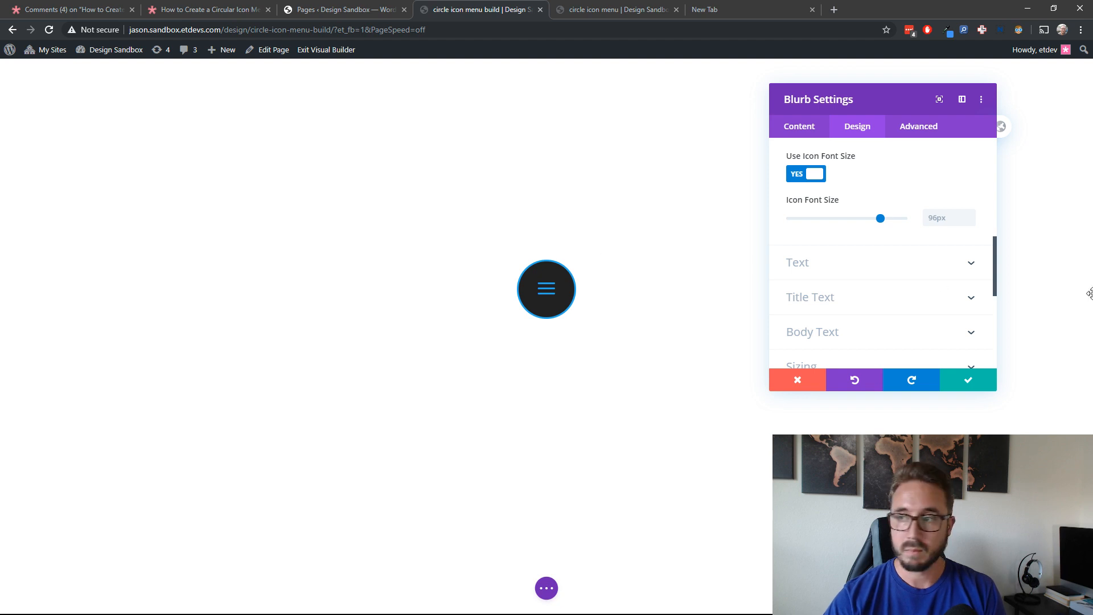
click(950, 218)
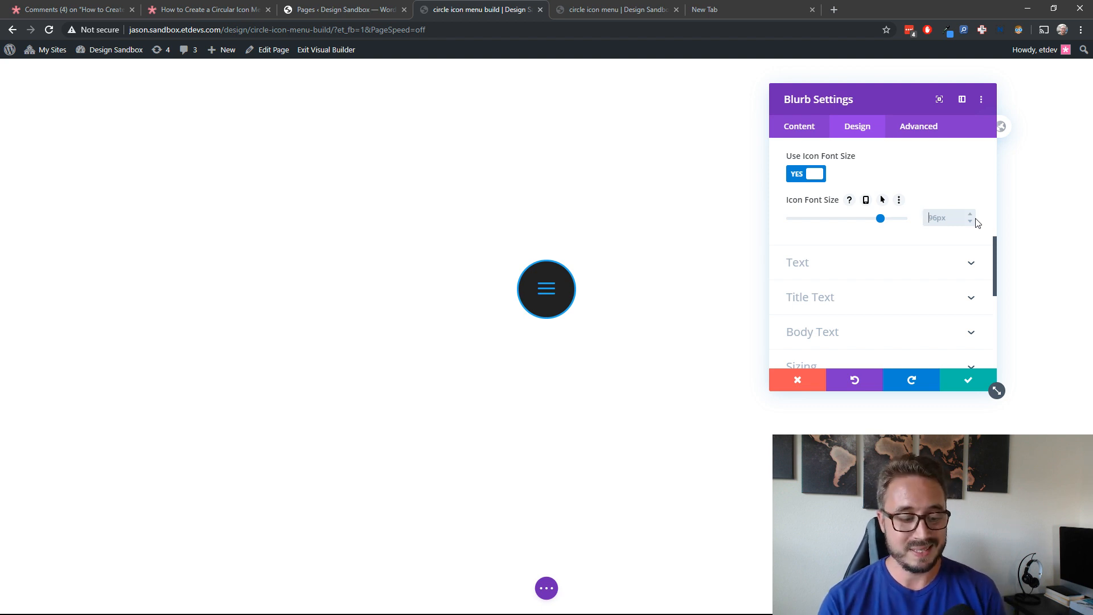
text(25px)
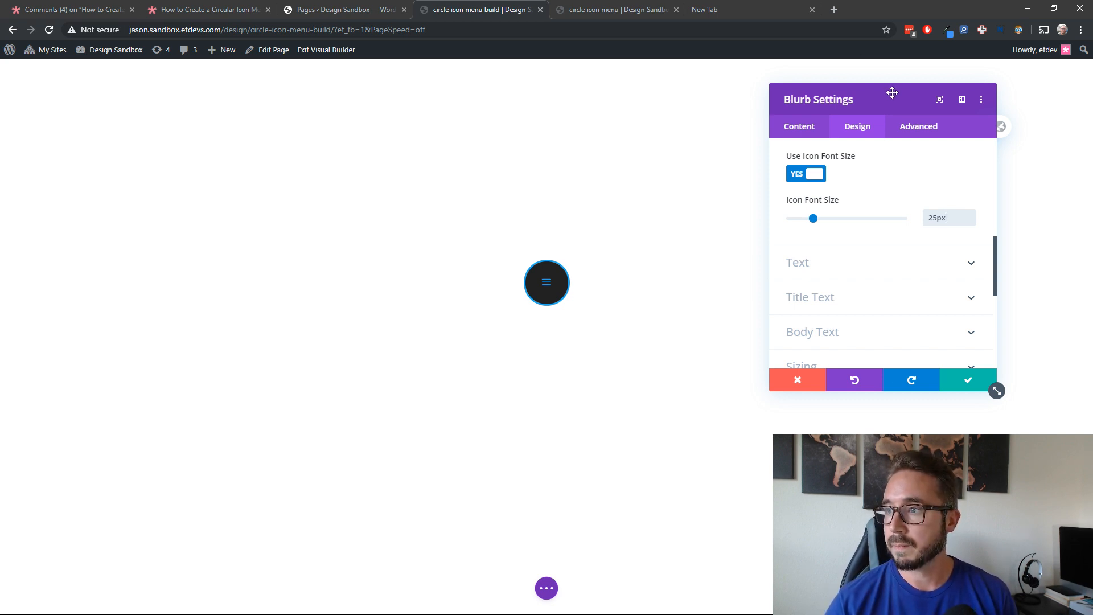
click(893, 93)
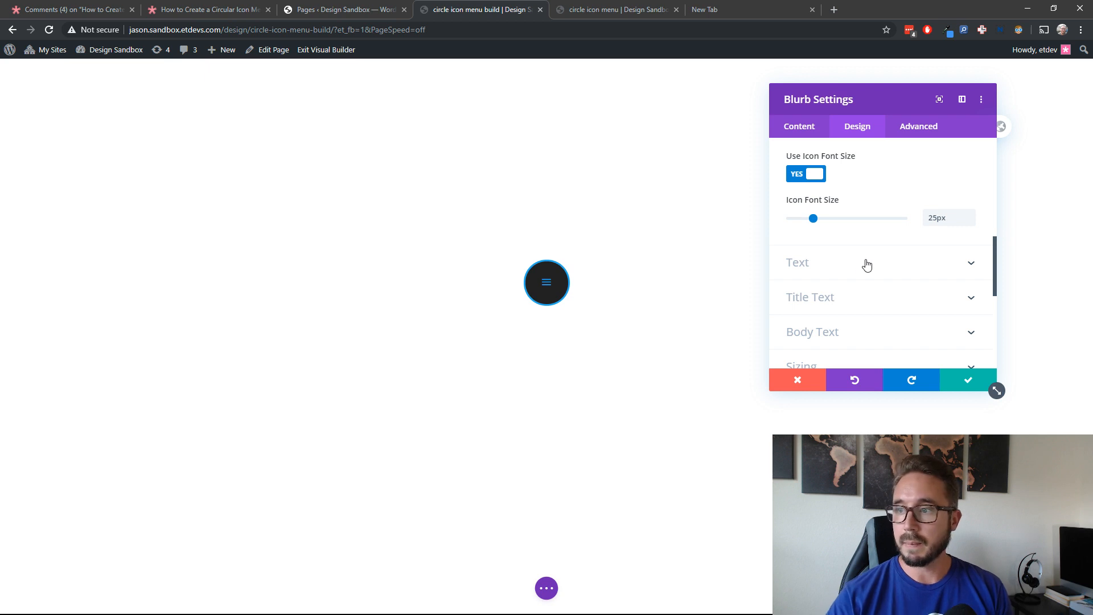
- Set the blurb's body text size to 20px
click(893, 336)
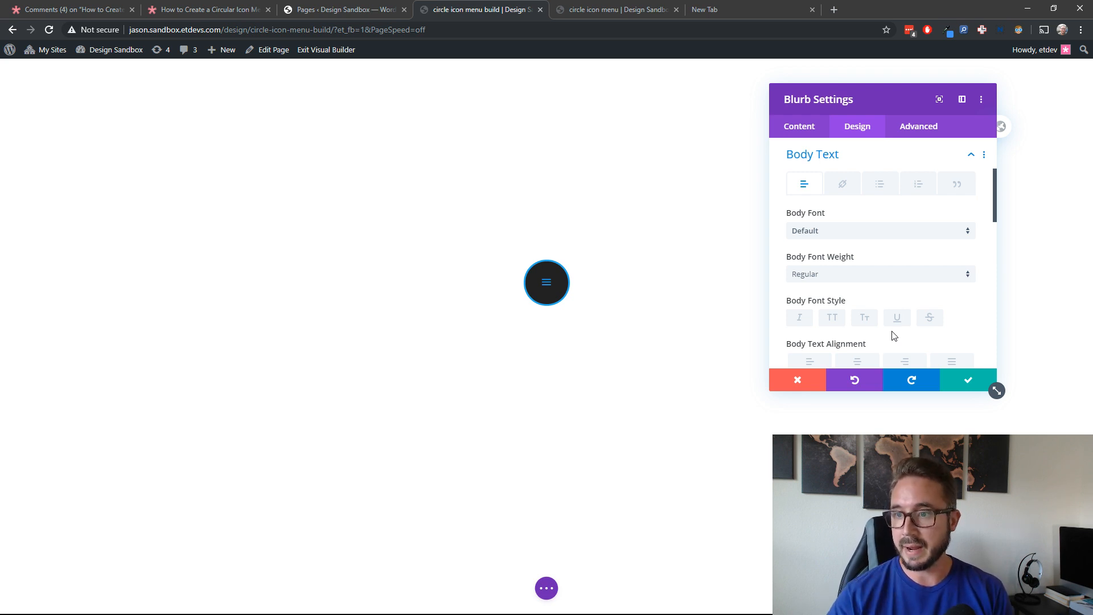
scroll(893, 336, down, 3)
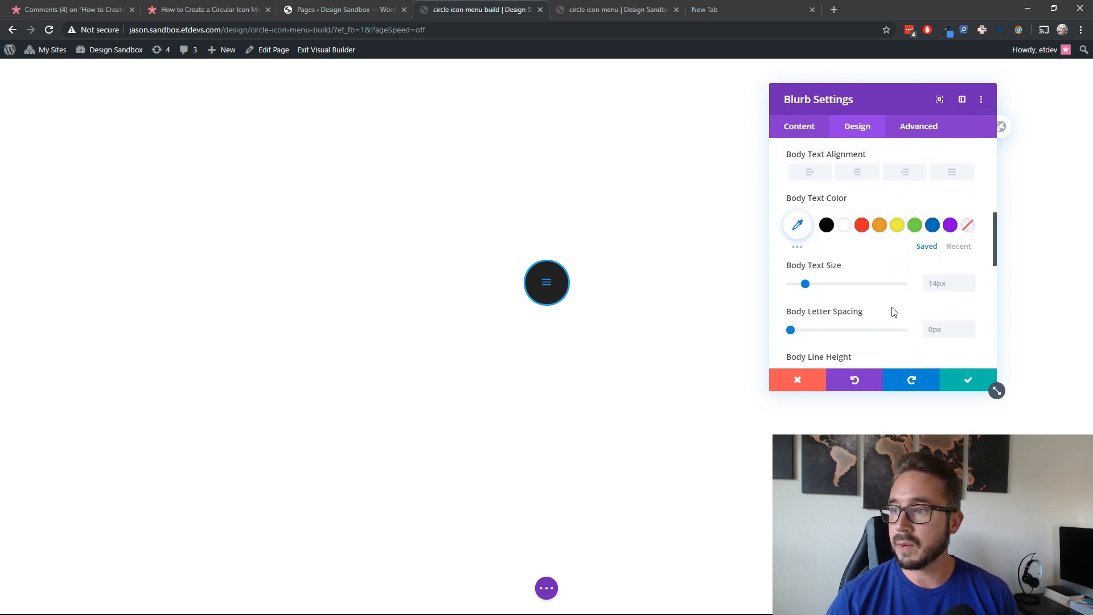
click(951, 283)
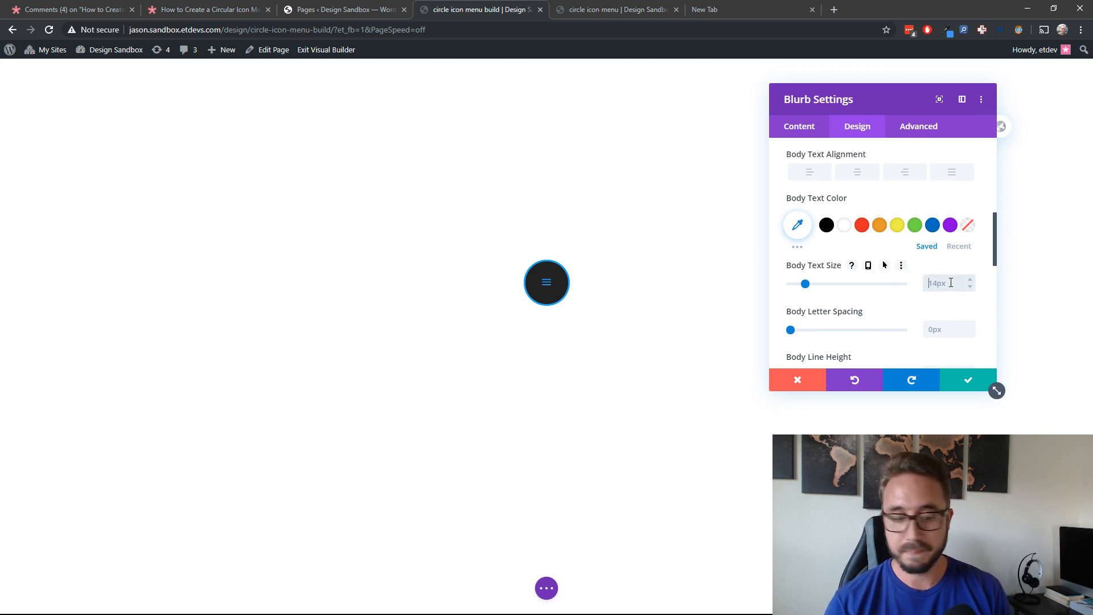
text(20px)
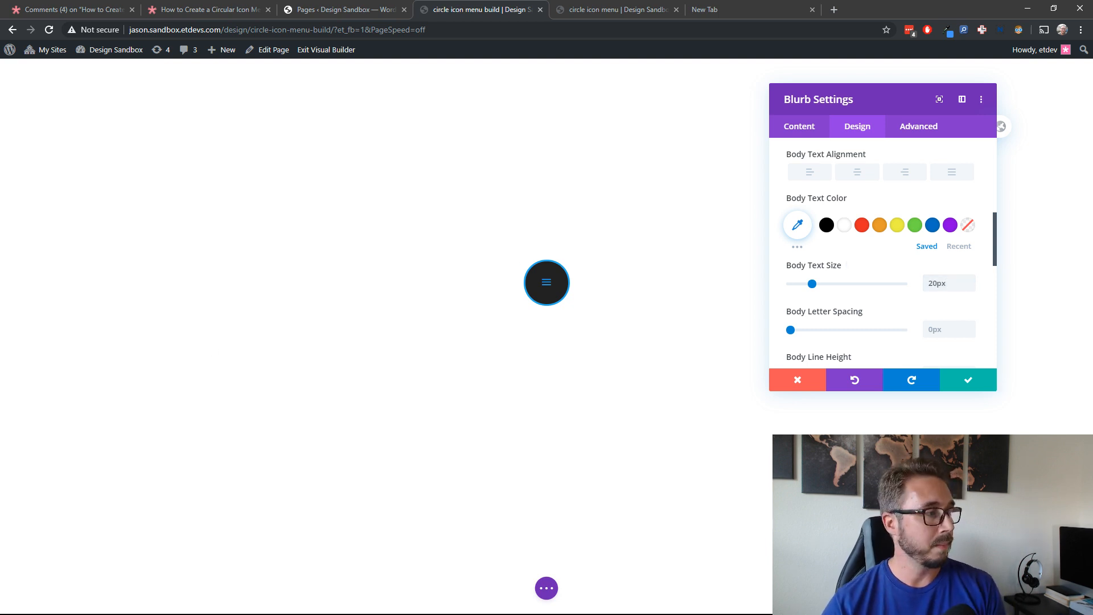
- Set the hamburger blurb's bottom margin to 0px
scroll(893, 298, down, 5)
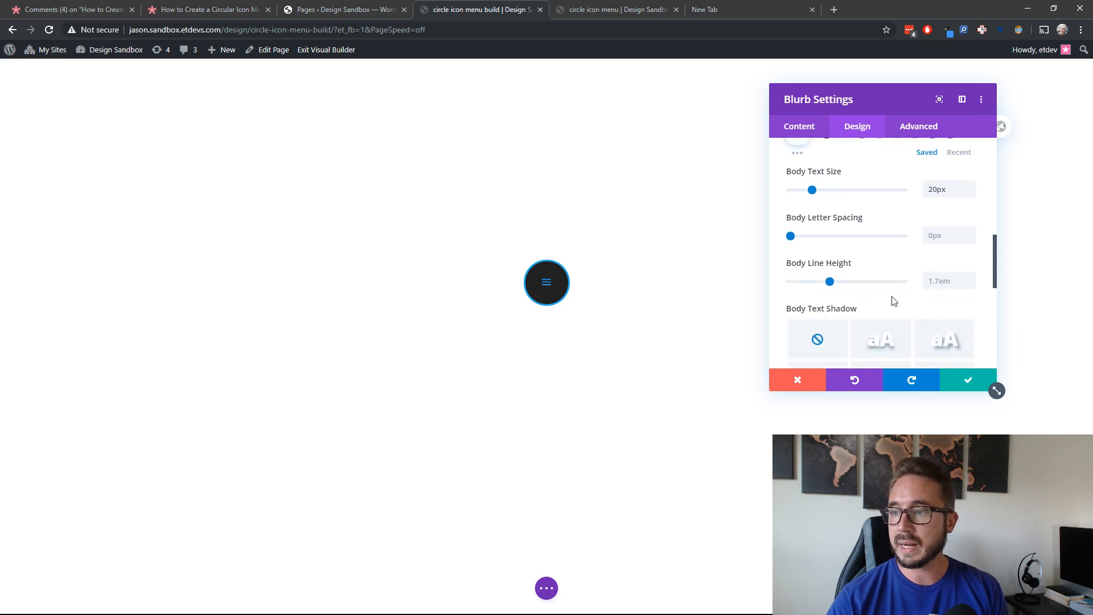
scroll(890, 326, up, 1)
click(883, 338)
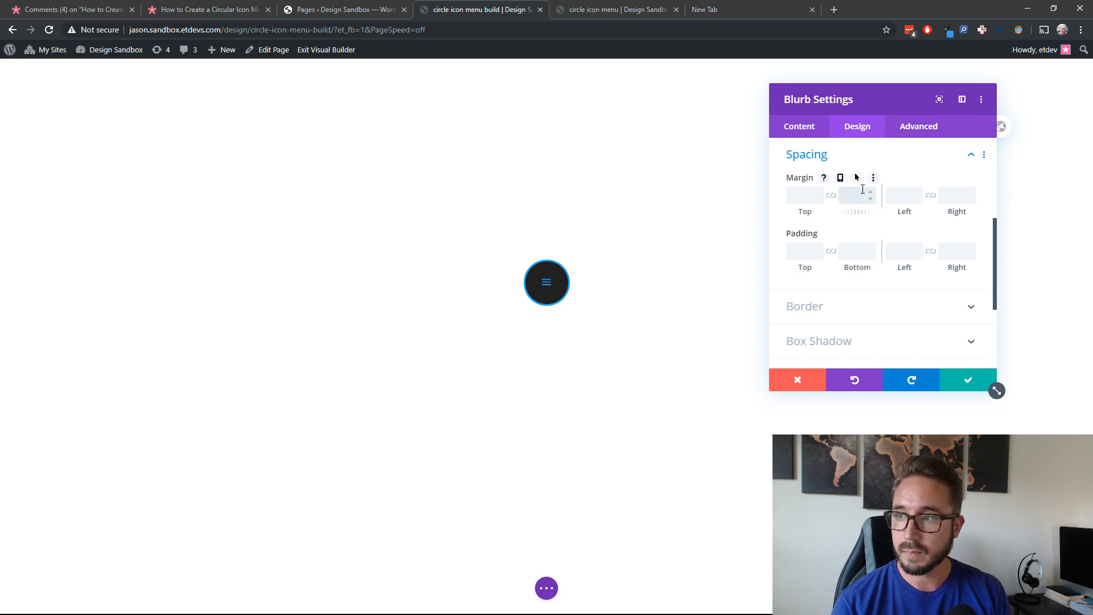
key(BackSpace)
text(0px)
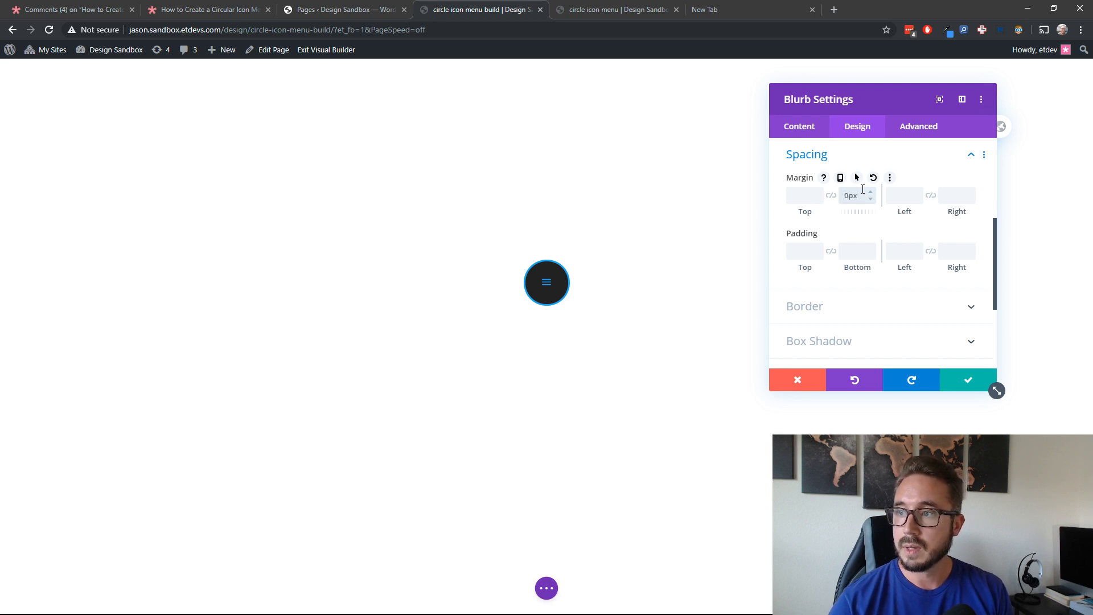
click(923, 168)
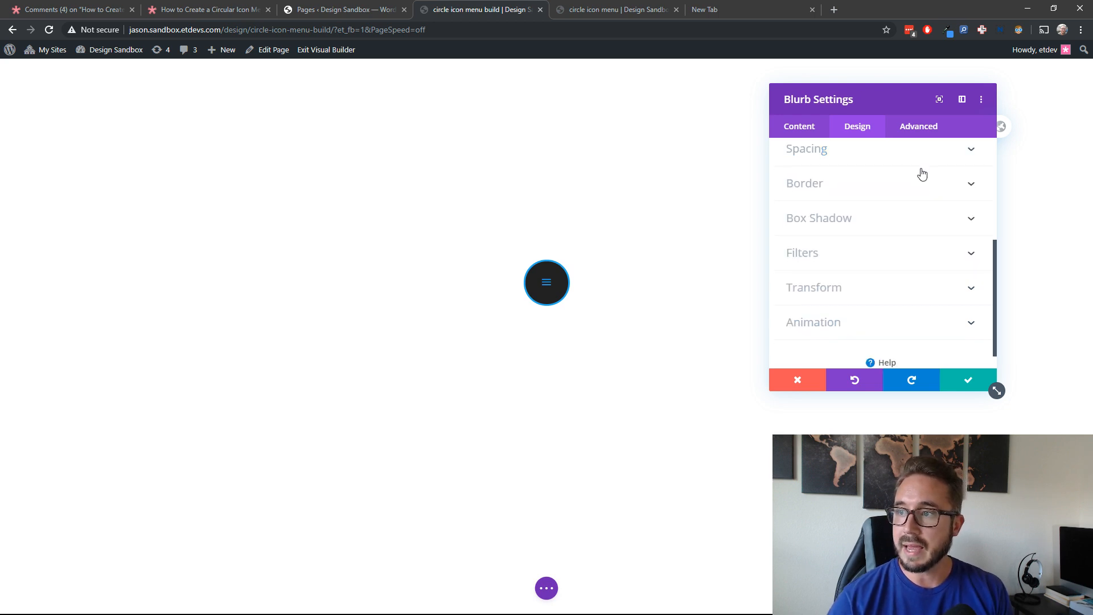
click(925, 164)
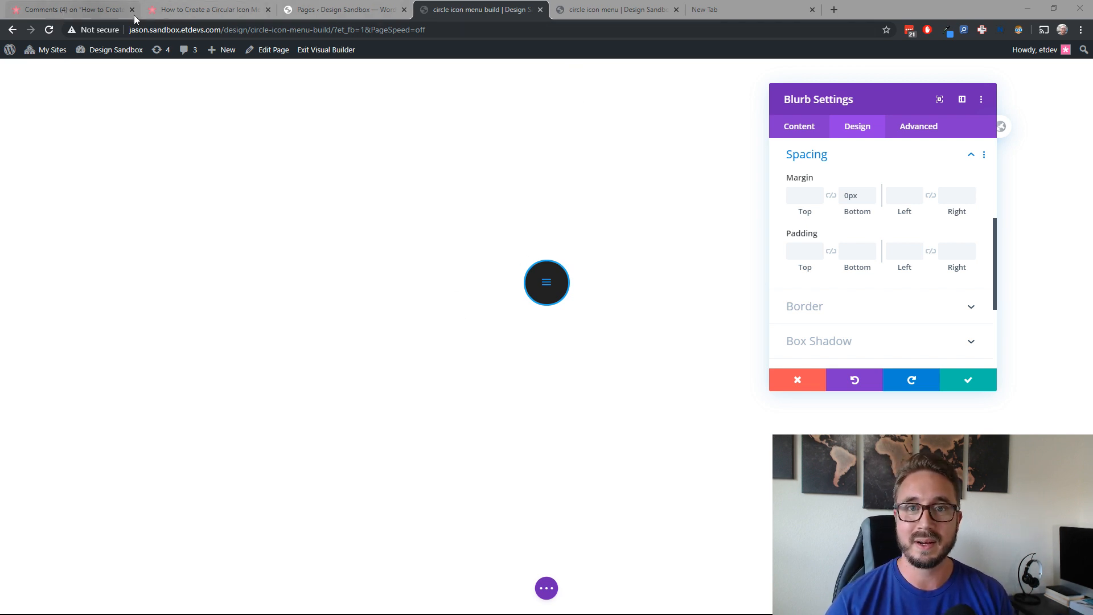
- Review the tutorial article and examine how the finished circular icon menu behaves on the live circle icon menu page
click(205, 11)
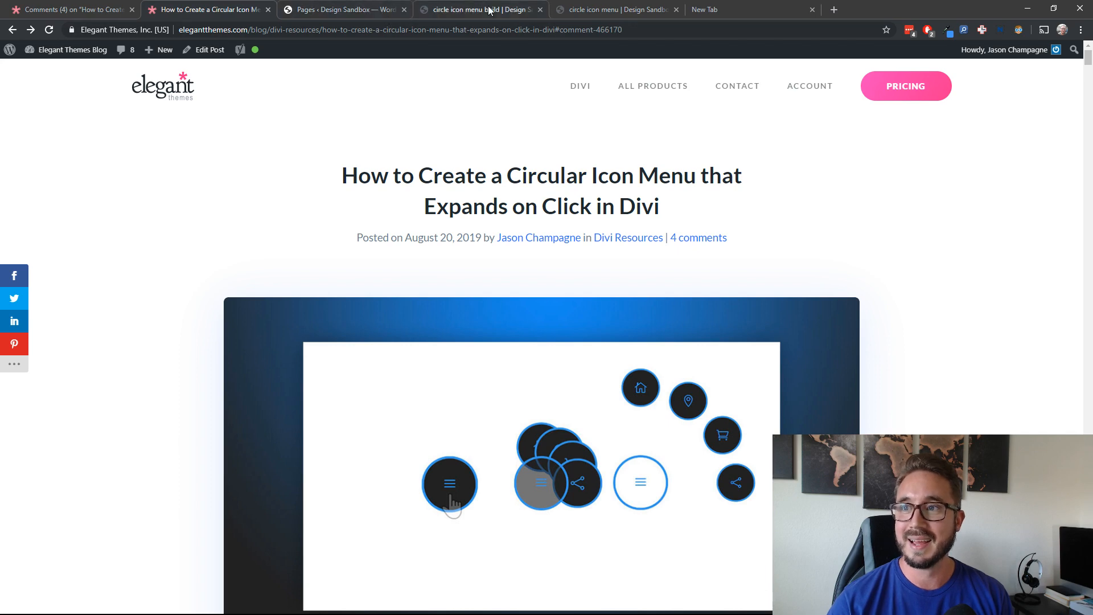
click(514, 15)
click(610, 10)
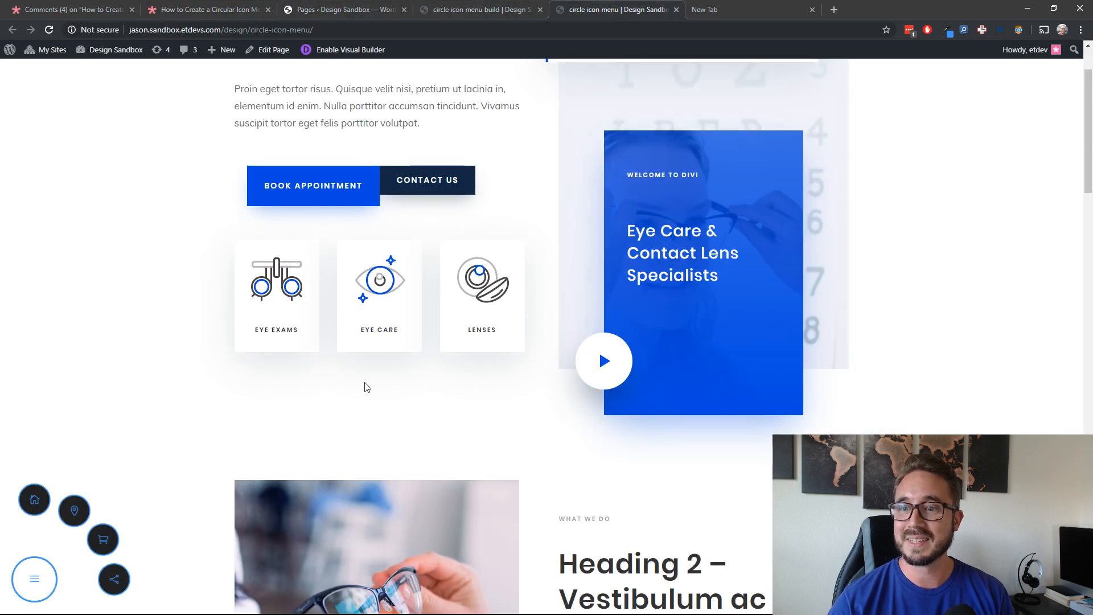
scroll(360, 371, down, 4)
scroll(361, 371, up, 1)
scroll(360, 370, down, 1)
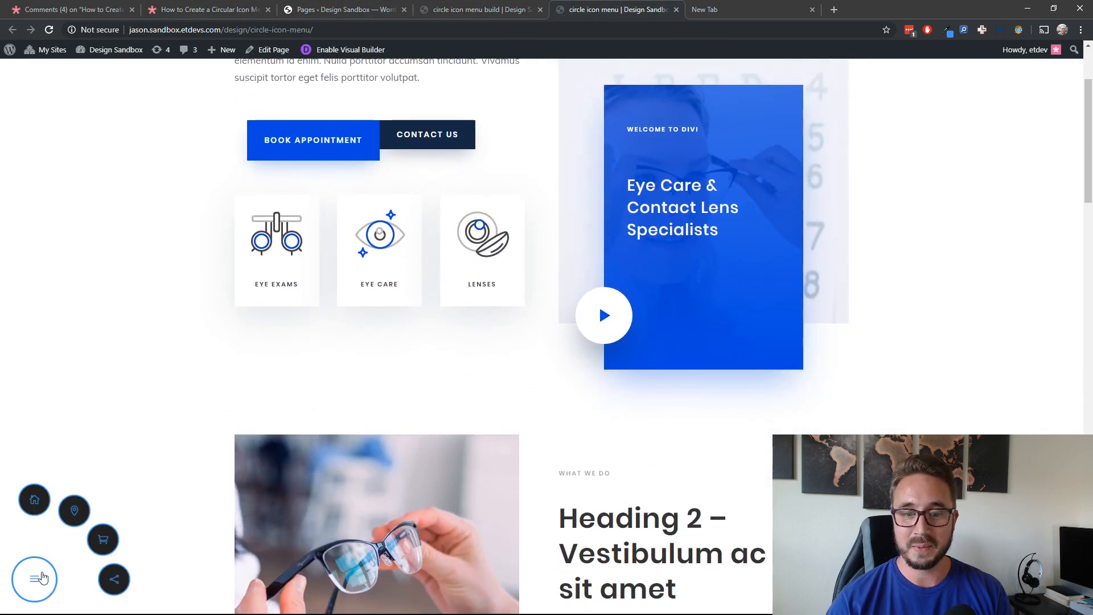
scroll(380, 234, up, 3)
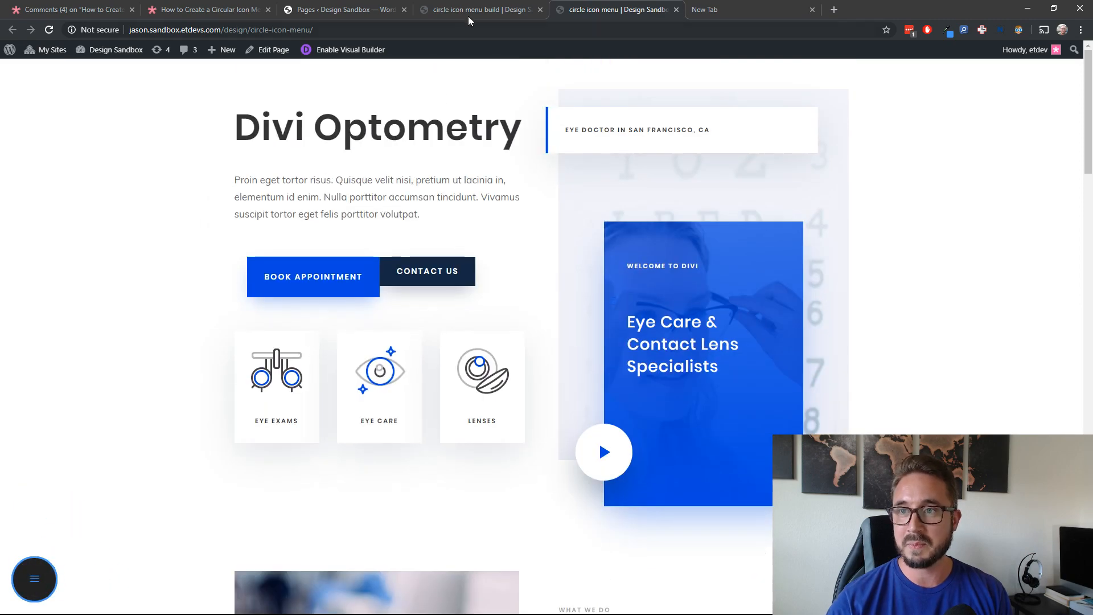
click(442, 12)
click(357, 11)
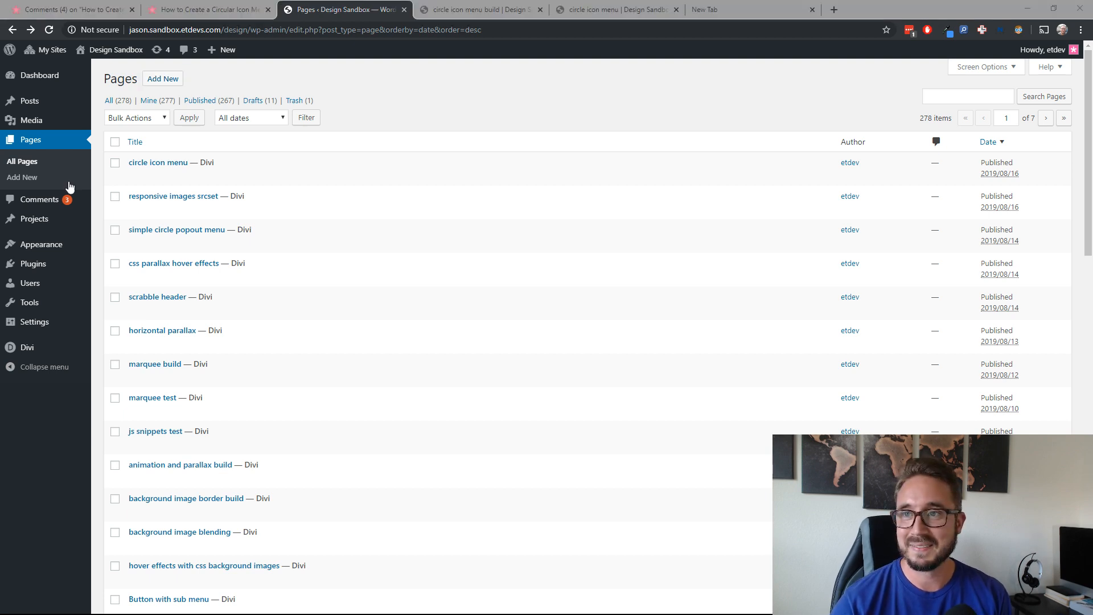
click(468, 11)
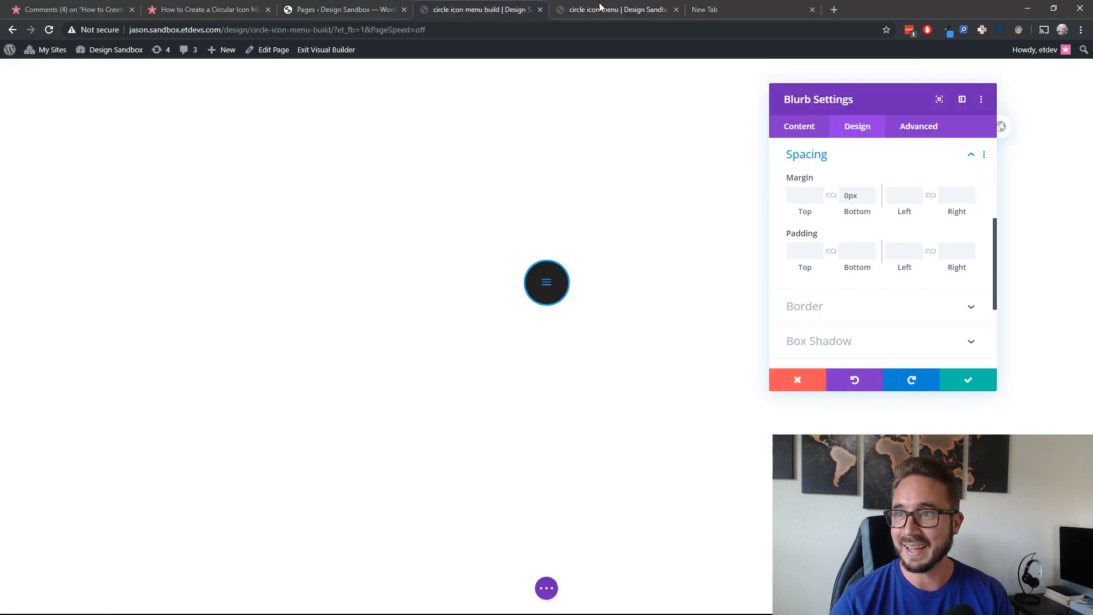
click(603, 12)
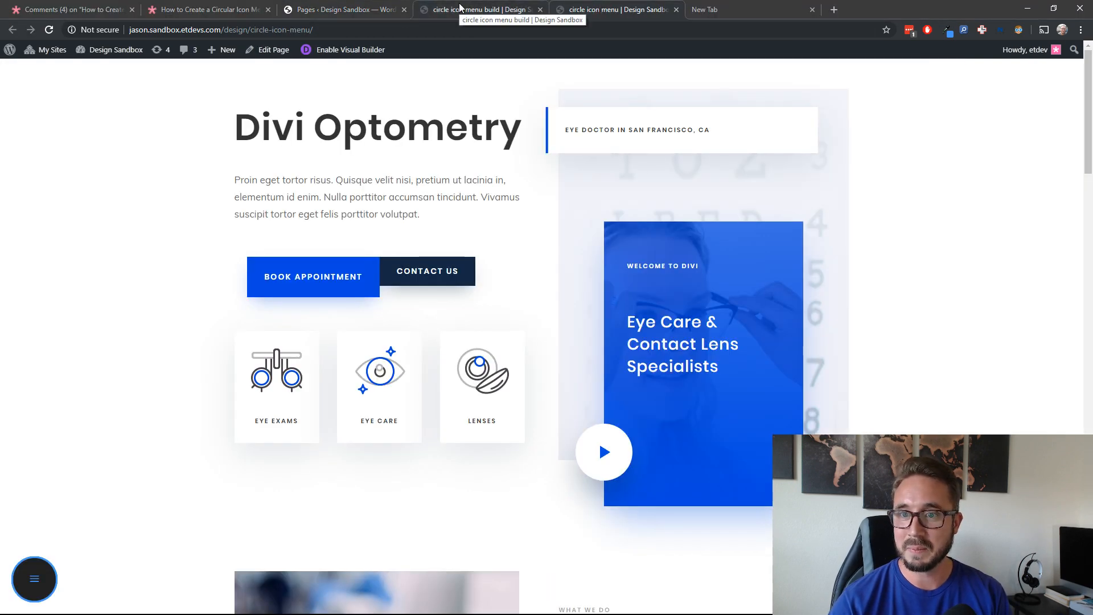
click(503, 11)
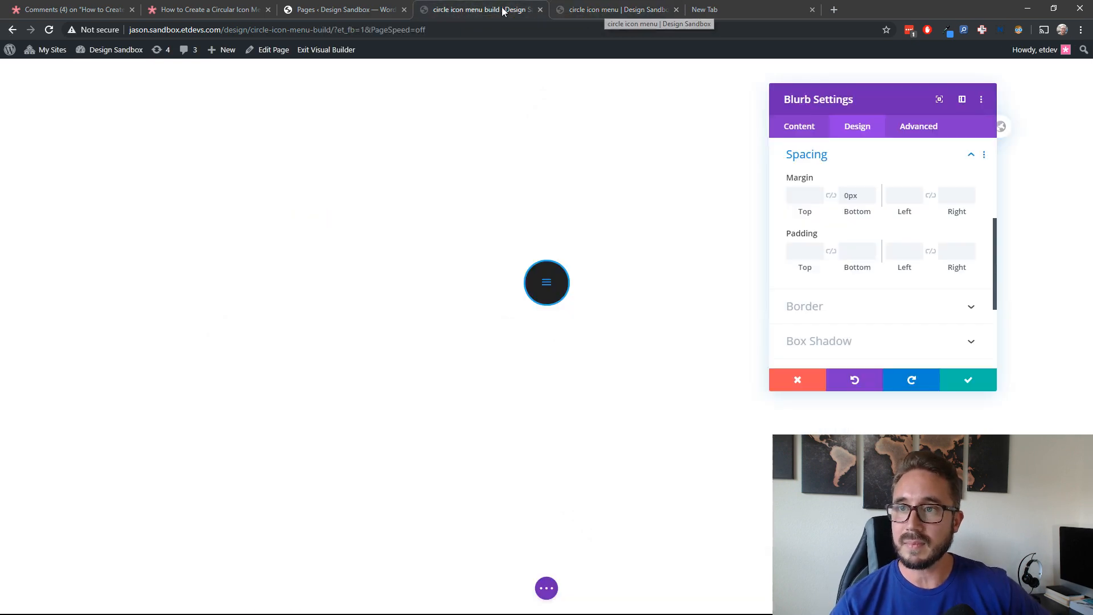
click(354, 12)
click(482, 9)
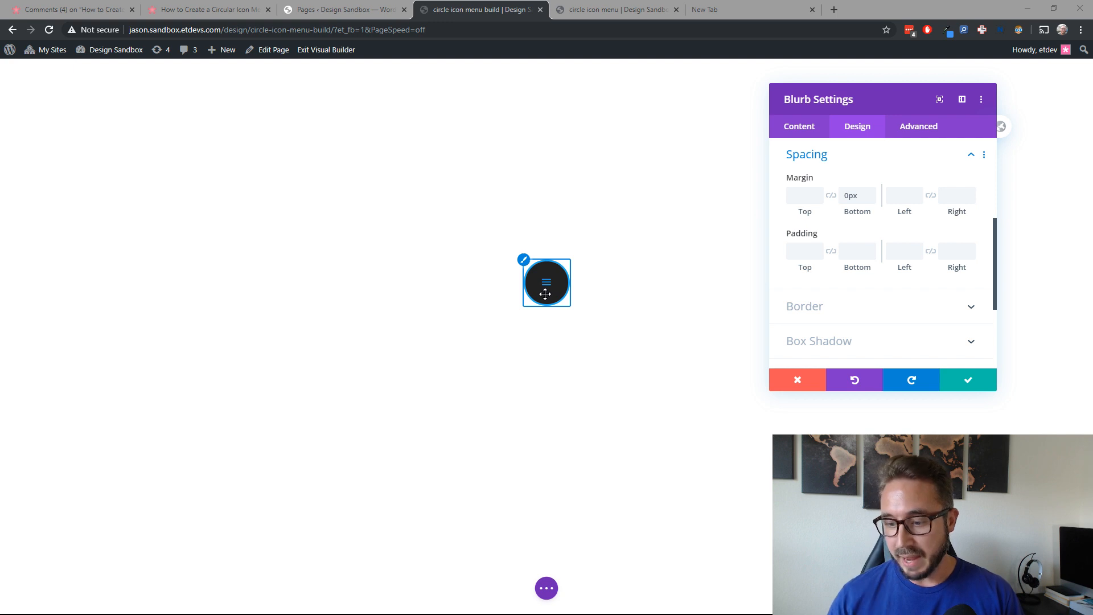
- Save and duplicate the hamburger blurb, and change the copy's icon to the house icon
click(962, 382)
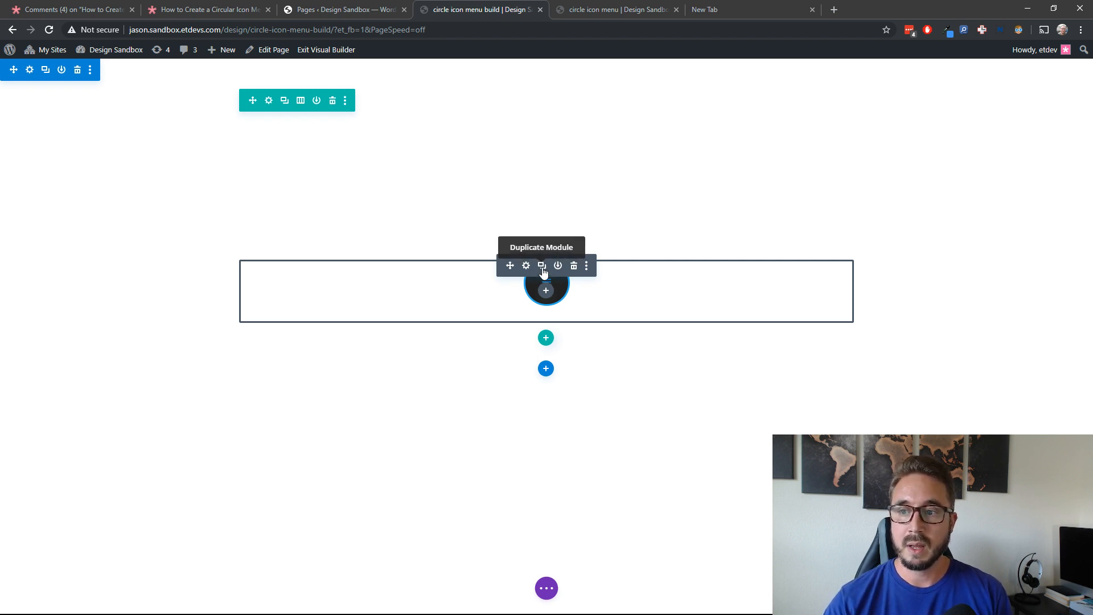
click(543, 268)
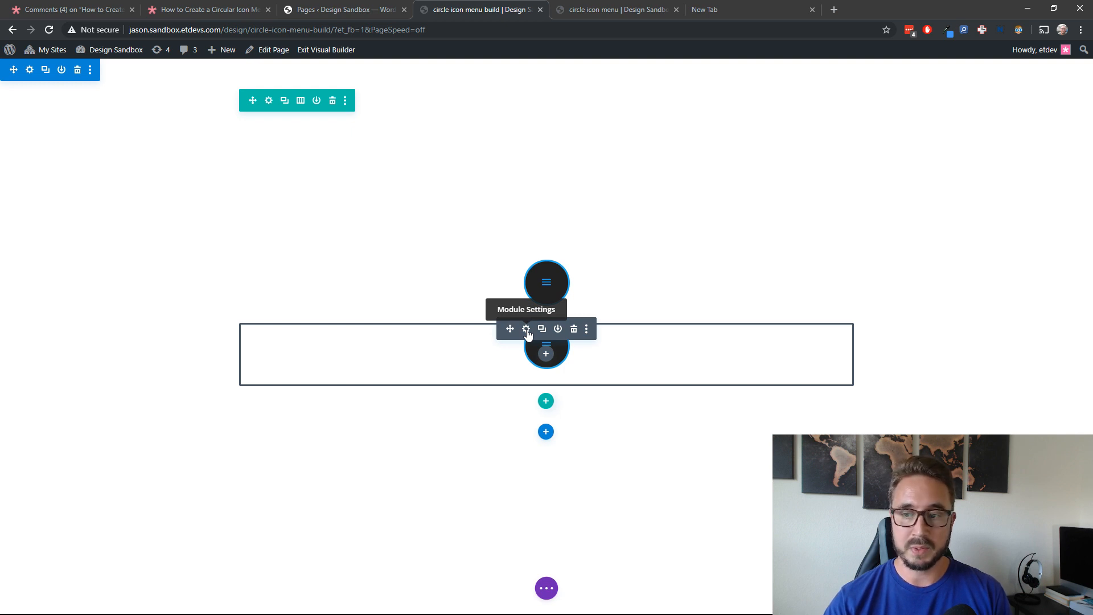
click(526, 330)
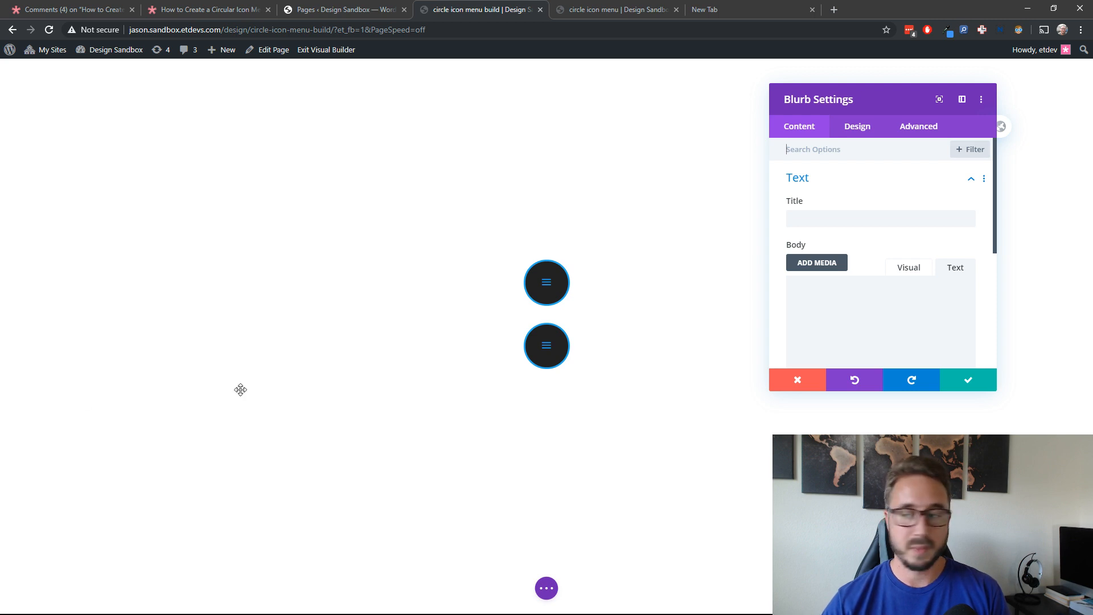
scroll(864, 257, down, 5)
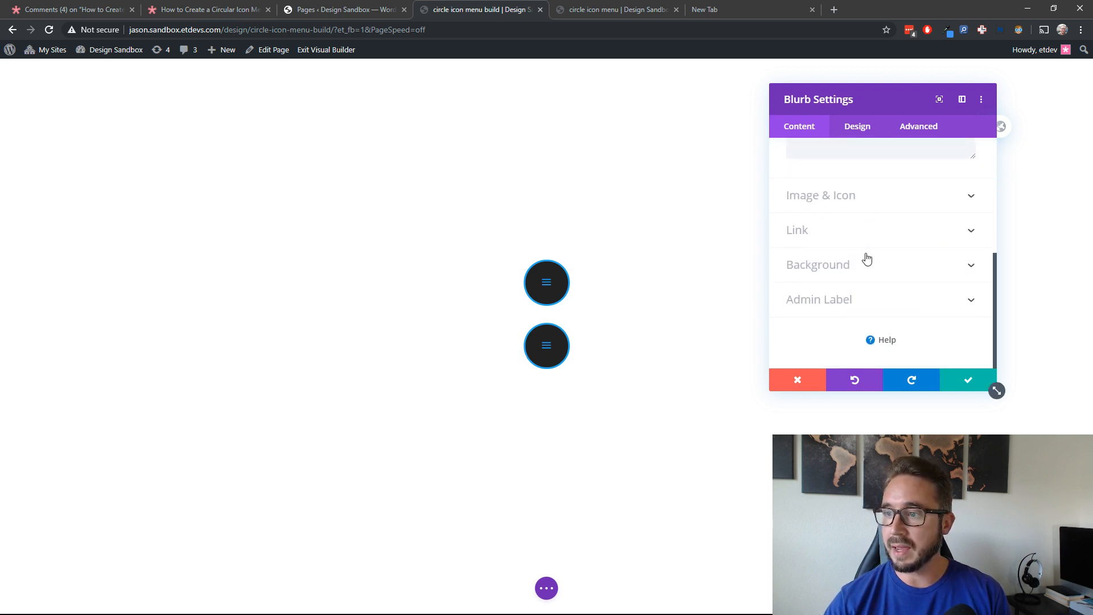
click(858, 203)
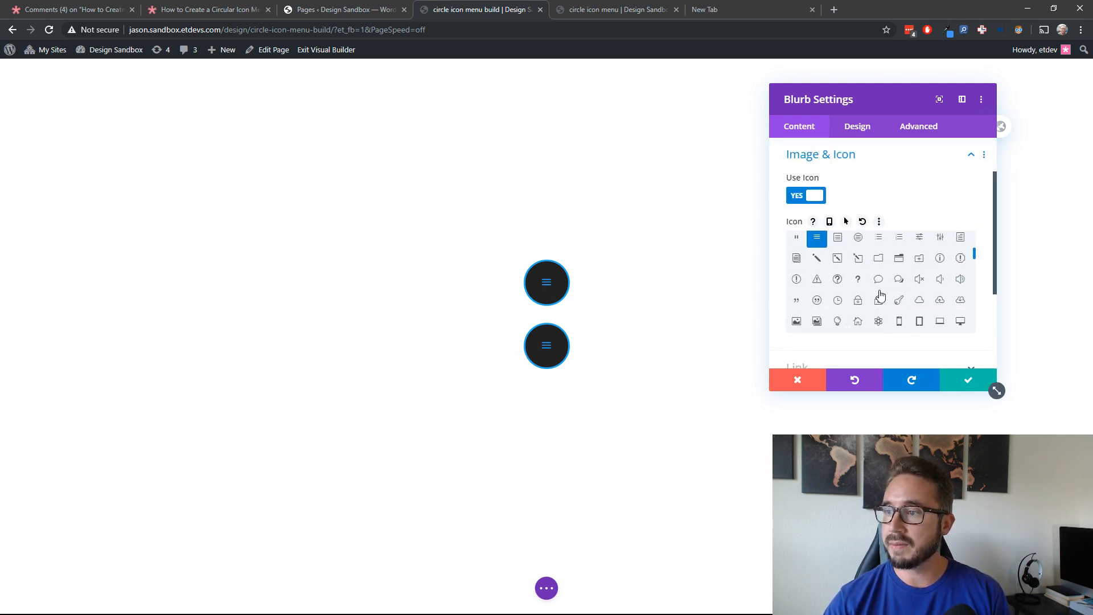
click(863, 322)
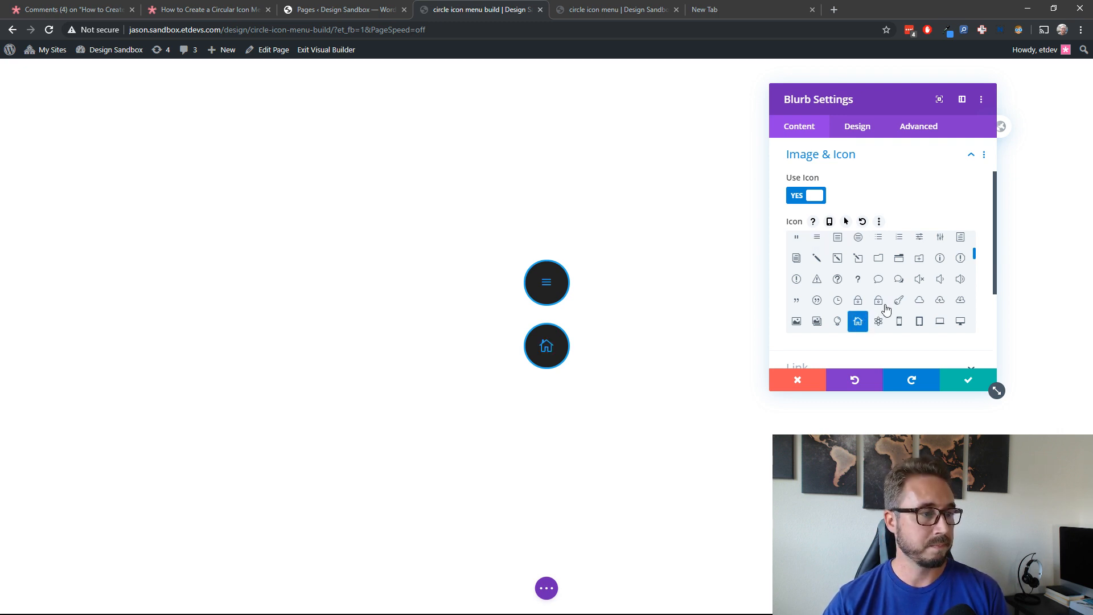
scroll(865, 308, down, 3)
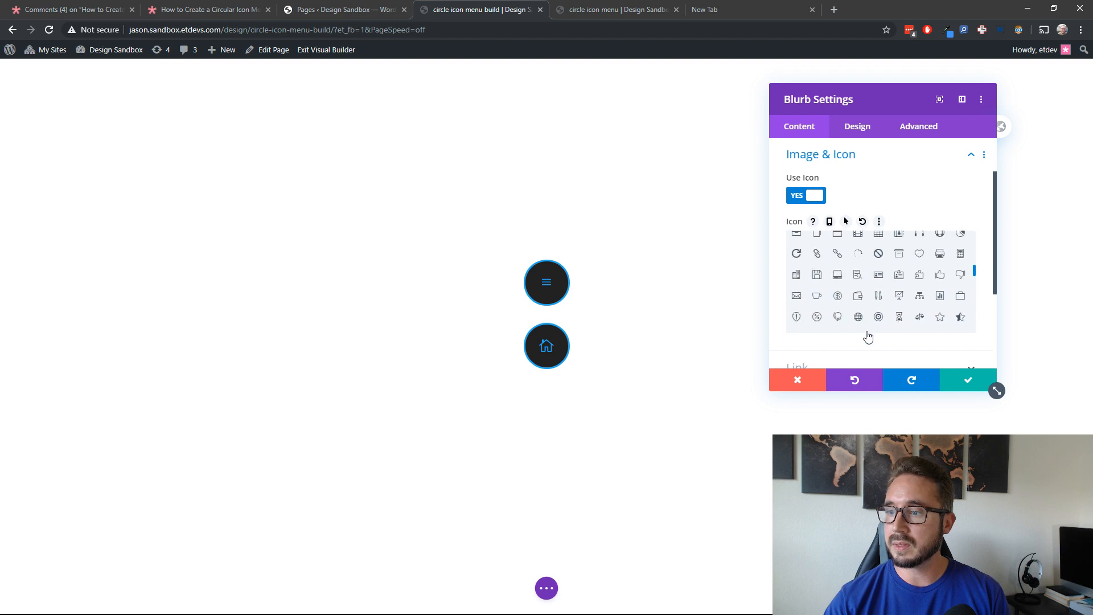
click(911, 128)
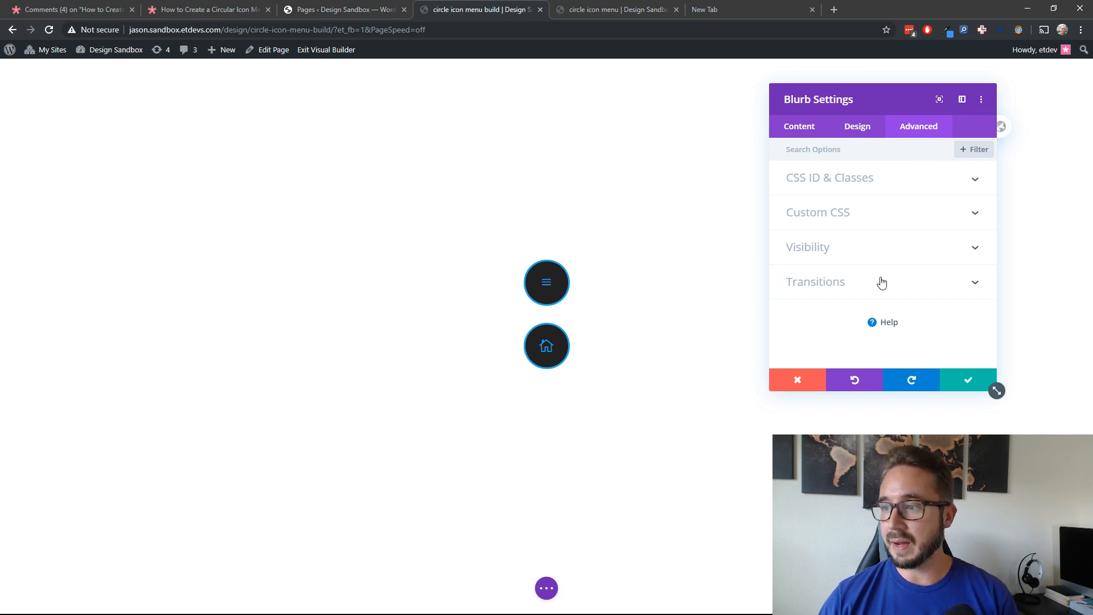
click(968, 381)
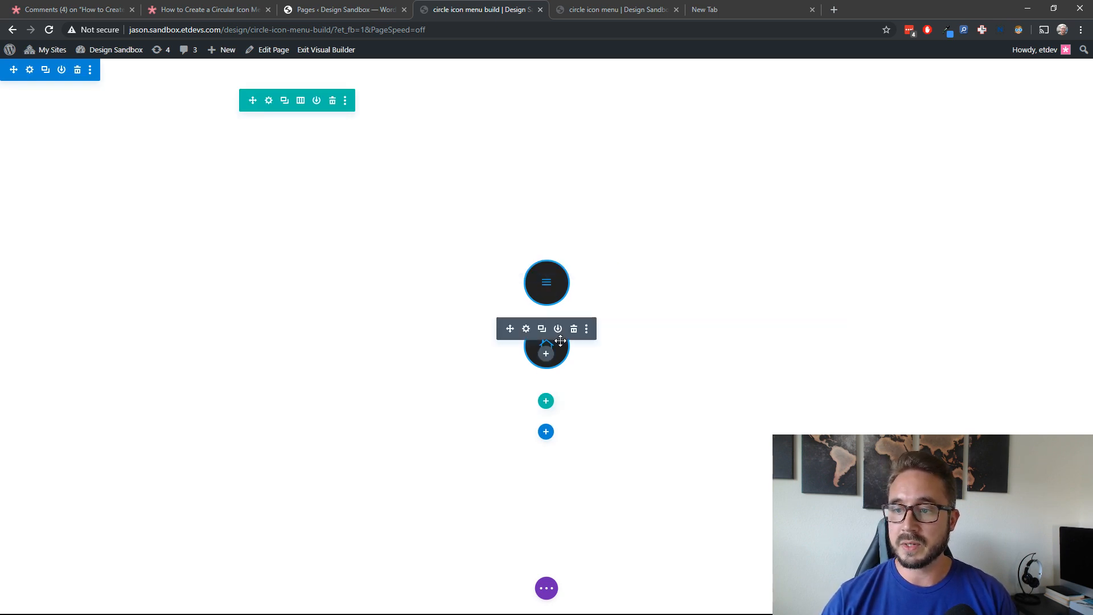
- Check the Z Index option in the hamburger blurb's visibility settings and save the blurb
click(526, 266)
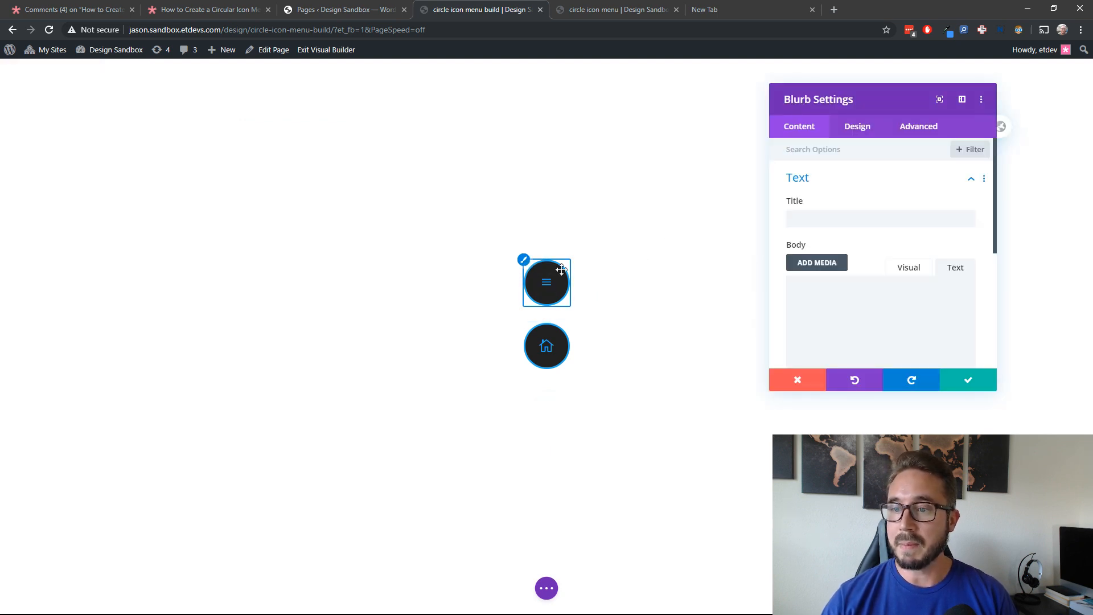
click(919, 133)
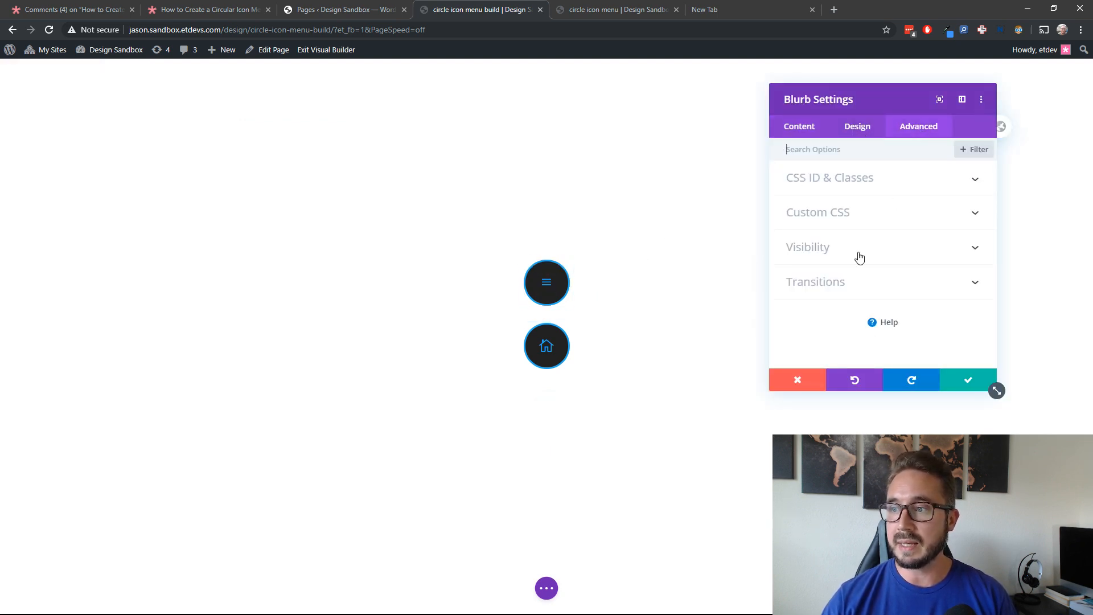
click(858, 257)
scroll(859, 285, down, 3)
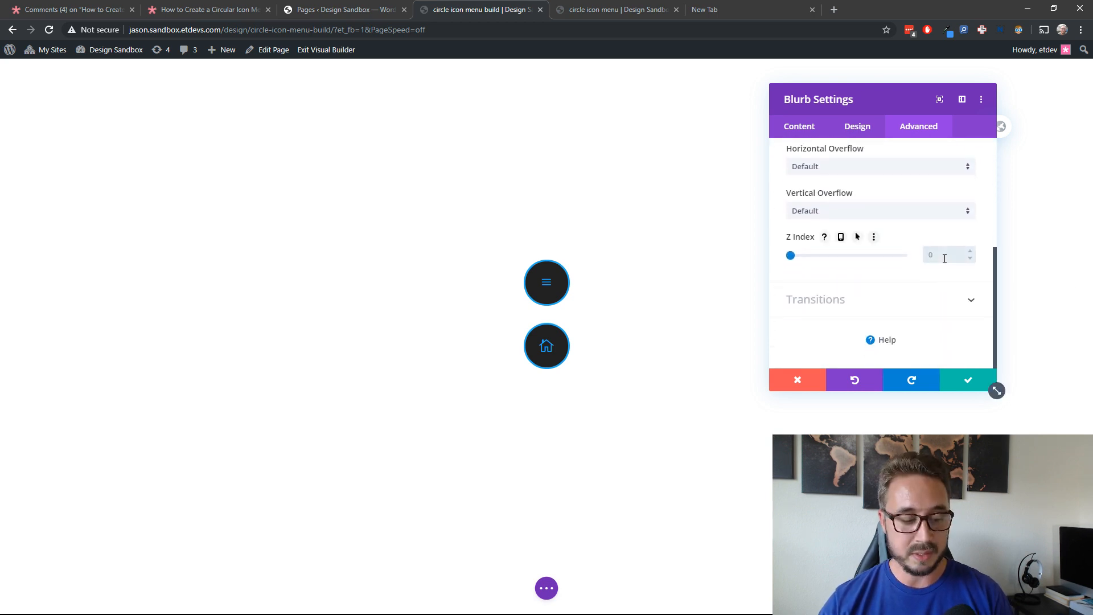
click(966, 380)
mouse_move(575, 275)
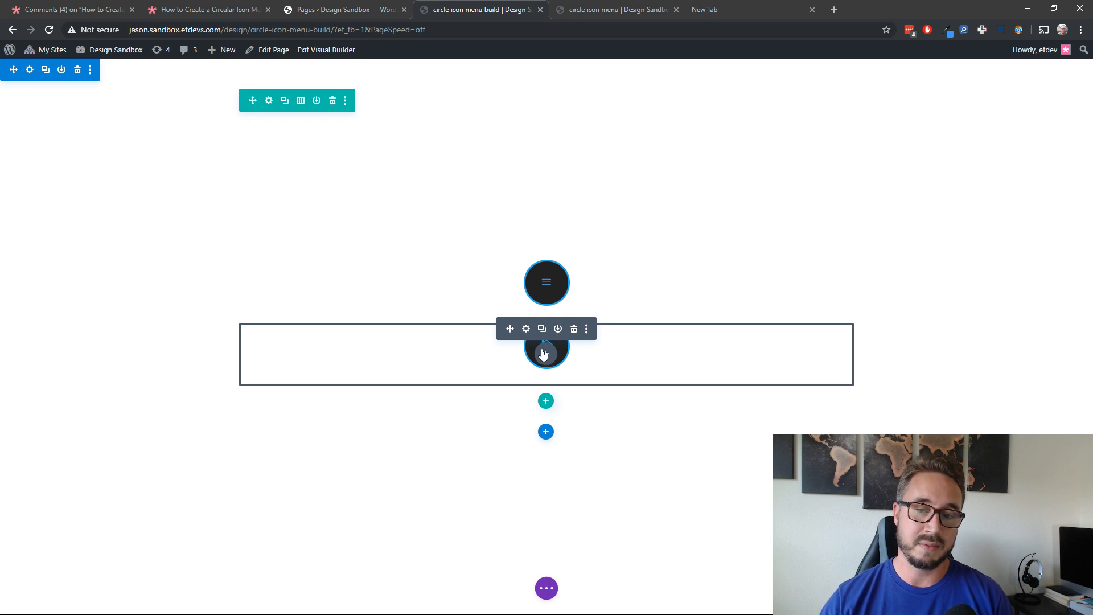
- Examine the house-icon blurb's design options and the Z Index option in its visibility settings
click(527, 329)
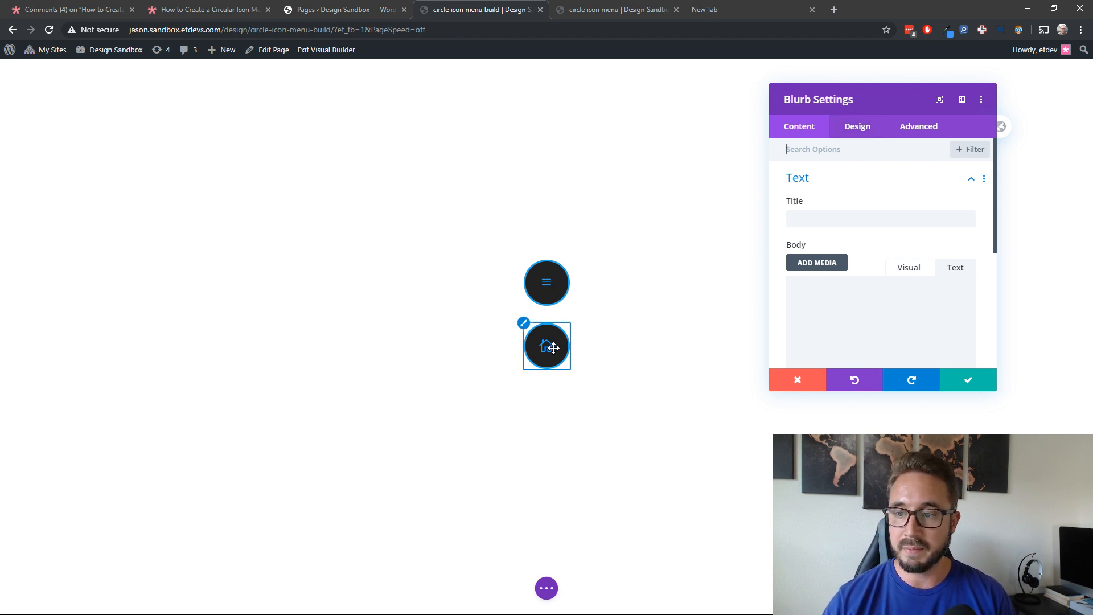
click(868, 128)
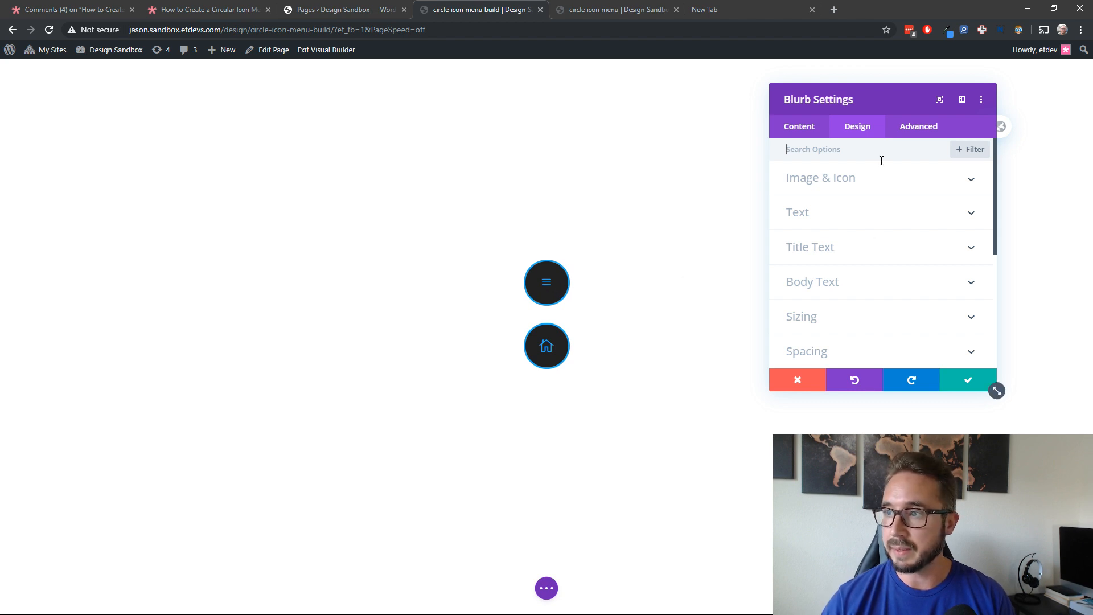
scroll(882, 160, down, 2)
scroll(882, 161, up, 1)
scroll(882, 161, up, 1)
click(911, 126)
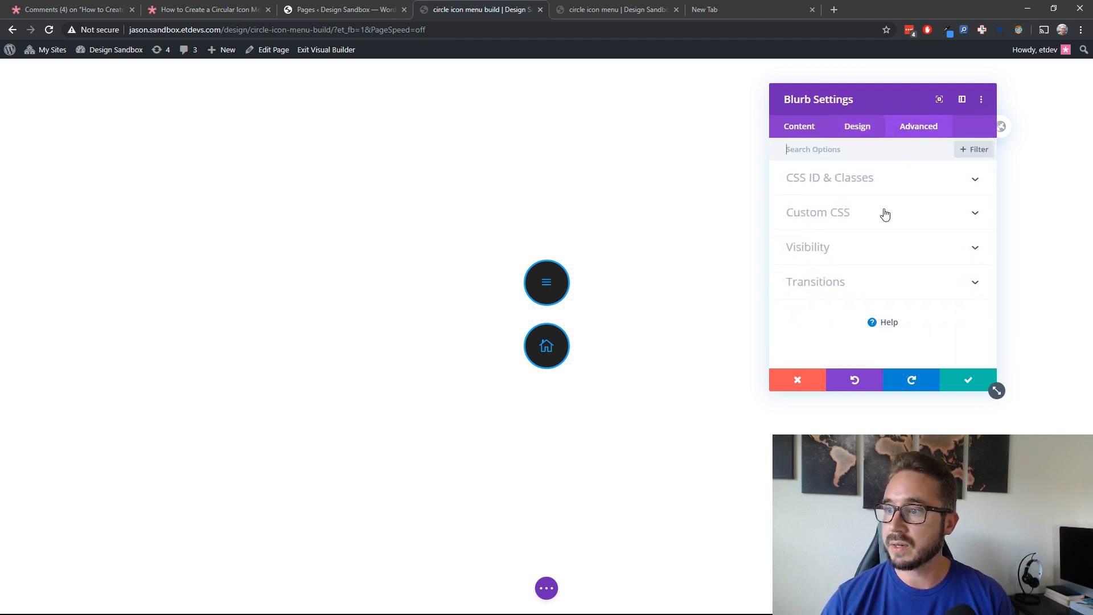
click(884, 248)
scroll(896, 311, down, 3)
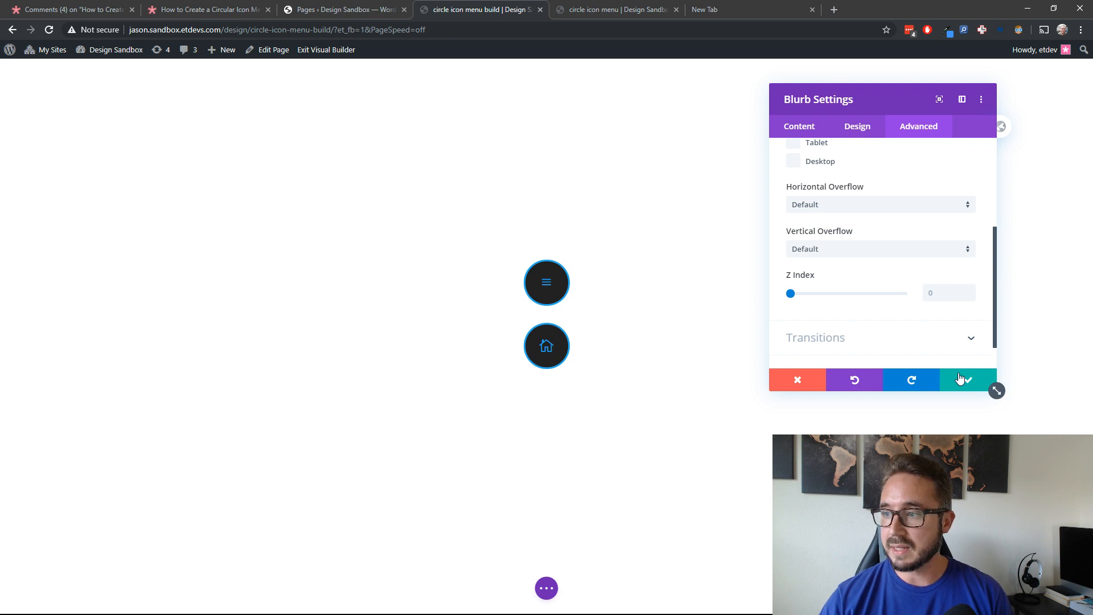
- Examine the transform options of the house-icon blurb
click(858, 129)
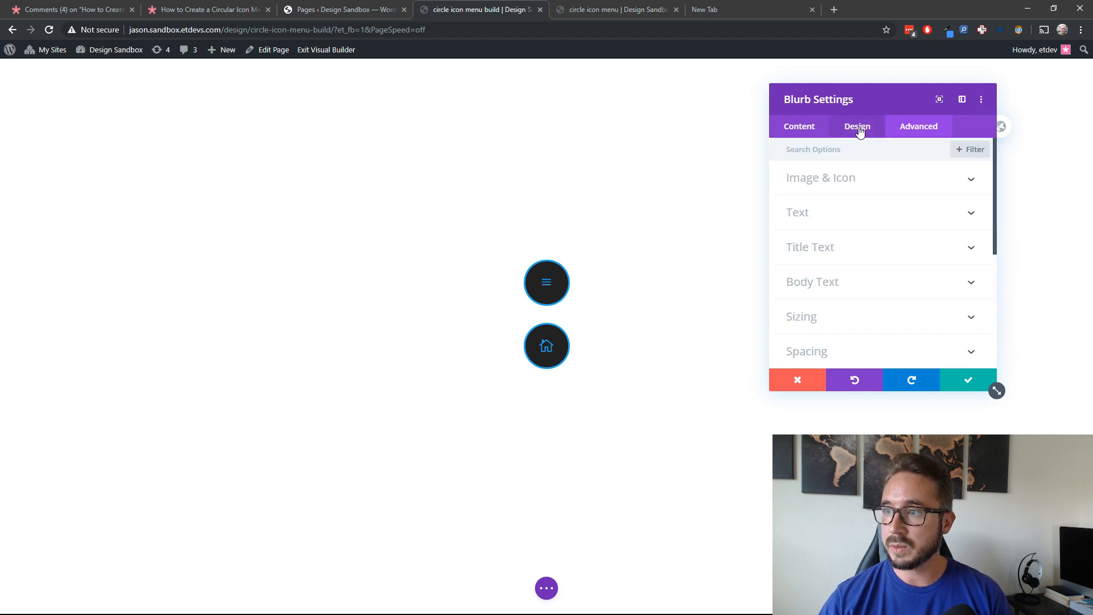
scroll(882, 218, down, 2)
scroll(882, 218, down, 2)
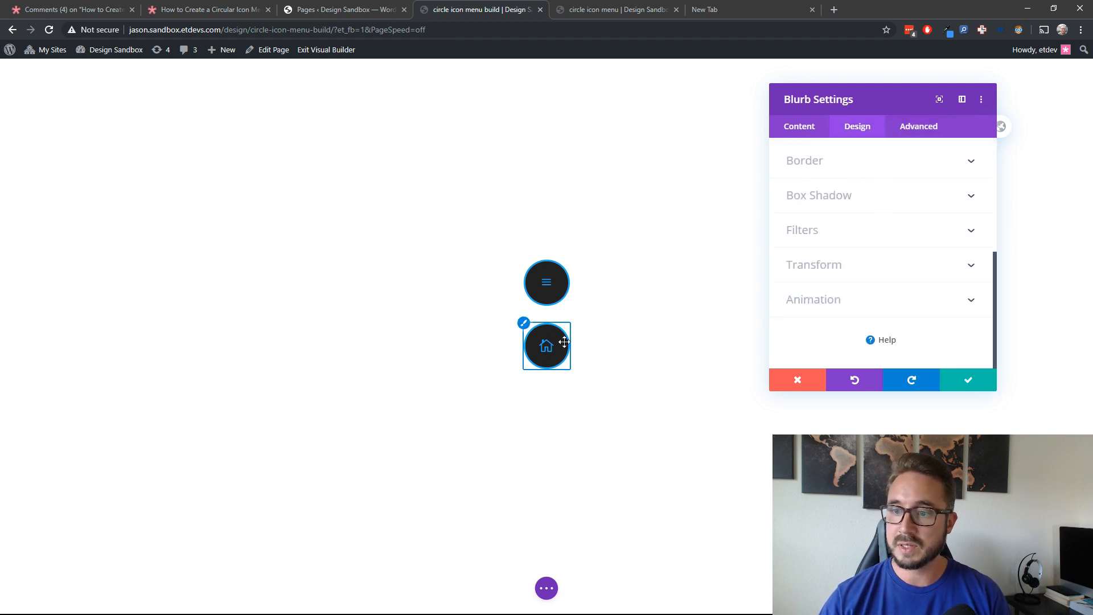
click(877, 271)
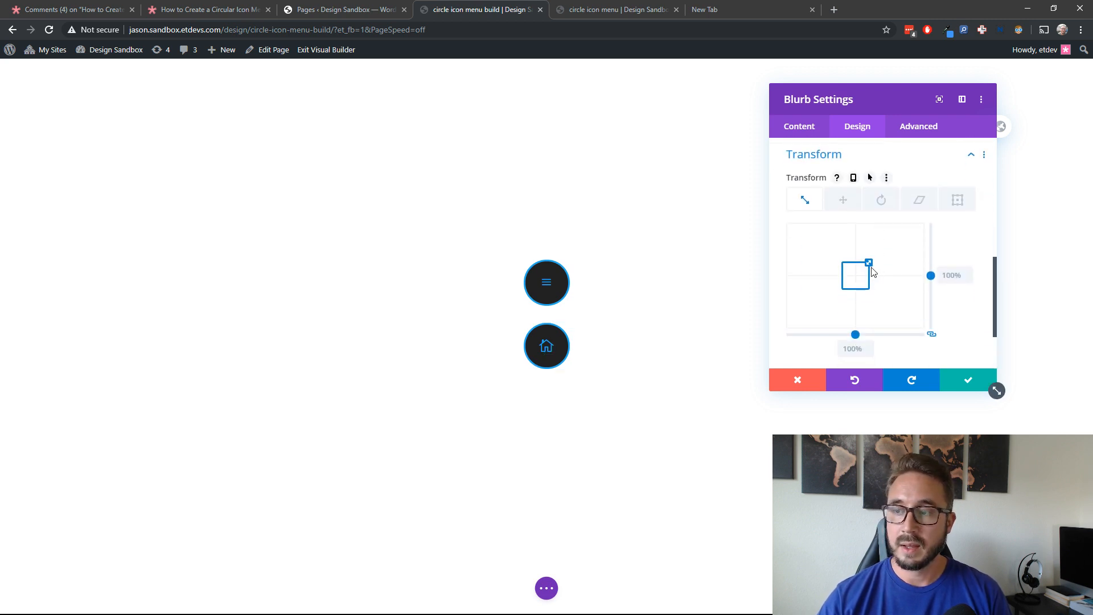
click(869, 158)
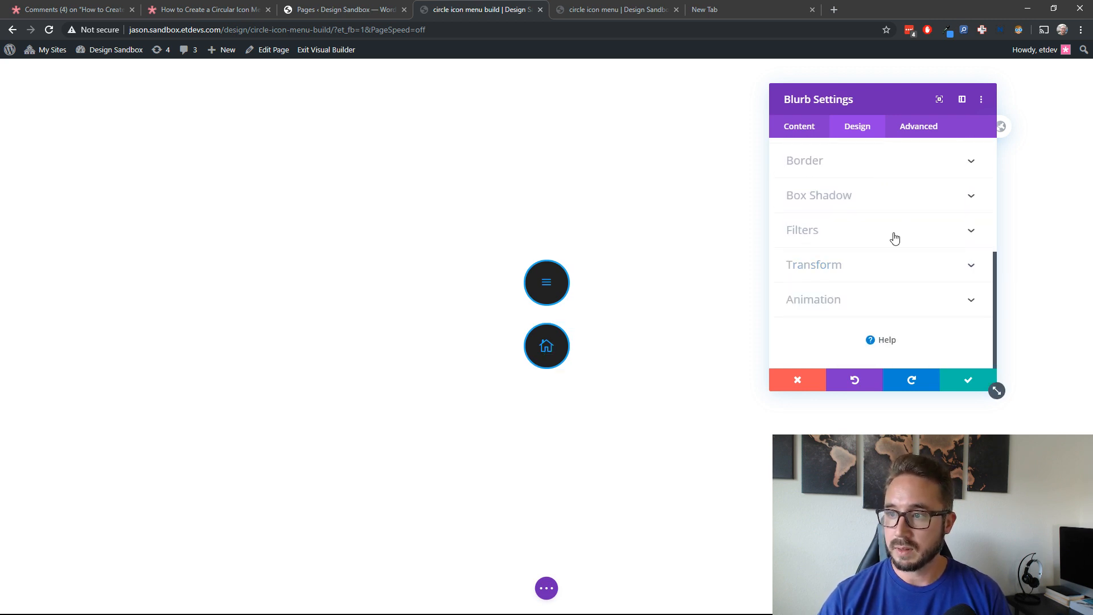
- Scale the house-icon blurb to 70% in both directions with its transform options
click(862, 266)
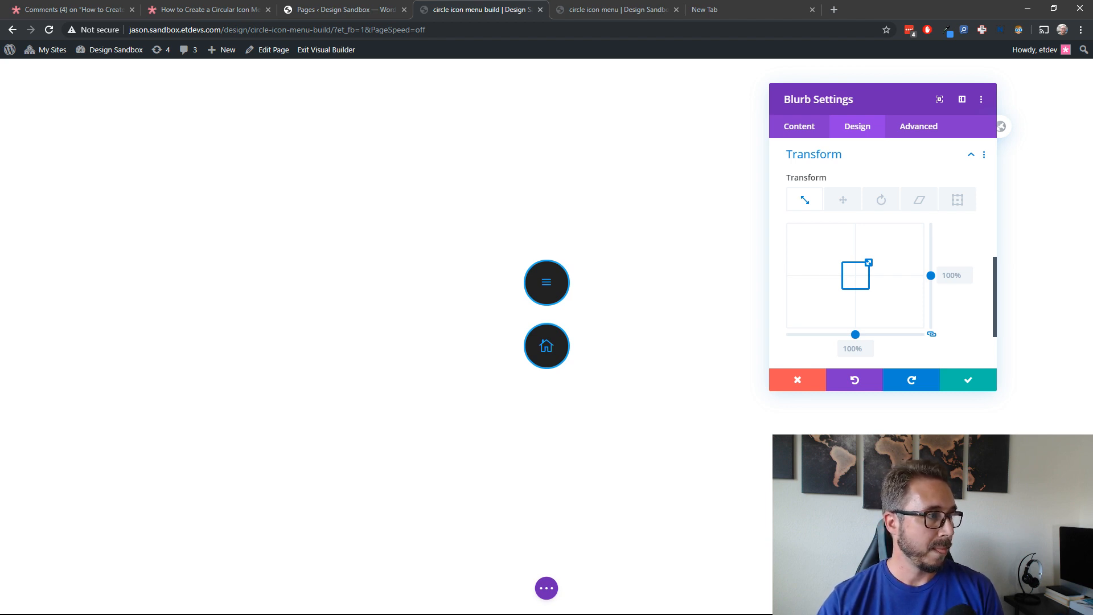
click(967, 279)
click(968, 279)
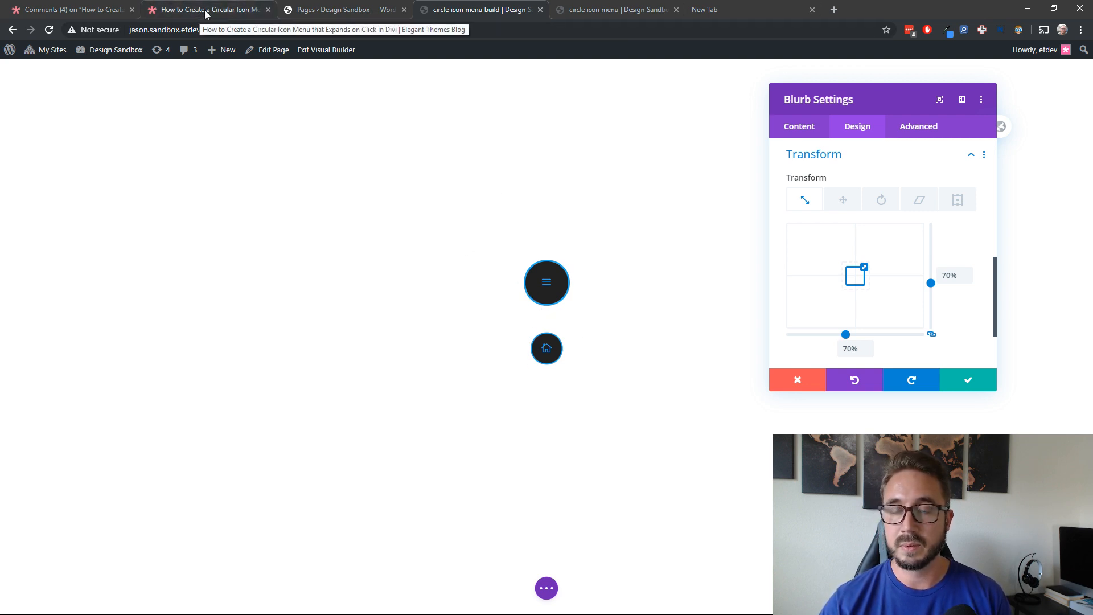
- Switch to the finished circle icon menu page and examine how its hamburger menu expands and collapses at 150% zoom
click(342, 9)
click(500, 13)
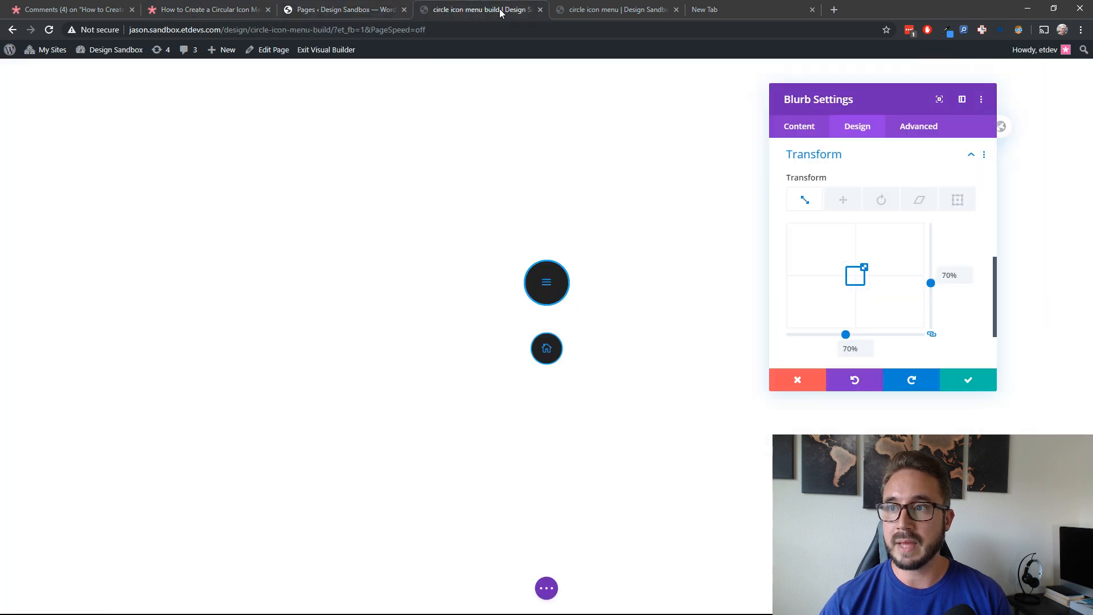
click(592, 12)
scroll(171, 410, down, 3)
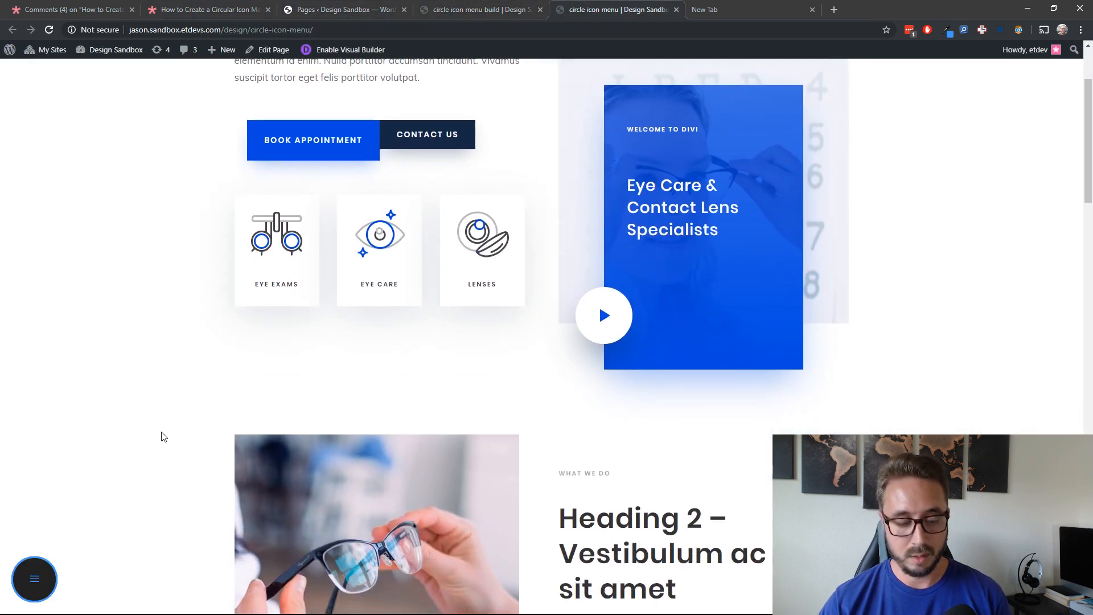
key(ctrl+plus)
key(ctrl+plus)
key(ctrl+plus)
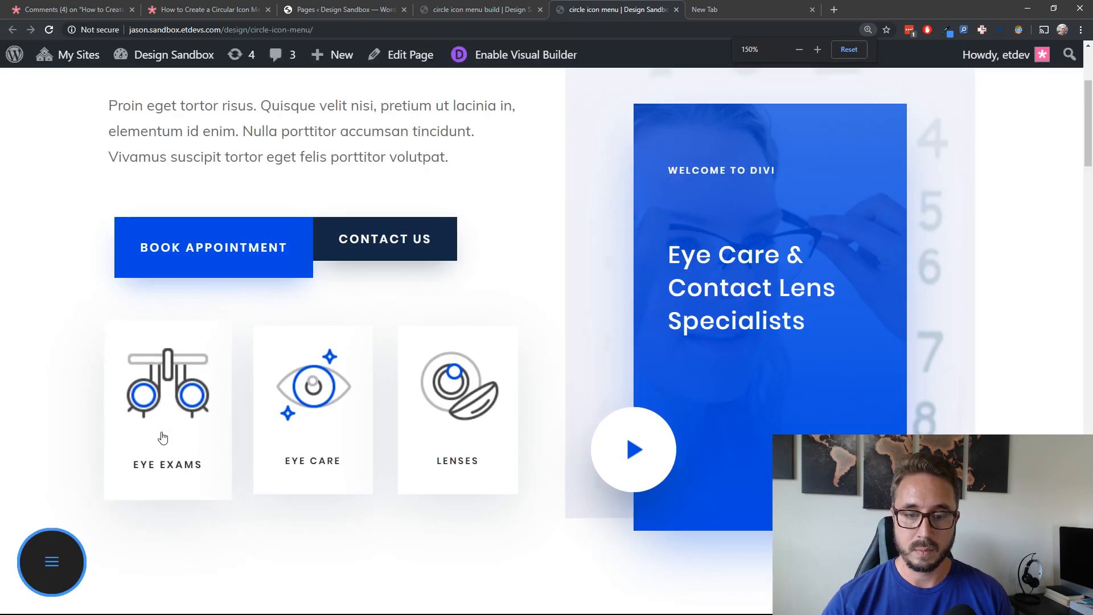
click(64, 573)
click(64, 572)
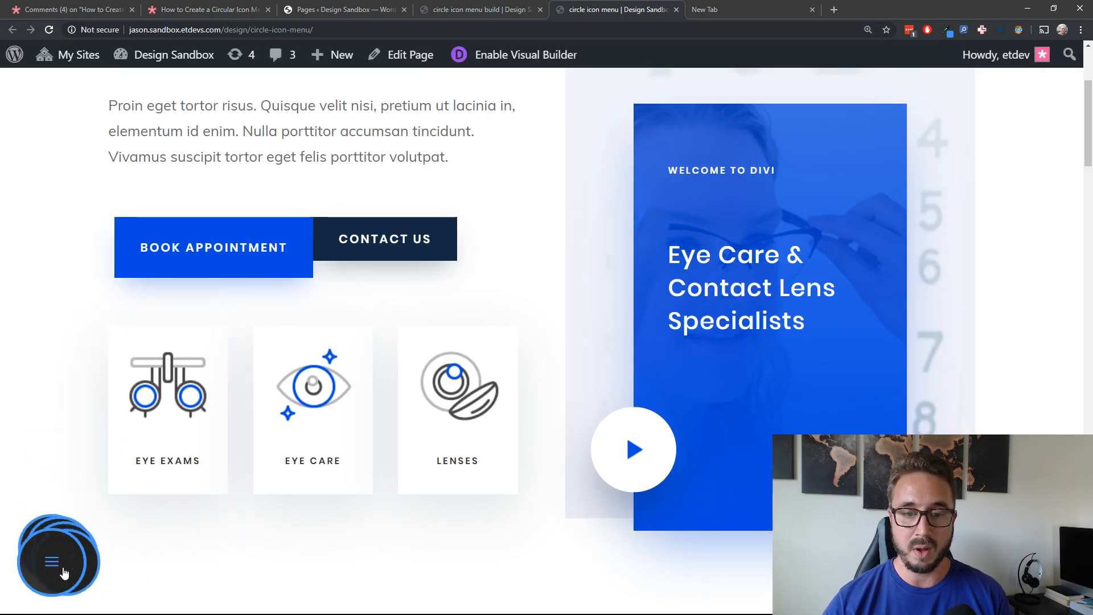
click(64, 572)
click(64, 573)
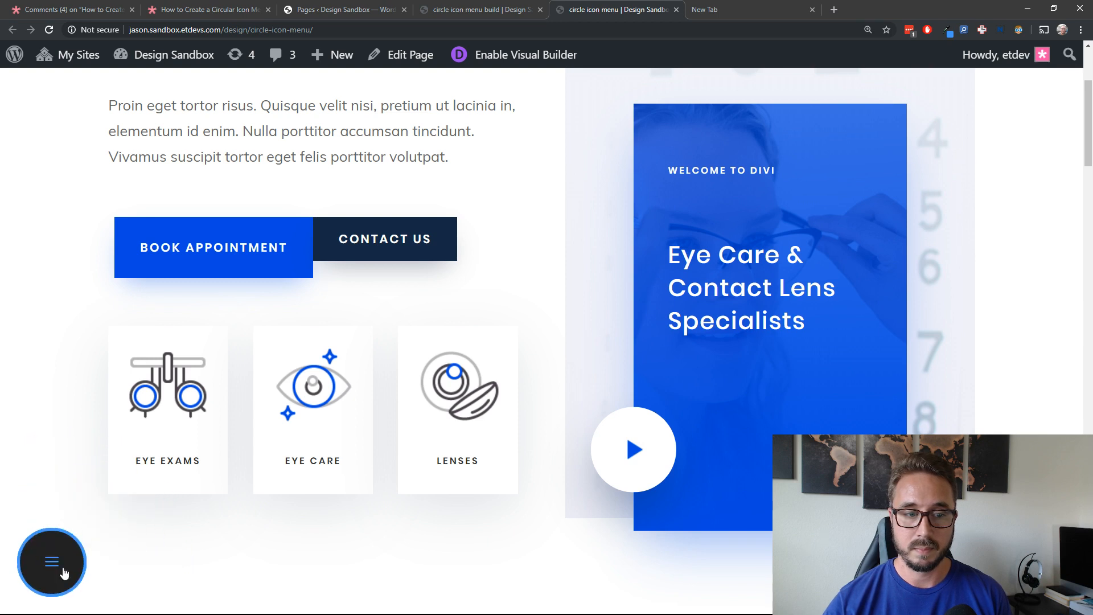
click(63, 572)
click(64, 572)
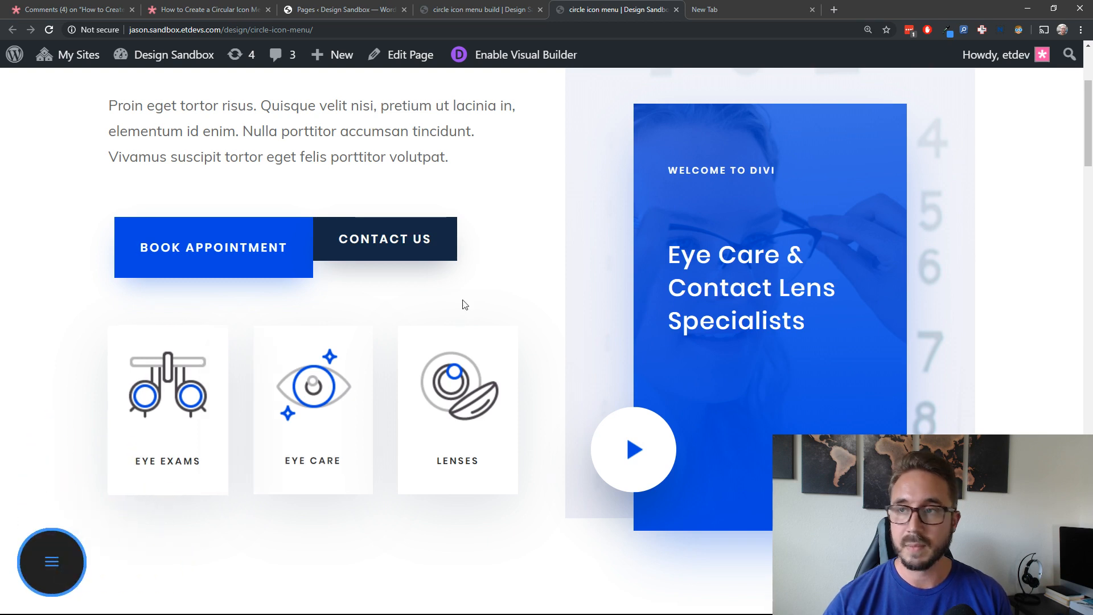
- Restore the browser zoom to 100%, return to the menu build page and save the scaled house-icon blurb
click(521, 11)
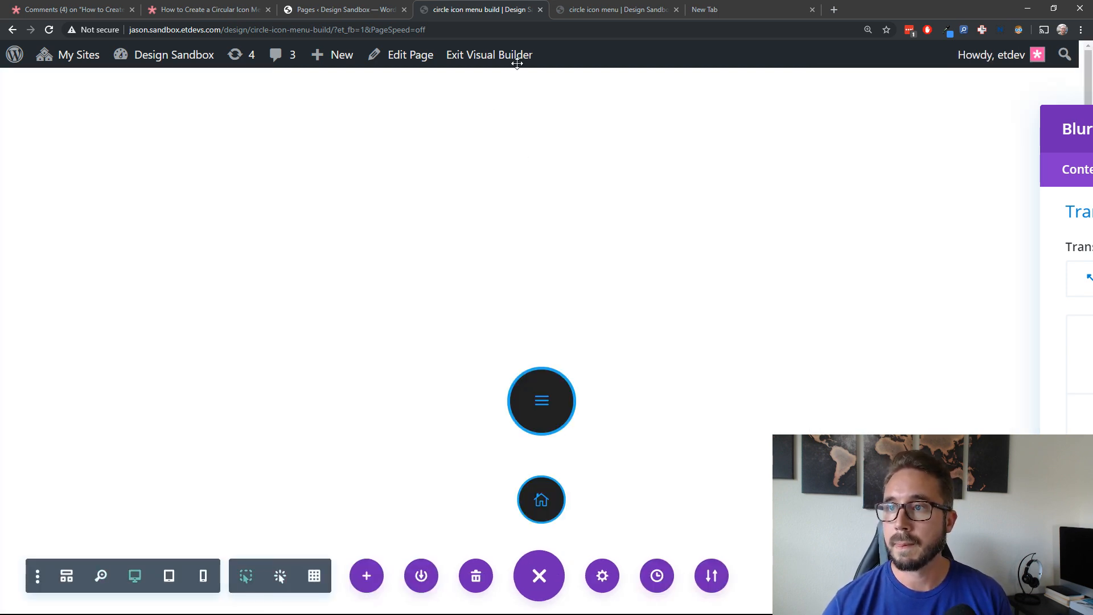
click(608, 11)
key(ctrl+minus)
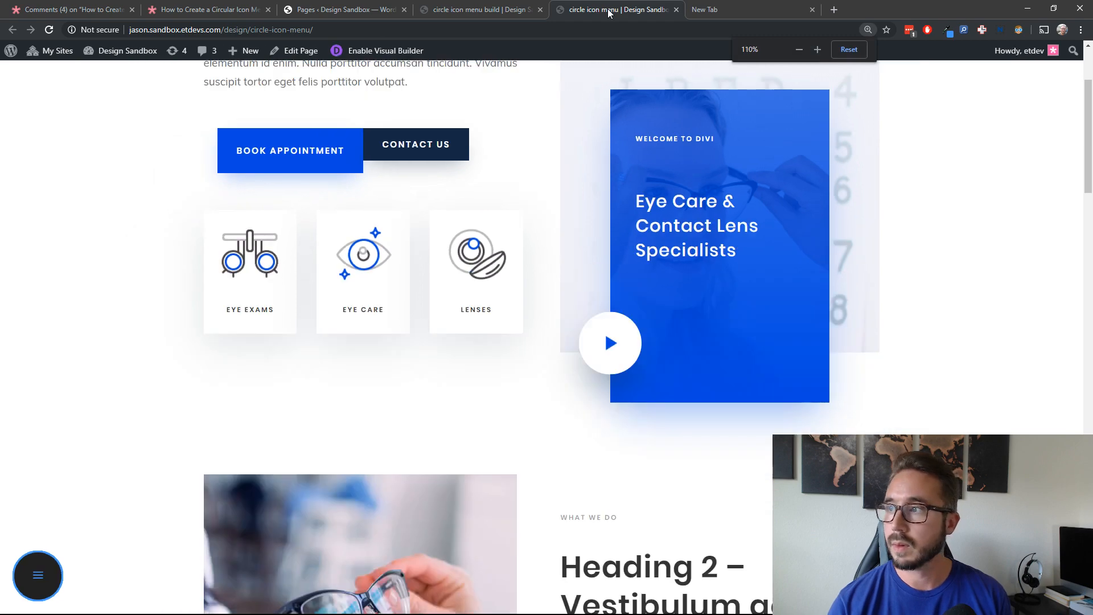
key(ctrl+minus)
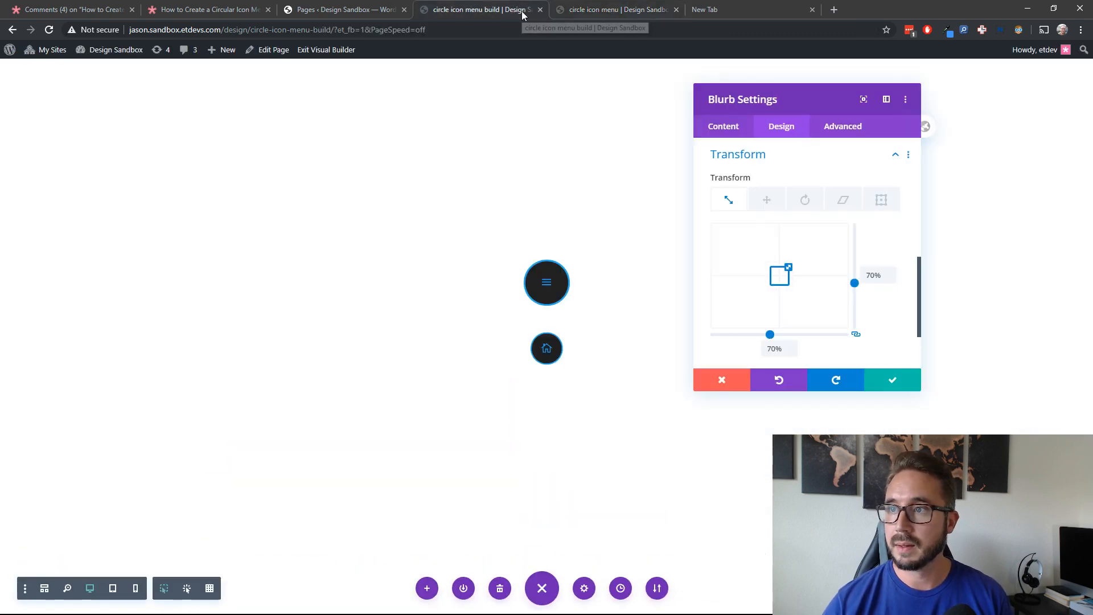
click(515, 10)
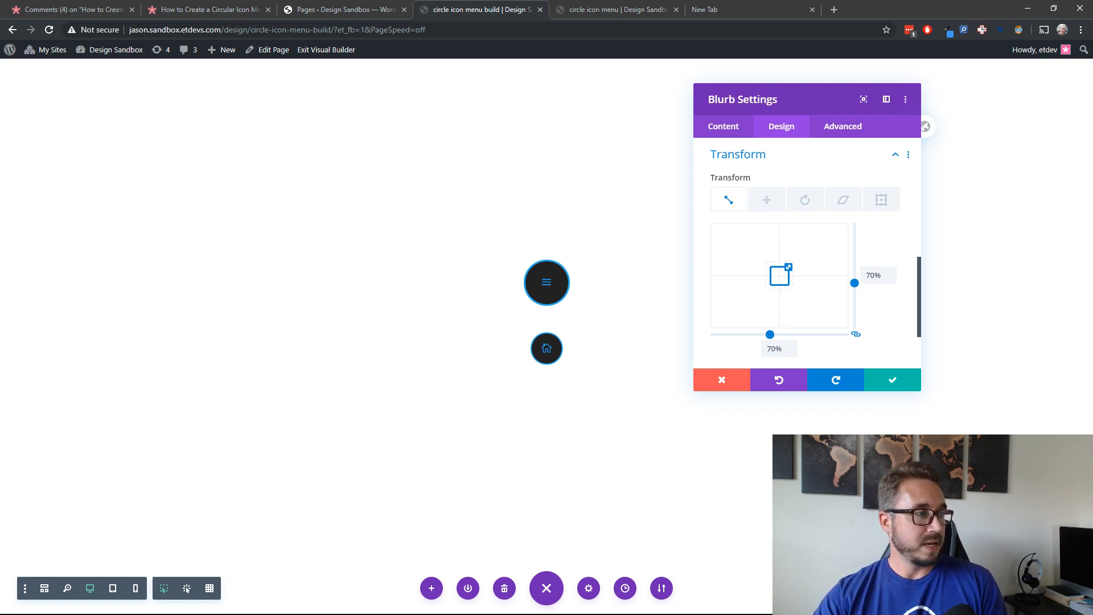
click(894, 381)
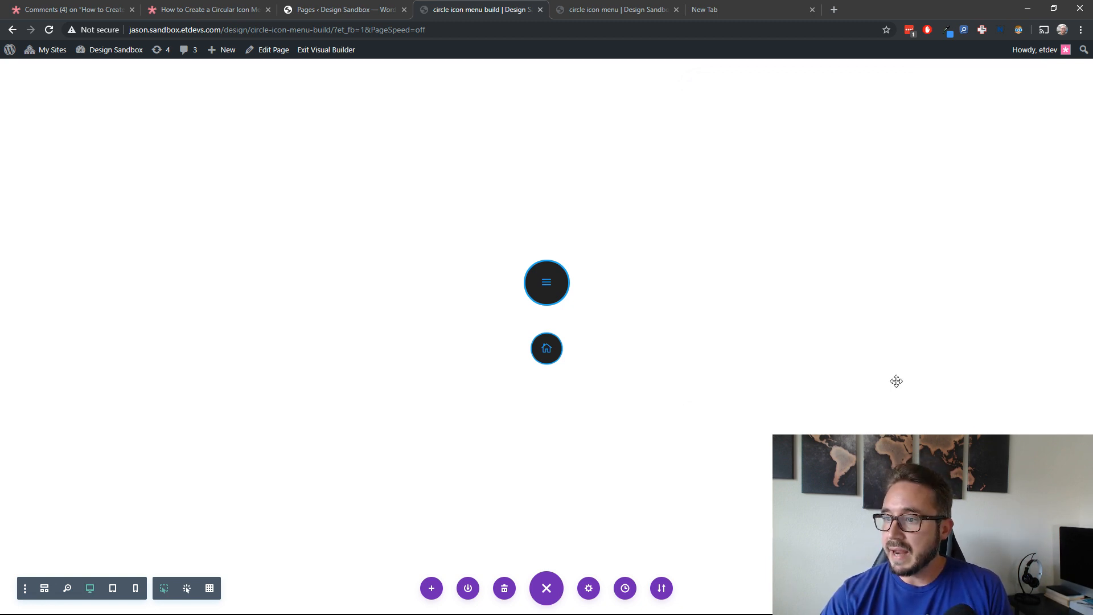
click(527, 329)
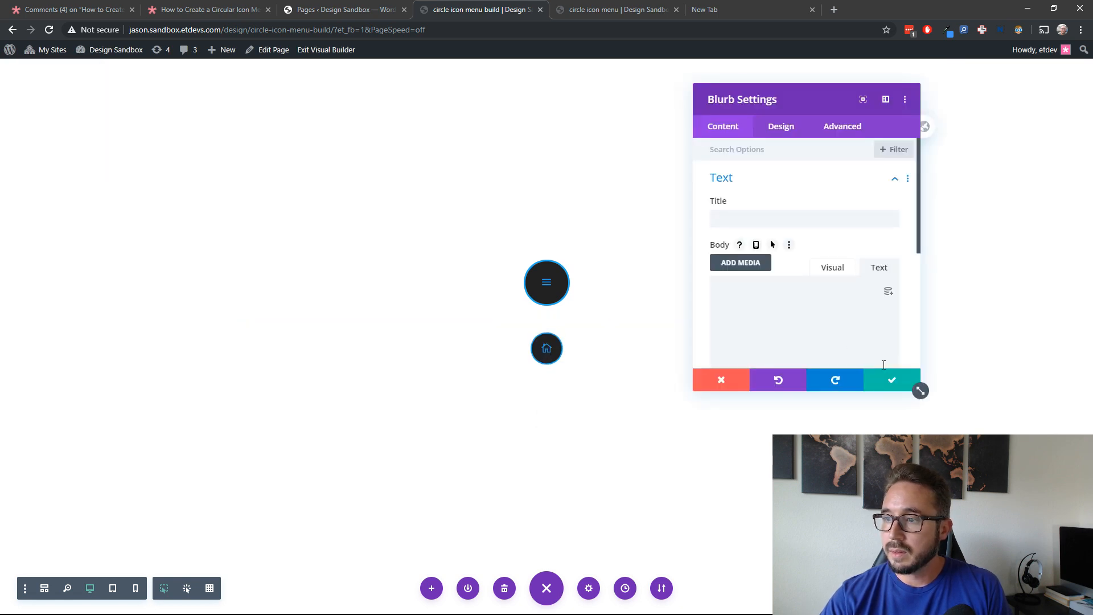
click(880, 386)
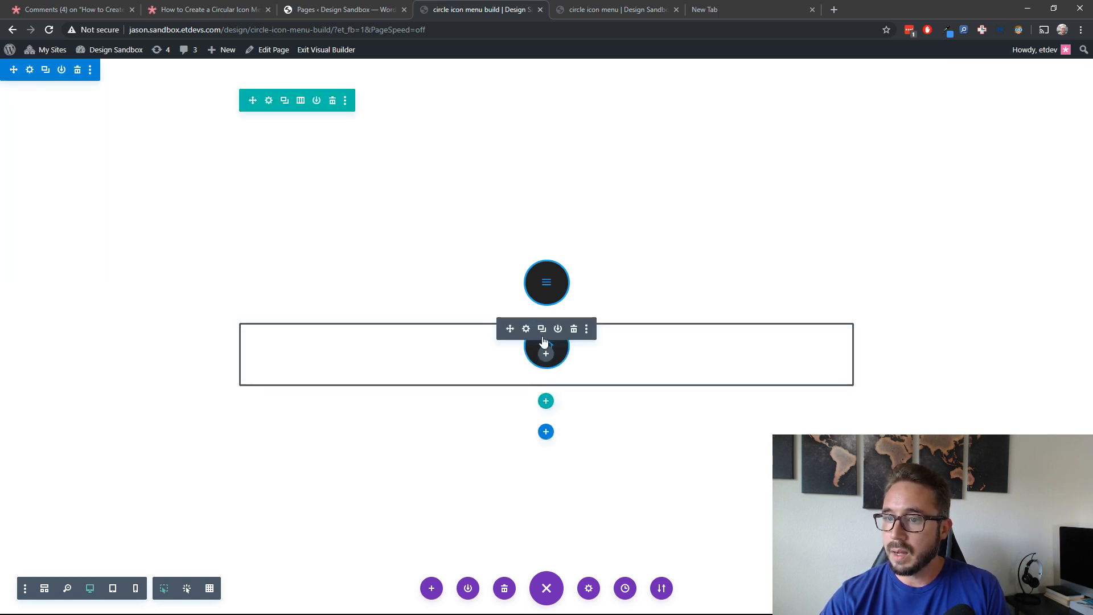
- Duplicate the house-icon blurb three times below the hamburger blurb
click(542, 330)
click(542, 330)
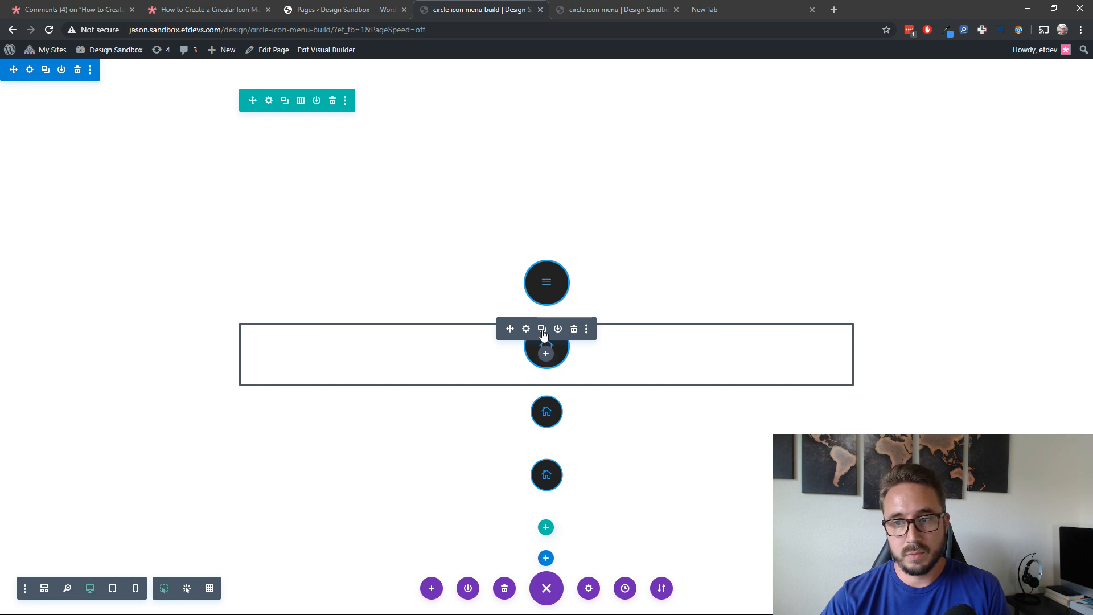
click(542, 330)
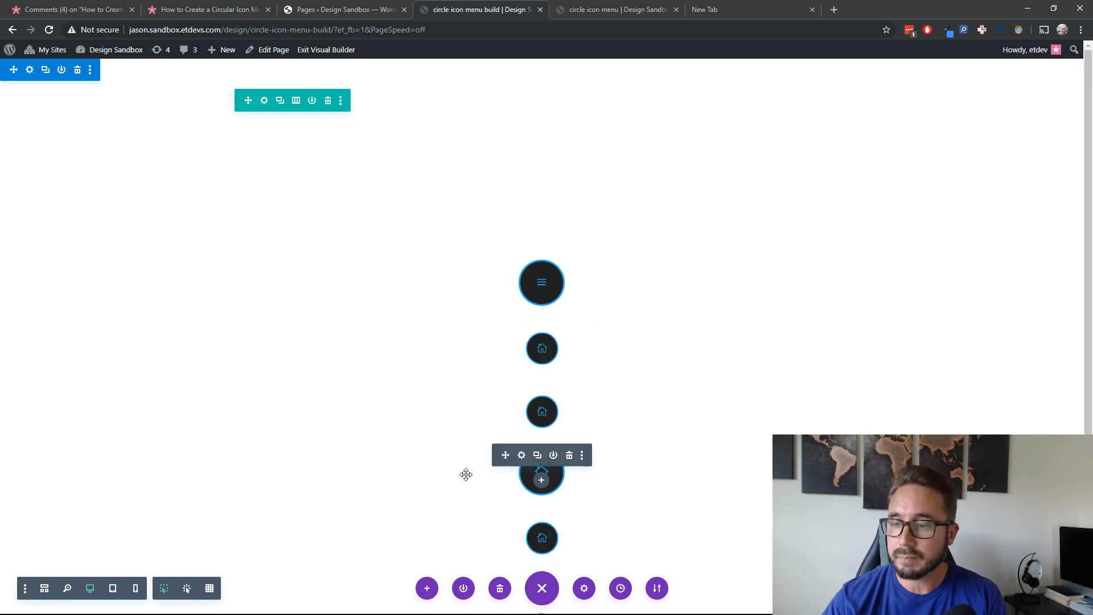
- Select all four house-icon blurbs together and open their shared element settings
drag(466, 475, 477, 342)
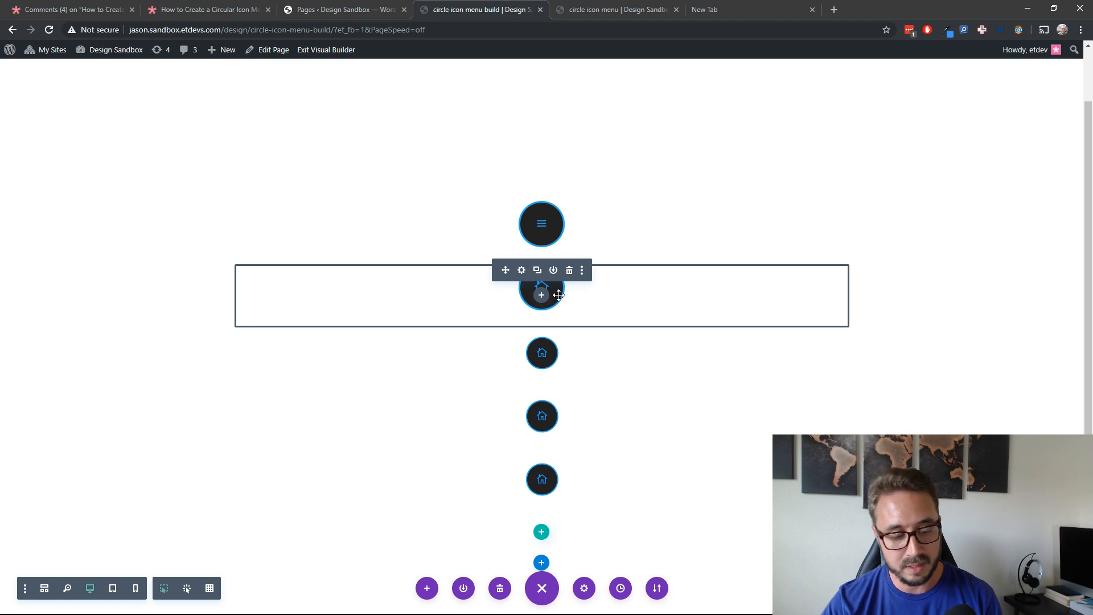
key(ctrl)
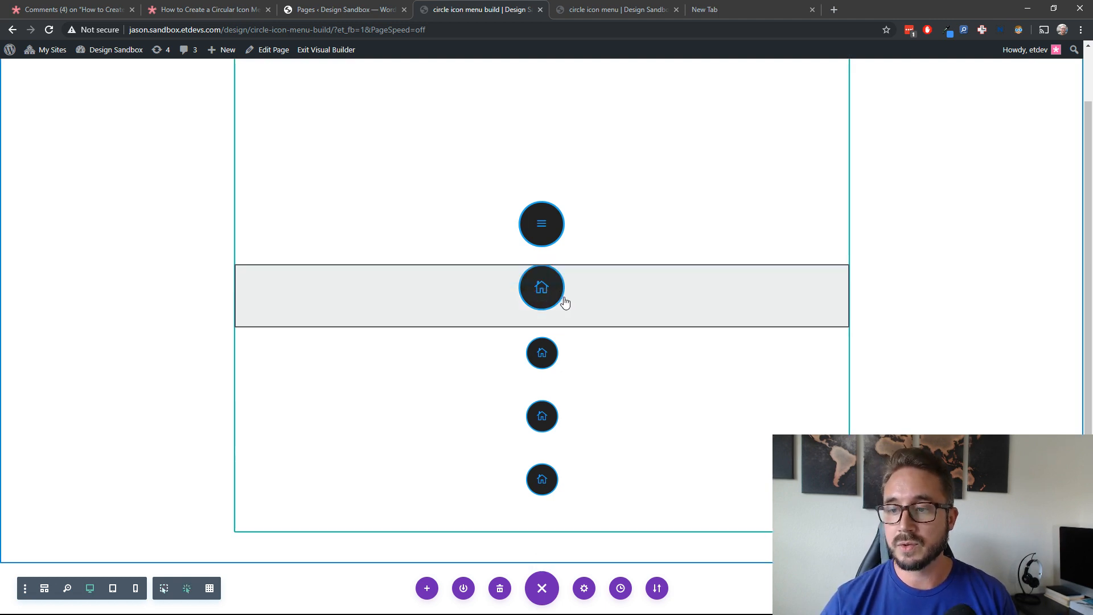
ctrl+click(582, 296)
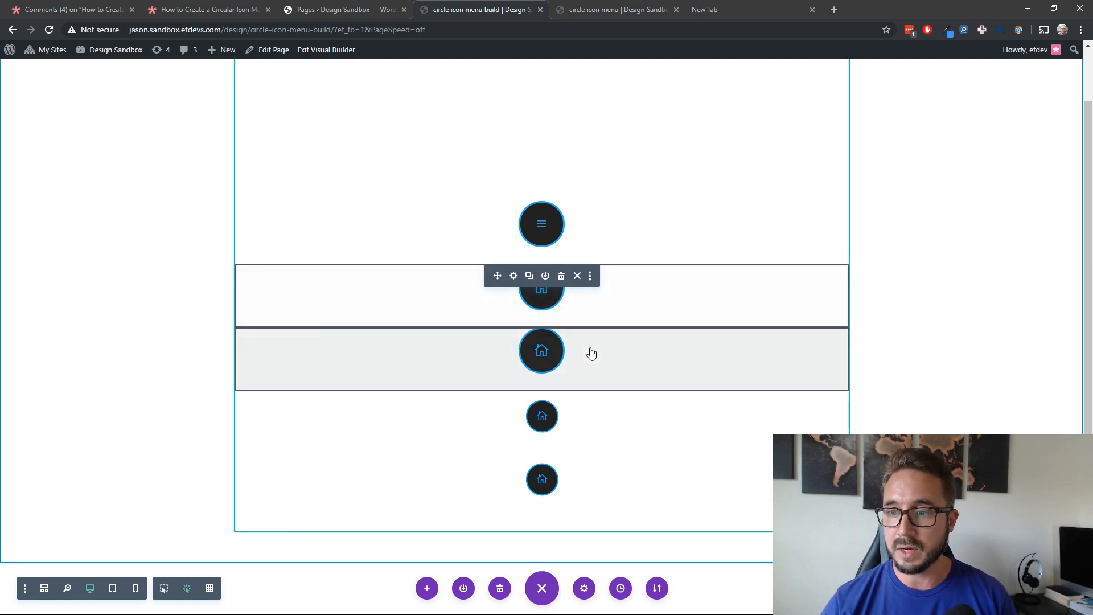
ctrl+click(594, 359)
ctrl+click(600, 420)
ctrl+click(615, 476)
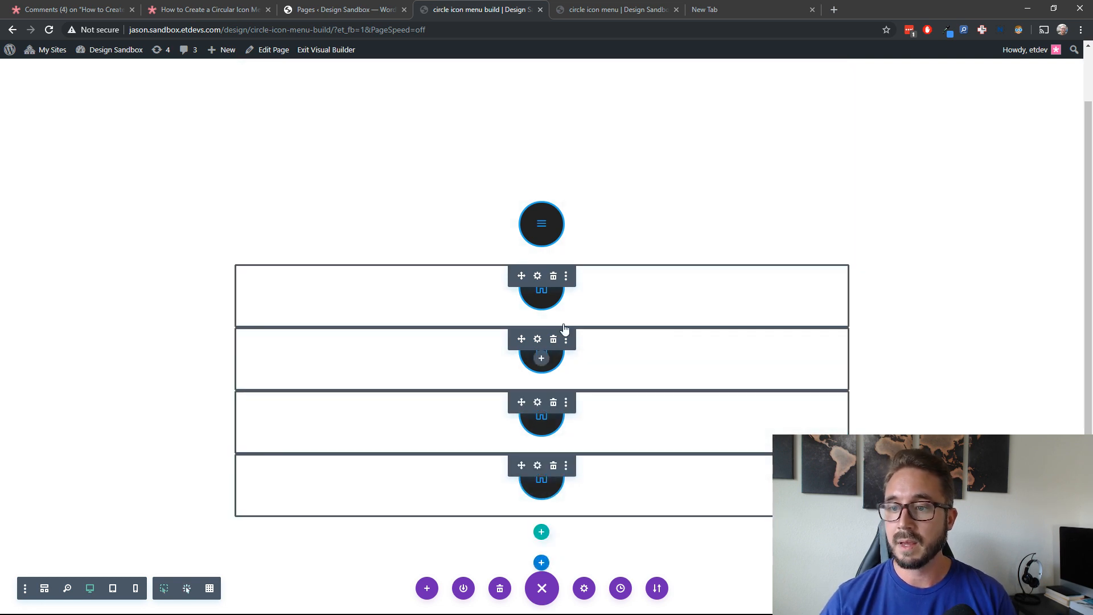
click(538, 277)
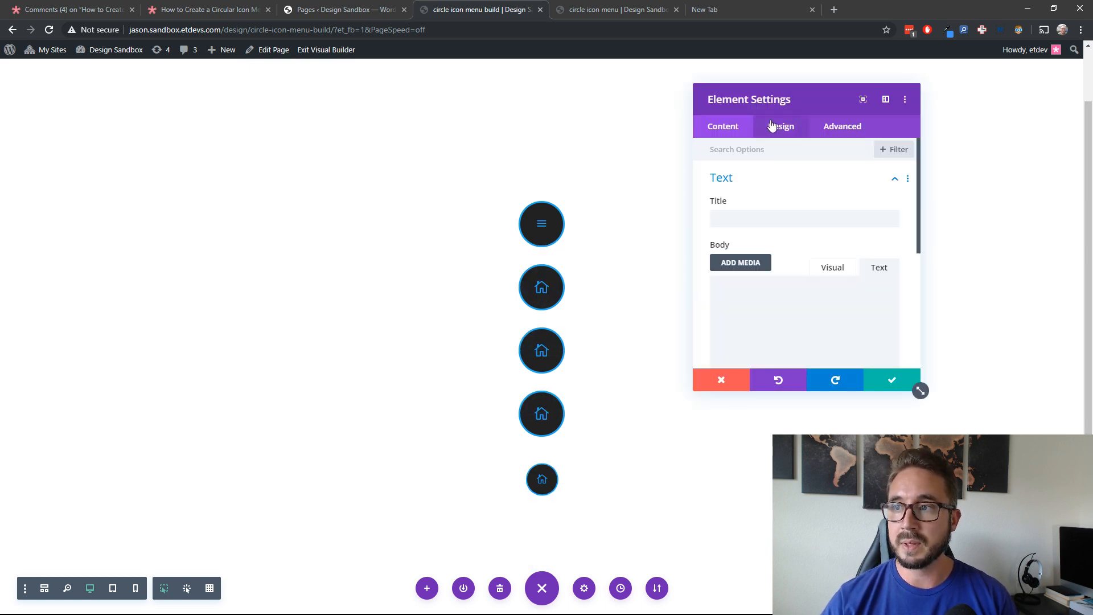
drag(829, 94, 877, 148)
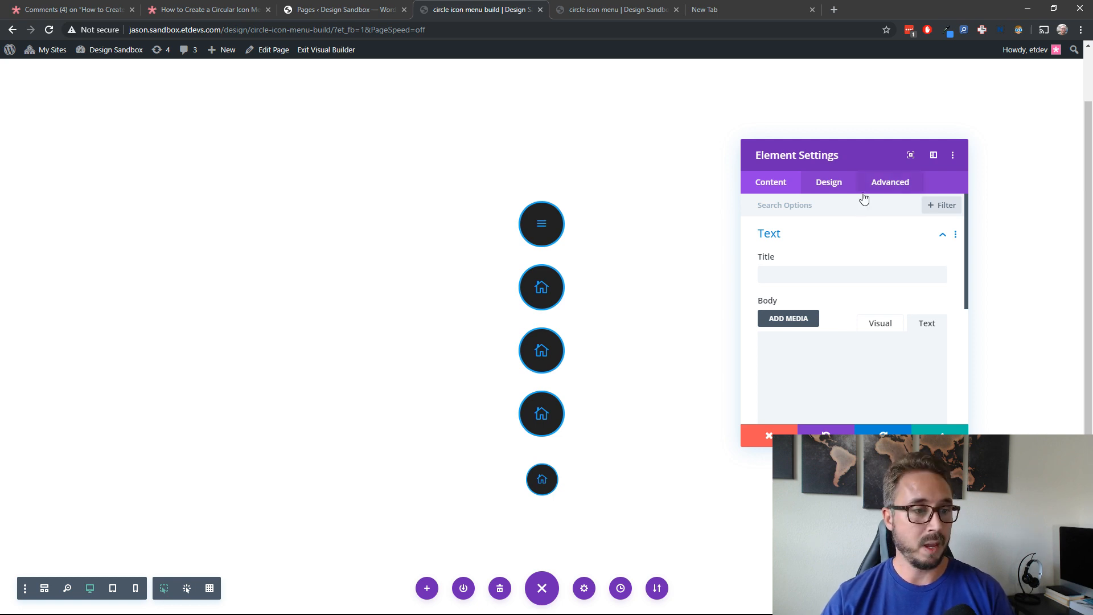
- Add the Main Element custom CSS "position: absolute !important; bottom: 20px; left: 20px;" to the selected house-icon blurbs
click(902, 191)
click(883, 271)
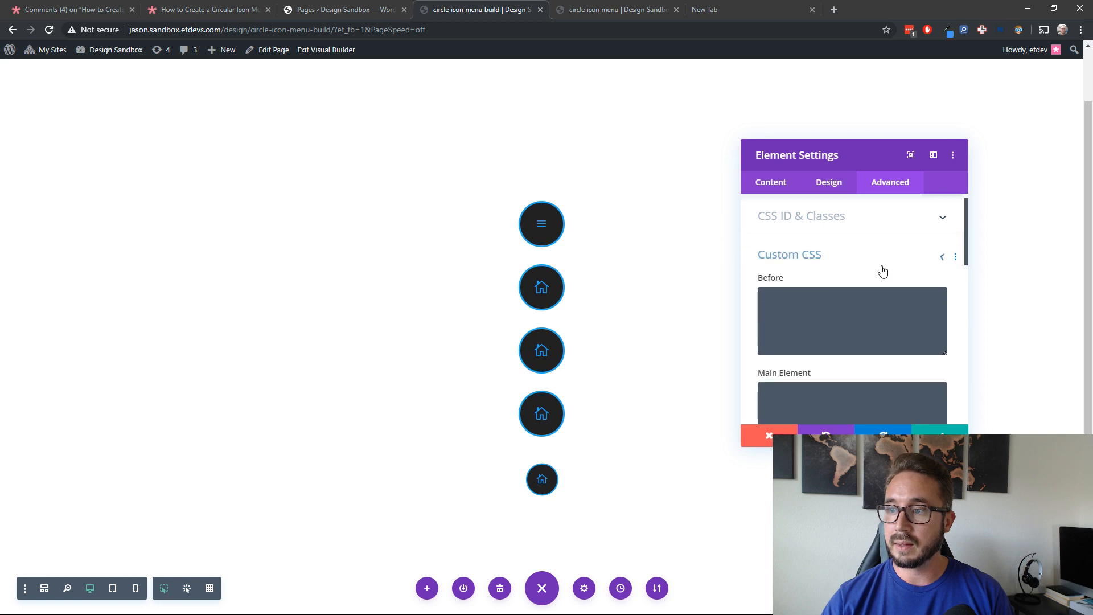
click(865, 361)
scroll(882, 274, down, 1)
scroll(882, 274, down, 2)
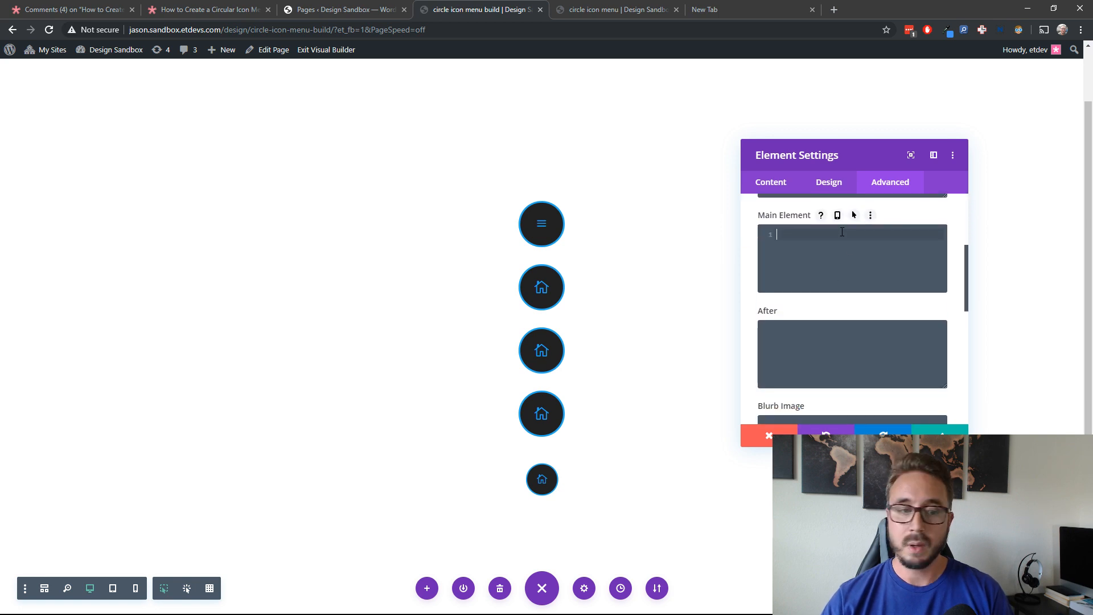
drag(874, 159, 902, 104)
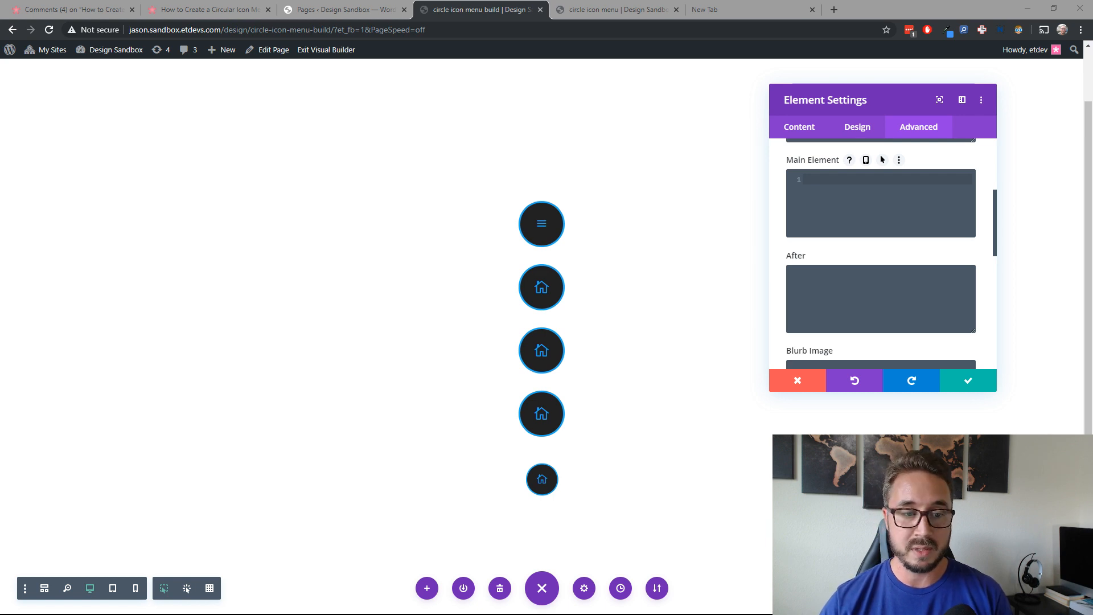
click(824, 180)
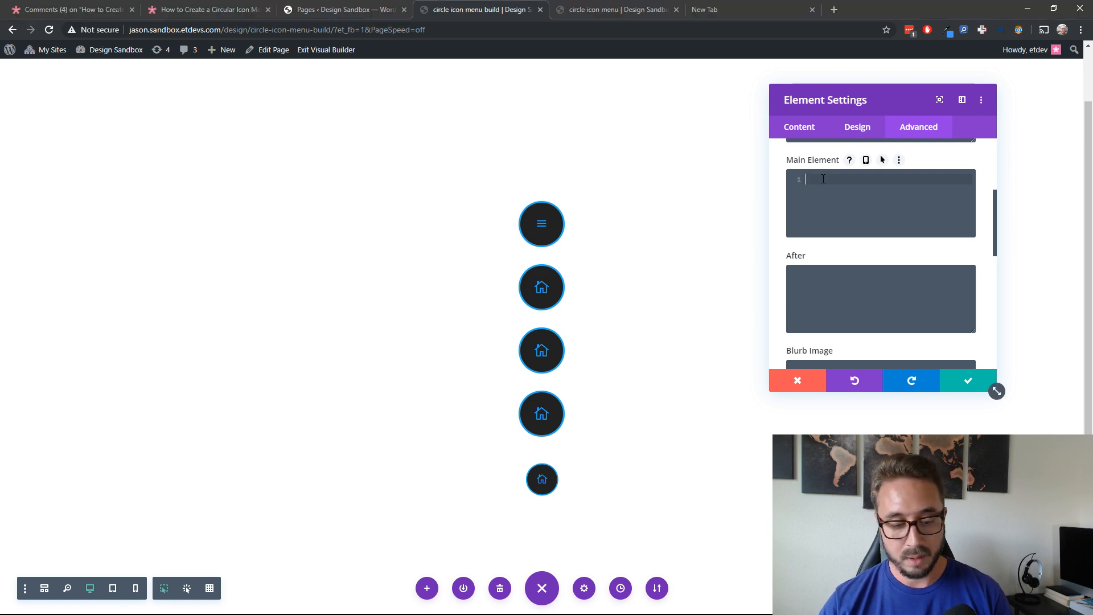
text(position: absolute !important; bottom: 20px; left: 20px;)
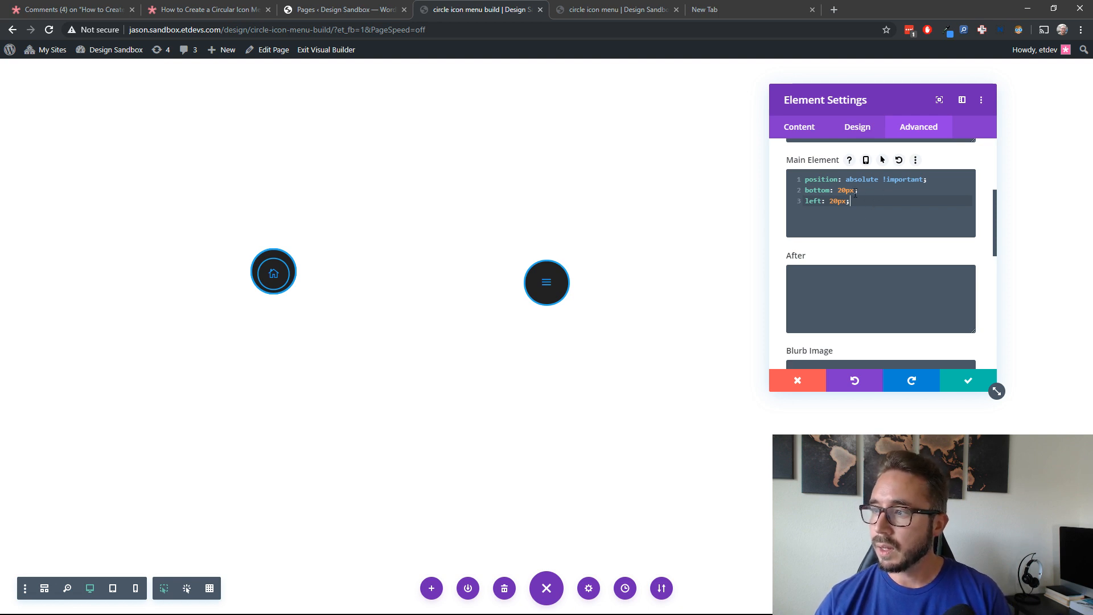
- Copy the three Main Element positioning declarations and collapse the builder's page settings bar
drag(876, 206, 804, 185)
key(ctrl+c)
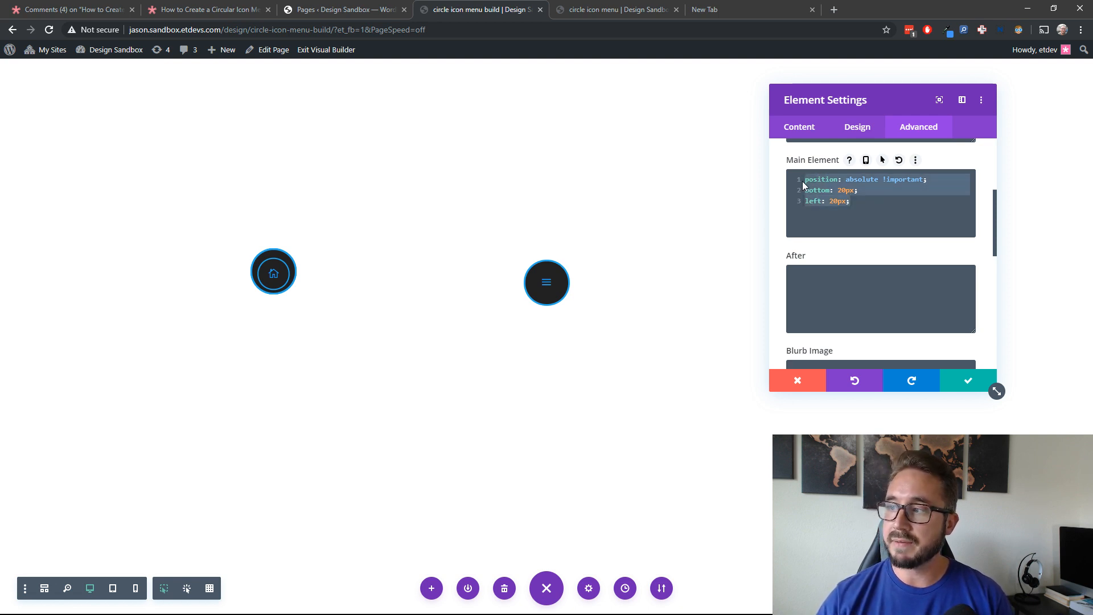
click(879, 204)
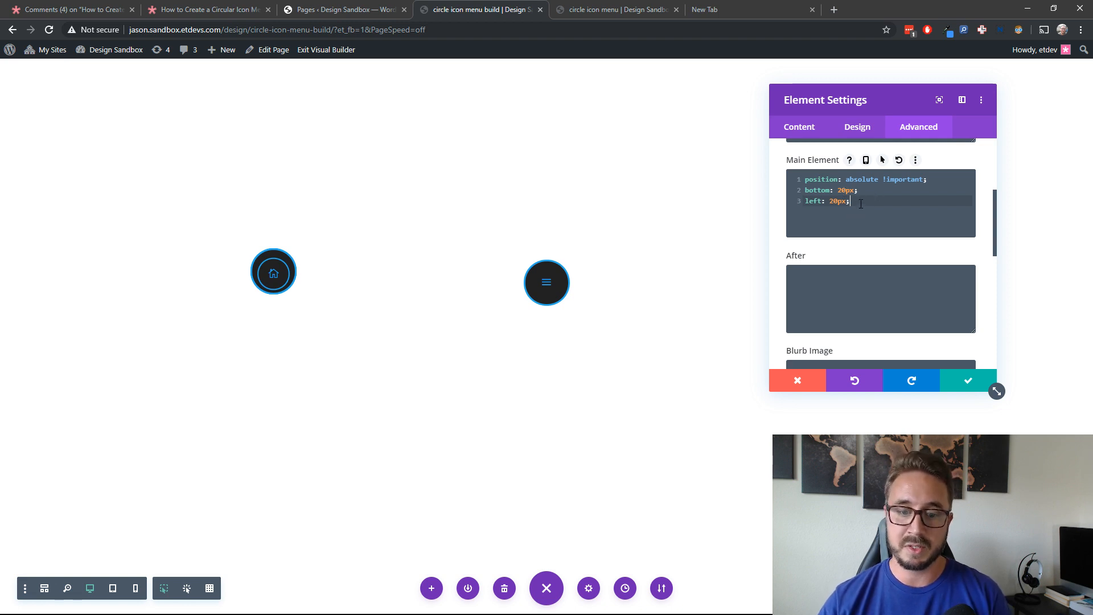
click(548, 588)
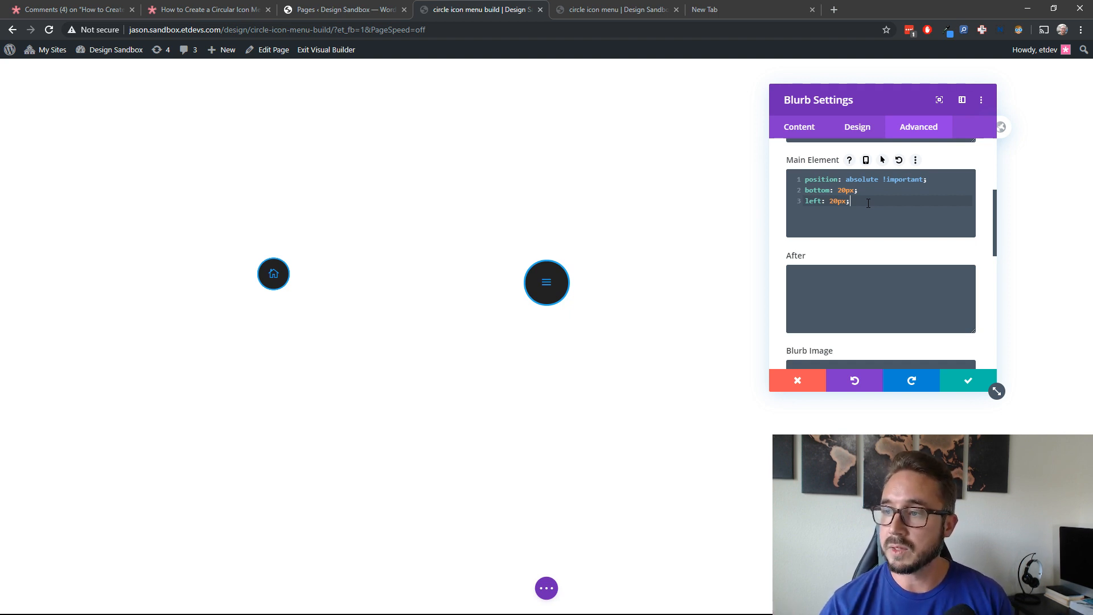
double_click(820, 190)
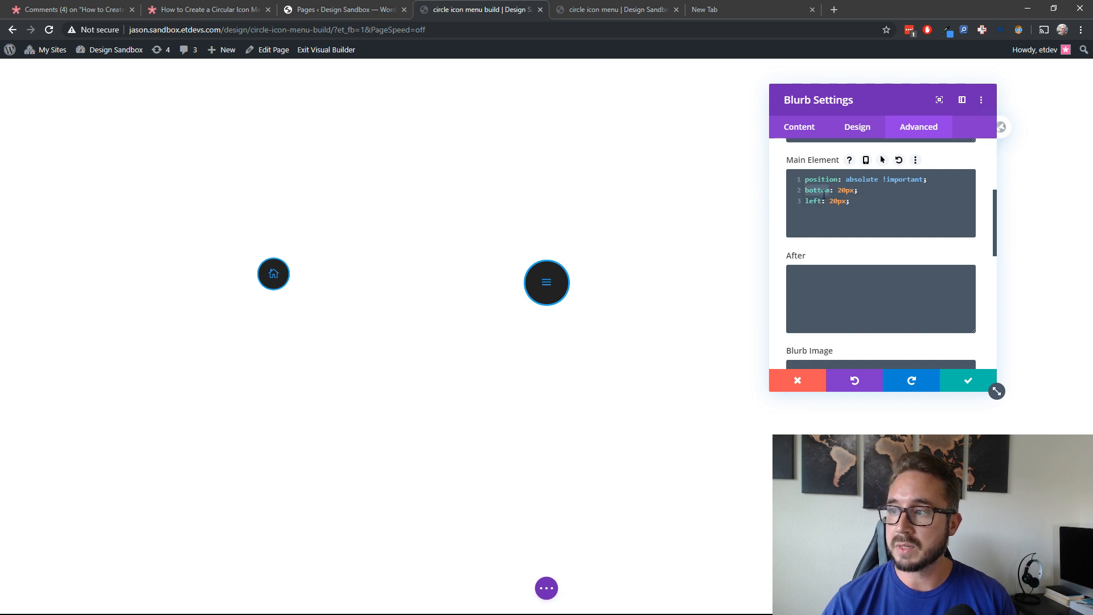
double_click(818, 202)
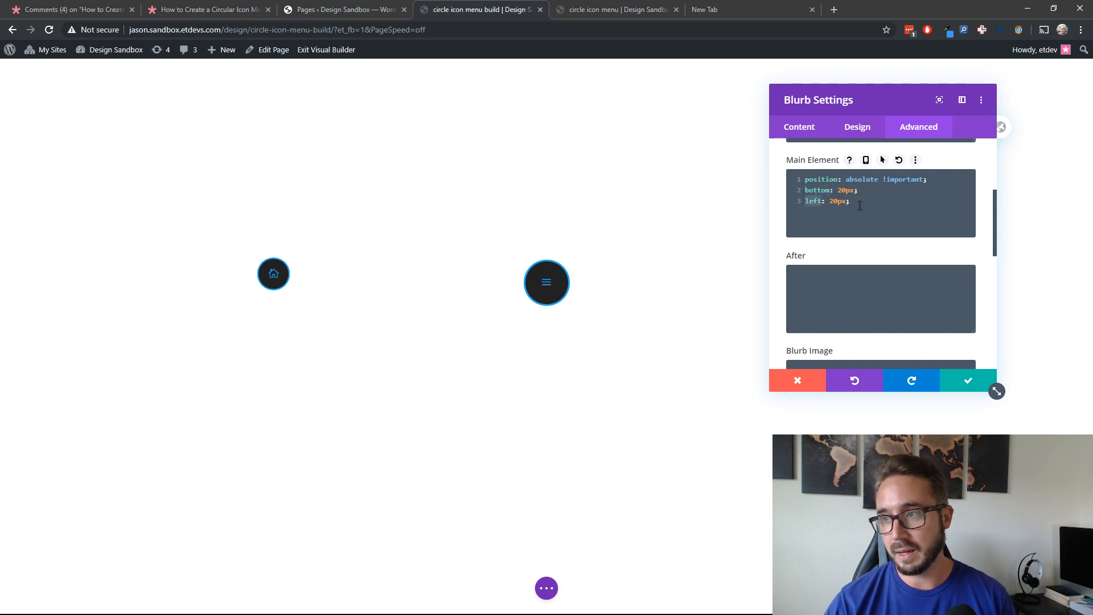
click(823, 191)
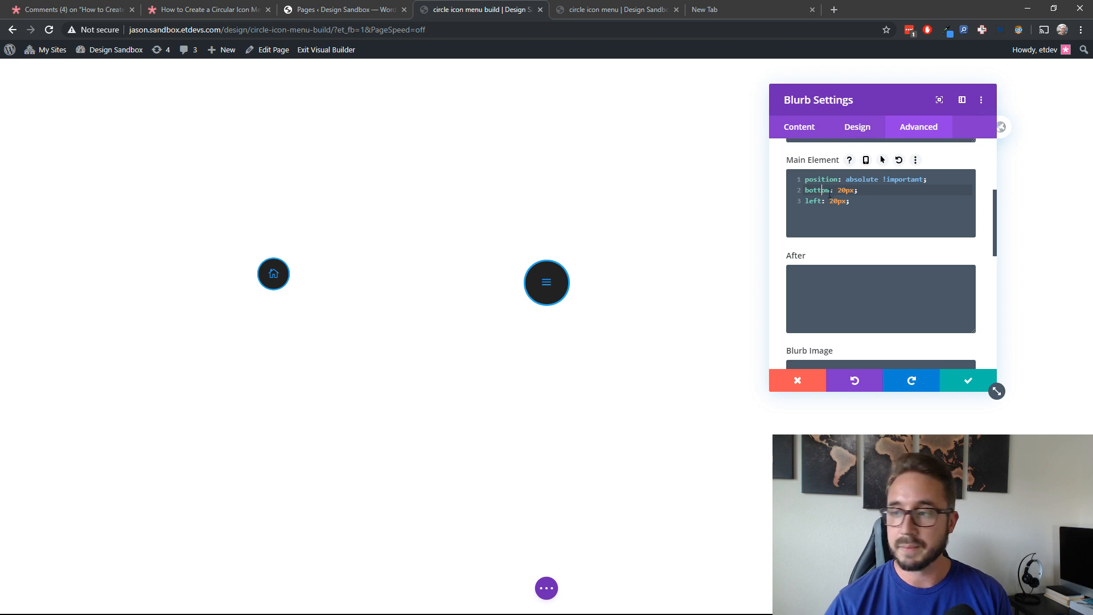
click(869, 215)
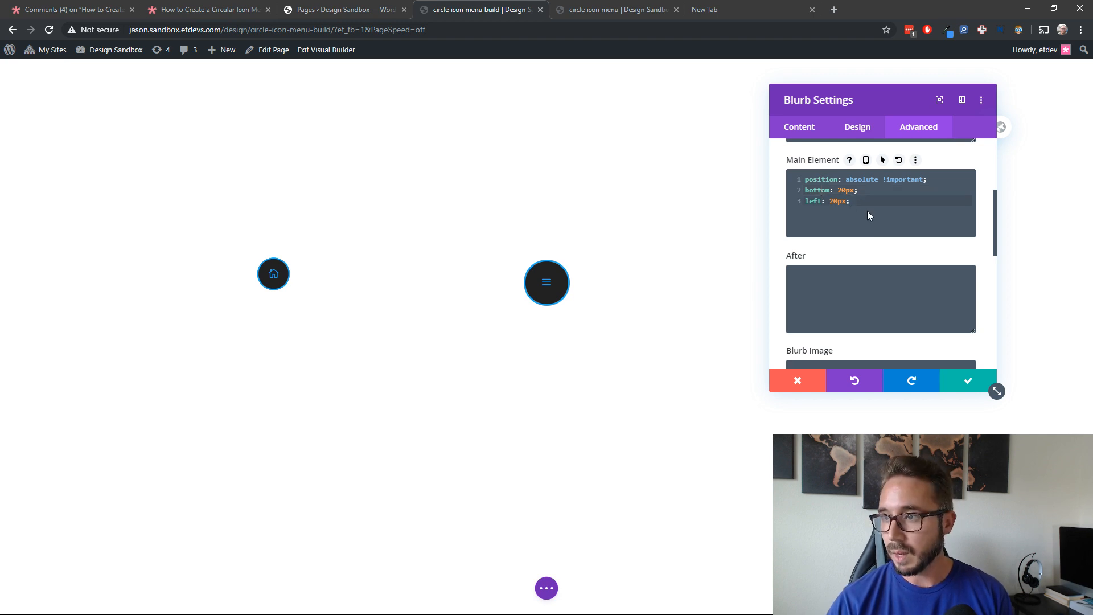
- Save the house-icon blurbs' settings, then give the hamburger blurb the Main Element CSS "position: absolute !important; bottom: 20px; left: 20px;" and save
click(964, 381)
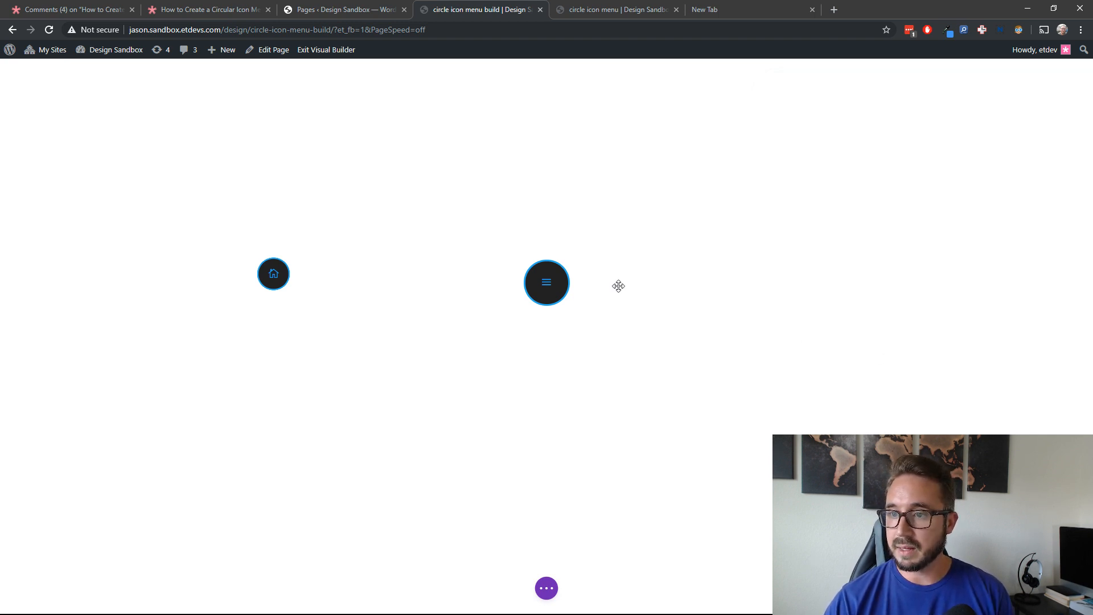
mouse_move(547, 286)
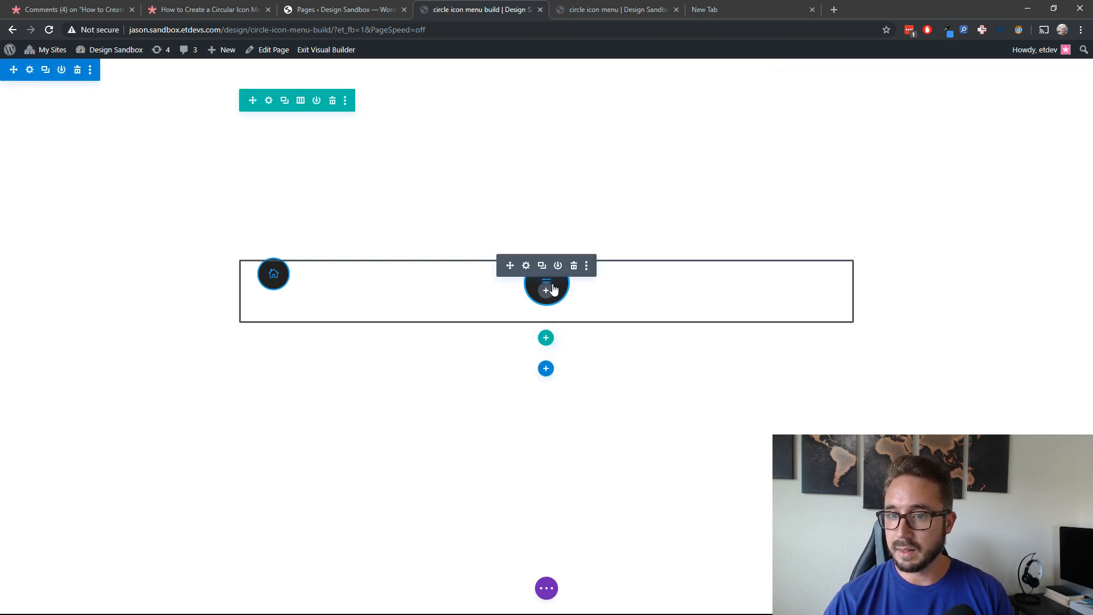
click(526, 265)
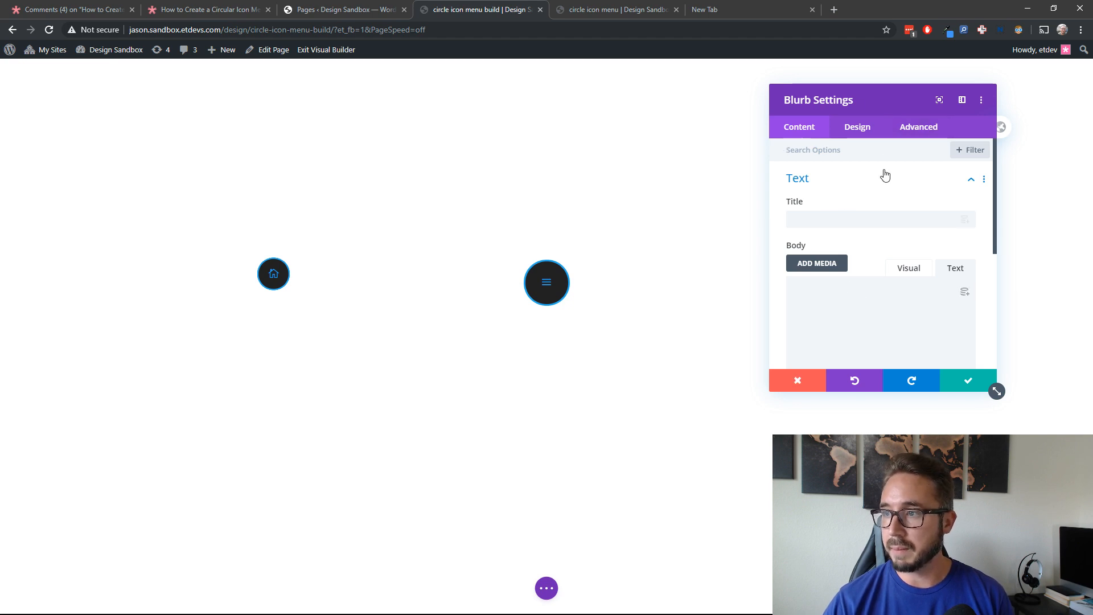
click(974, 151)
click(927, 201)
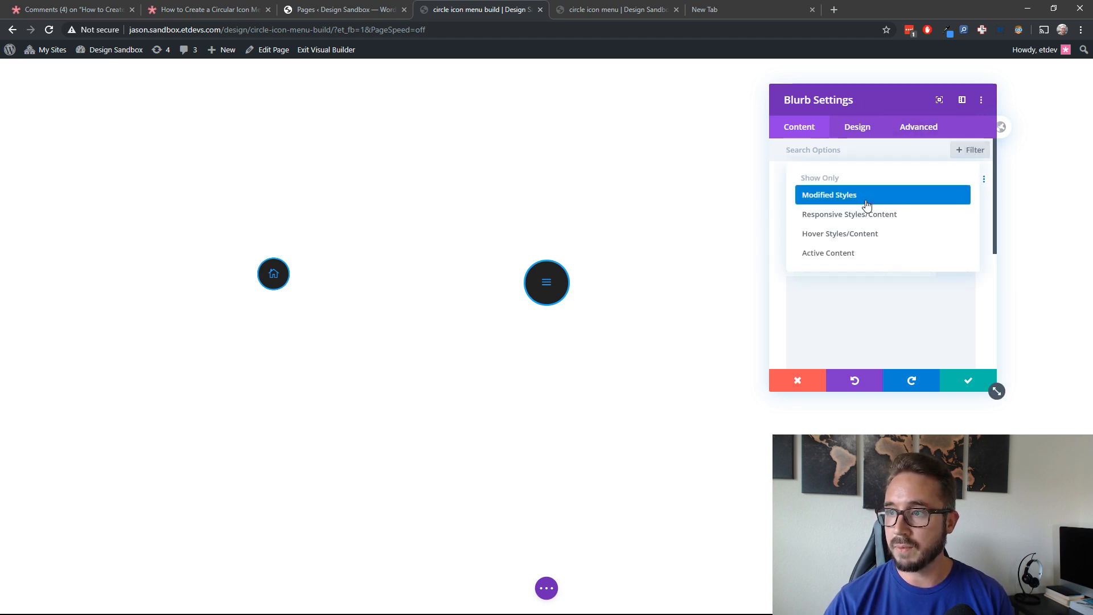
click(986, 127)
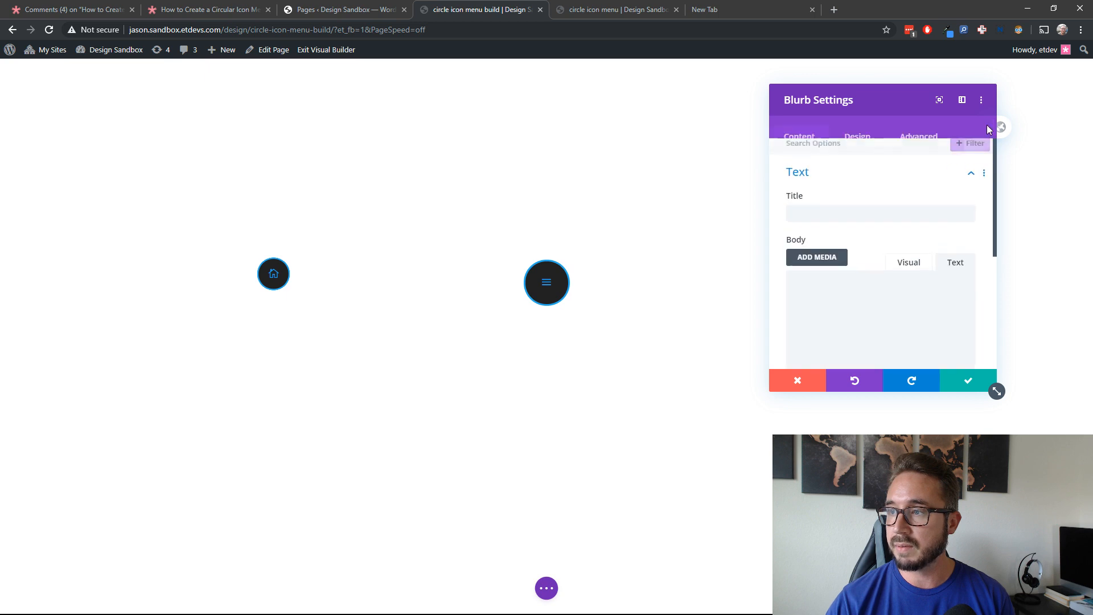
click(918, 129)
click(896, 213)
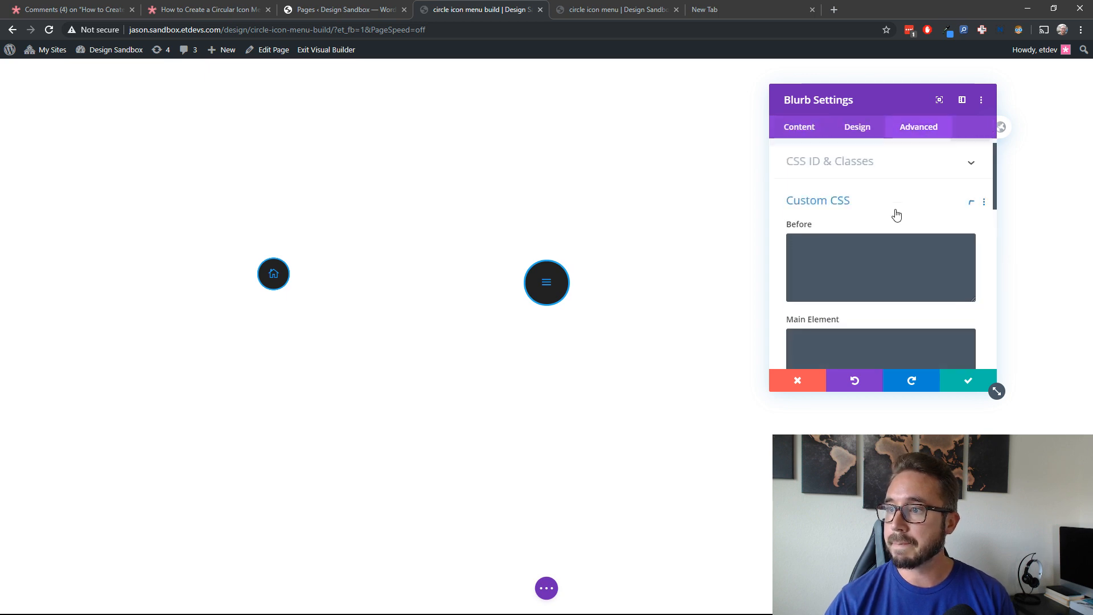
click(867, 298)
scroll(866, 297, down, 1)
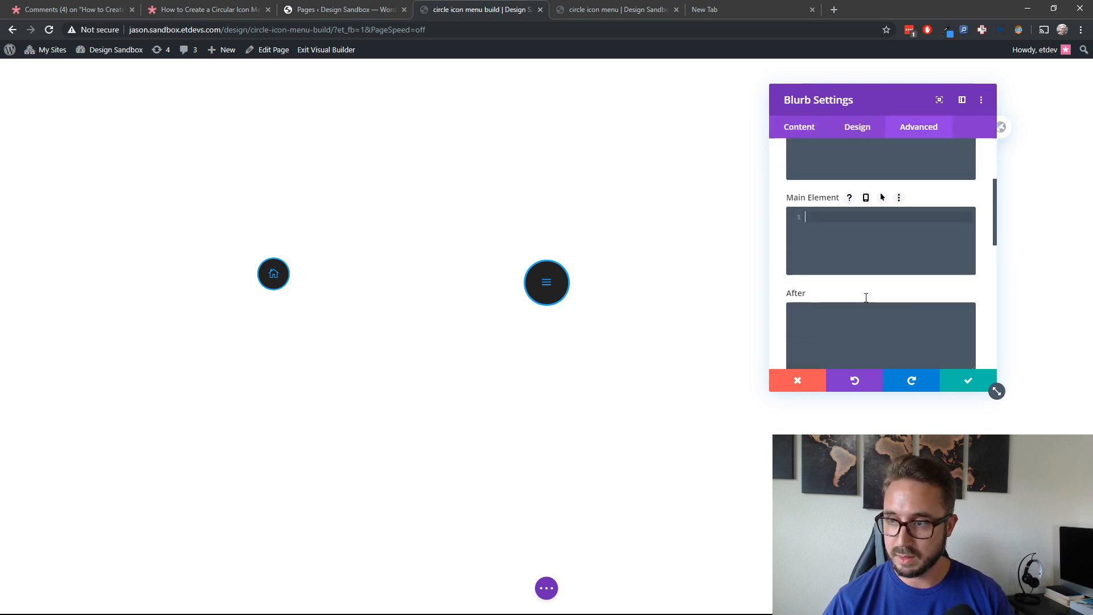
key(ctrl+v)
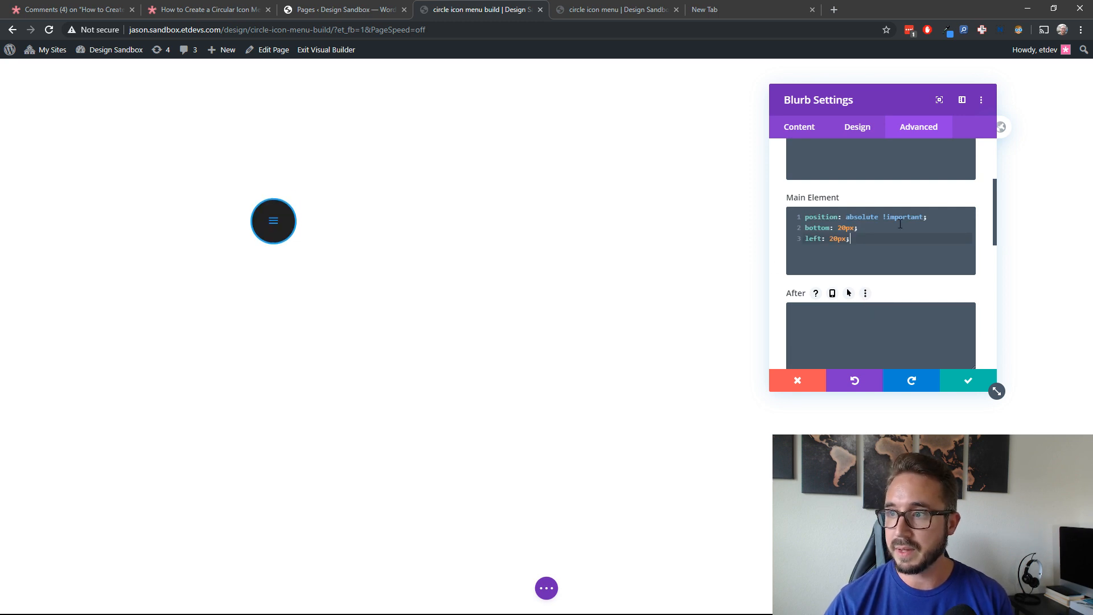
click(969, 384)
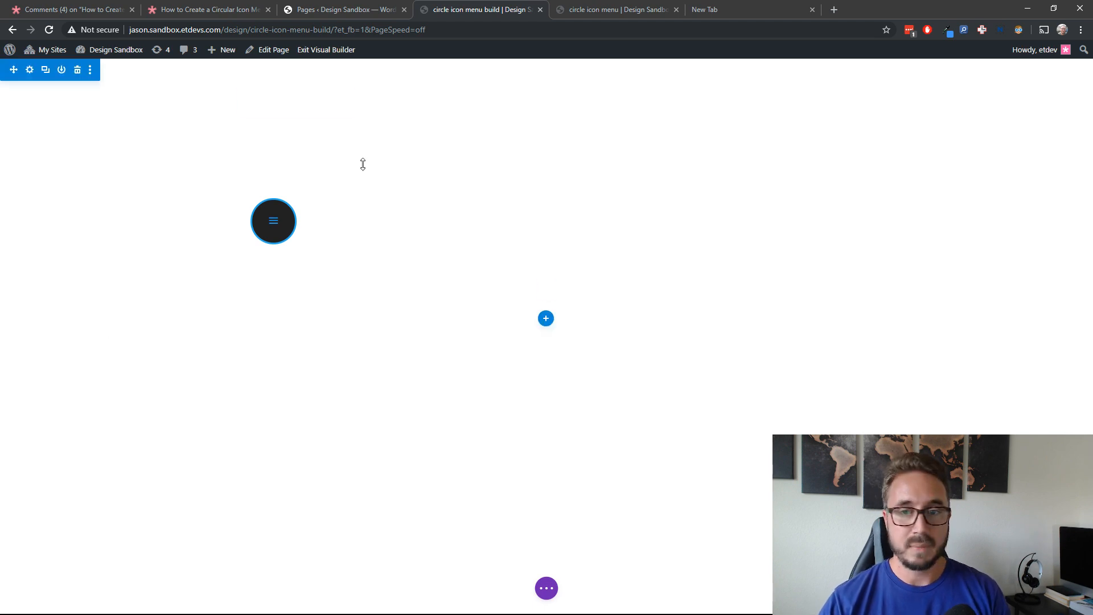
- Switch to wireframe view and label the five blurbs, in order, main, one, two, three and four
click(548, 588)
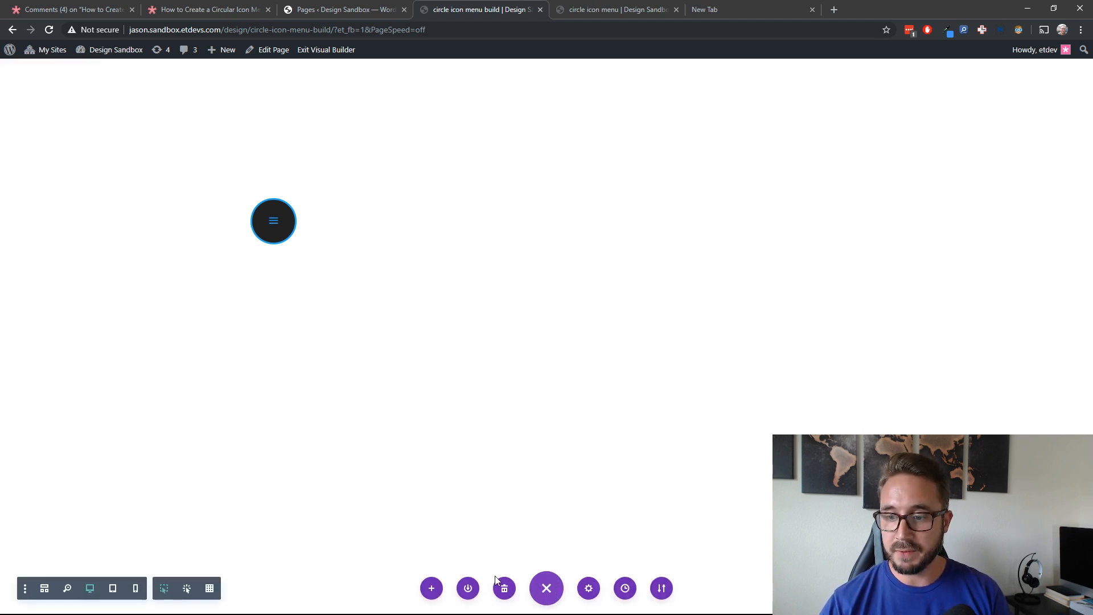
click(46, 589)
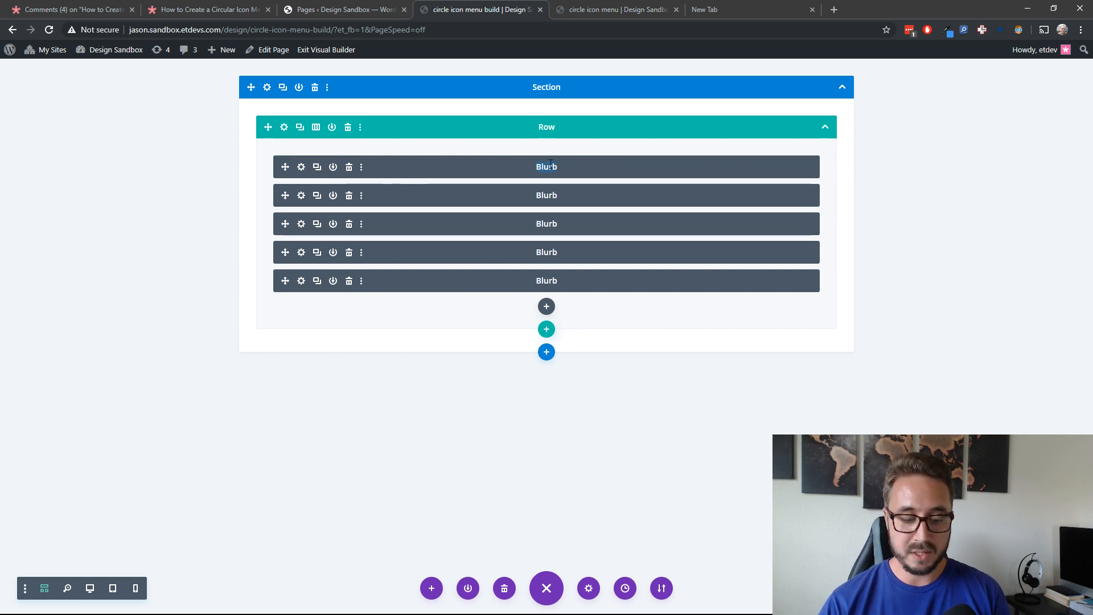
text(main)
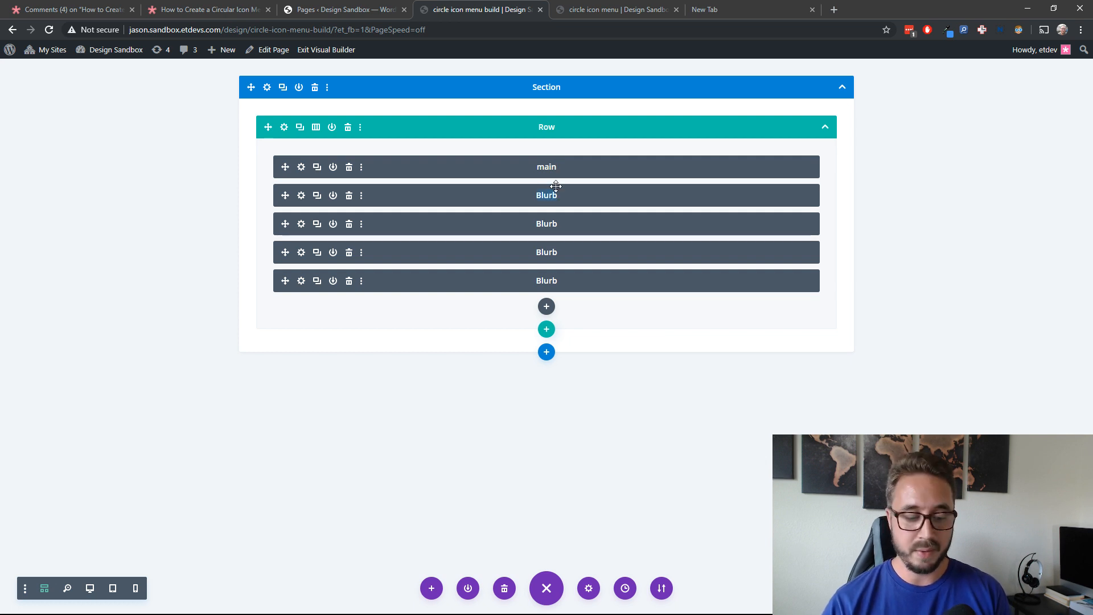
text(one)
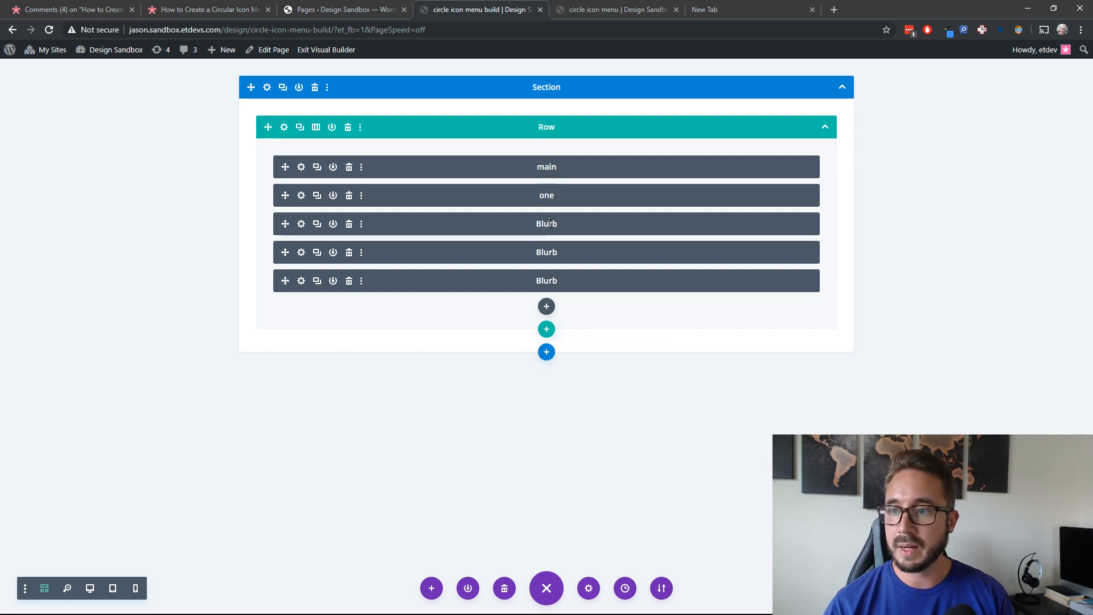
double_click(549, 224)
text(two)
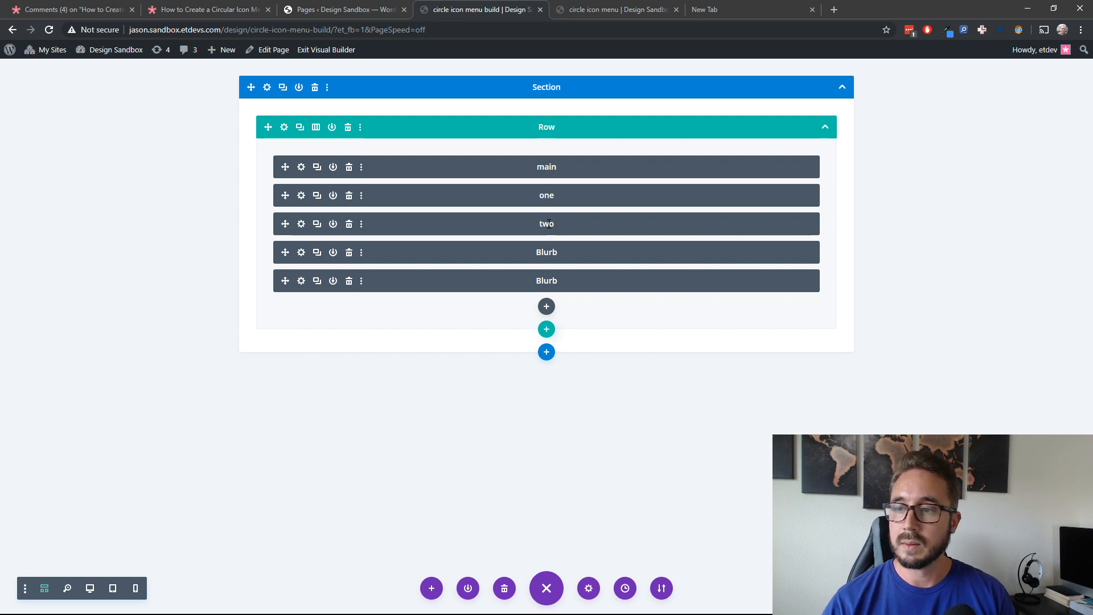
double_click(545, 254)
text(thr)
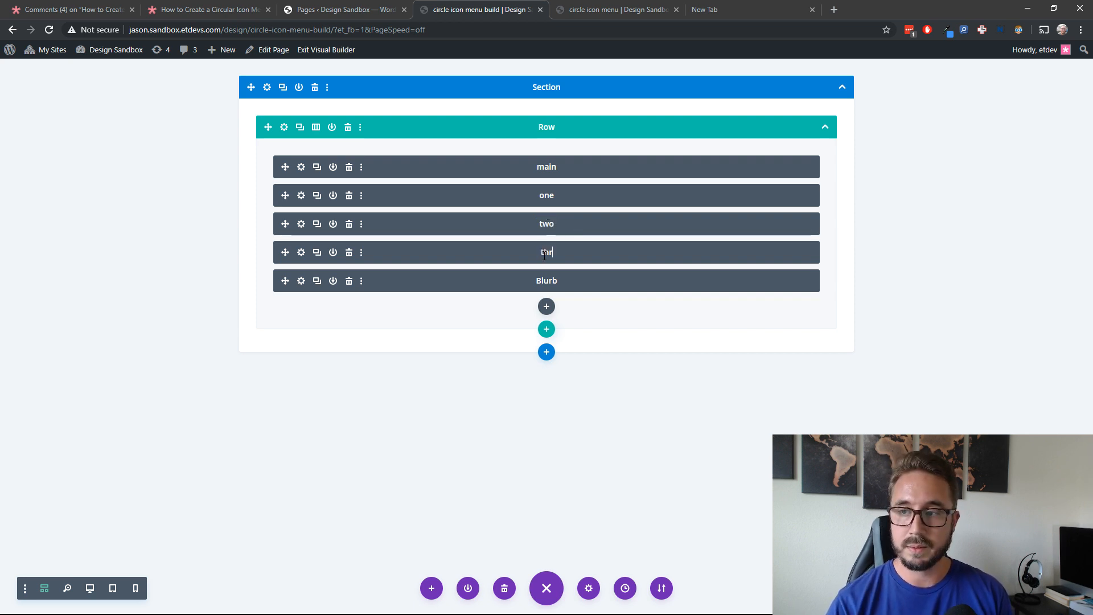
text(ee)
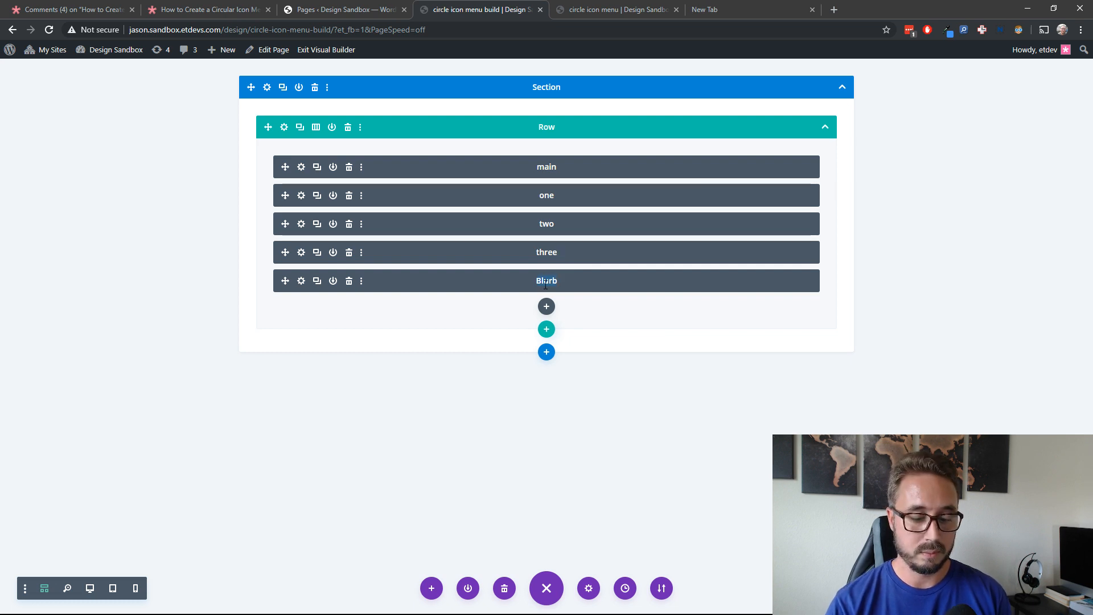
text(four)
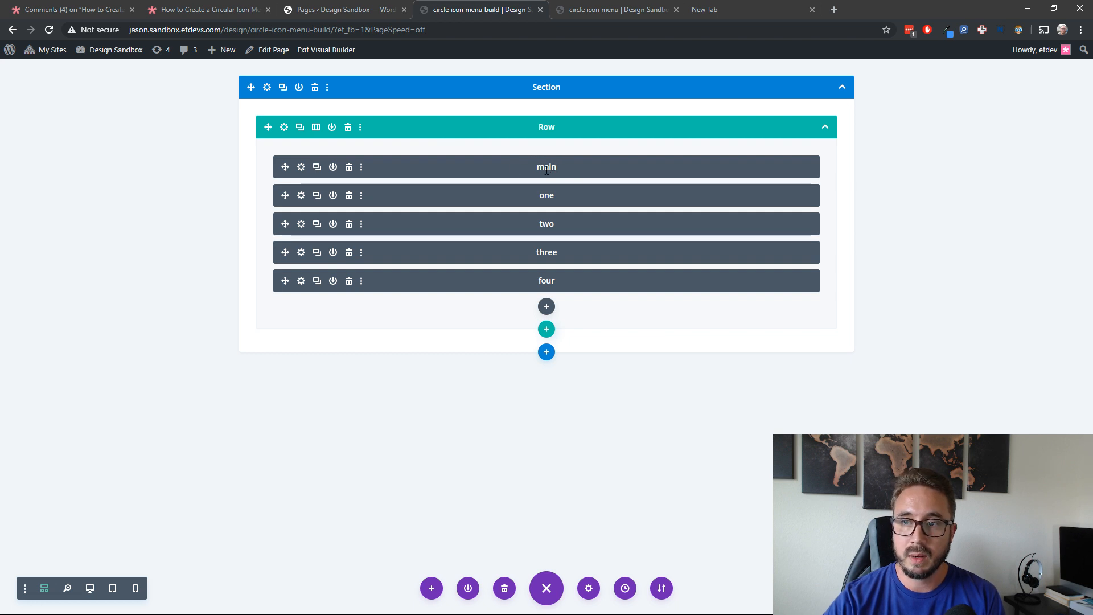
- In desktop view, unlink blurb one's Transform Translate axes, set the vertical offset to -10em, and save its settings
click(301, 195)
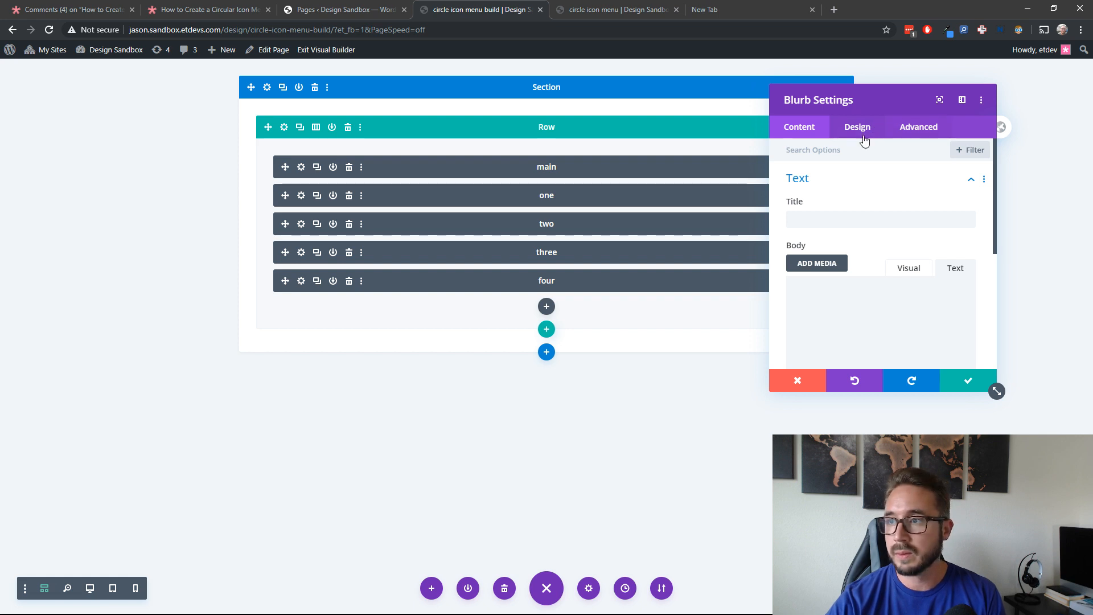
scroll(859, 212, down, 5)
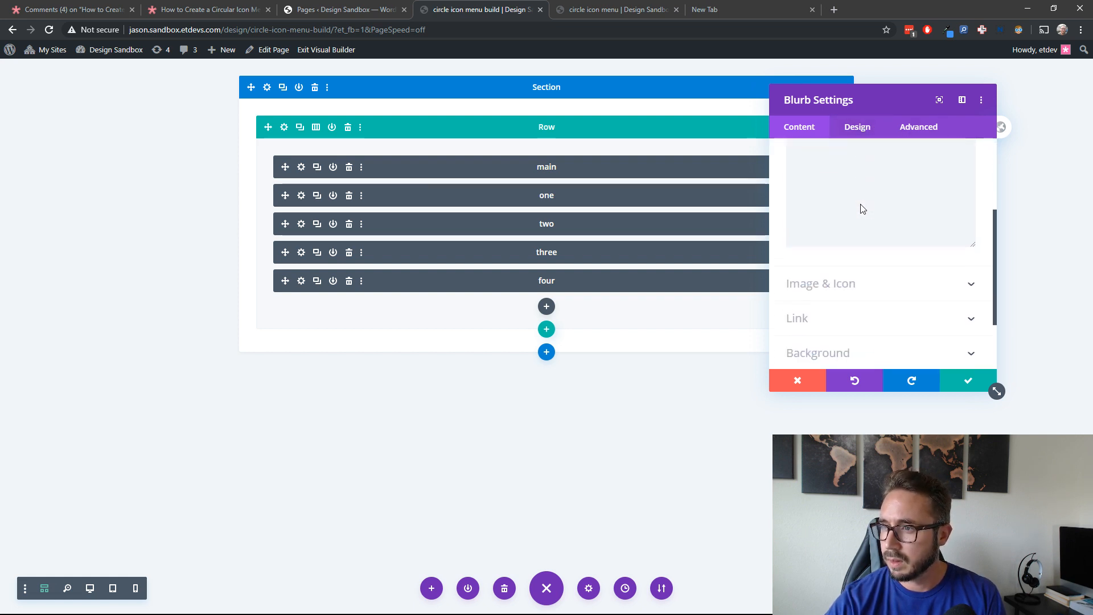
scroll(860, 205, up, 5)
click(861, 129)
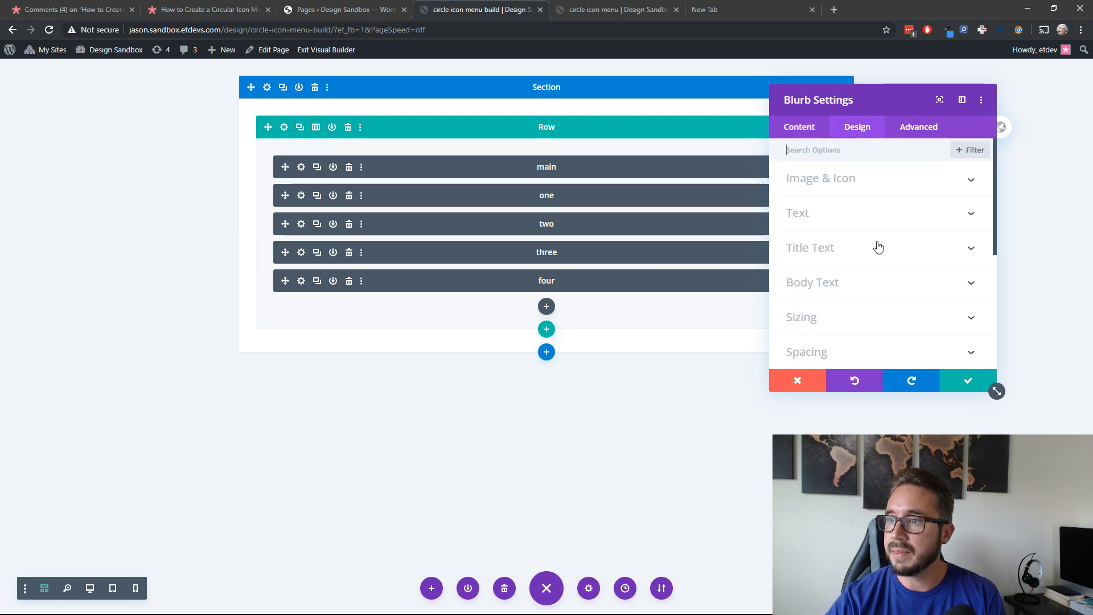
scroll(872, 273, down, 5)
click(867, 308)
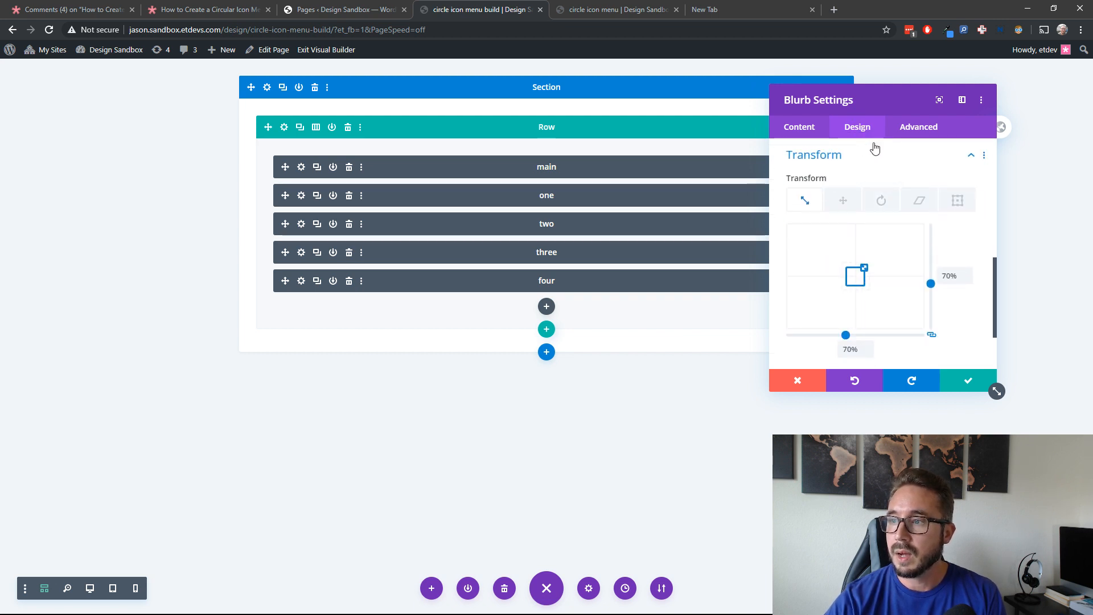
click(848, 201)
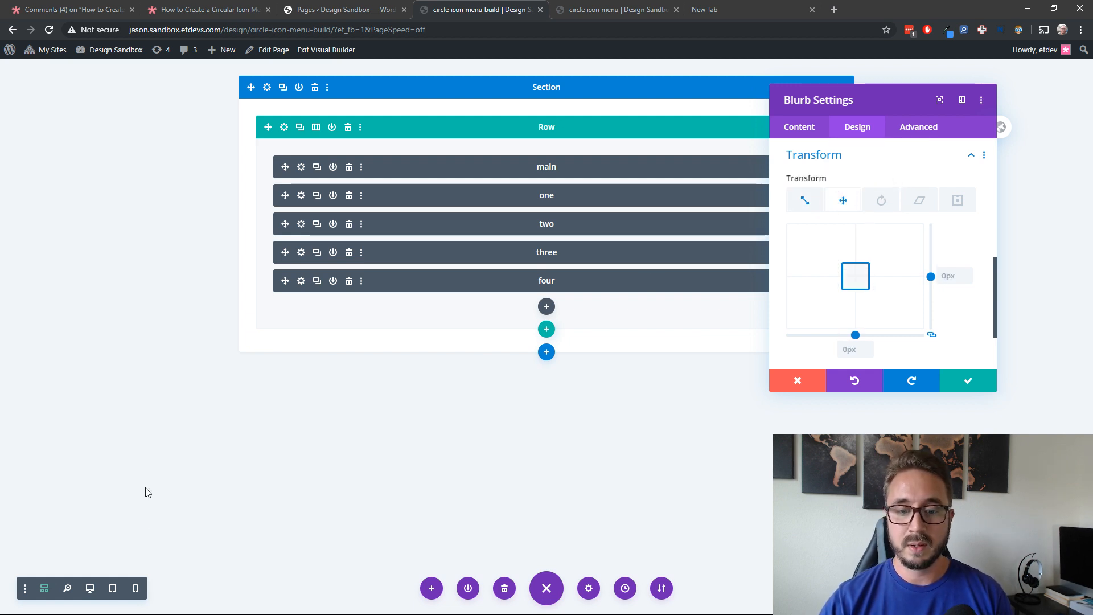
click(90, 589)
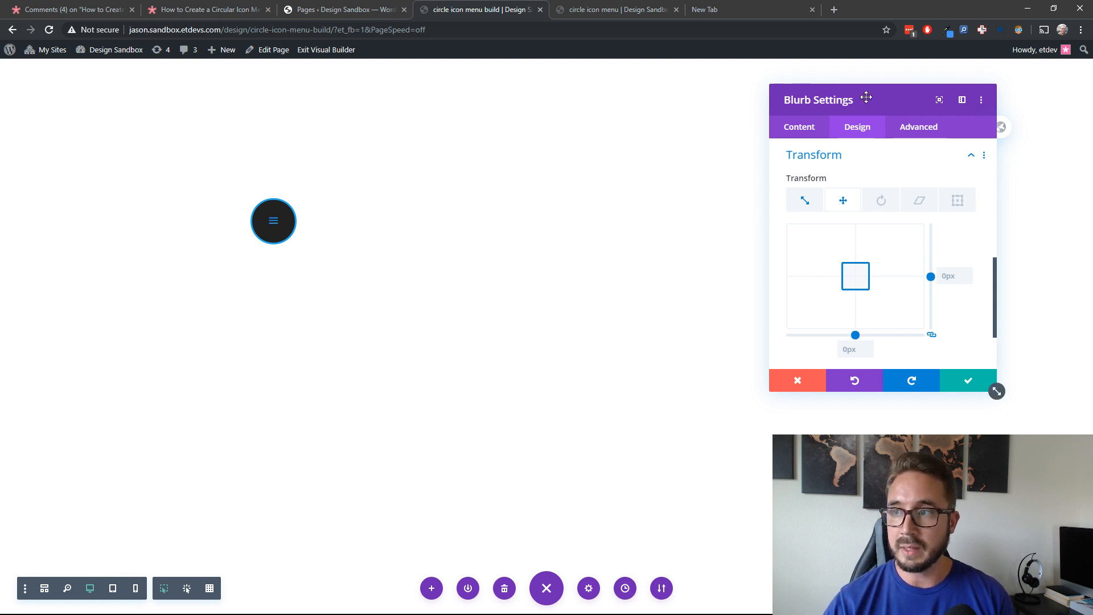
mouse_move(881, 100)
mouse_down()
mouse_move(866, 90)
mouse_move(896, 89)
mouse_up()
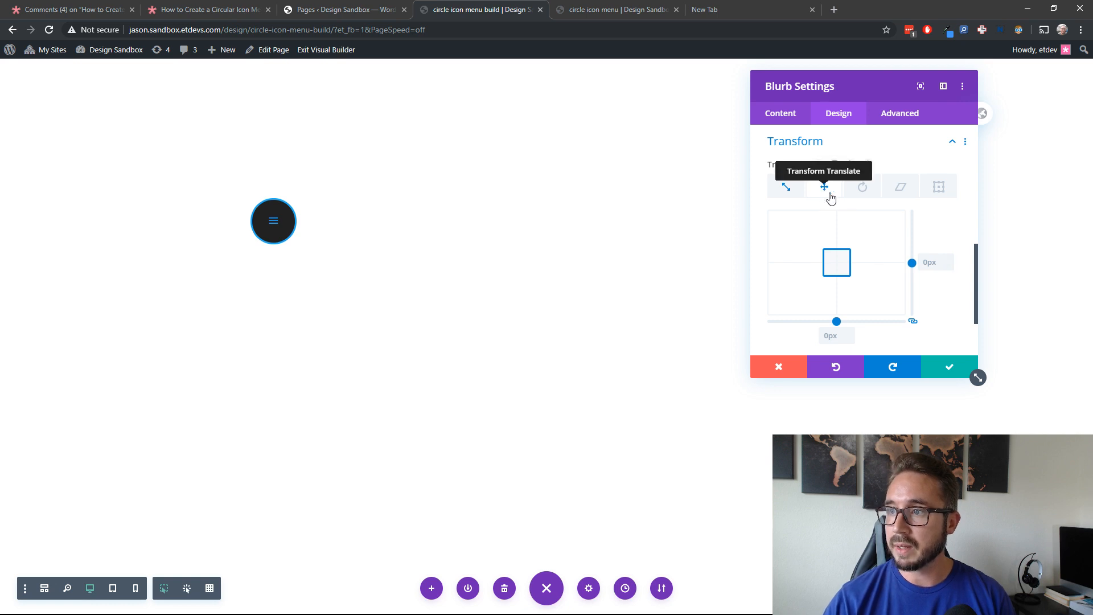
click(912, 321)
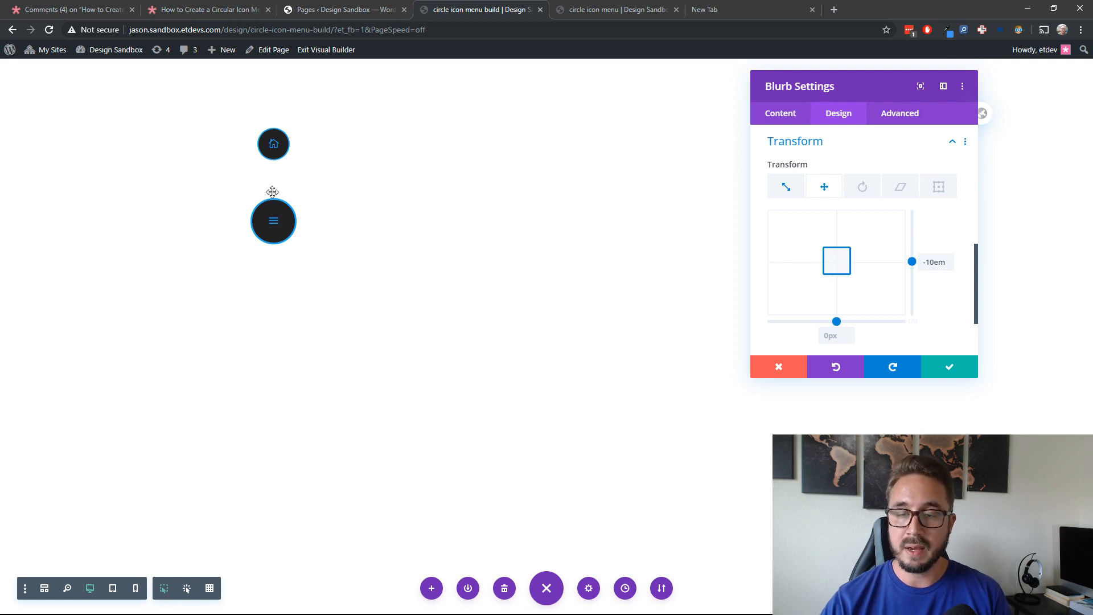
click(950, 373)
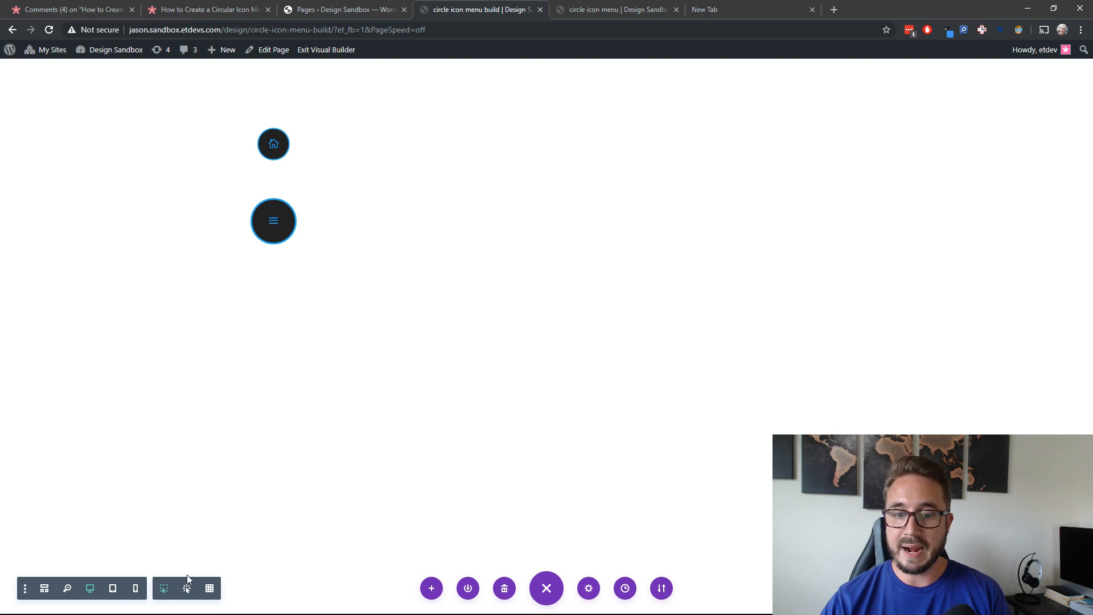
- Open blurb two's Transform Translate options, show the desktop view, and offset the blurb freehand to about 133px horizontally and -113px vertically
click(48, 593)
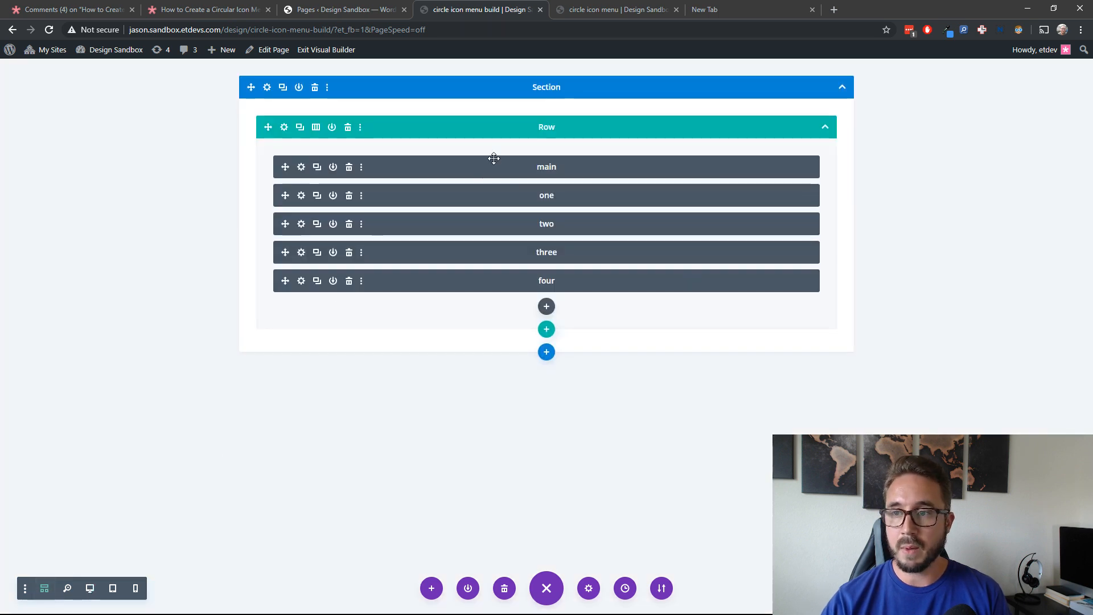
click(302, 225)
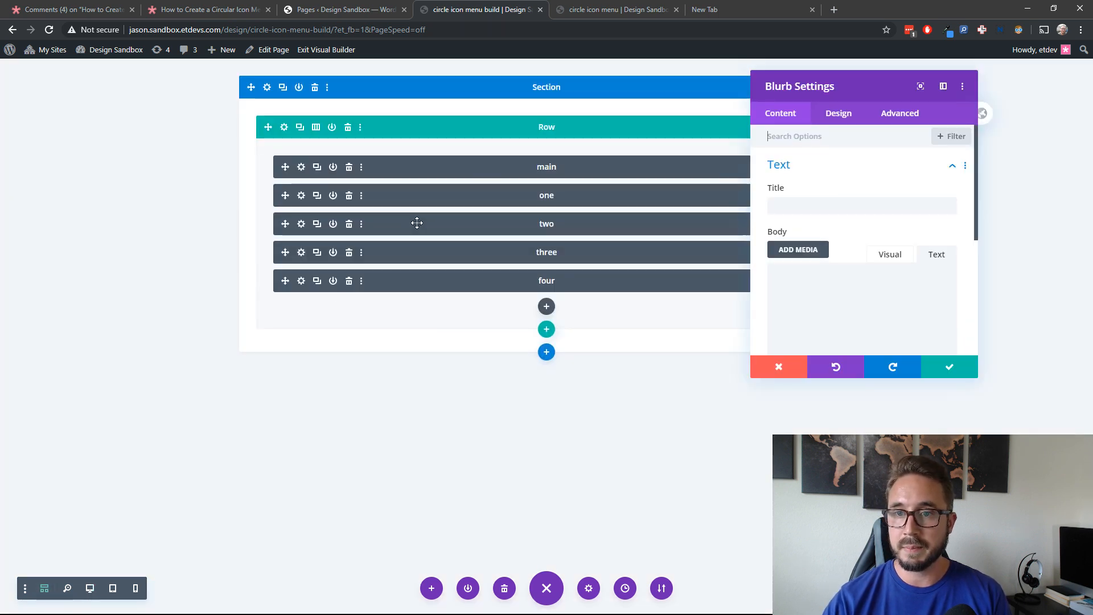
click(838, 113)
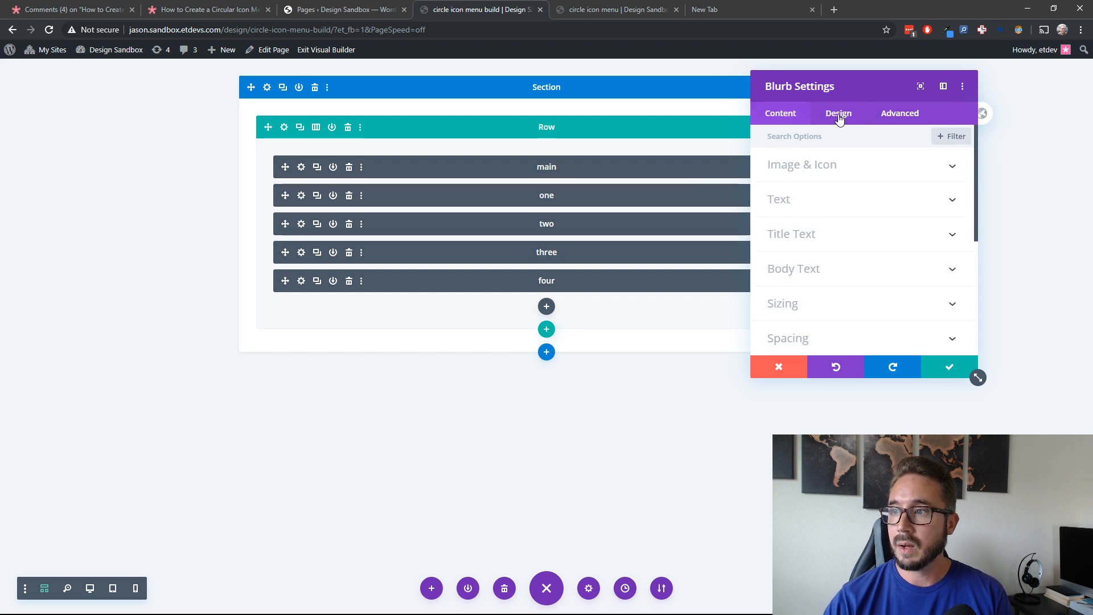
scroll(850, 234, down, 5)
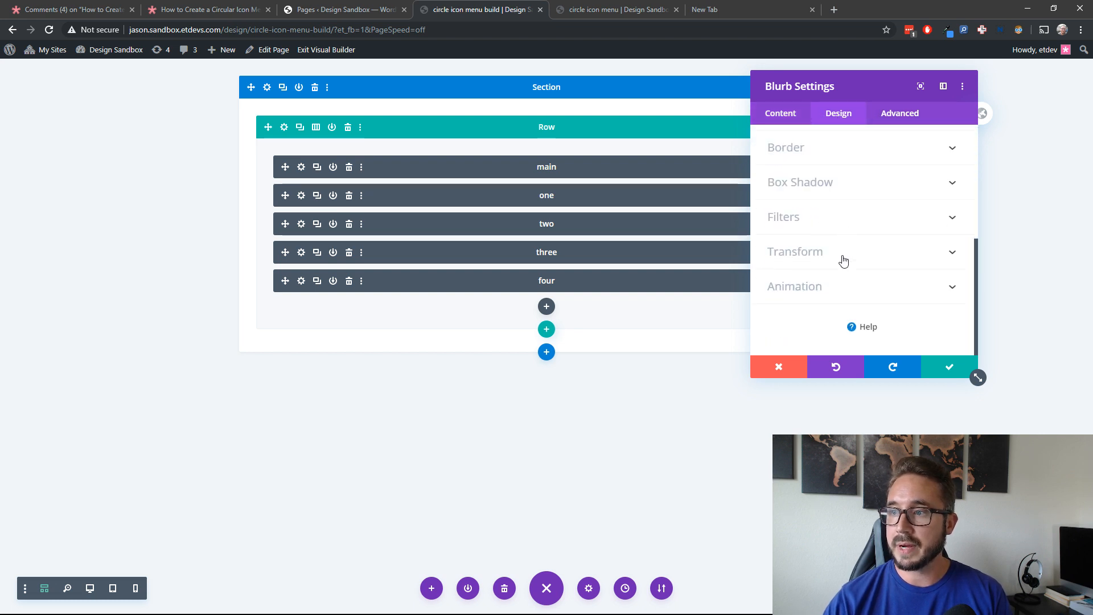
click(840, 255)
click(832, 195)
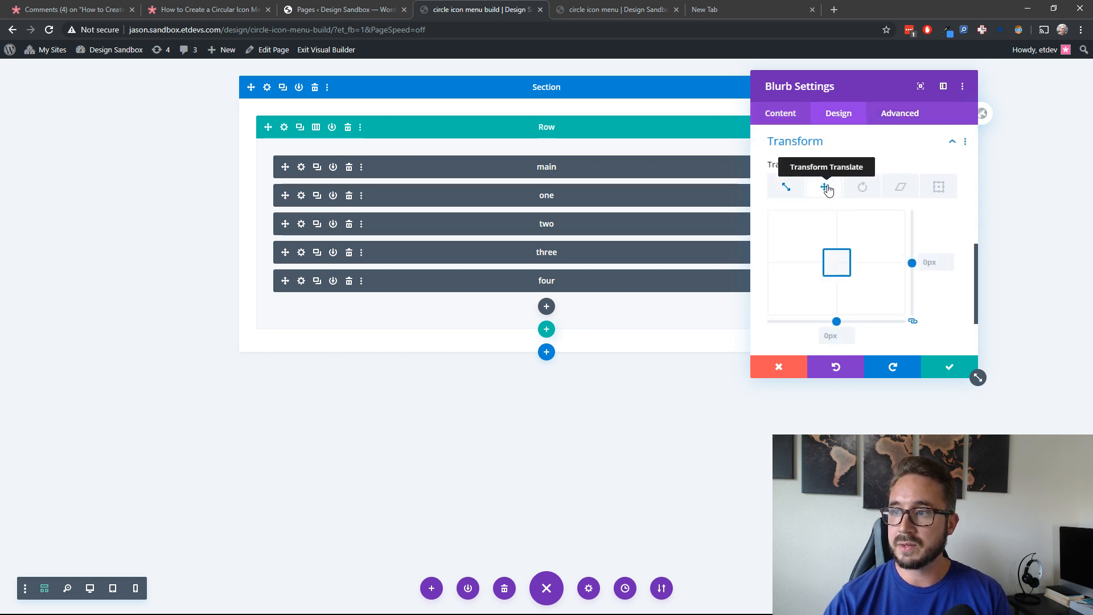
click(91, 590)
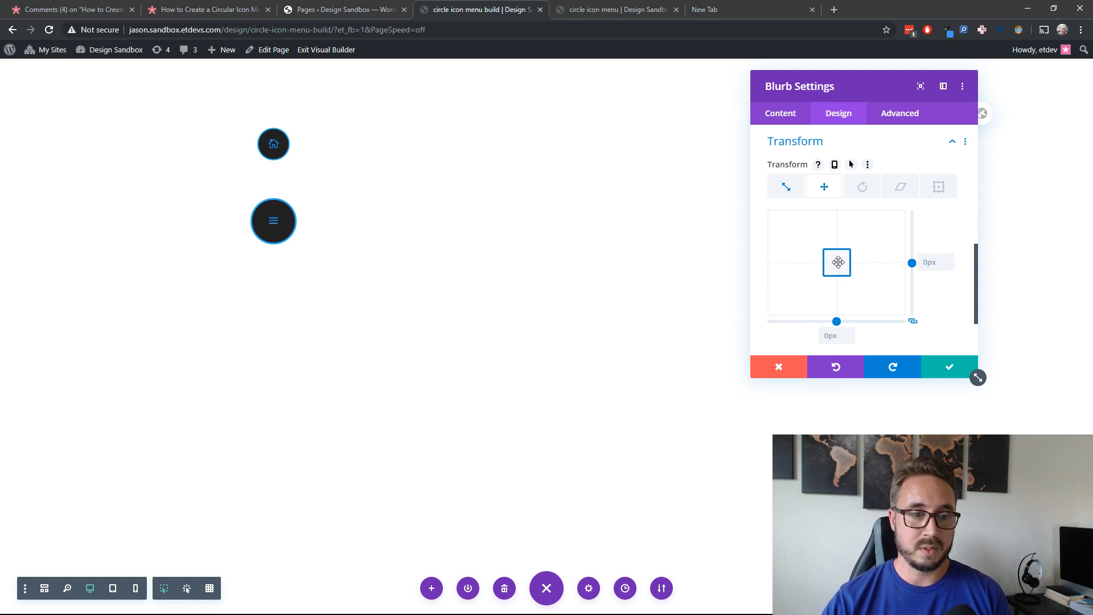
drag(837, 263, 868, 235)
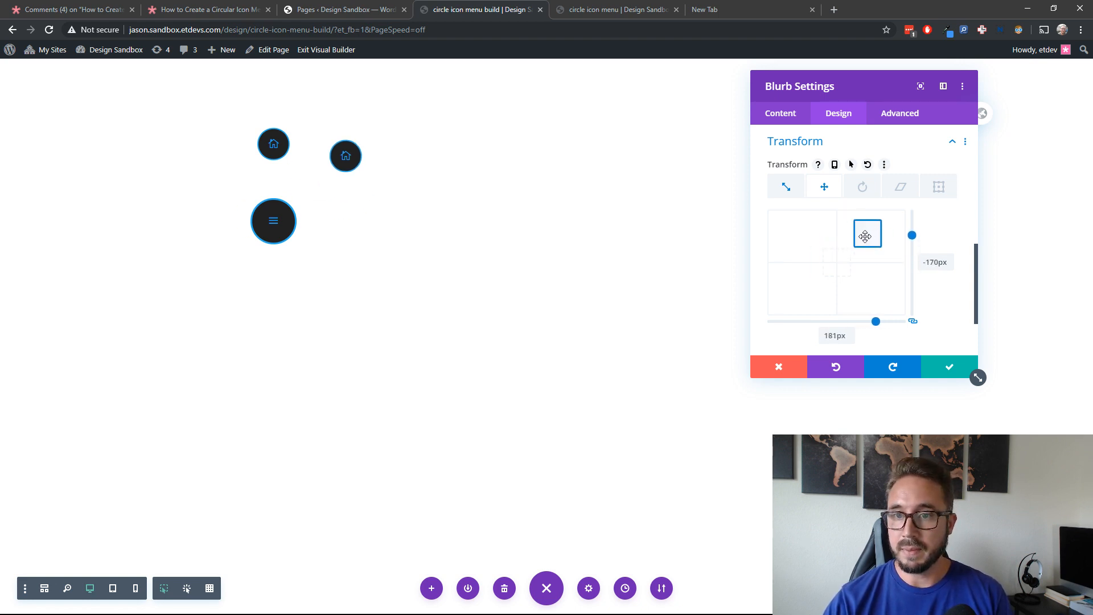
mouse_move(865, 236)
mouse_down()
mouse_move(844, 237)
mouse_move(864, 223)
mouse_move(854, 260)
mouse_move(859, 252)
mouse_up()
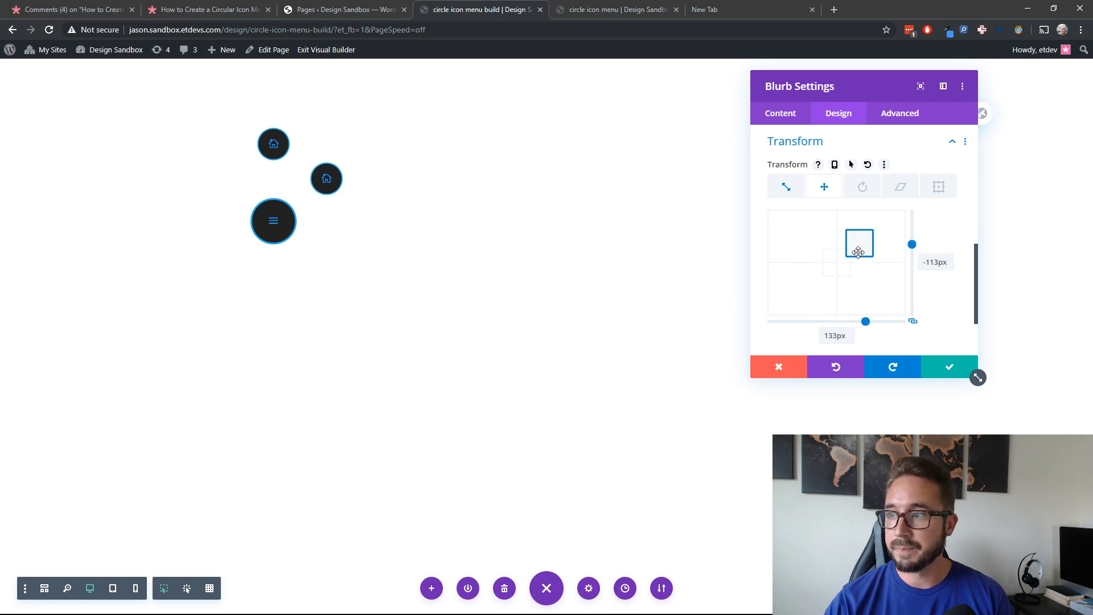
- Set blurb two's Transform Translate offsets to -8.6em vertical and 5em horizontal, and save its settings
double_click(934, 263)
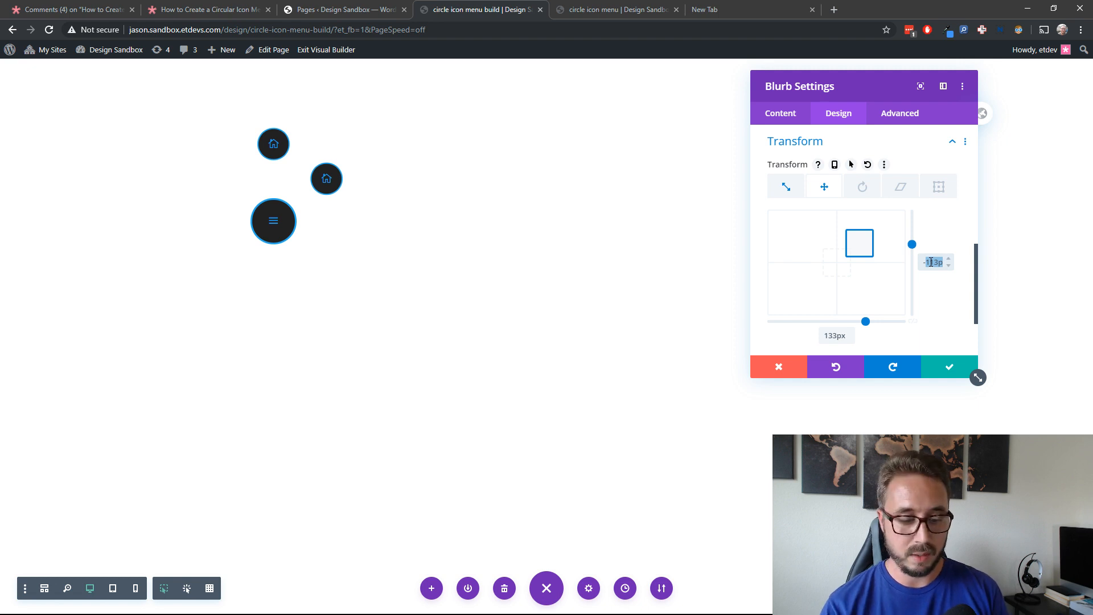
text(-8.6em)
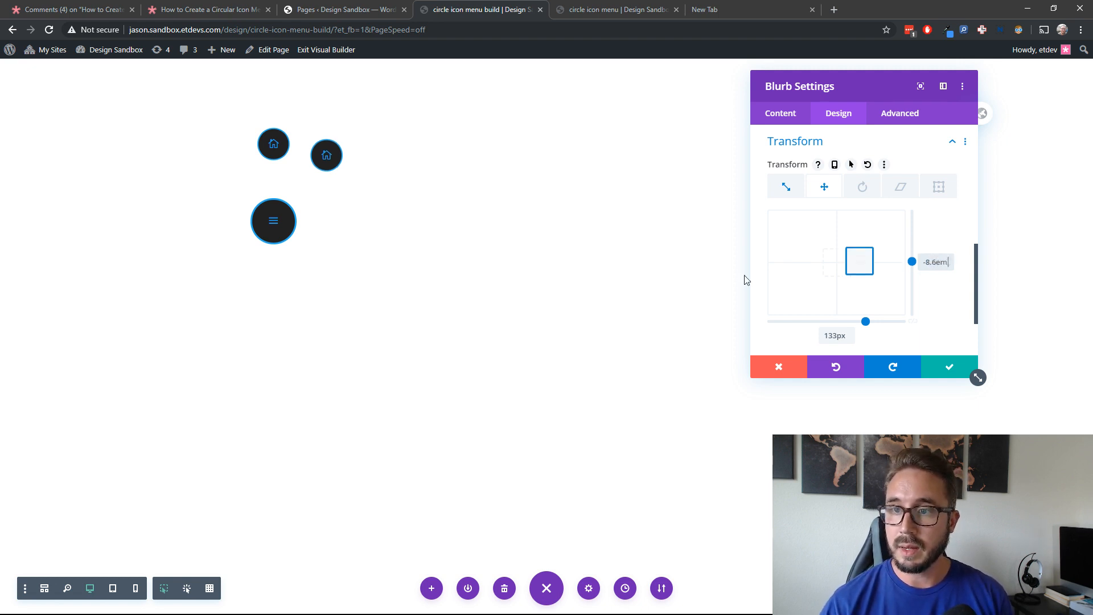
double_click(836, 336)
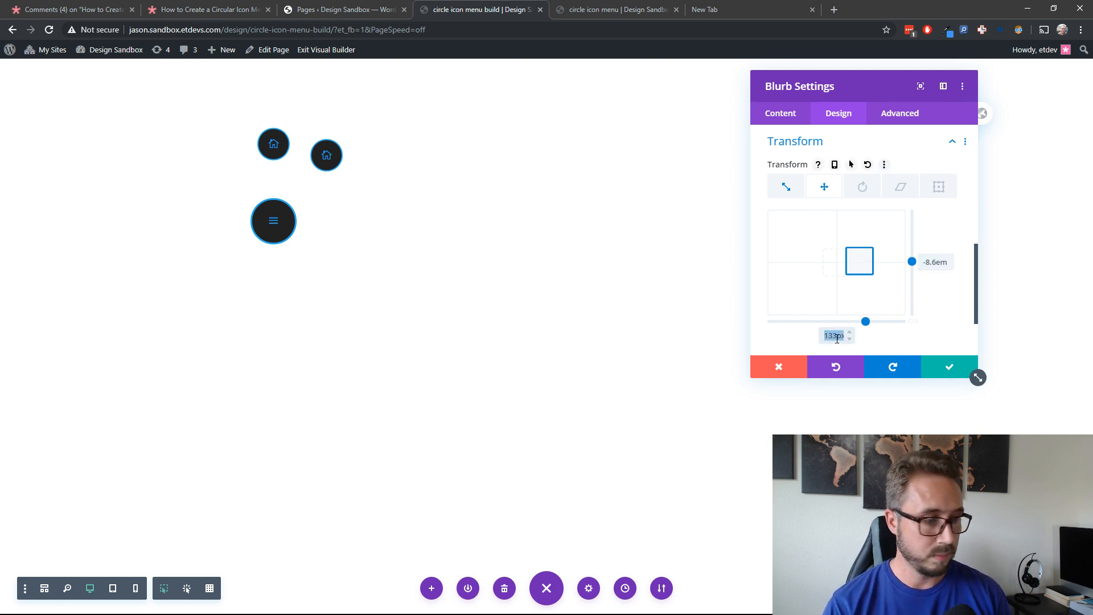
text(5em)
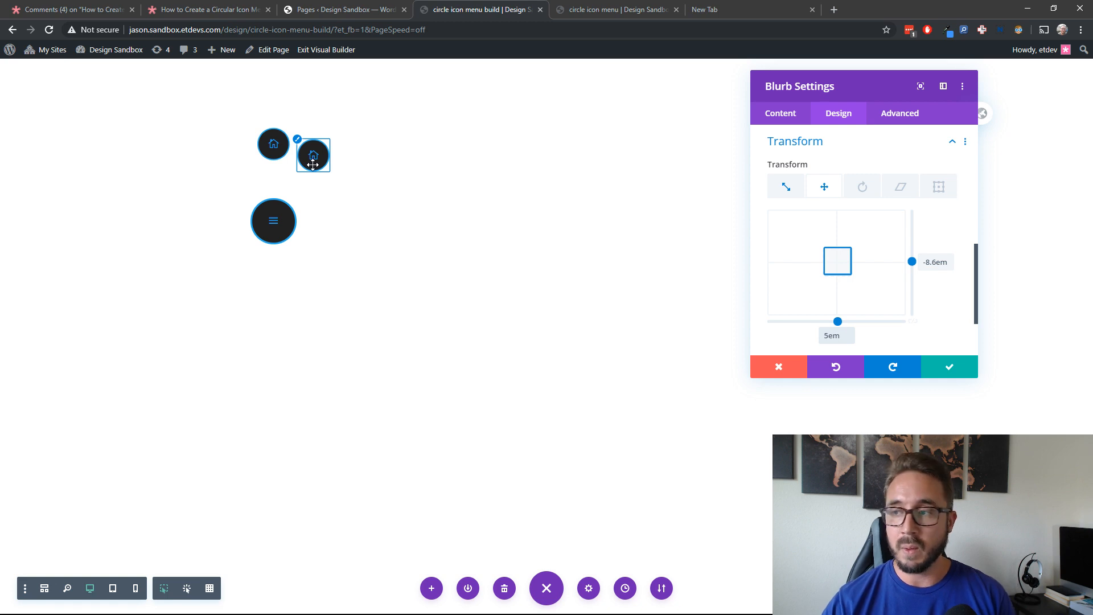
drag(868, 90, 890, 88)
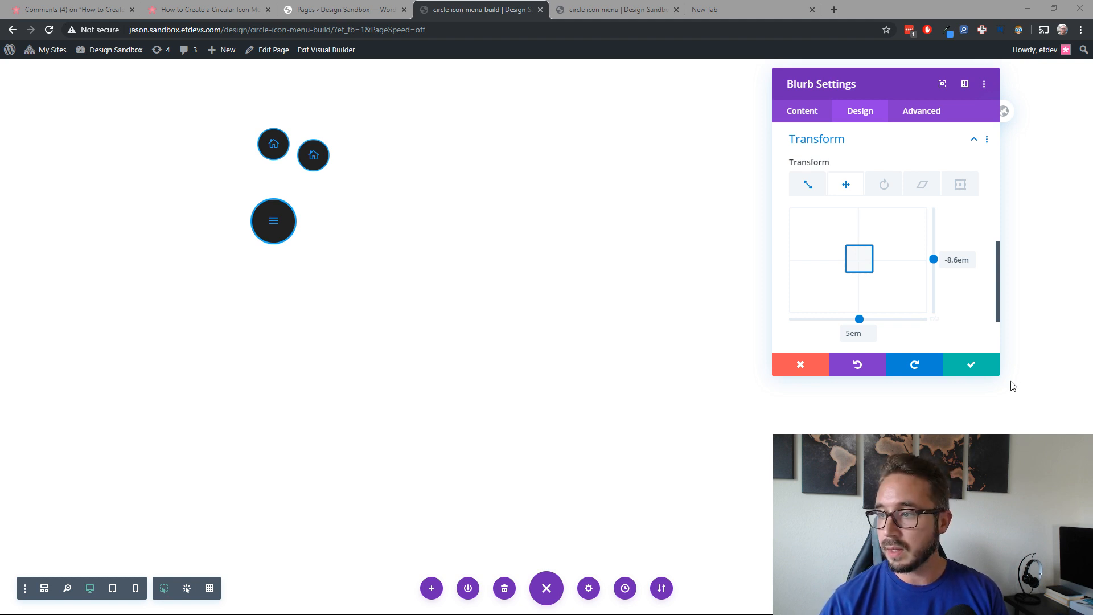
click(994, 369)
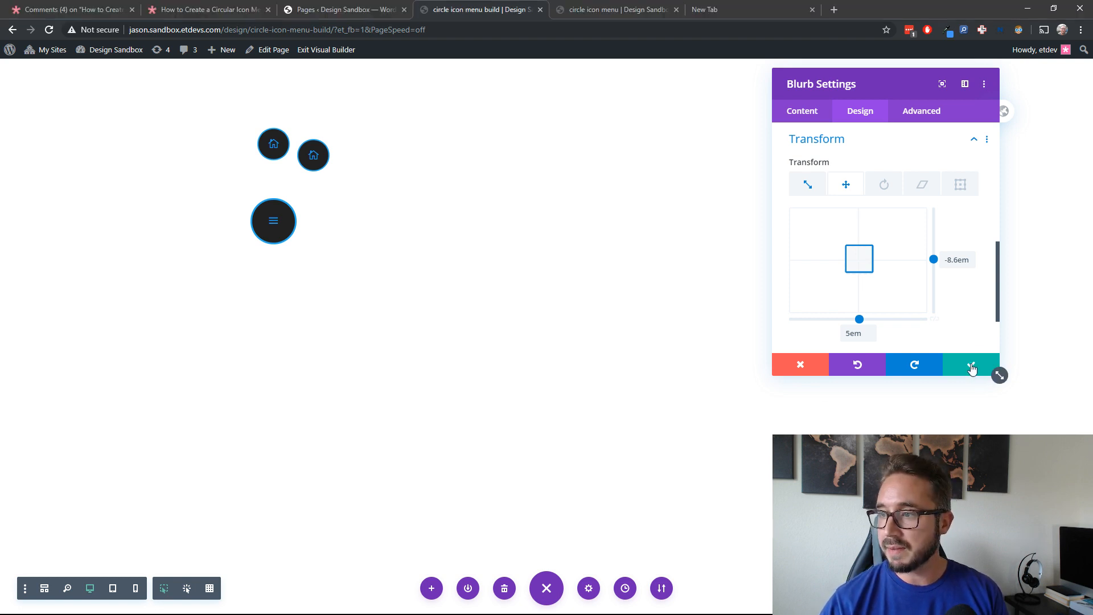
- Open blurb three's Transform Translate options in desktop view and unlink the two axes
click(44, 589)
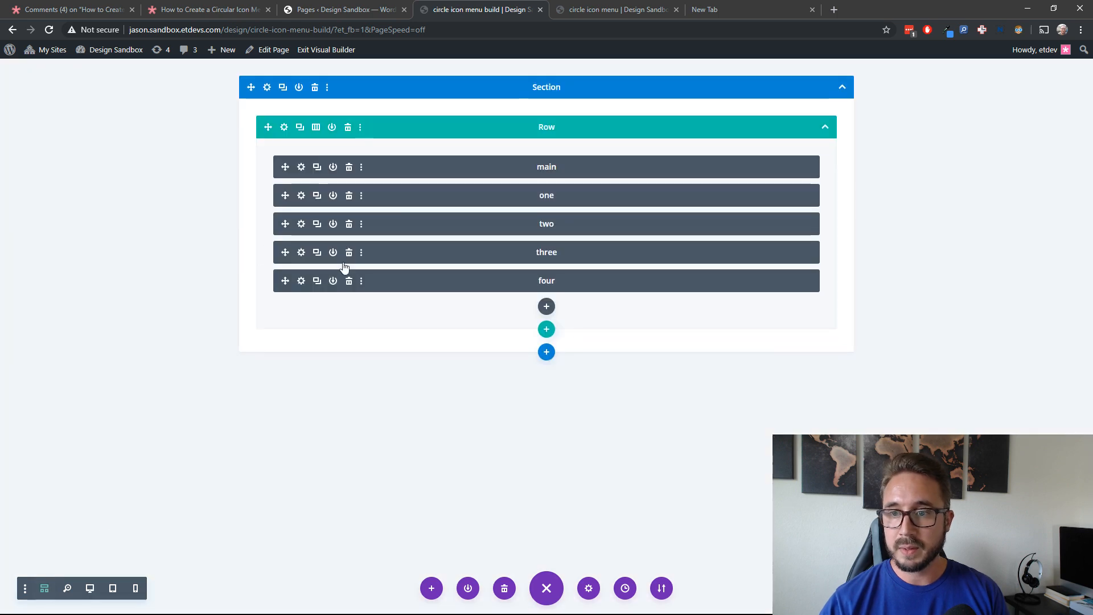
click(301, 254)
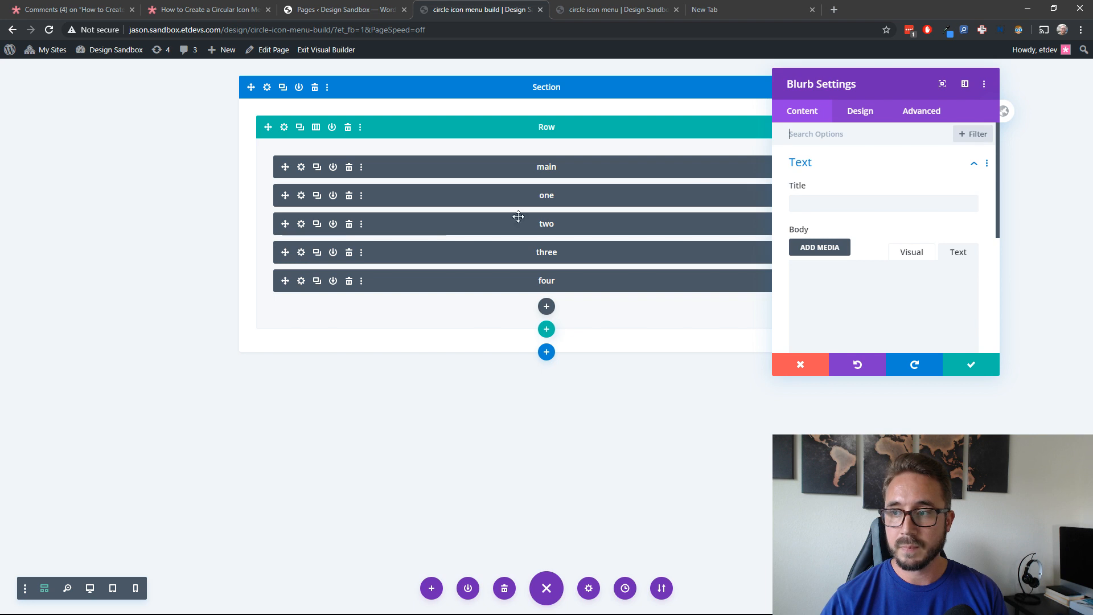
click(89, 592)
click(859, 111)
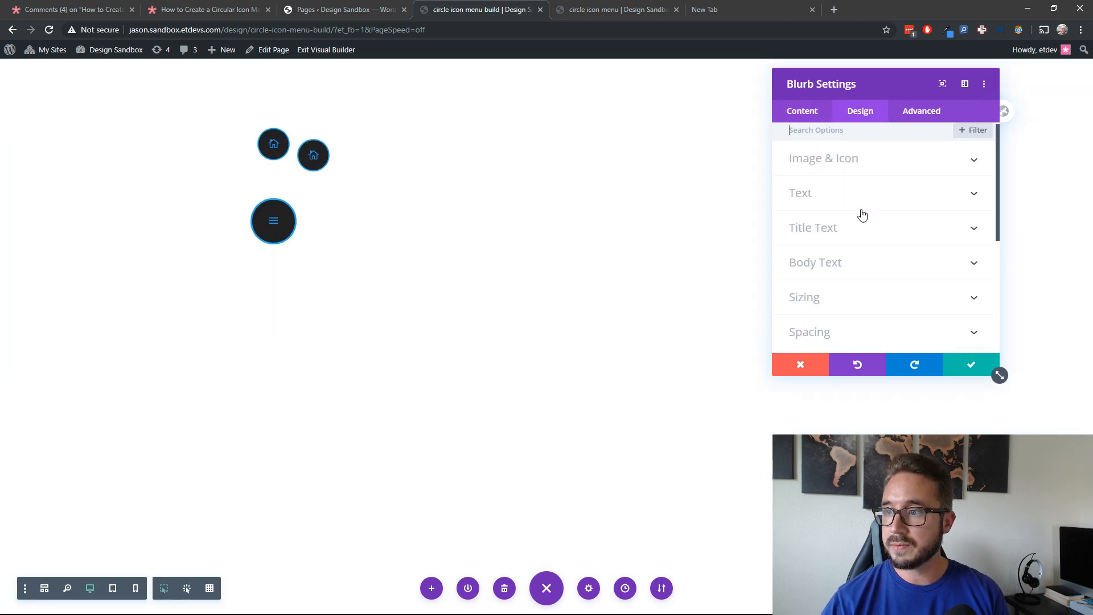
scroll(860, 228, down, 5)
click(860, 246)
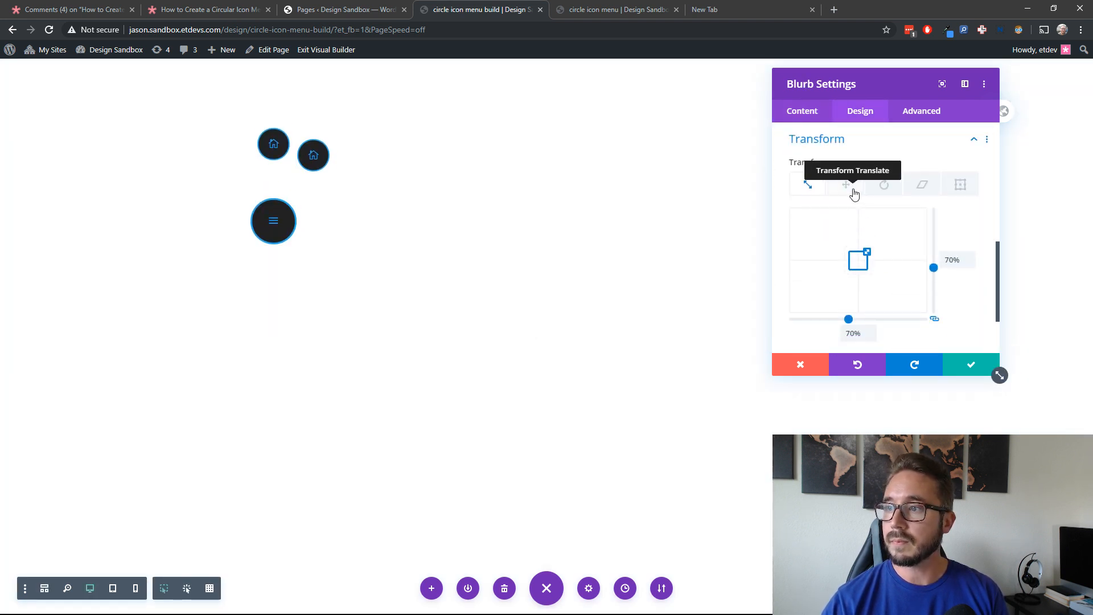
click(853, 186)
click(935, 320)
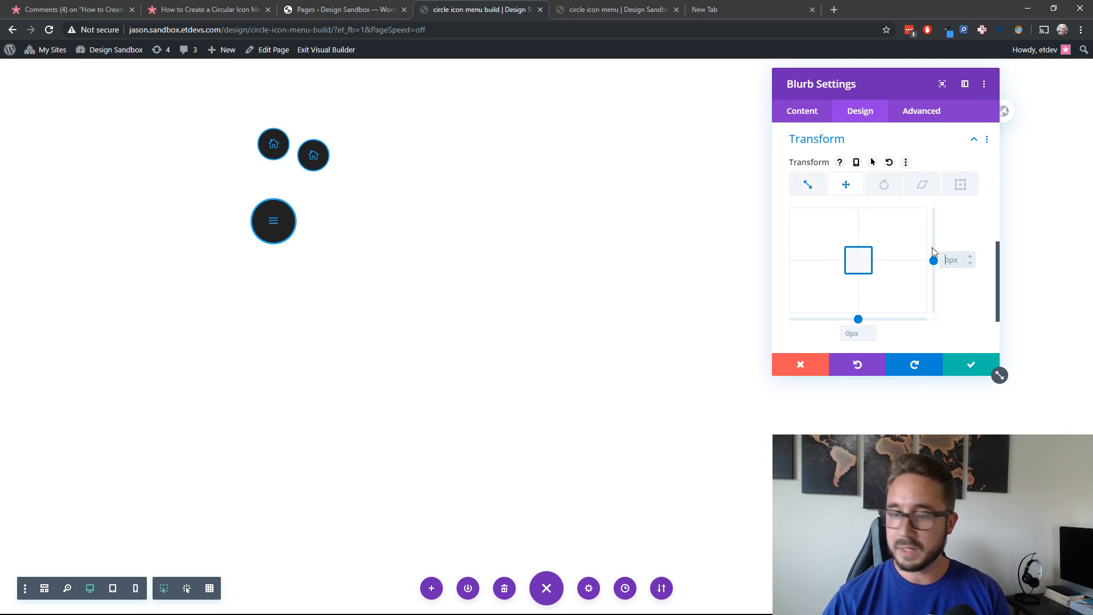
- Set blurb three's Transform Translate offsets to -5em vertical and 8.6em horizontal, and save its settings
text(5em)
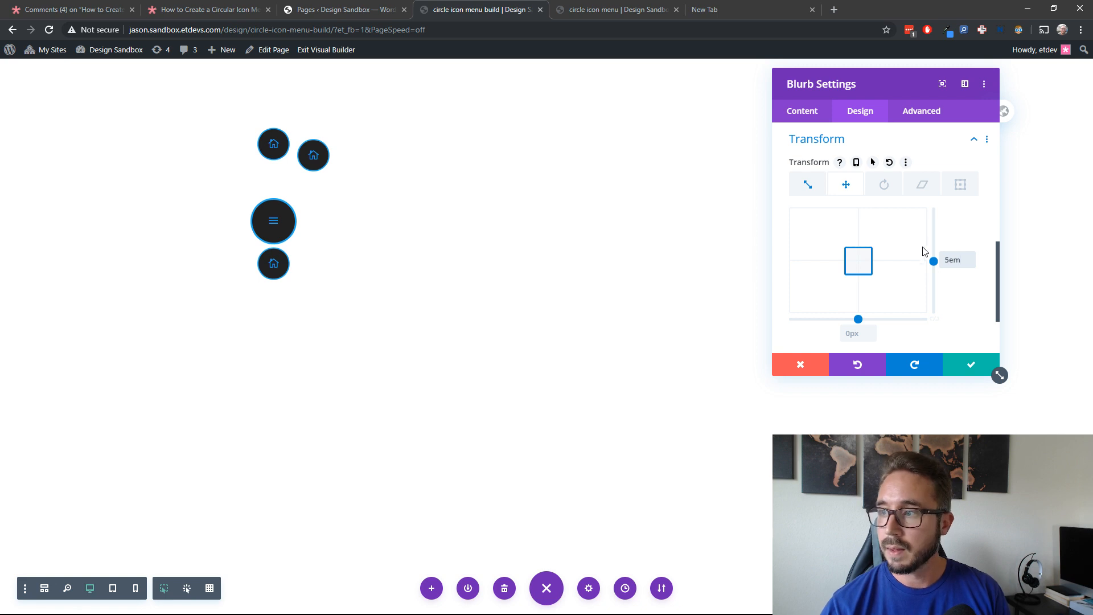
click(946, 259)
text(-)
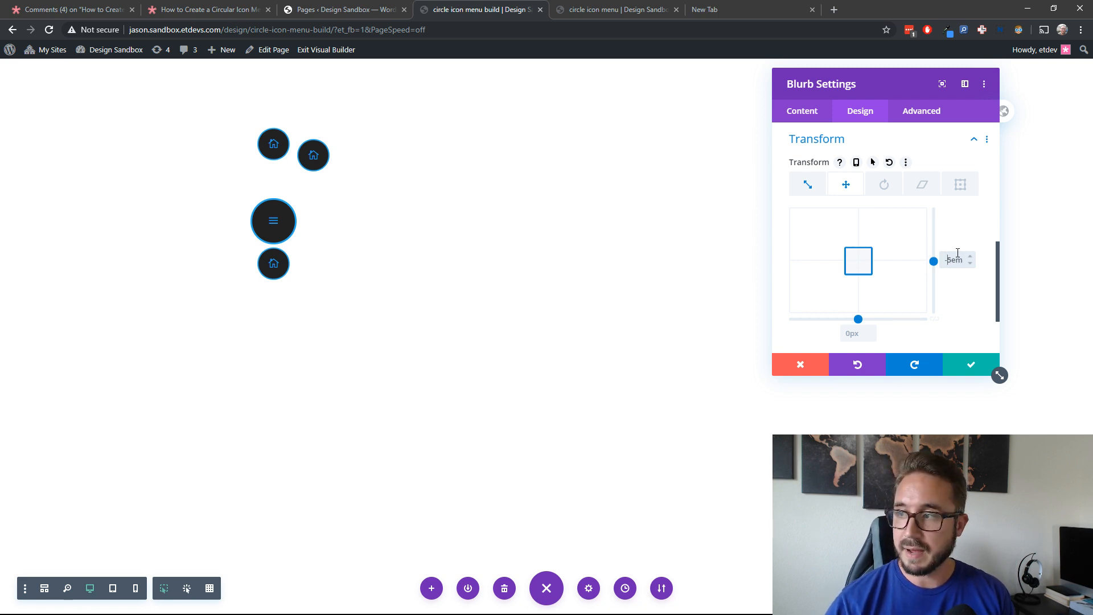
click(864, 330)
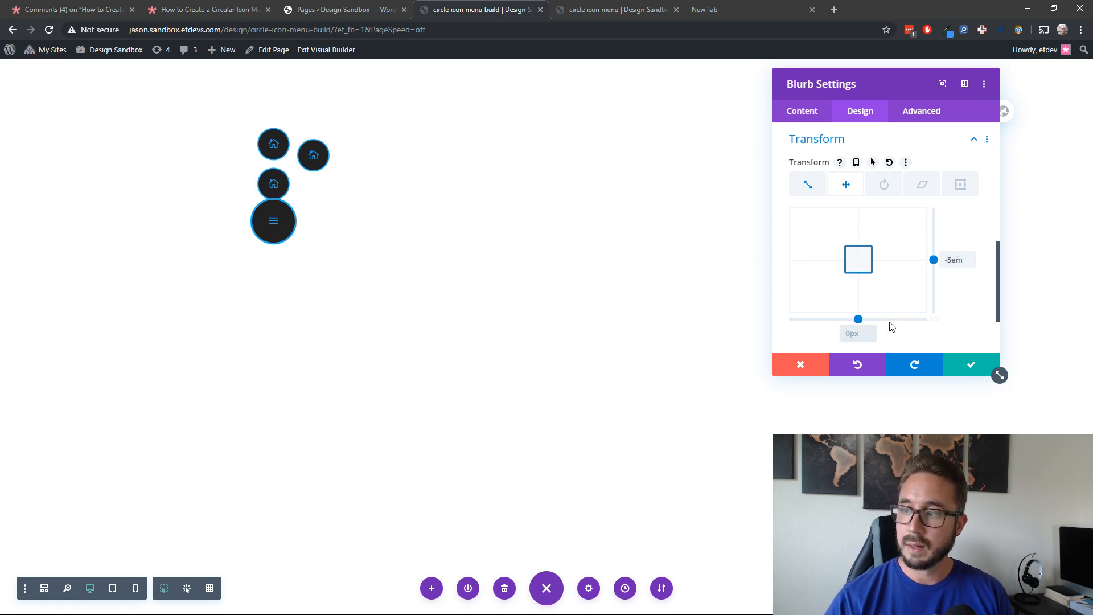
text(8.6em)
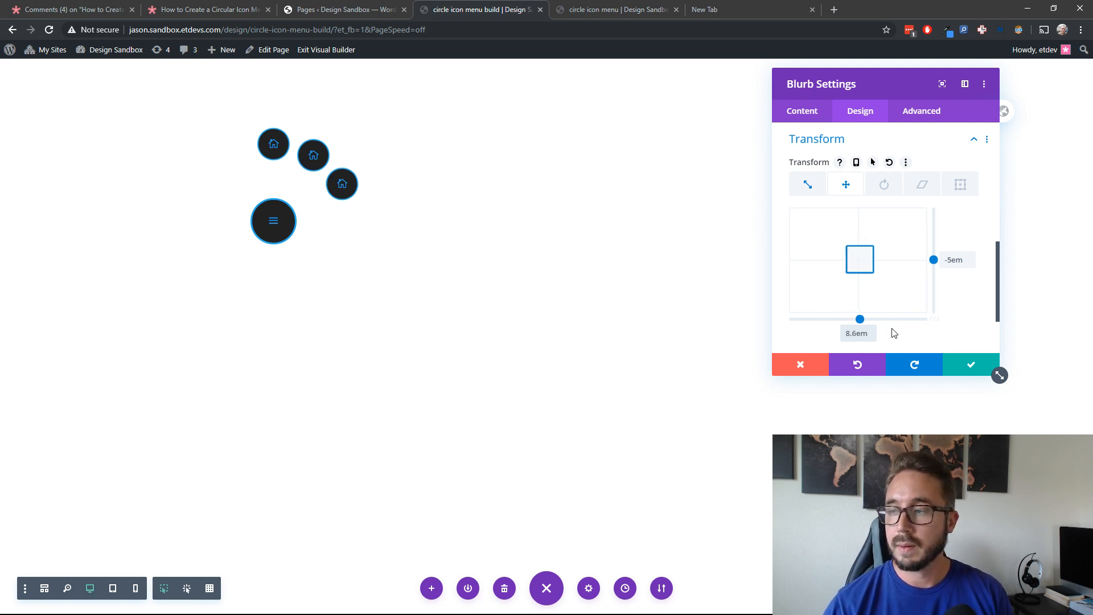
click(966, 367)
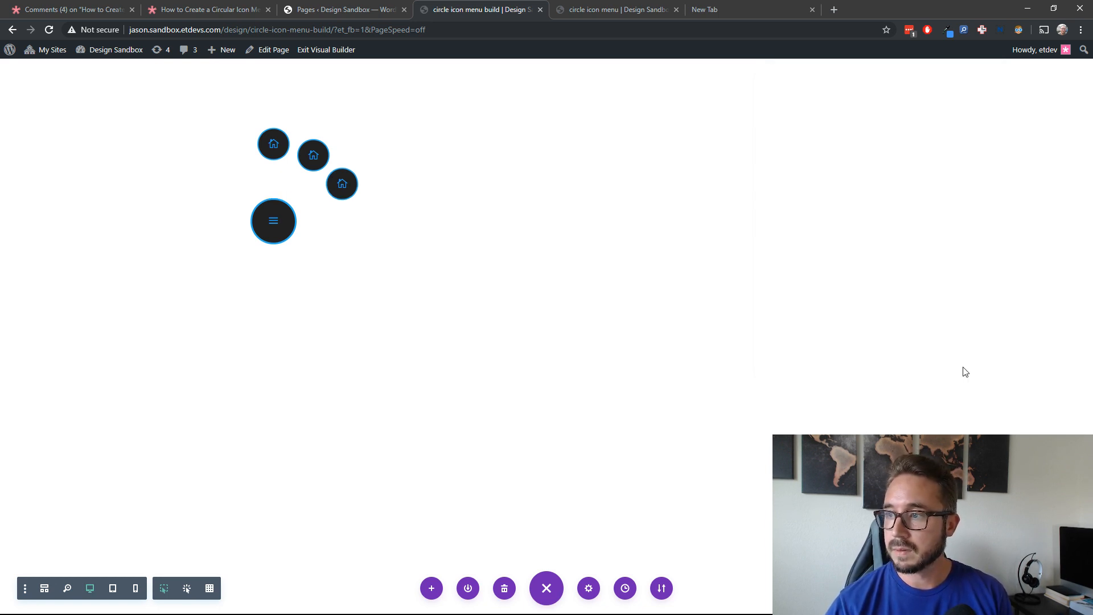
- In desktop view, unlink blurb four's Transform Translate axes, set the horizontal offset to 10em, and save its settings
click(44, 588)
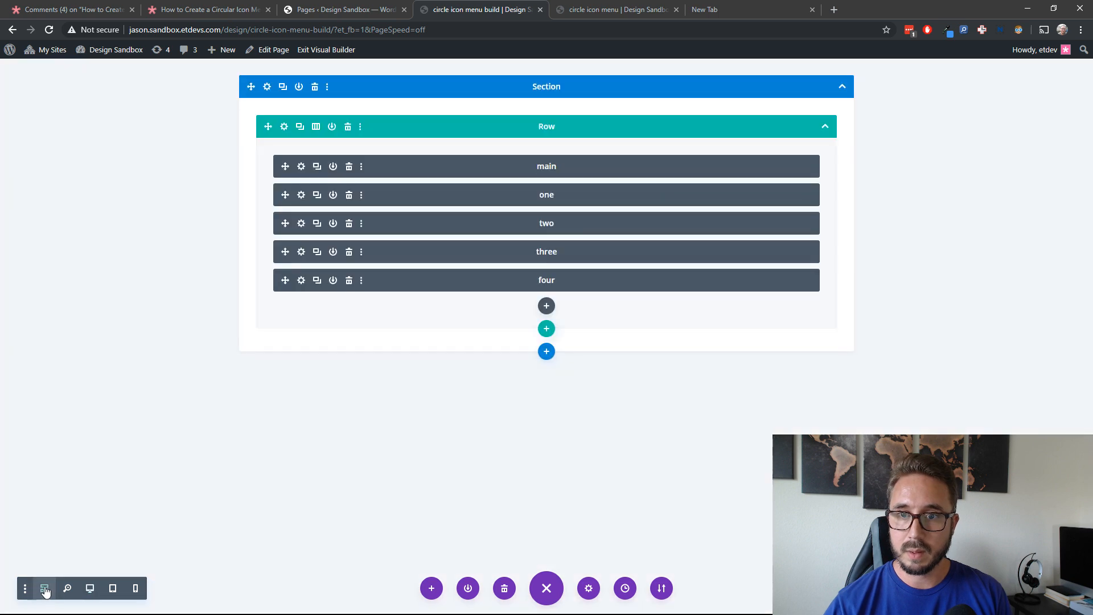
click(301, 281)
click(860, 111)
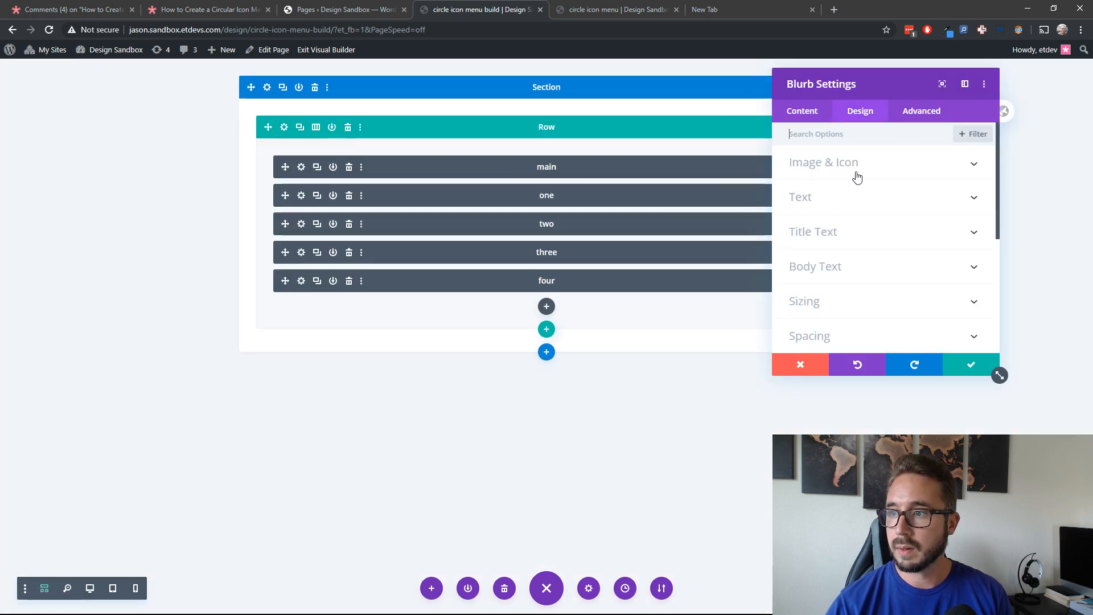
scroll(854, 288, down, 4)
click(851, 267)
scroll(851, 268, down, 1)
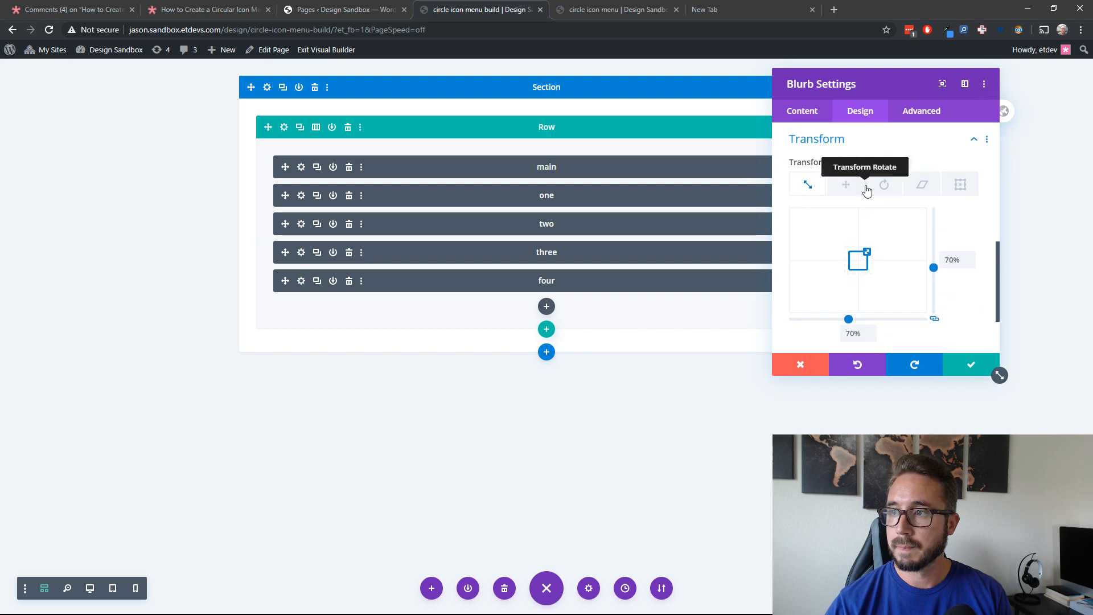
click(88, 589)
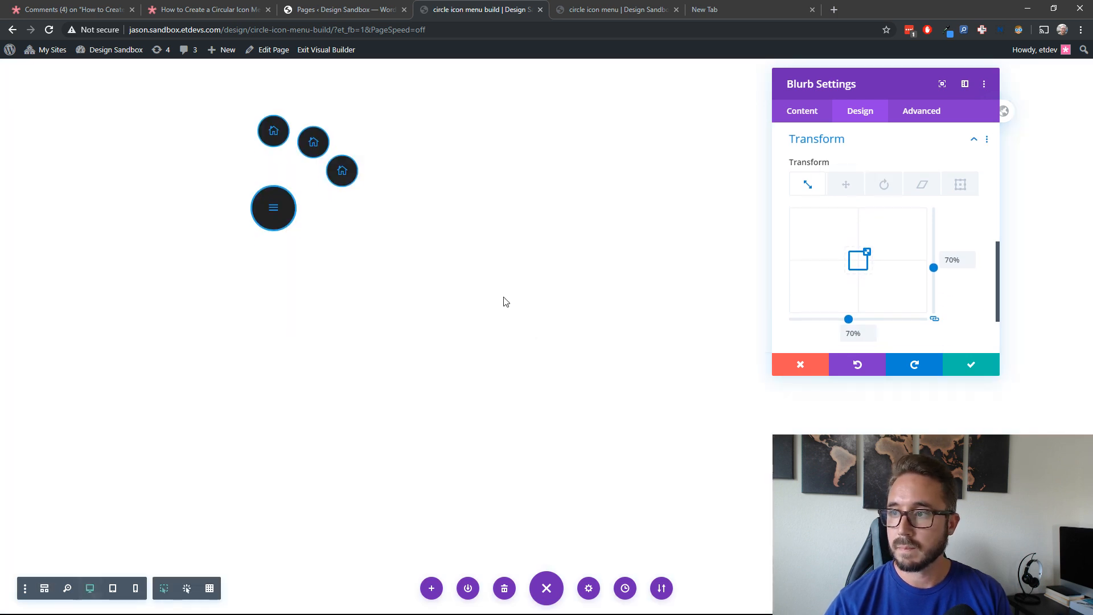
click(846, 184)
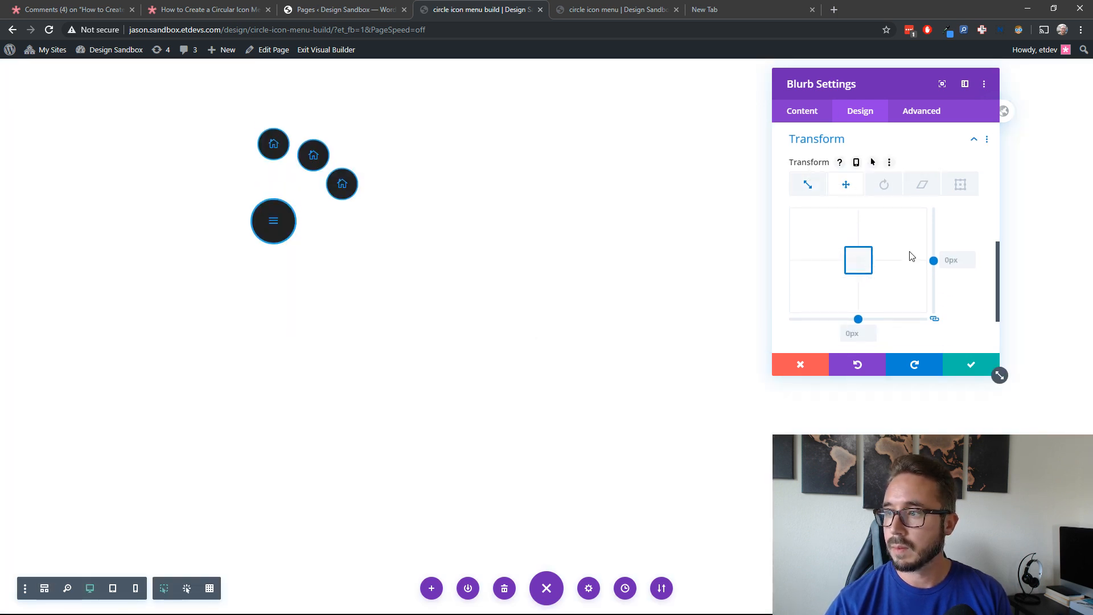
click(935, 318)
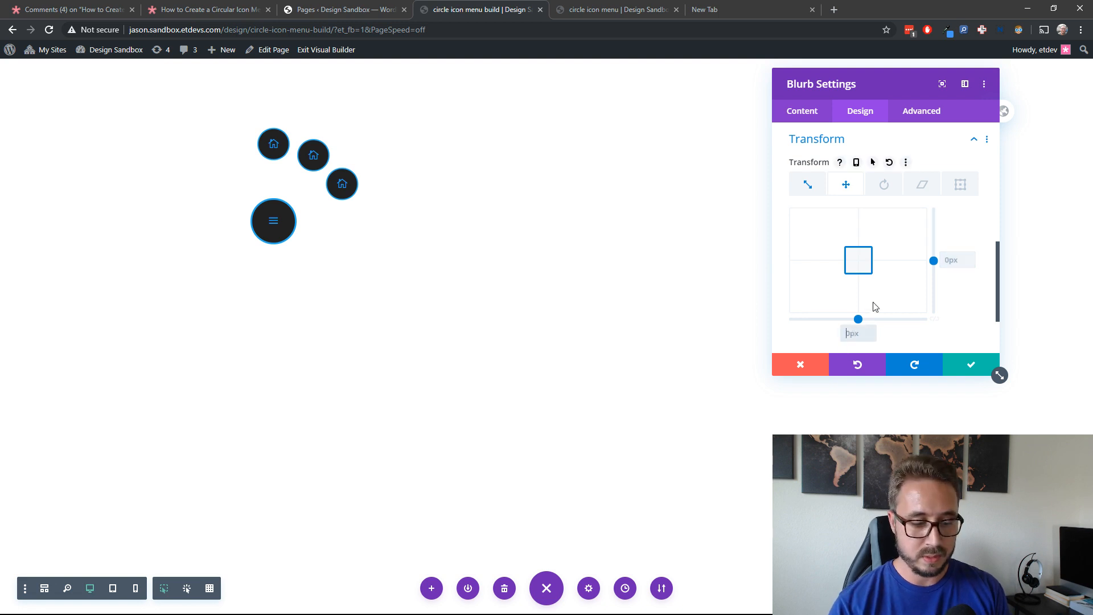
text(10em)
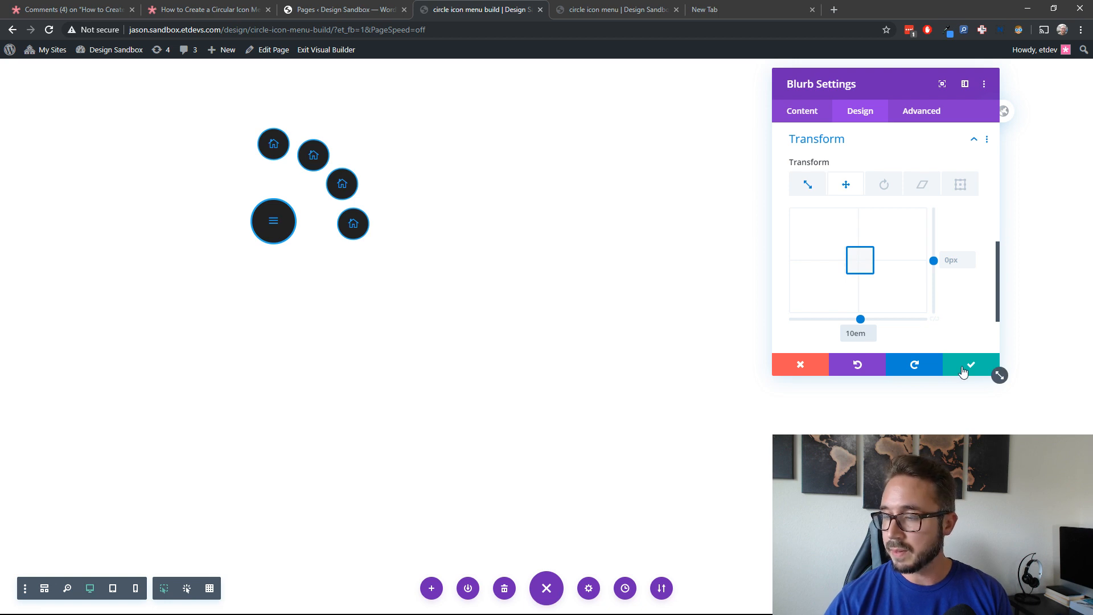
click(995, 370)
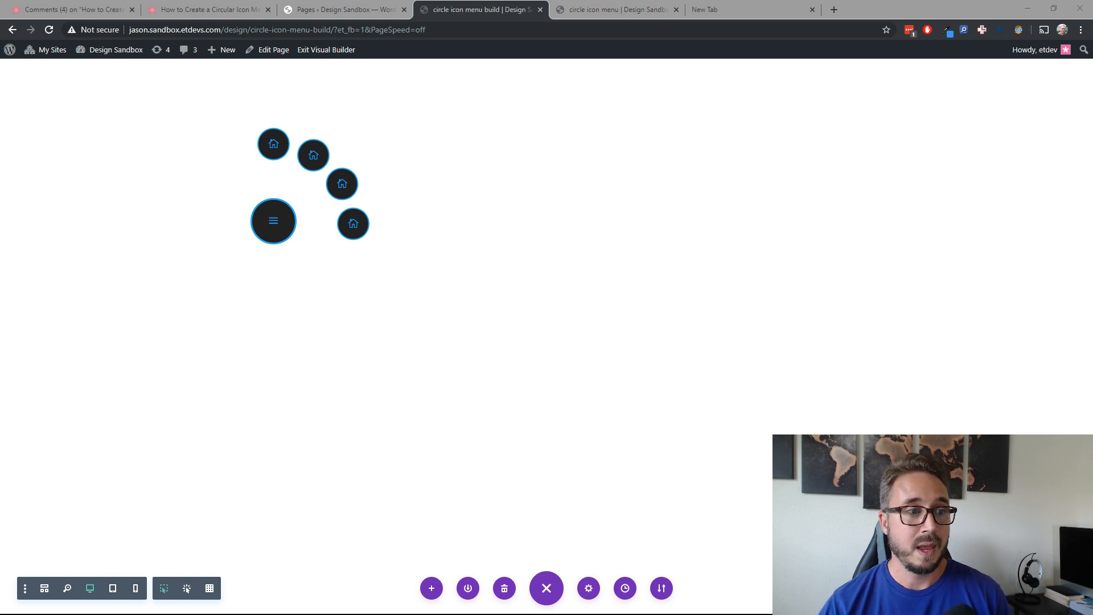
- Switch from the visual builder to the open WordPress Pages list
click(493, 17)
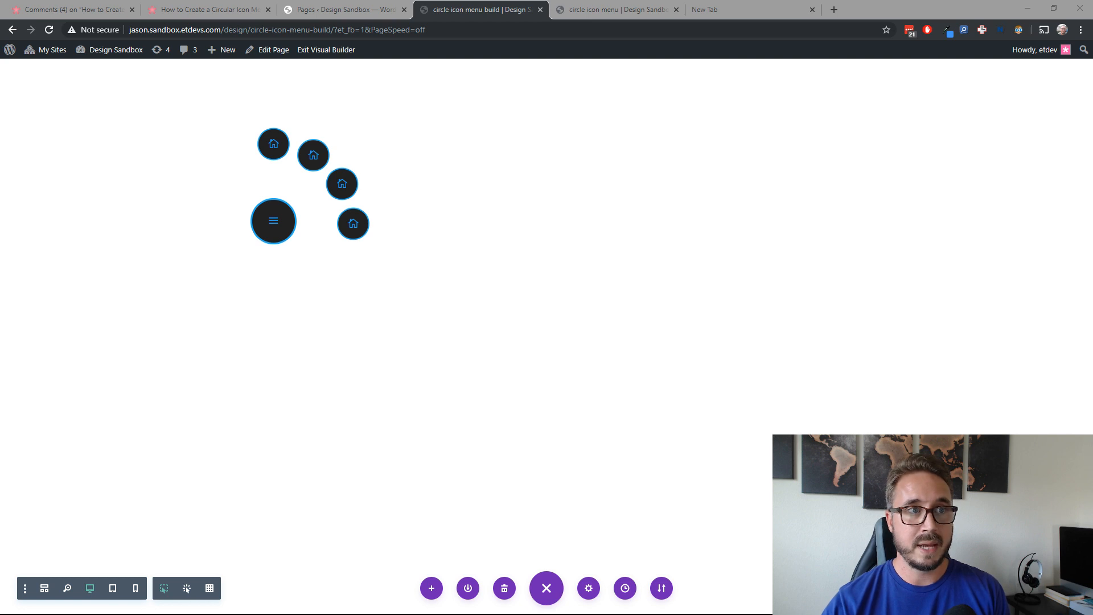
click(493, 10)
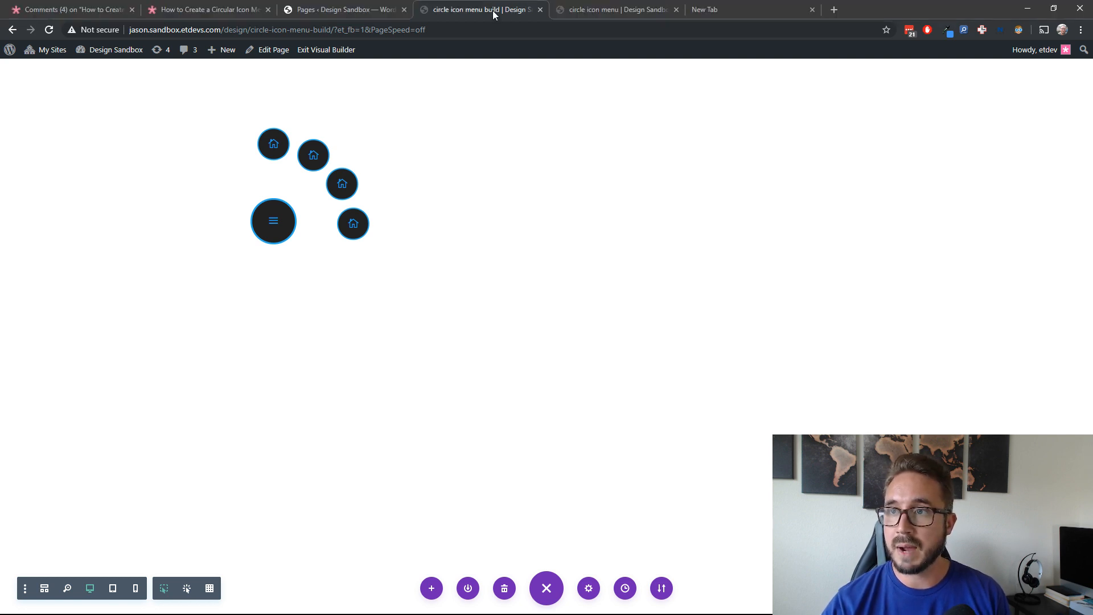
click(354, 11)
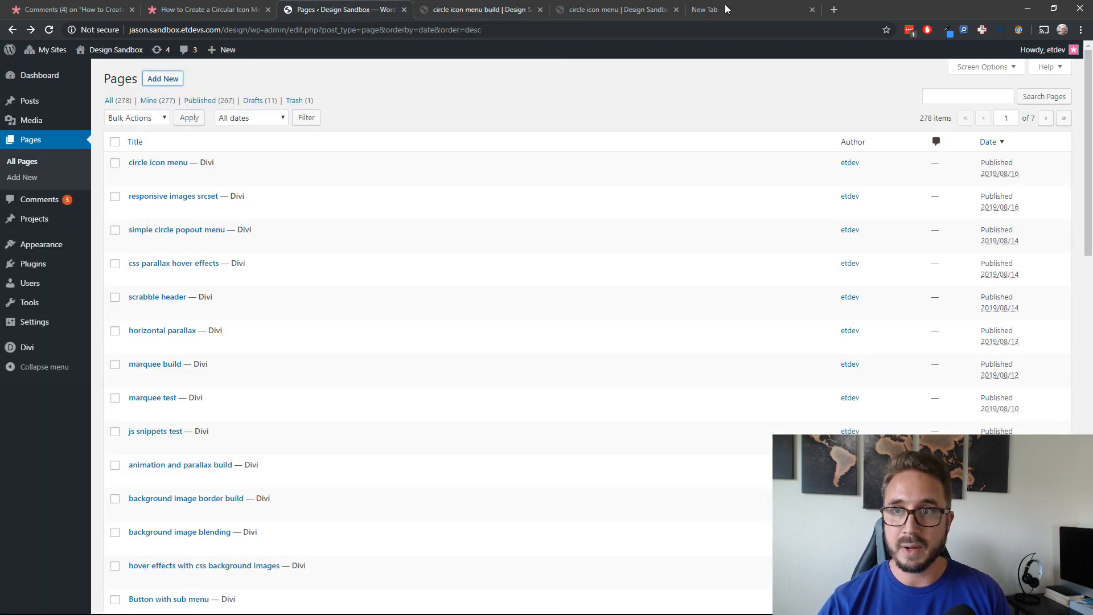
- Switch back to the circle icon menu build page, show it in wireframe view, and open the main blurb's CSS ID & Classes options
click(464, 9)
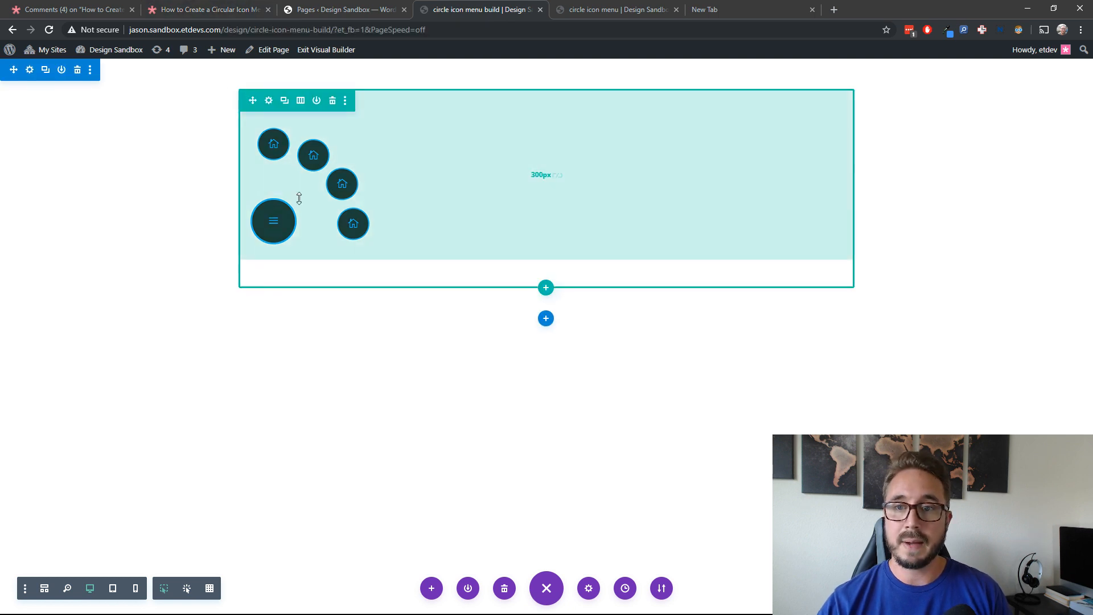
click(45, 589)
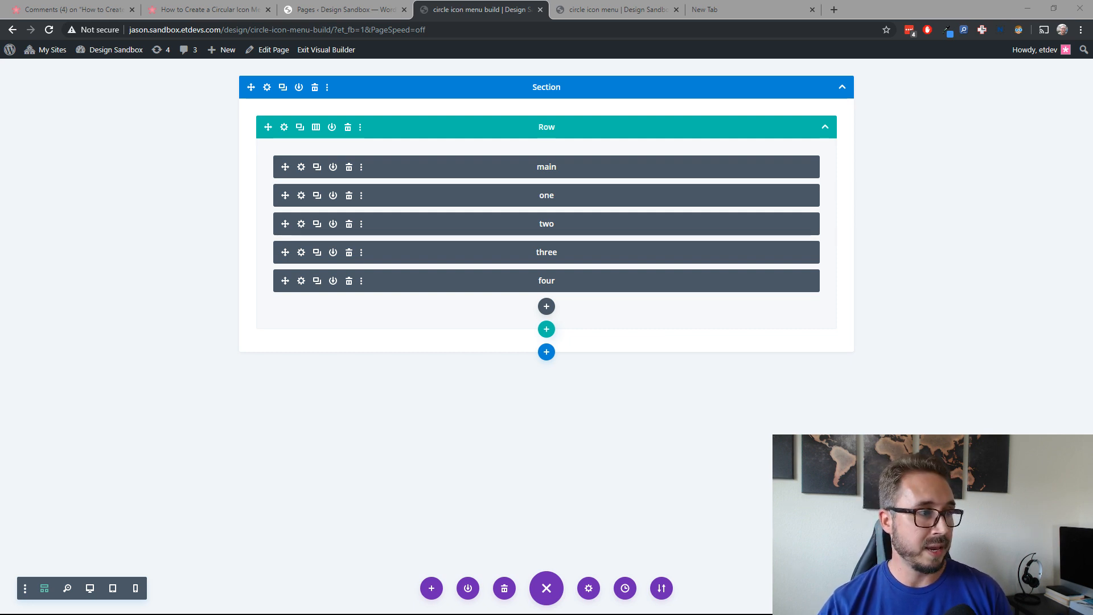
click(301, 168)
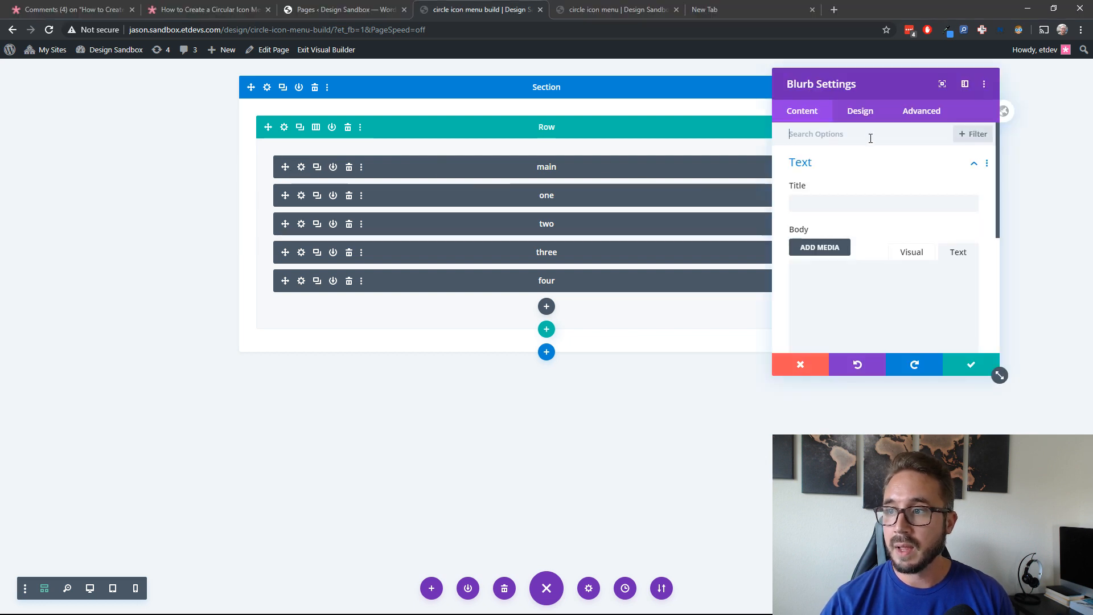
click(922, 110)
click(899, 189)
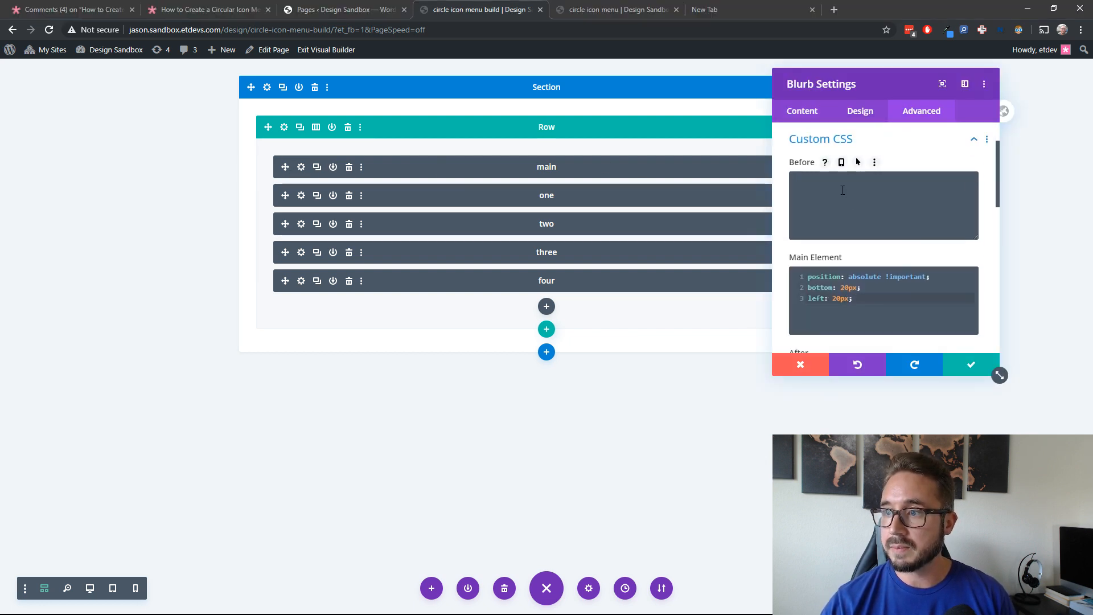
click(864, 137)
click(835, 170)
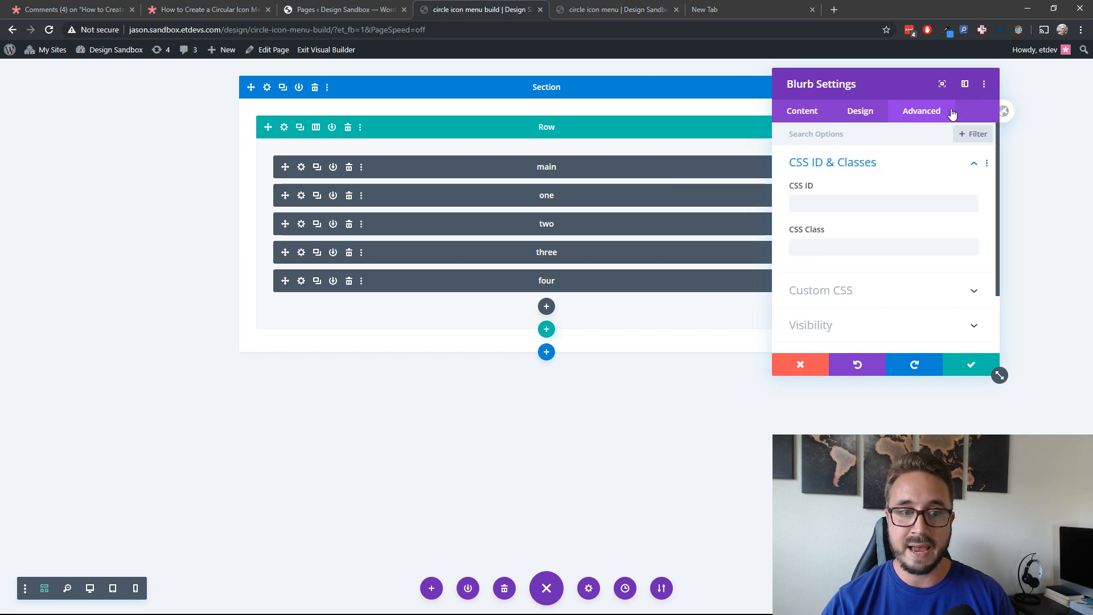
- Assign the CSS class transform_target to the main blurb and save its settings
click(848, 203)
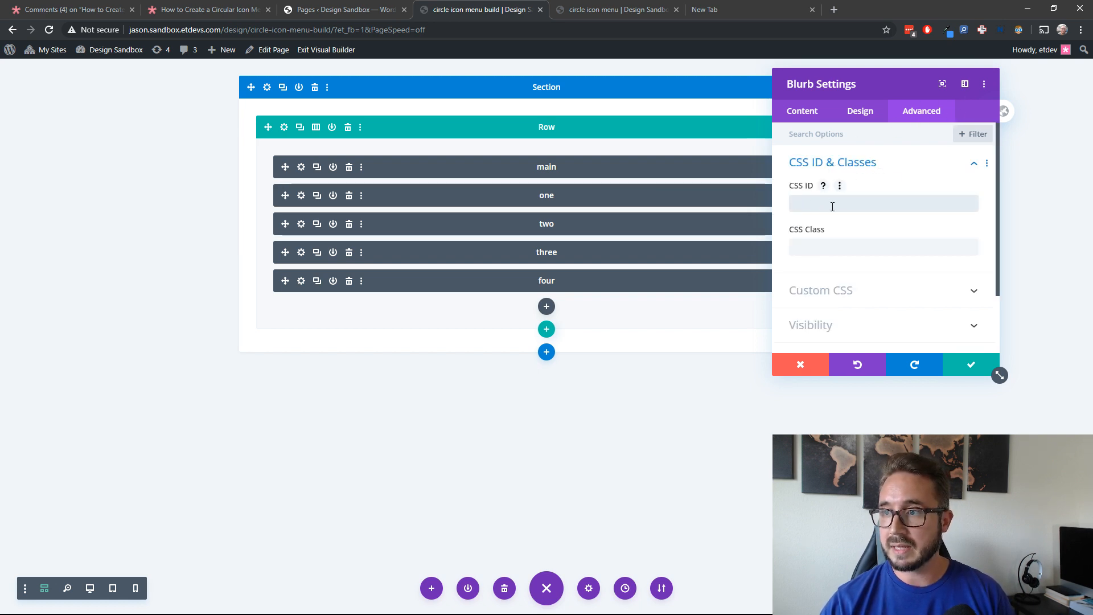
click(820, 245)
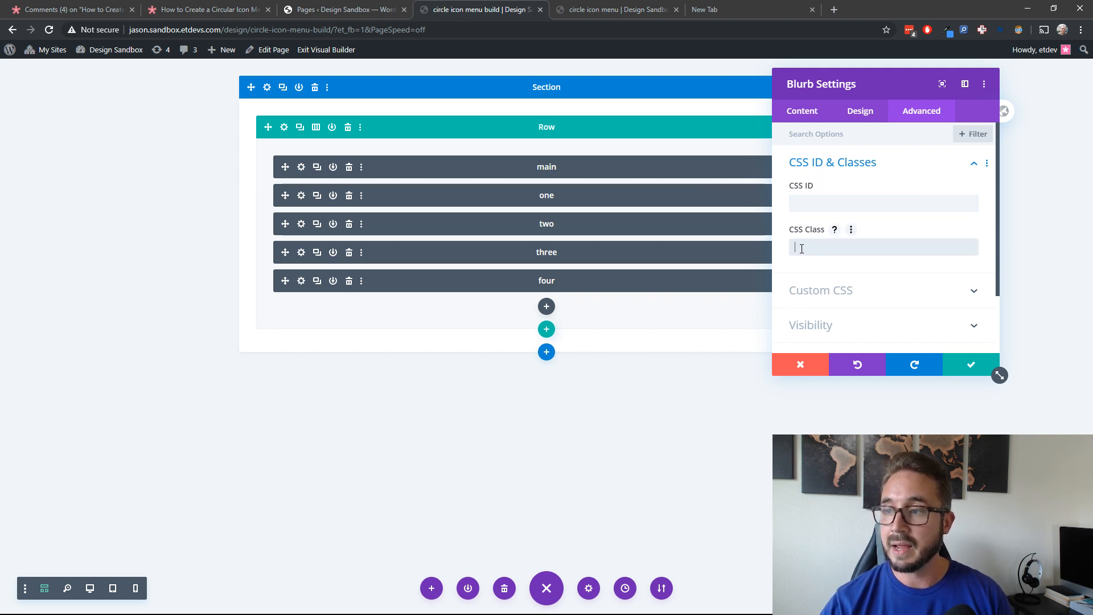
text(transform_target)
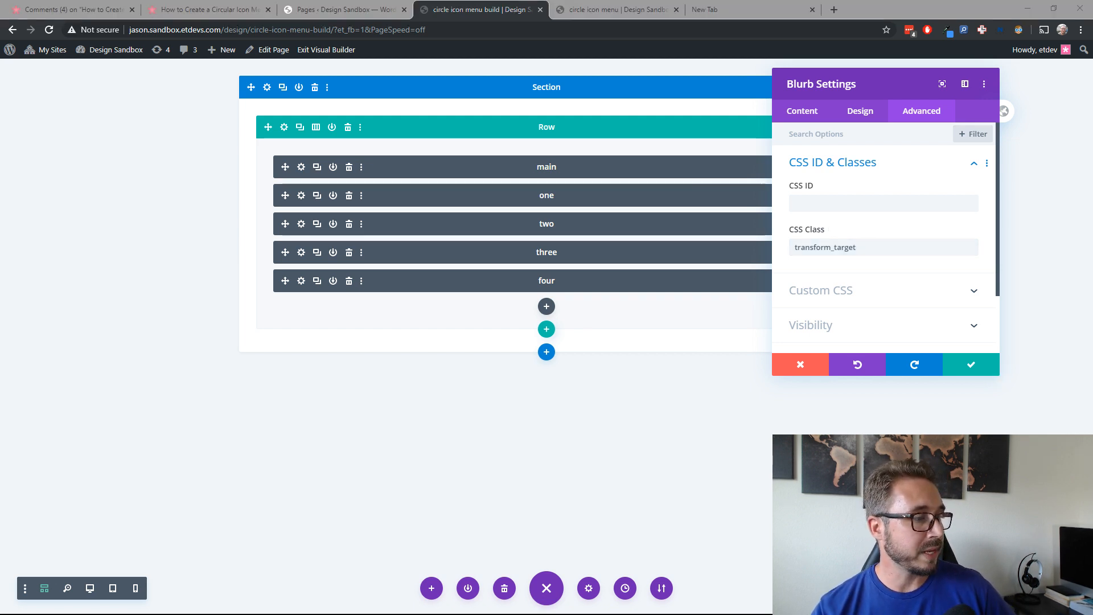
click(972, 365)
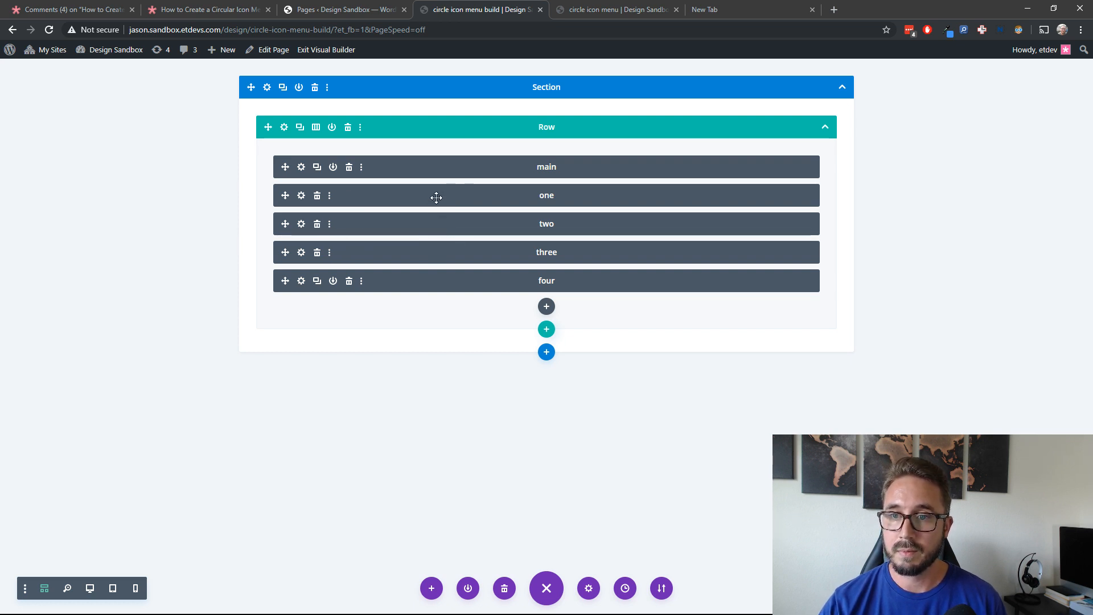
- Open the shared element settings for blurbs one through four and set their CSS Class to "has-transform toggle-transform-animation"
click(301, 196)
click(937, 113)
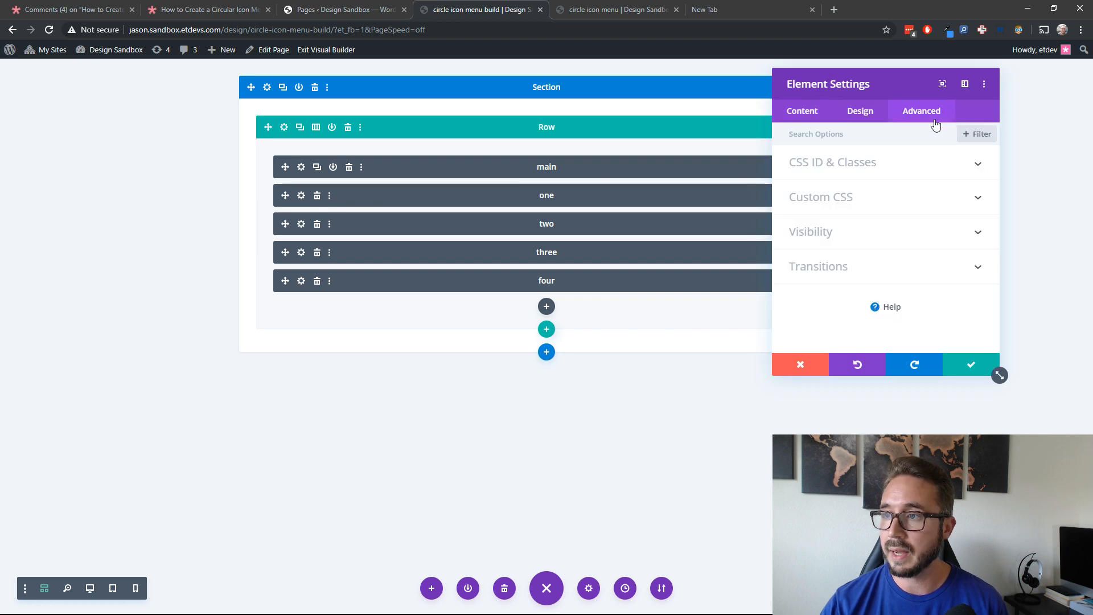
click(871, 206)
click(849, 144)
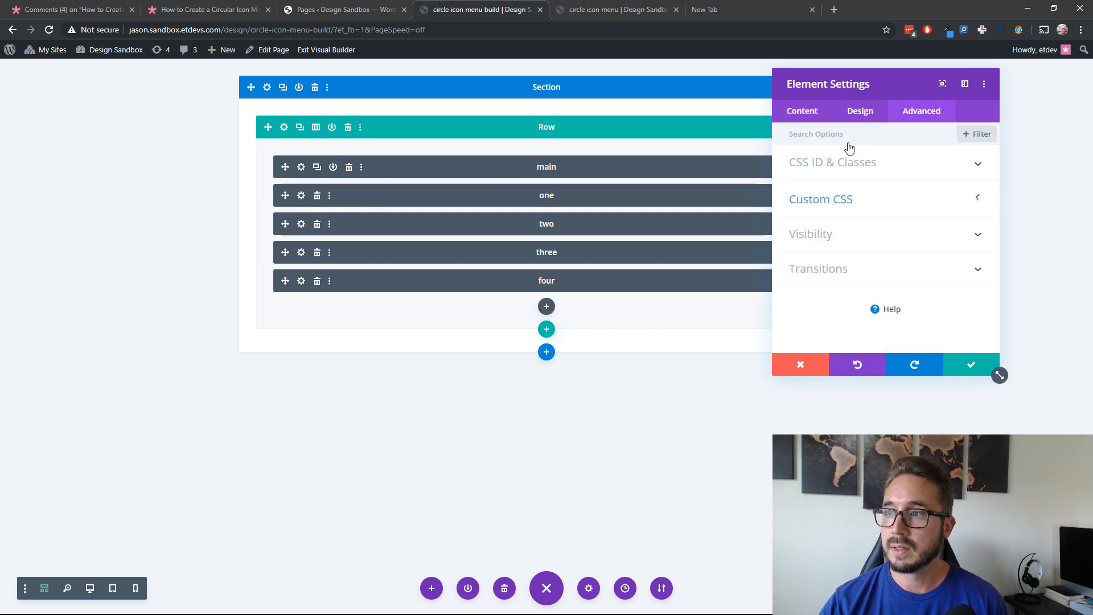
click(848, 166)
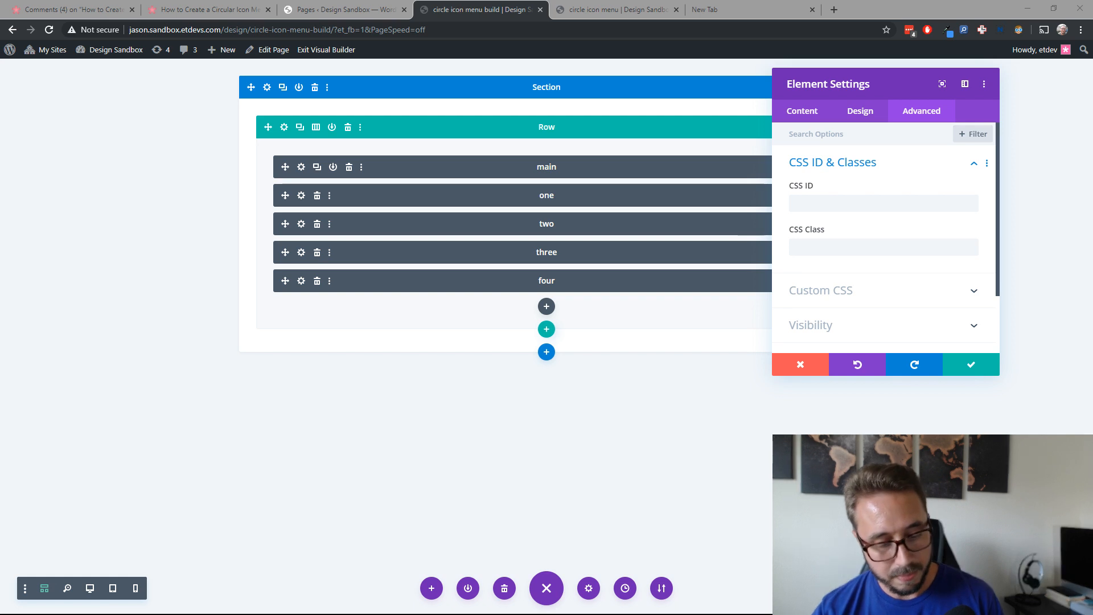
click(835, 247)
text(has-transform toggle-transform-animation)
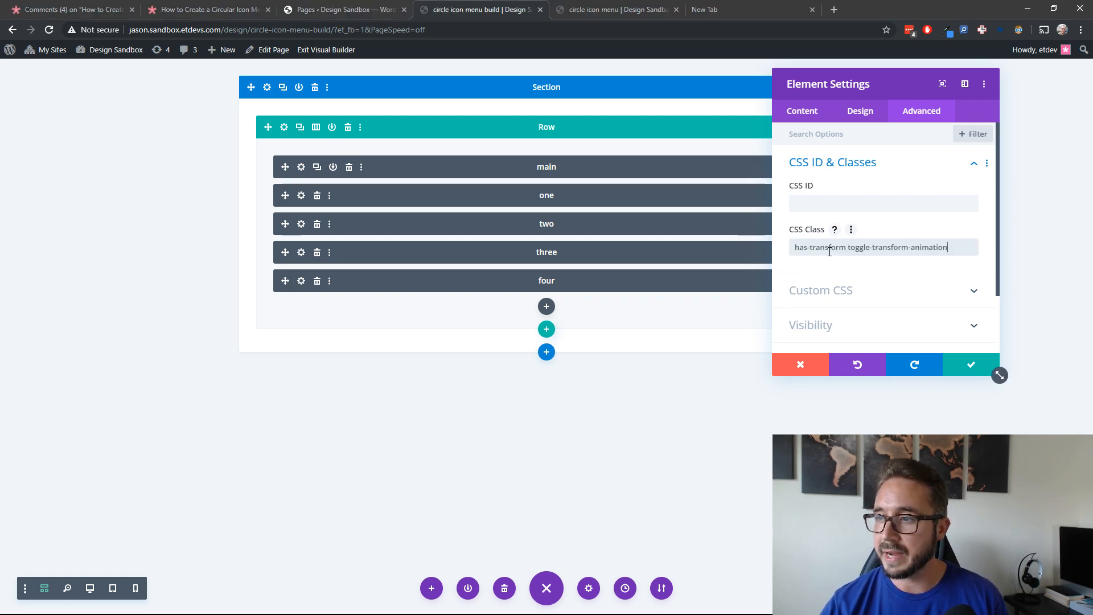
- Review the two class names, has-transform and toggle-transform-animation, and save the shared settings of the four blurbs
click(847, 249)
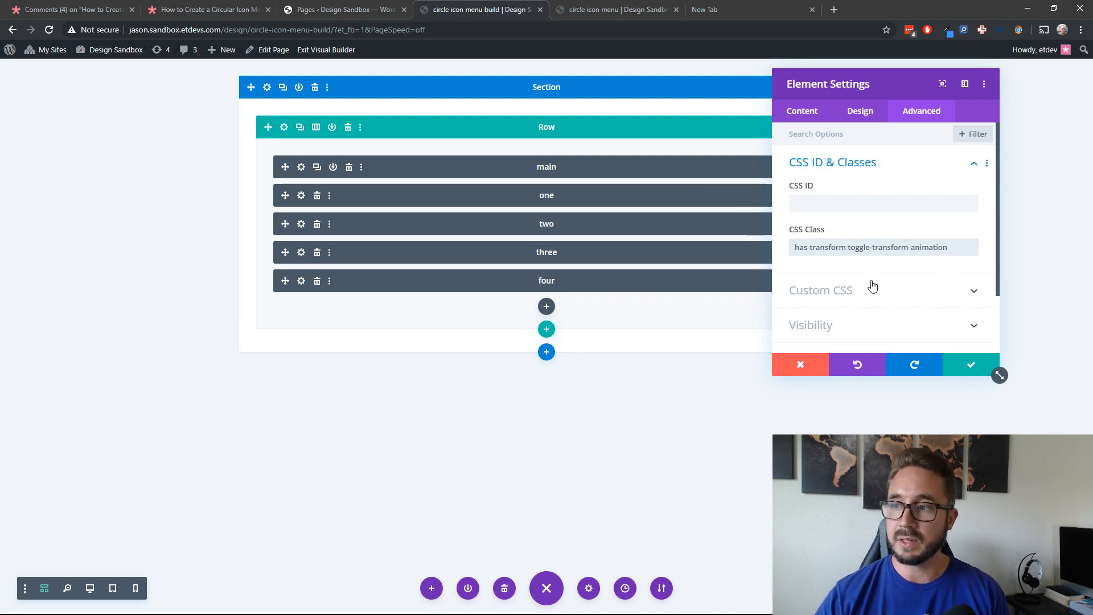
double_click(838, 247)
click(839, 247)
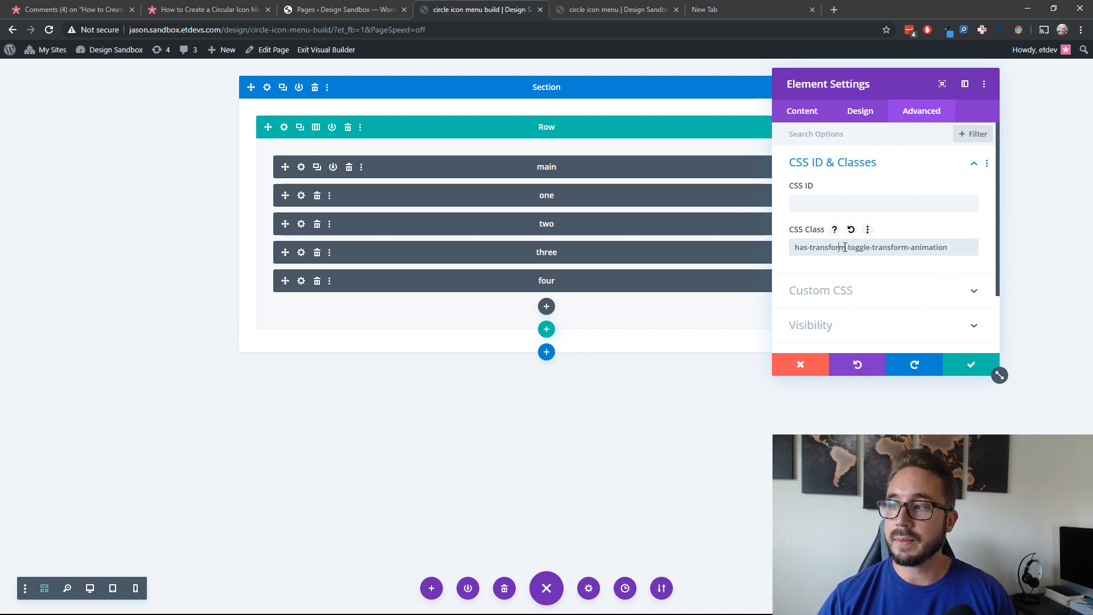
drag(847, 247, 793, 248)
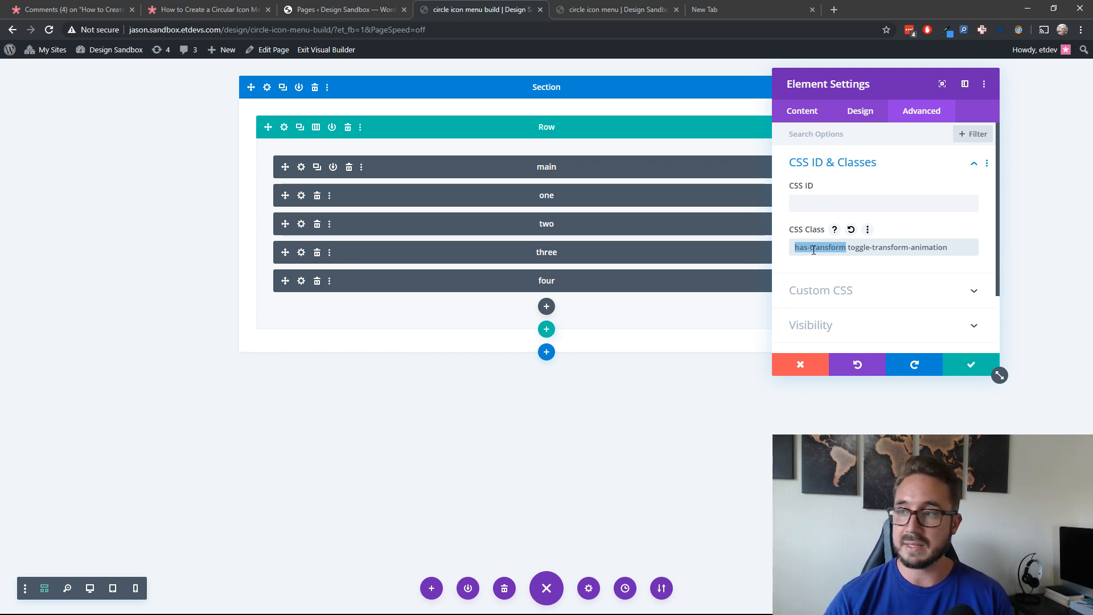
click(865, 248)
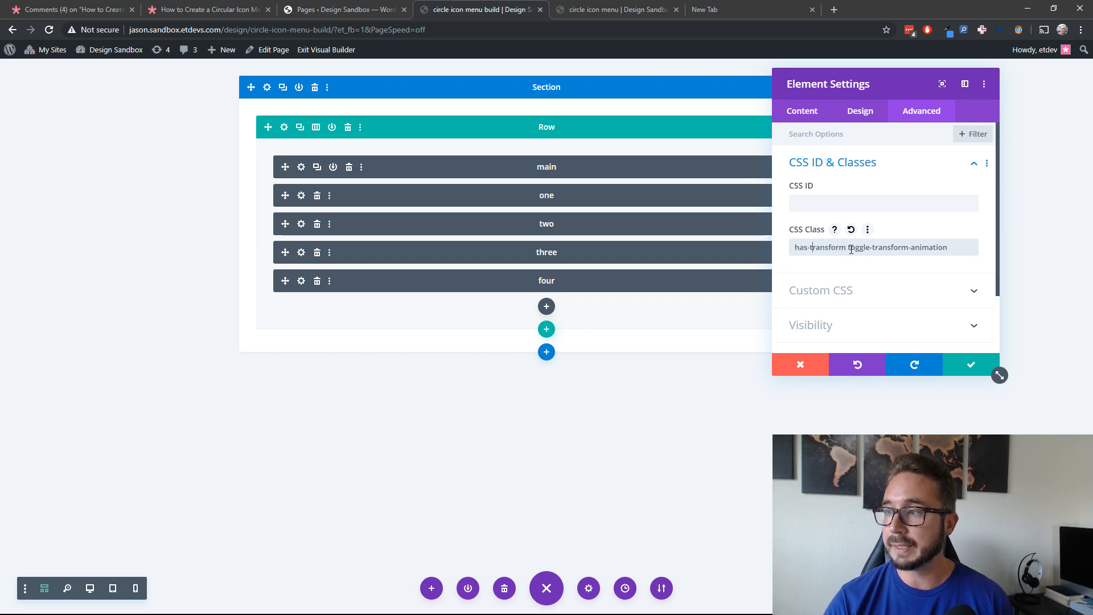
mouse_move(851, 250)
mouse_down()
mouse_move(935, 245)
mouse_move(851, 251)
mouse_up()
click(876, 254)
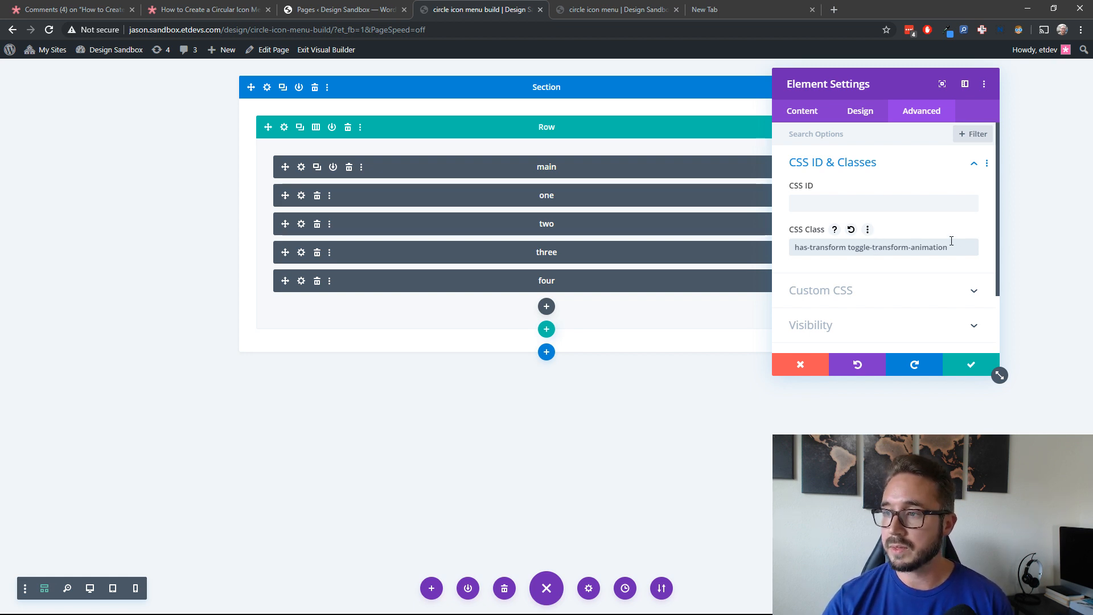
click(961, 253)
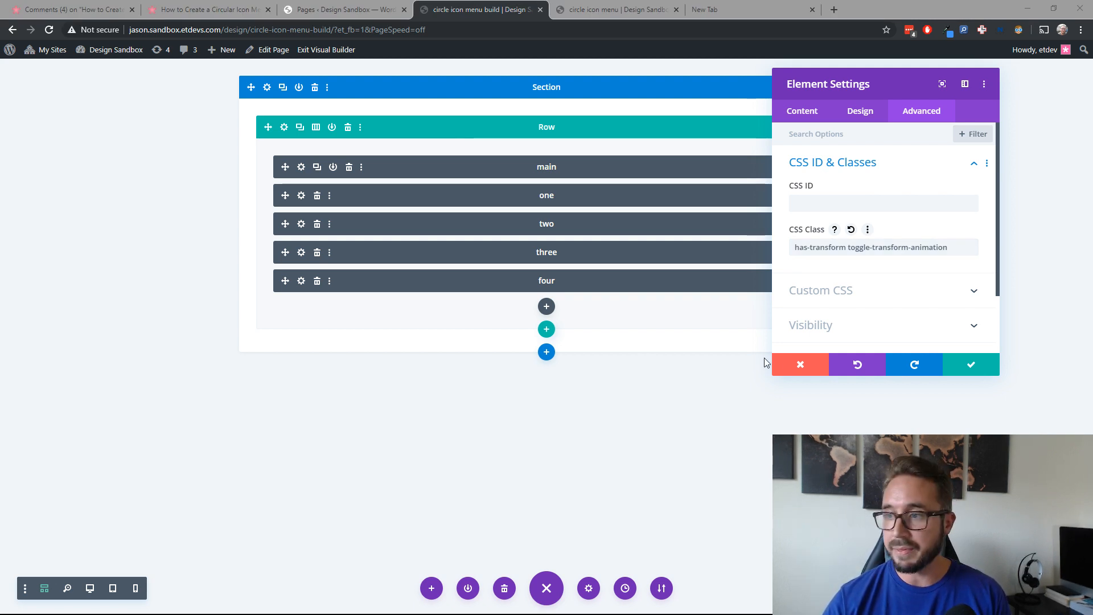
click(968, 367)
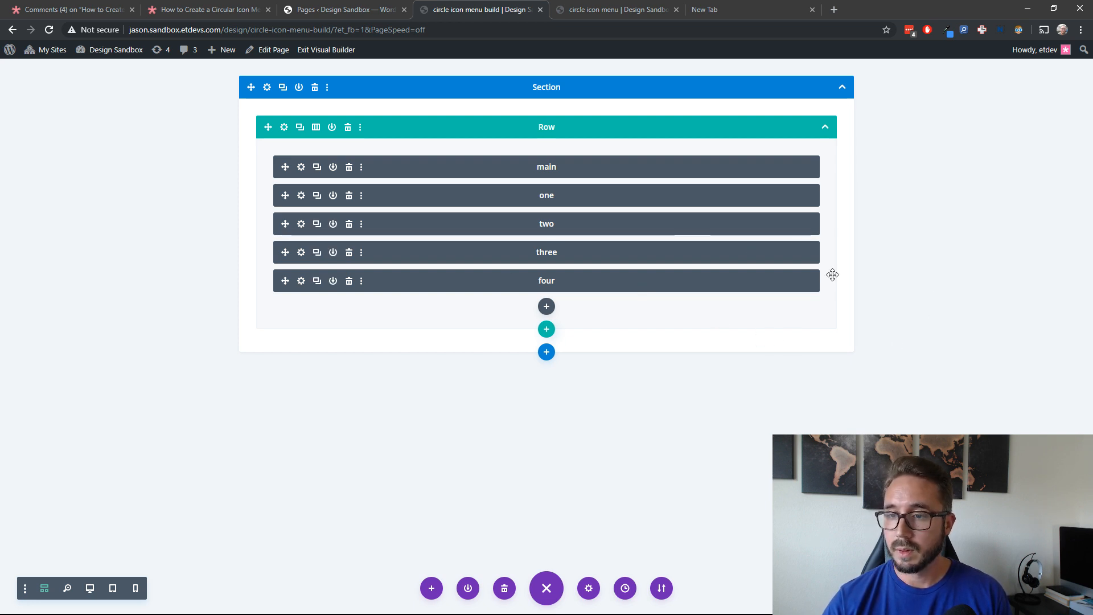
- Add a Code module below blurb four and move and enlarge its settings window
click(546, 308)
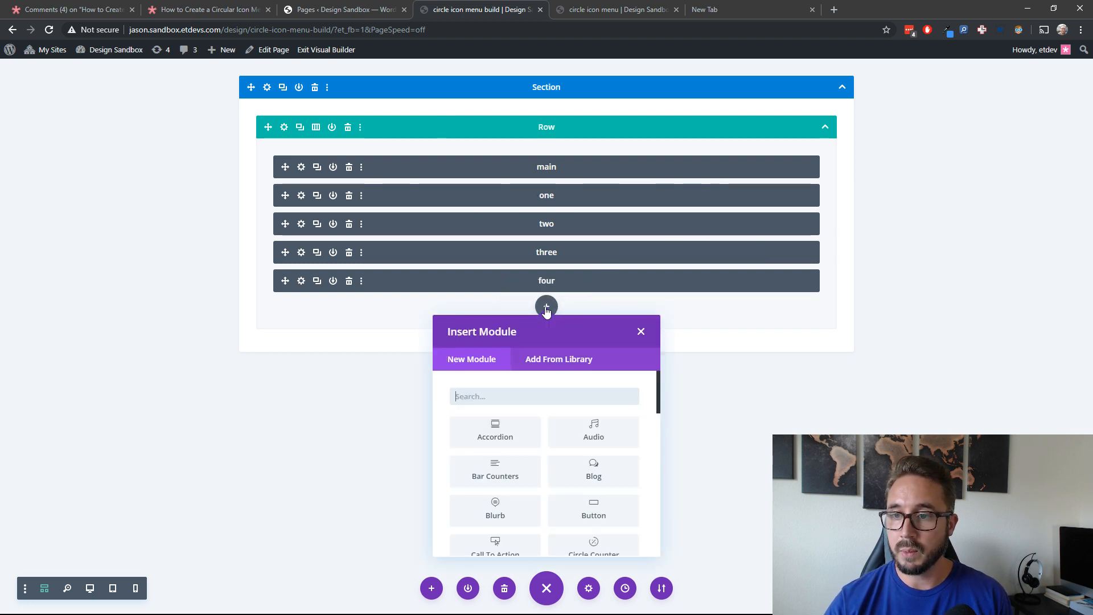
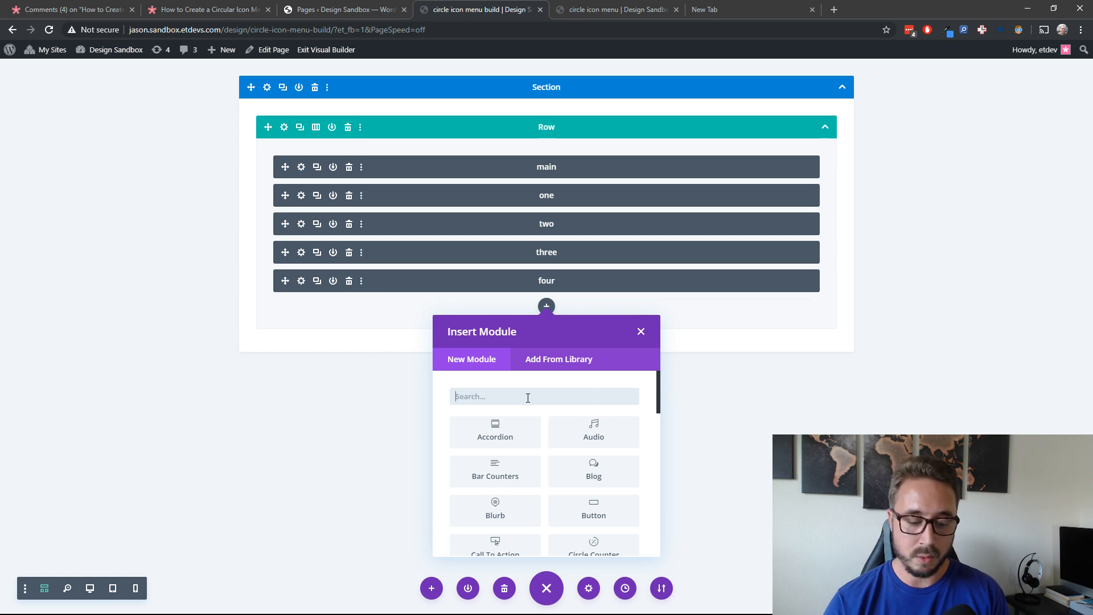
text(code)
click(491, 438)
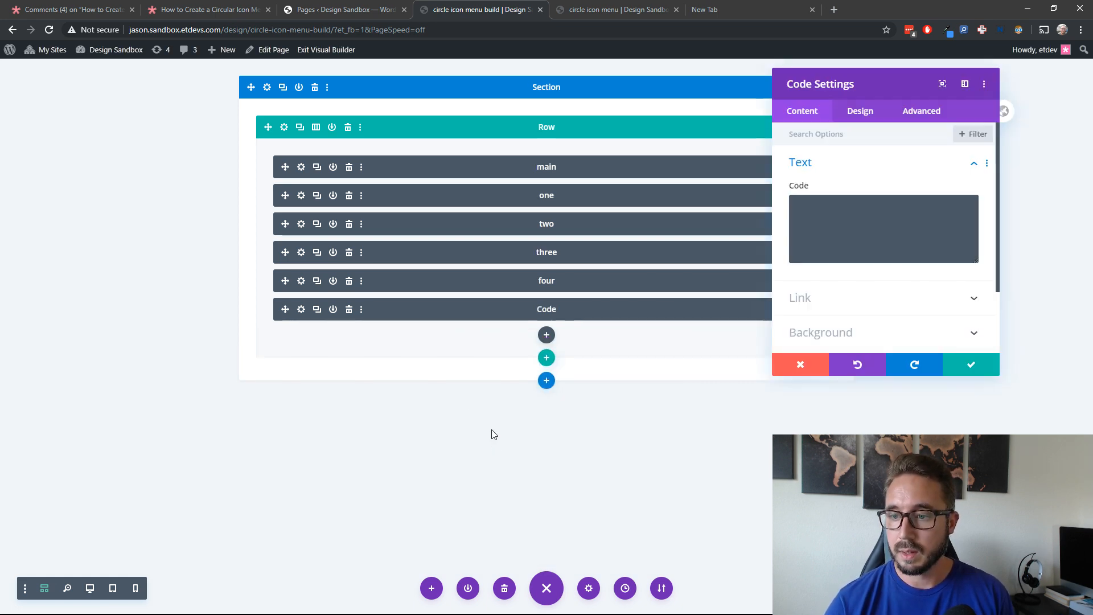
drag(890, 90, 234, 114)
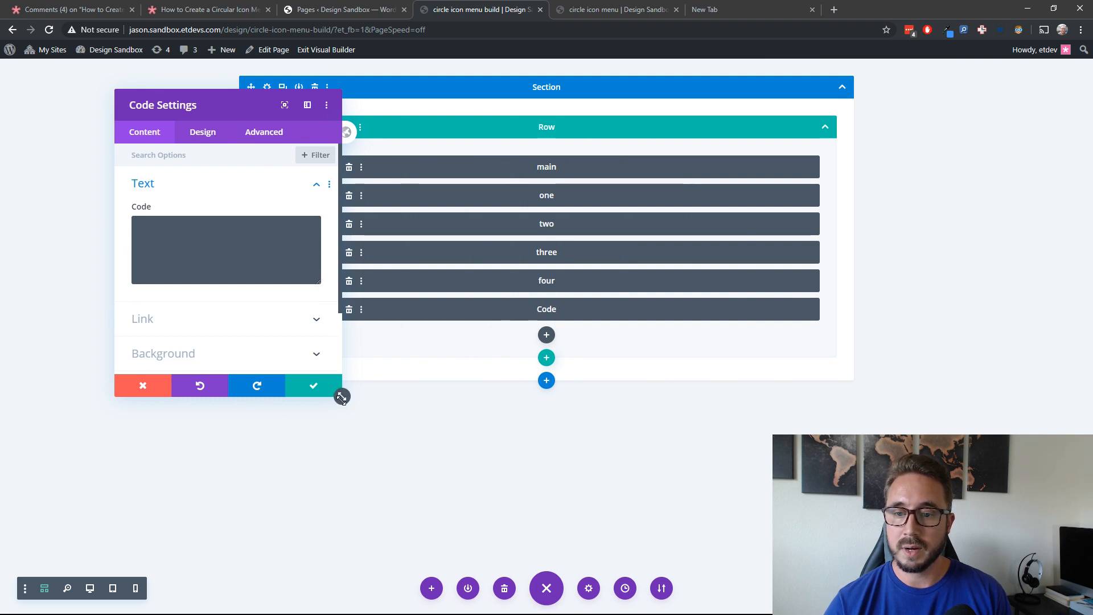
drag(340, 395, 592, 489)
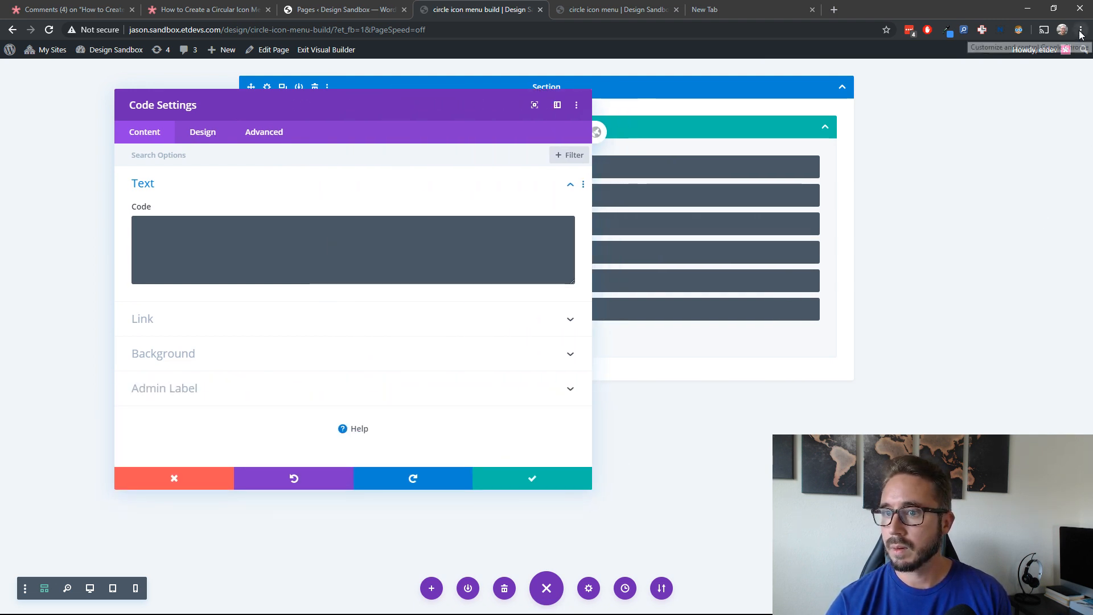
- Fill the Code module with a style block defining a 400ms ease-in-out transition, transform none !important, a pointer cursor, and a transparent active-toggle icon background
click(235, 253)
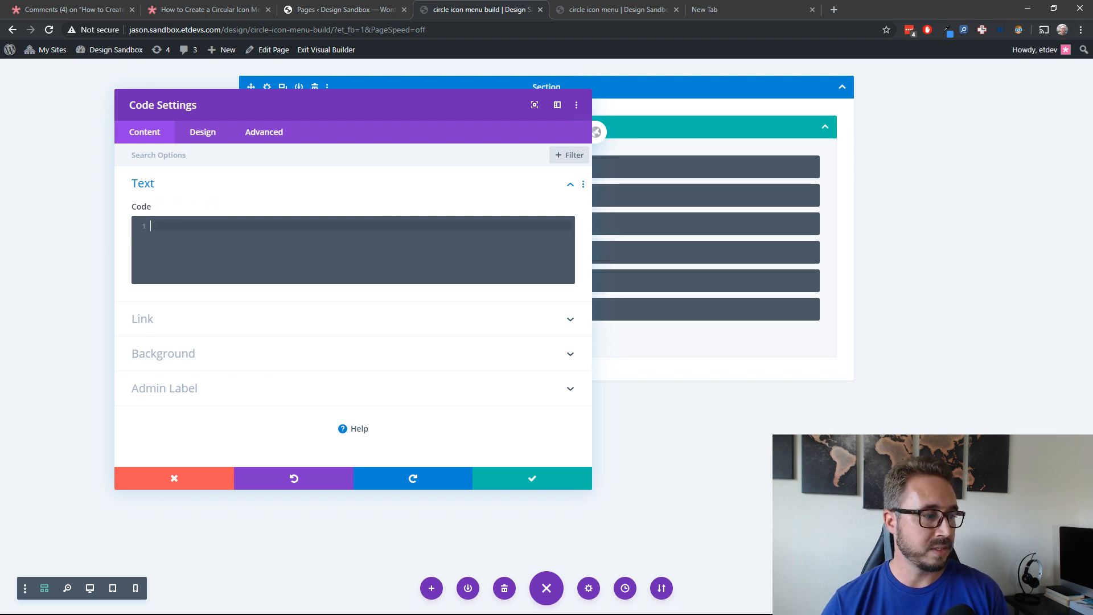
key(alt+Tab)
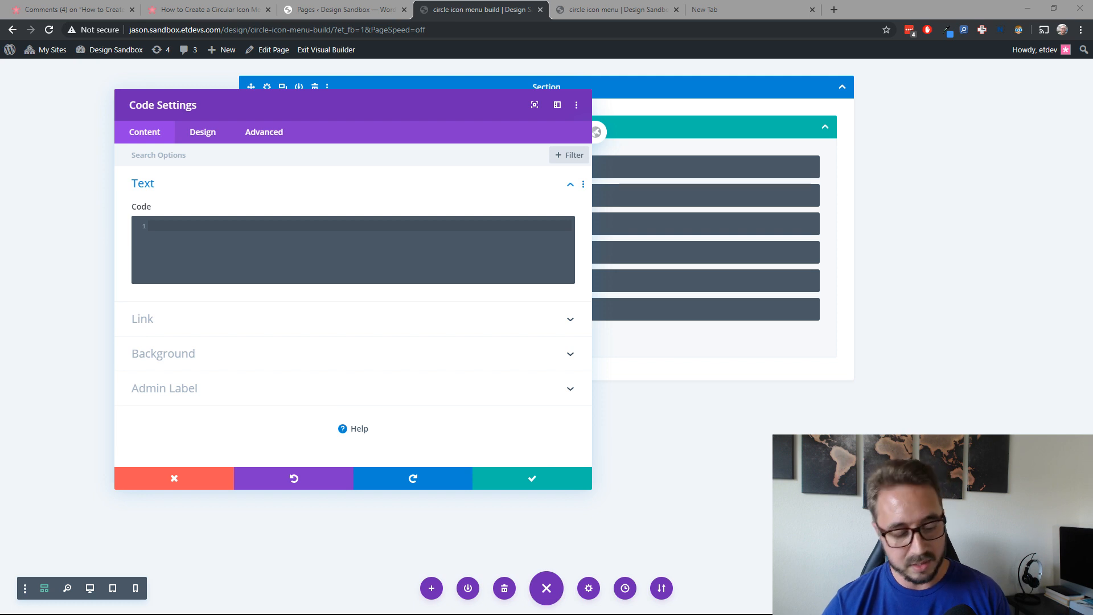
click(235, 228)
text(<style>   .has-transform, .transform_target .et-pb-icon {     transition: all 400ms ease-in-out;   }   .toggle-transform-animation {     transform: none !important;   }   .transform_target {     cursor: pointer;   }   .toggle-active-target.et_pb_blurb .et-pb-icon {     background-color: transparent;   } </style>)
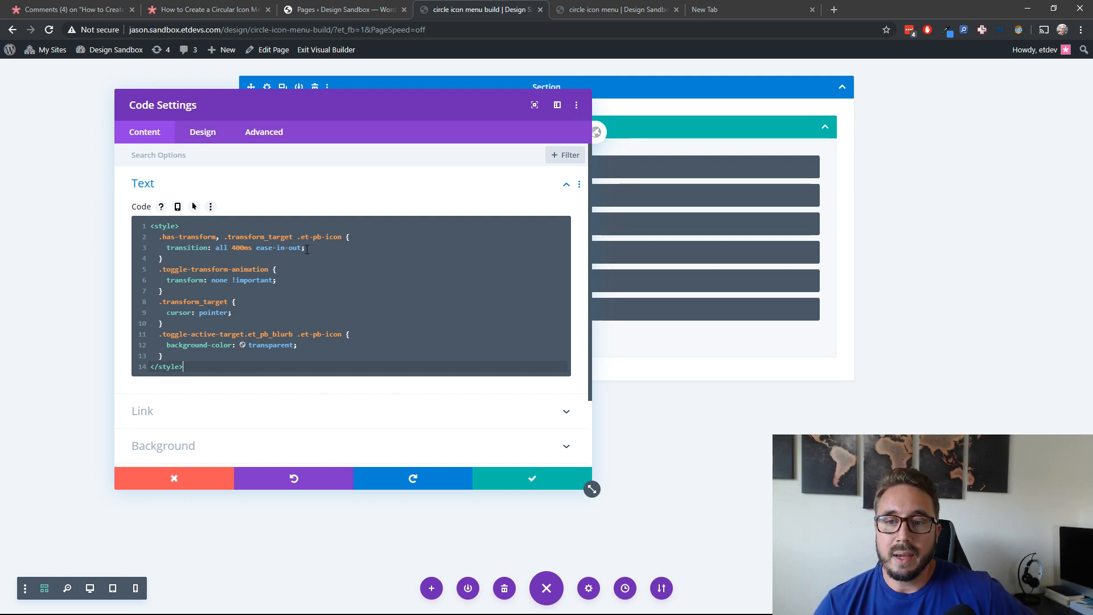
- Examine the has-transform transition rule and the toggle-transform-animation transform rule in the style block
drag(307, 248, 172, 246)
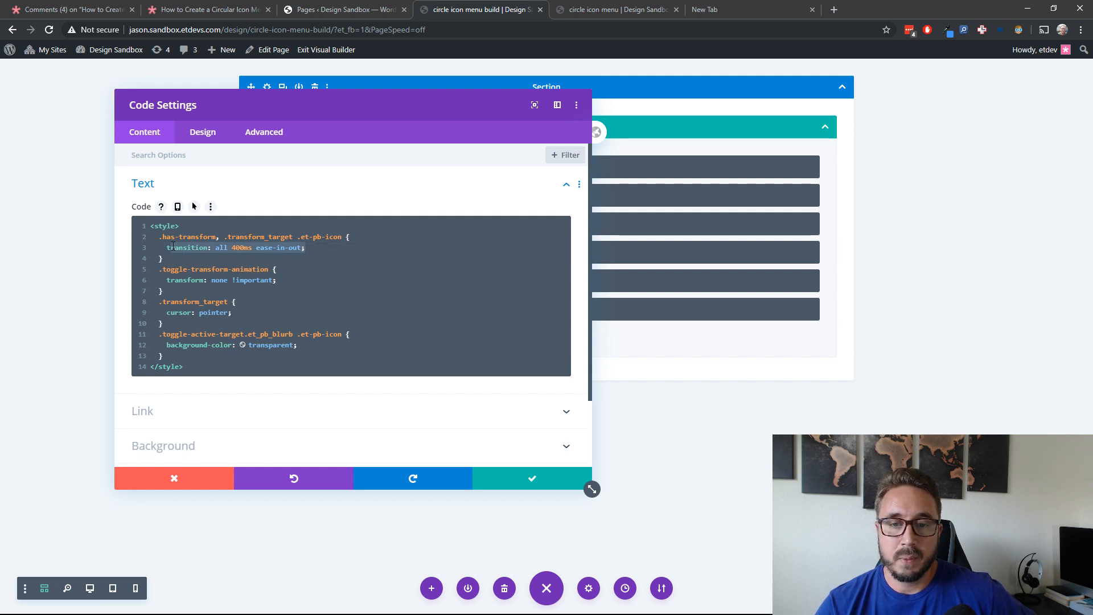
click(281, 268)
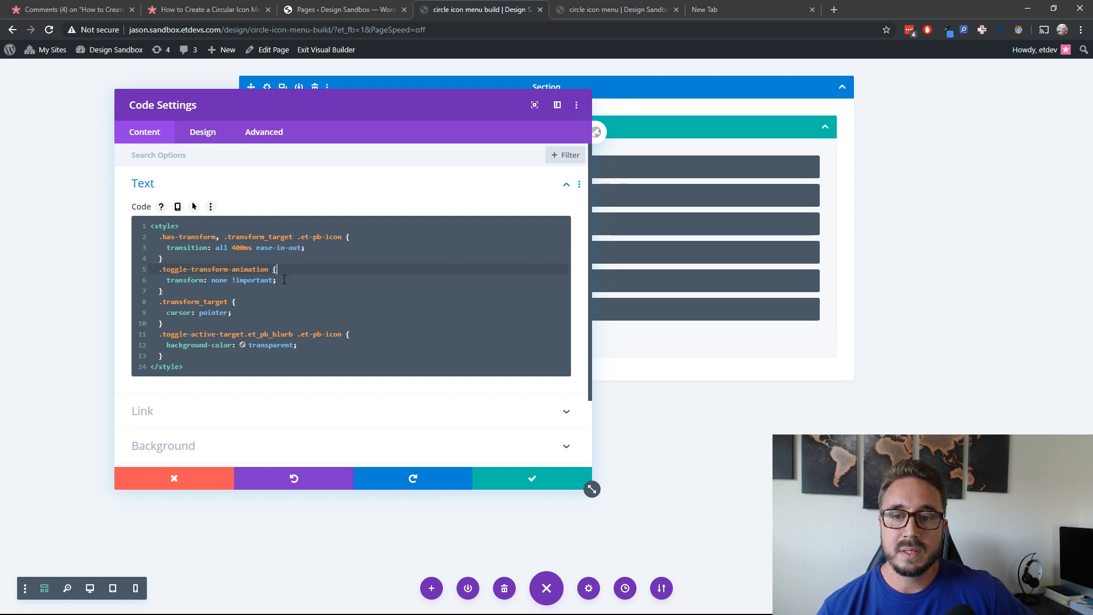
drag(277, 280, 165, 281)
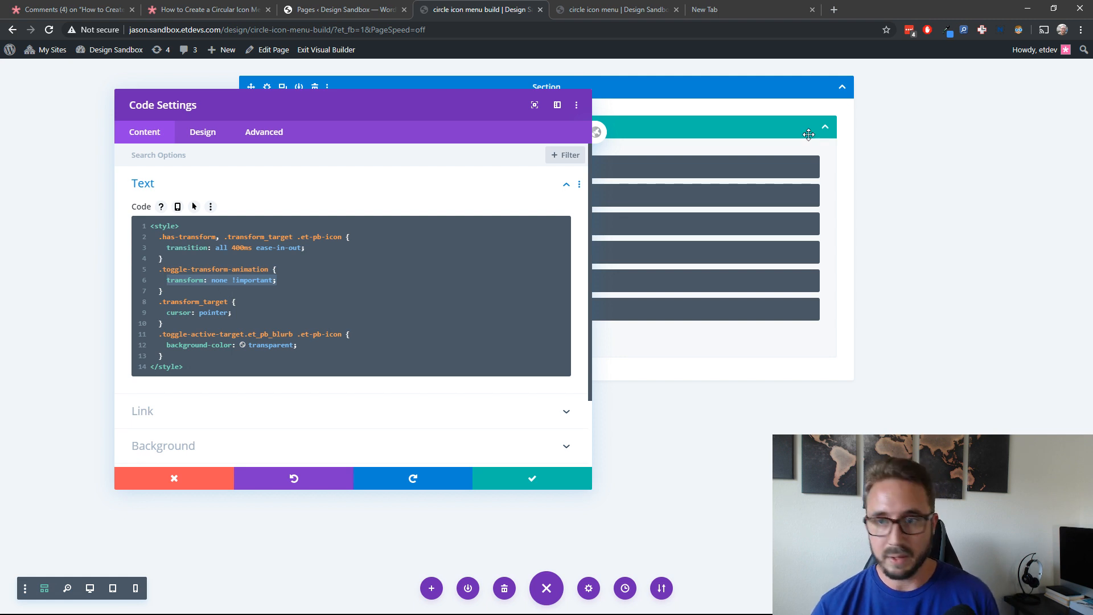
- Magnify the browser page to 175% and bring the Code module's whole style block into view for reading
click(1080, 32)
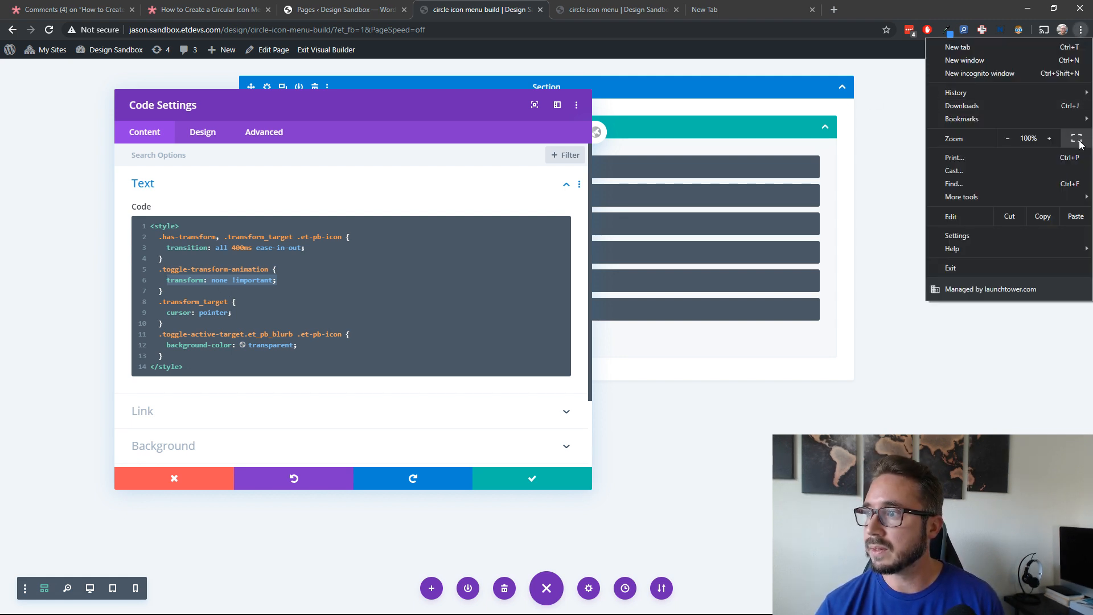
click(1049, 140)
click(1049, 140)
click(1049, 140)
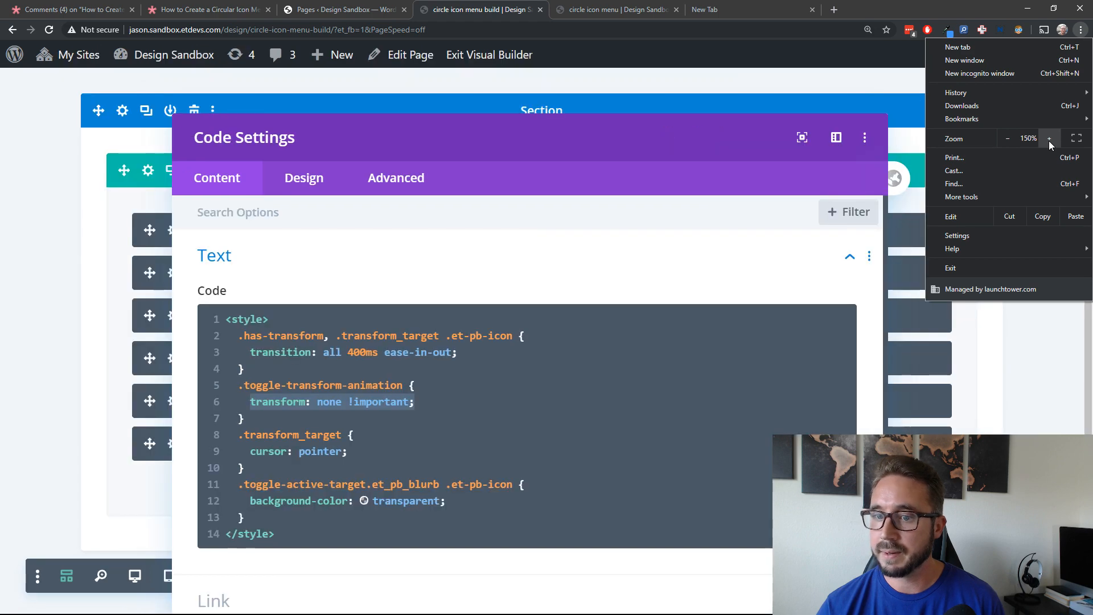
click(1049, 140)
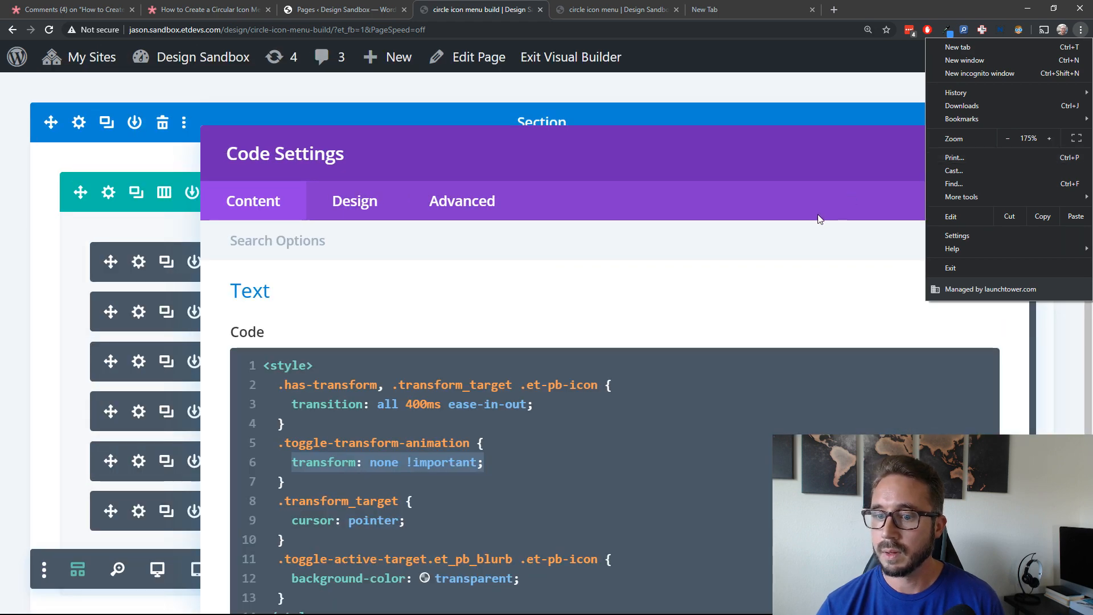
click(834, 258)
scroll(832, 274, down, 2)
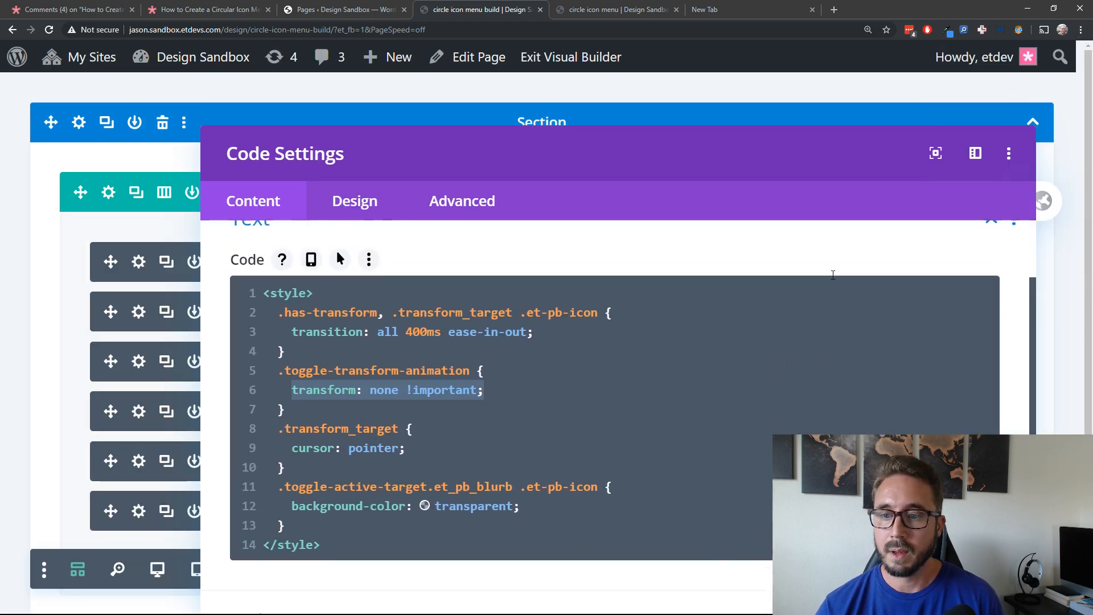
- Examine the transform none !important, cursor pointer and transparent background-color declarations in the style block
click(498, 352)
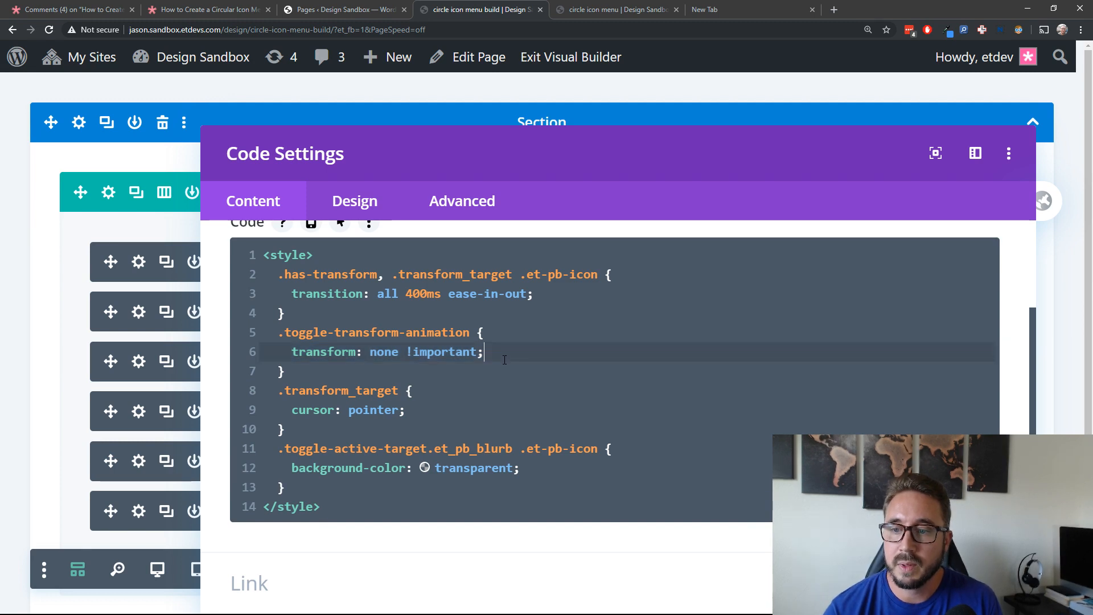
drag(498, 352, 284, 357)
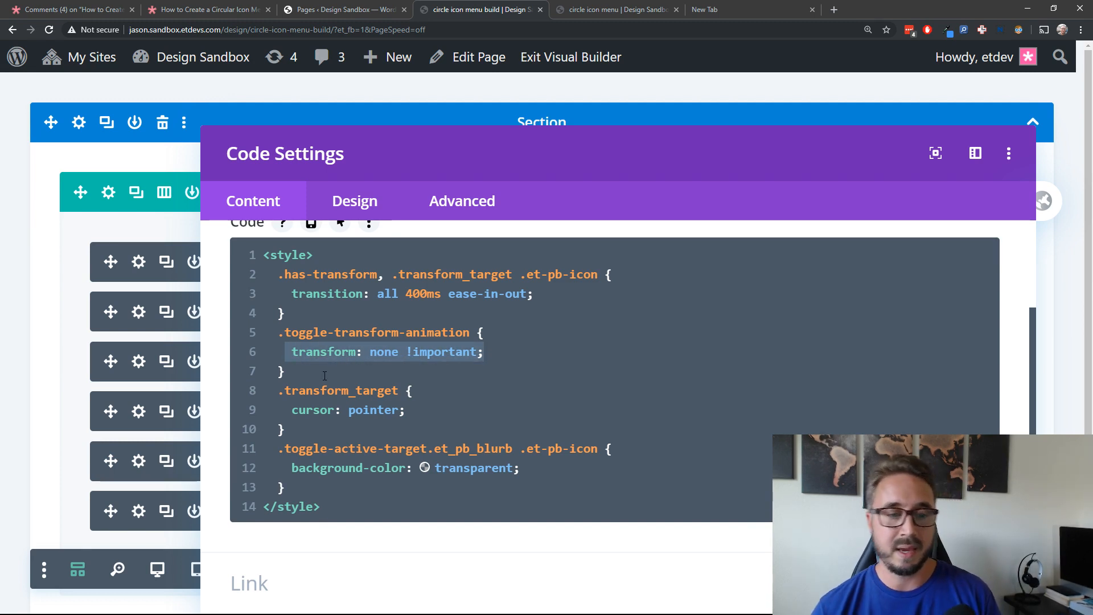
click(502, 355)
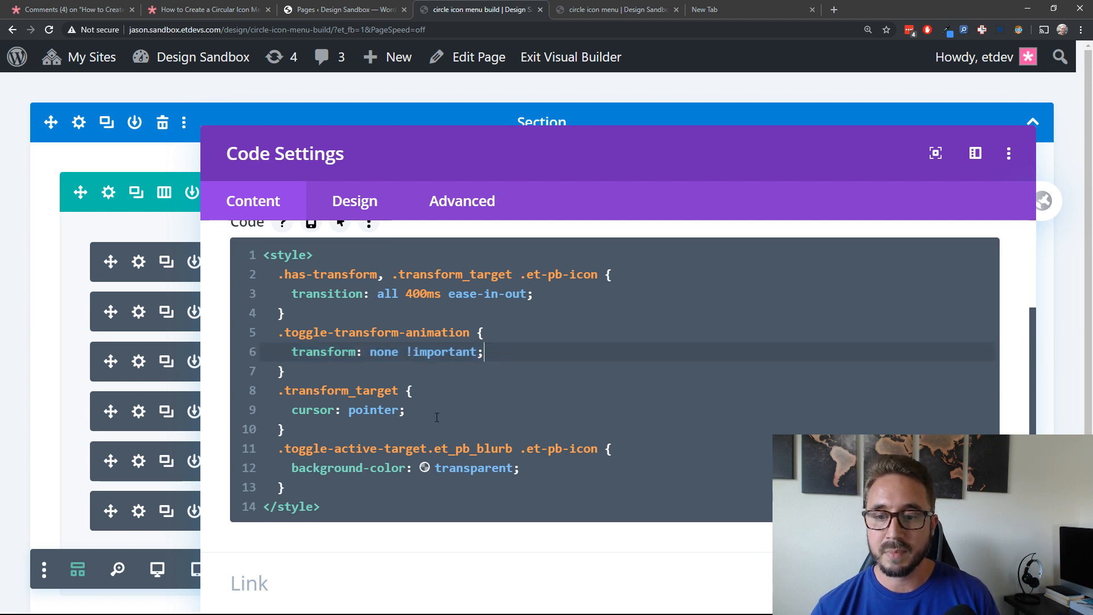
click(427, 414)
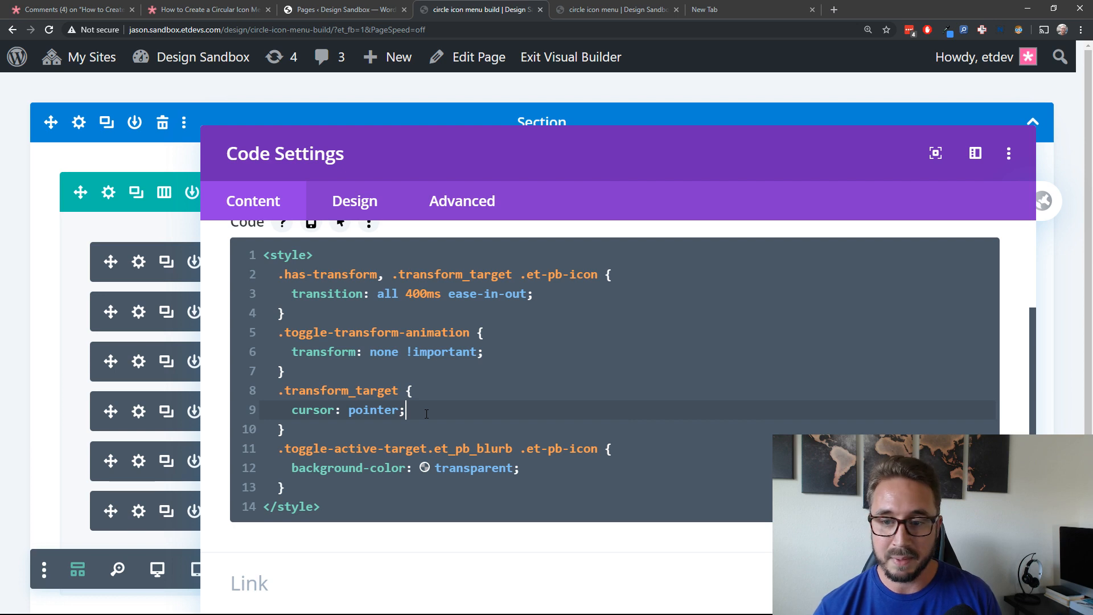
drag(426, 414, 270, 402)
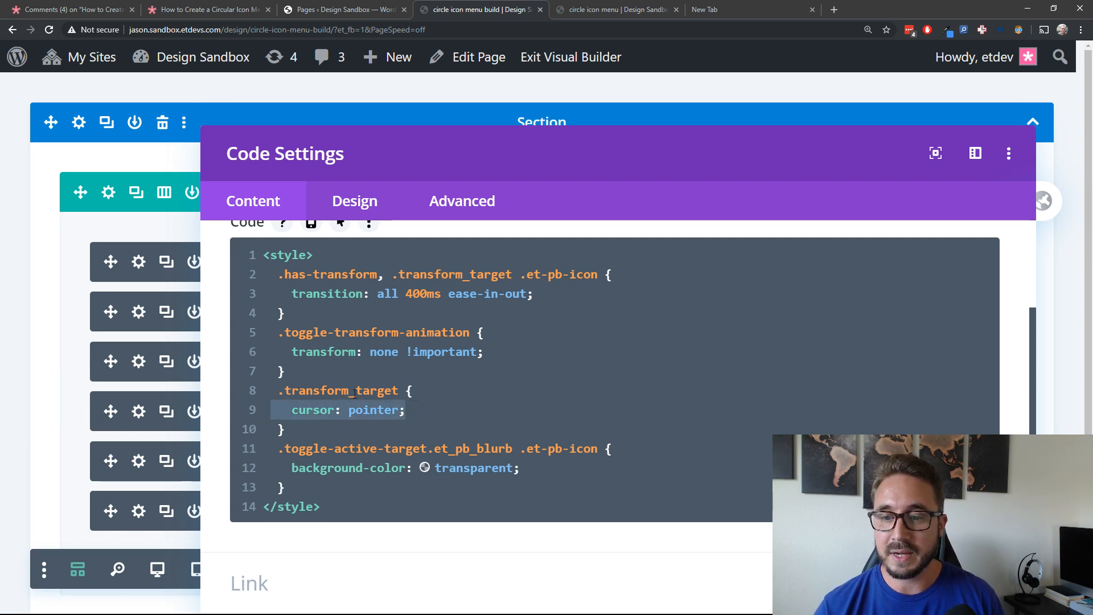
click(415, 408)
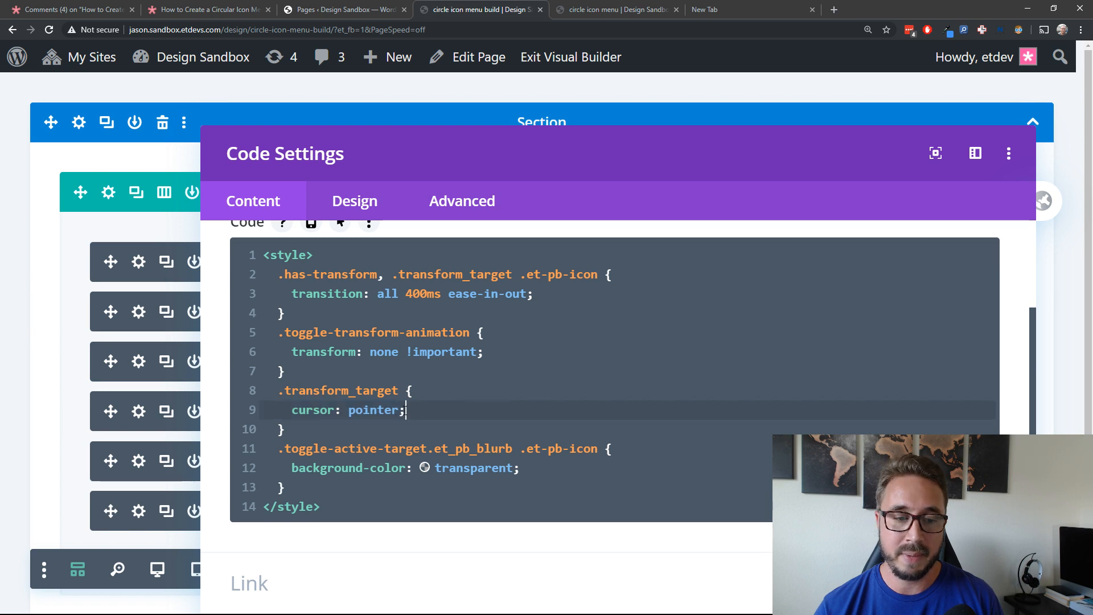
scroll(425, 404, down, 1)
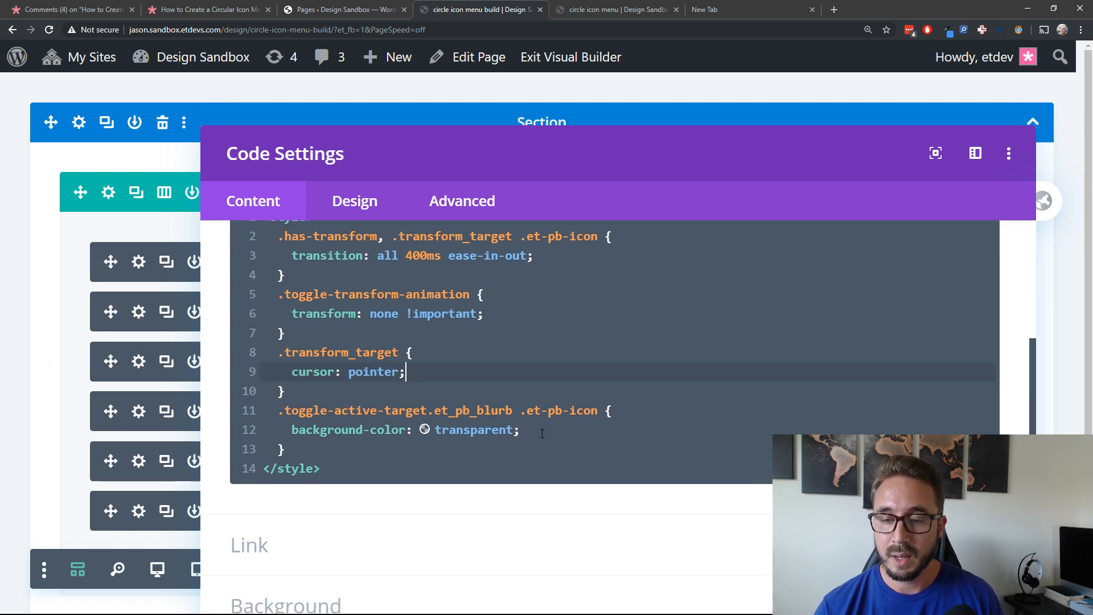
drag(542, 433, 294, 422)
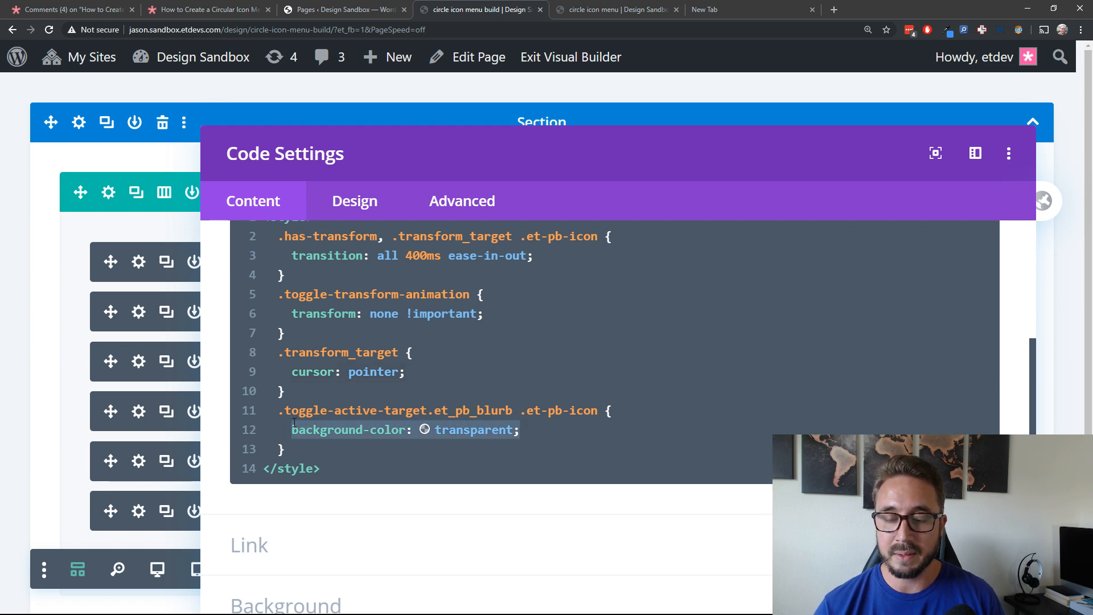
click(524, 432)
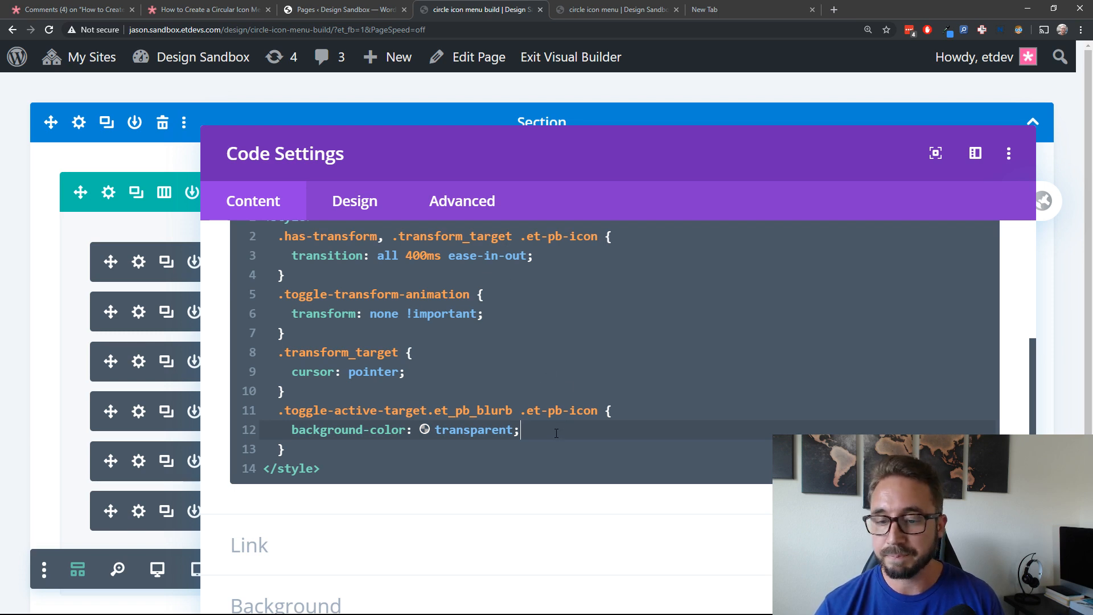
- Review the style block as a whole, checking its opening and closing style tags
scroll(546, 445, up, 1)
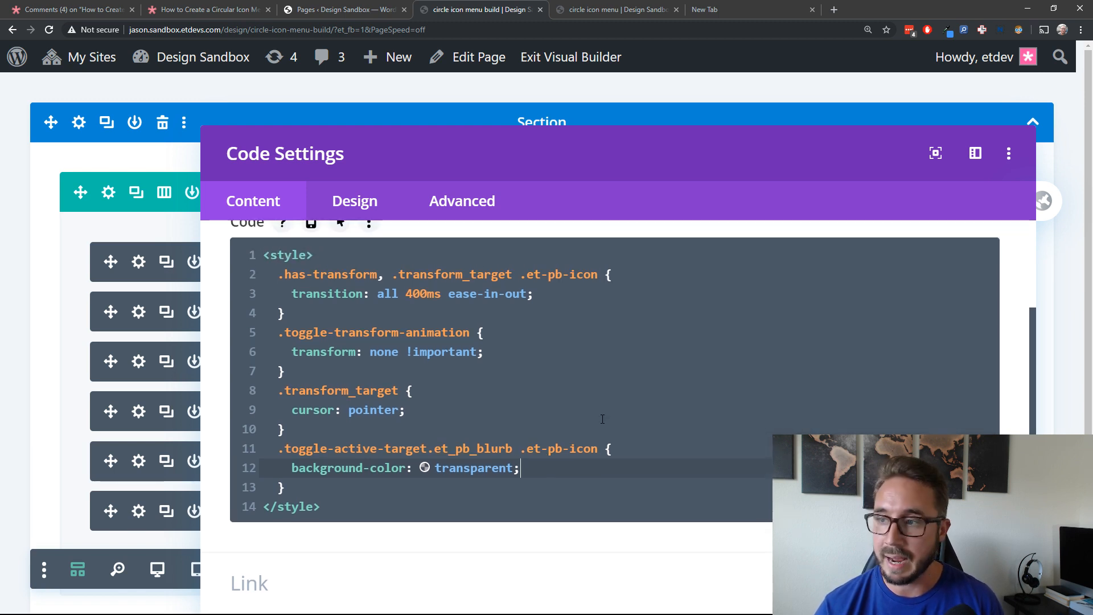
scroll(603, 419, down, 1)
click(482, 468)
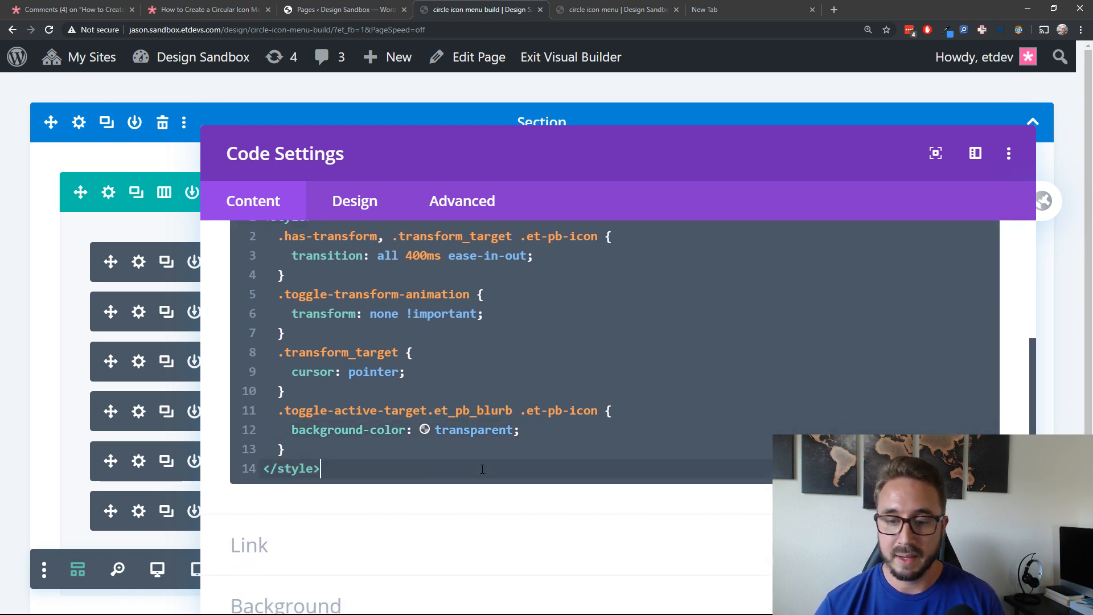
scroll(471, 438, up, 4)
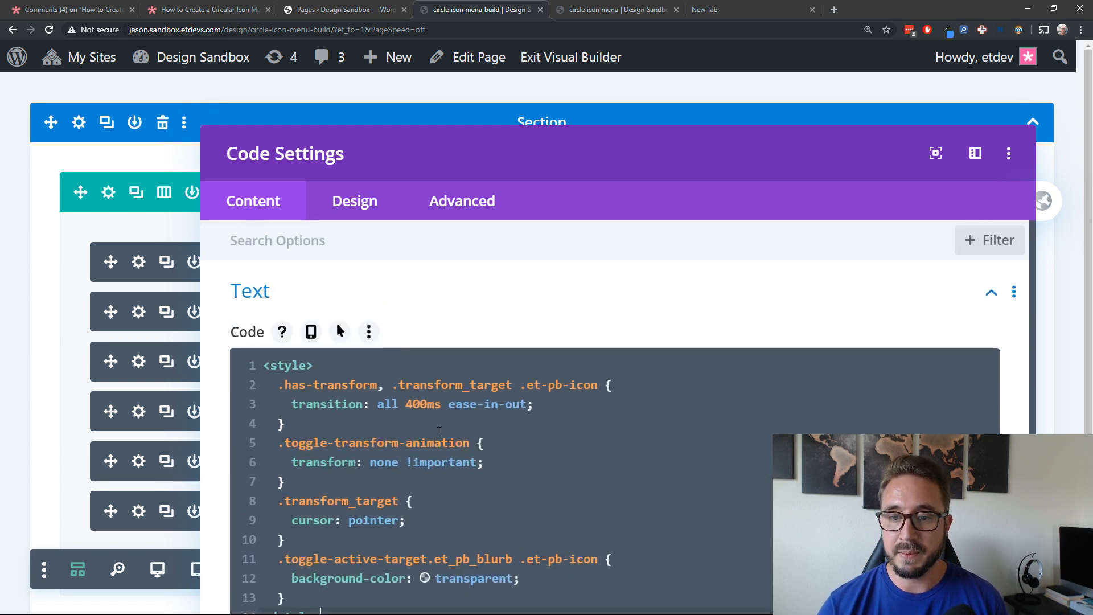
scroll(374, 501, down, 3)
drag(373, 501, 266, 506)
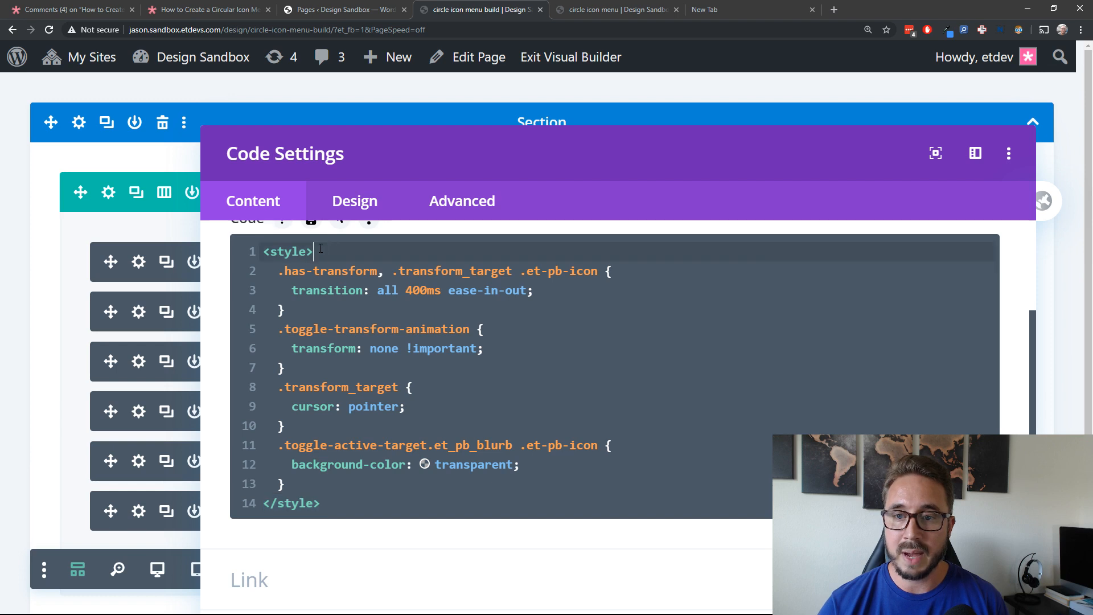
drag(332, 248, 267, 251)
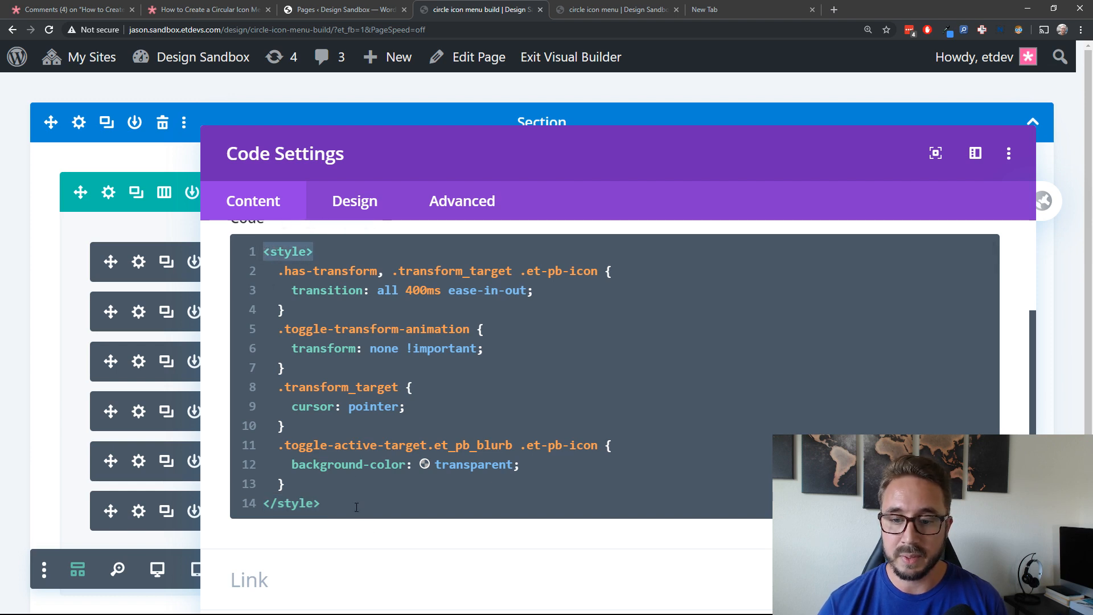
- Below the closing style tag, paste the jQuery script that toggles toggle-active-target and toggle-transform-animation when .transform_target is clicked
click(413, 500)
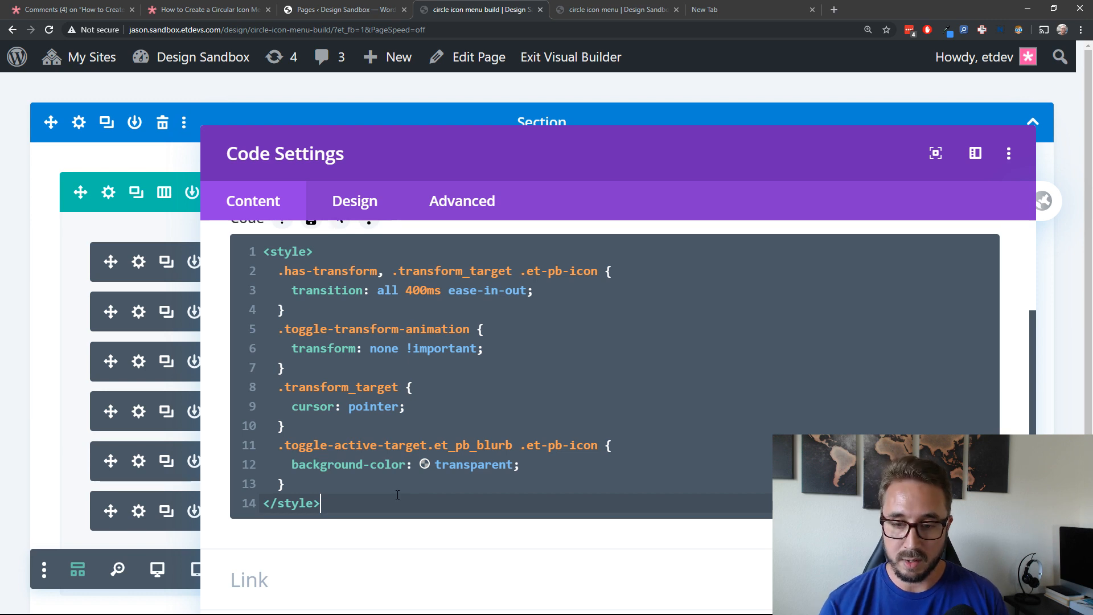
key(Return)
key(Return)
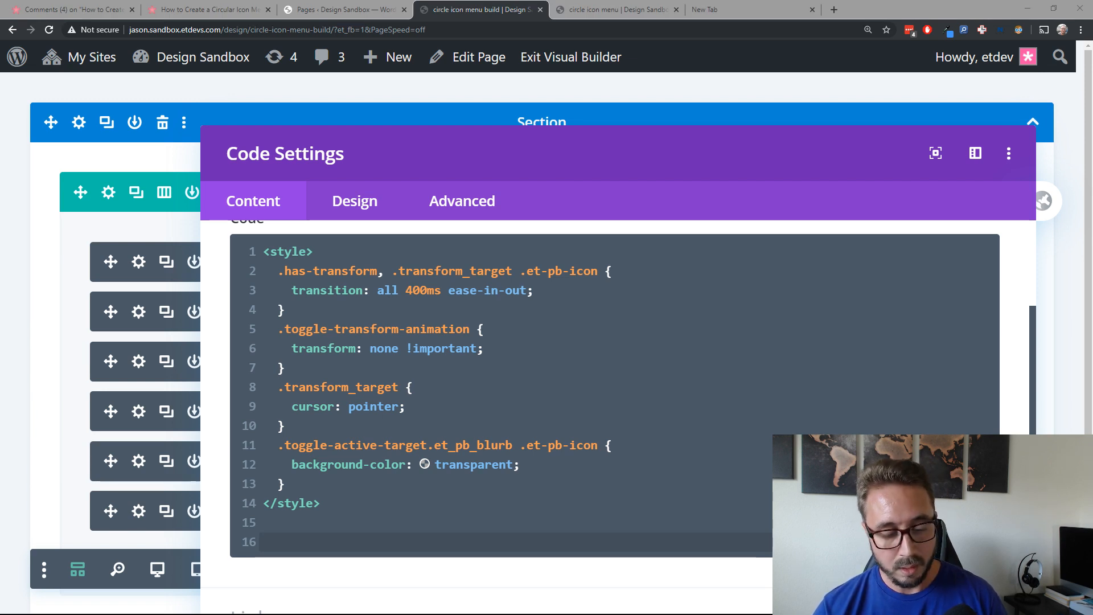
click(336, 543)
key(ctrl+v)
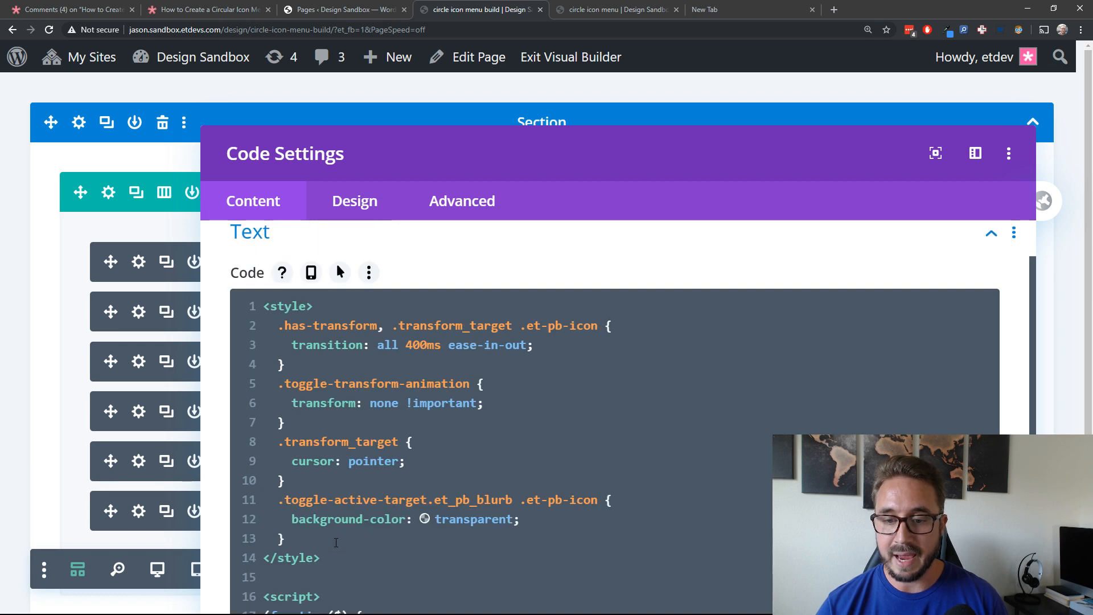
- Examine the pasted script's click function, its two toggleClass lines and its script tags
scroll(364, 485, down, 4)
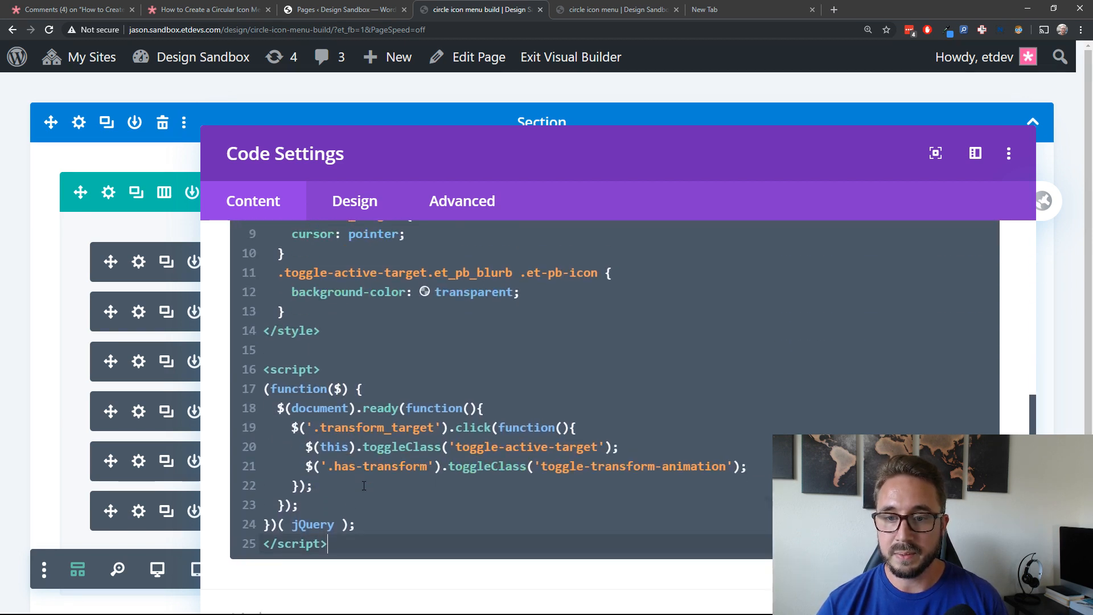
scroll(364, 485, down, 2)
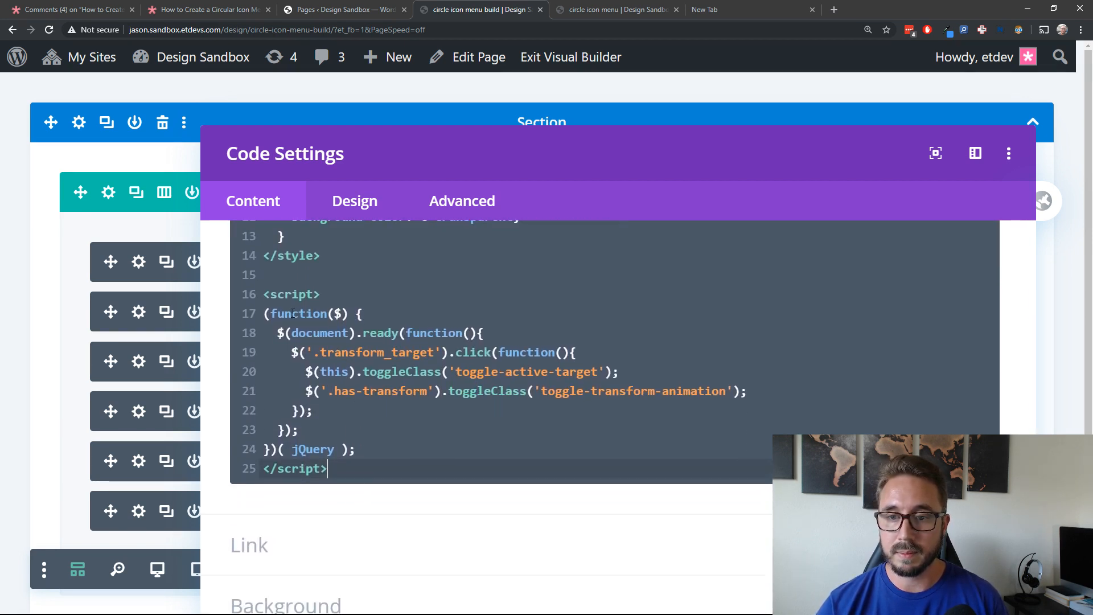
mouse_move(377, 475)
mouse_down()
mouse_move(342, 450)
mouse_move(307, 296)
mouse_move(311, 346)
mouse_move(374, 466)
mouse_up()
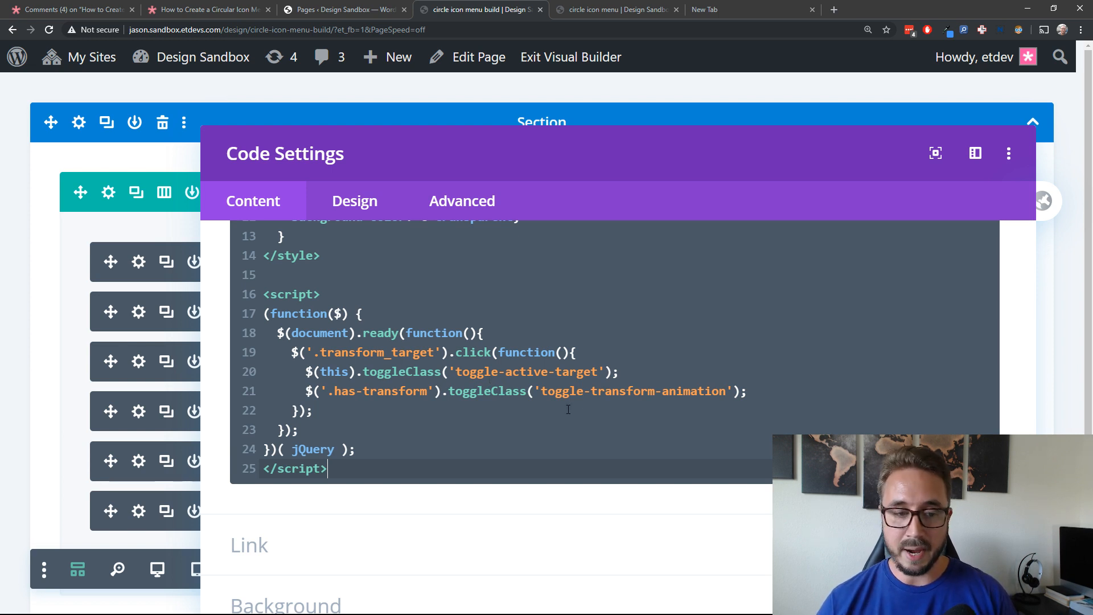
click(648, 437)
scroll(648, 438, up, 2)
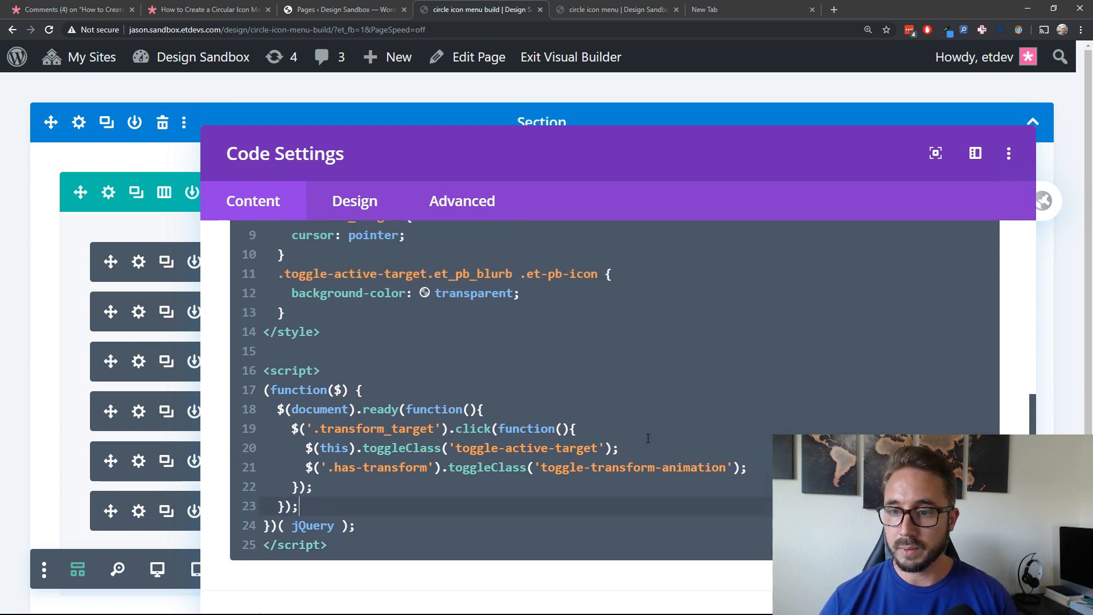
scroll(648, 437, down, 2)
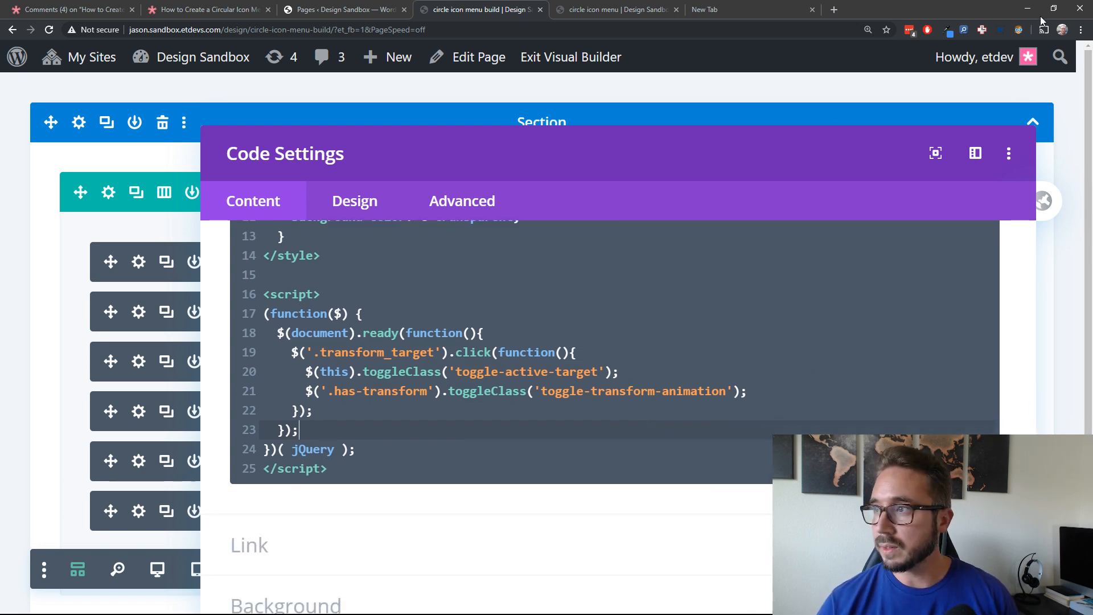
- Reset the browser zoom to 100% and save the Code module's settings
click(1082, 29)
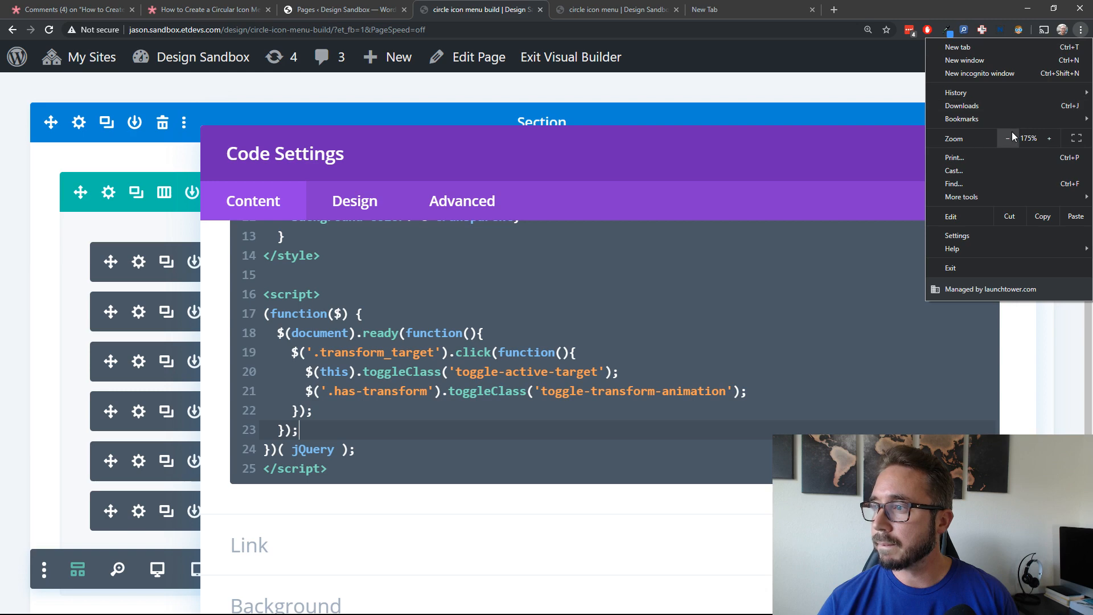
click(1008, 139)
click(1008, 139)
click(1008, 138)
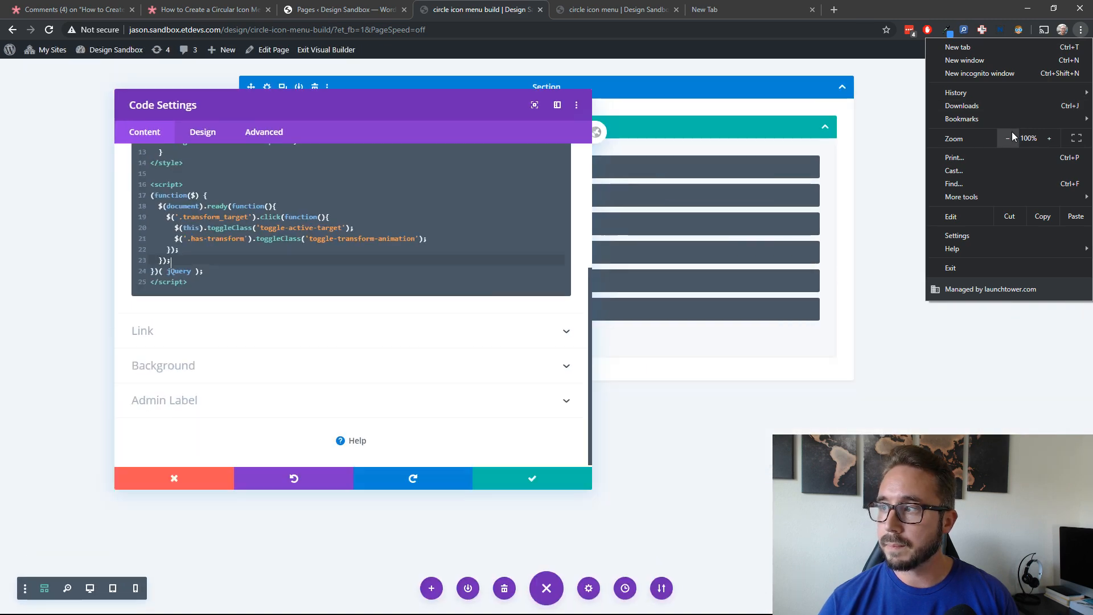
click(1008, 138)
click(550, 467)
click(588, 485)
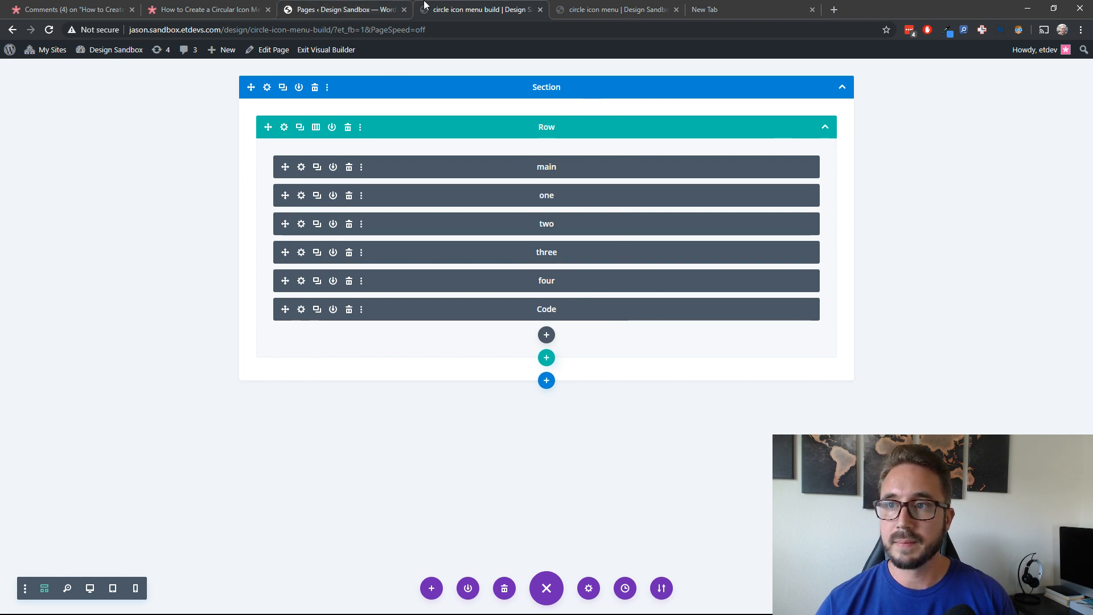
- Open the live page in a separate browser tab and test expanding and collapsing the circular menu with the hamburger icon
right_click(334, 51)
key(Escape)
click(604, 9)
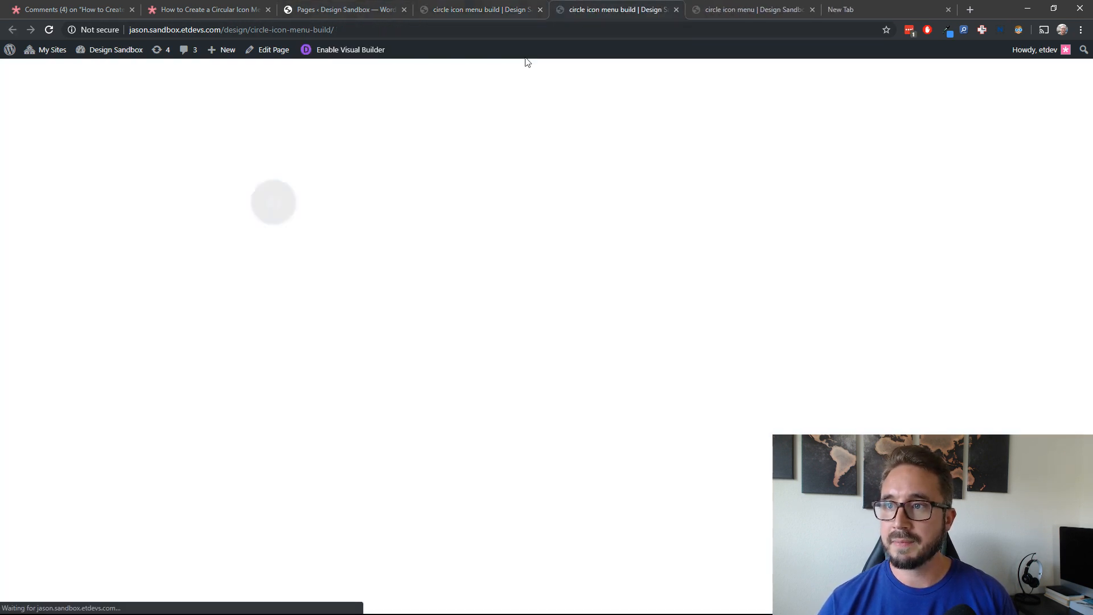
click(275, 212)
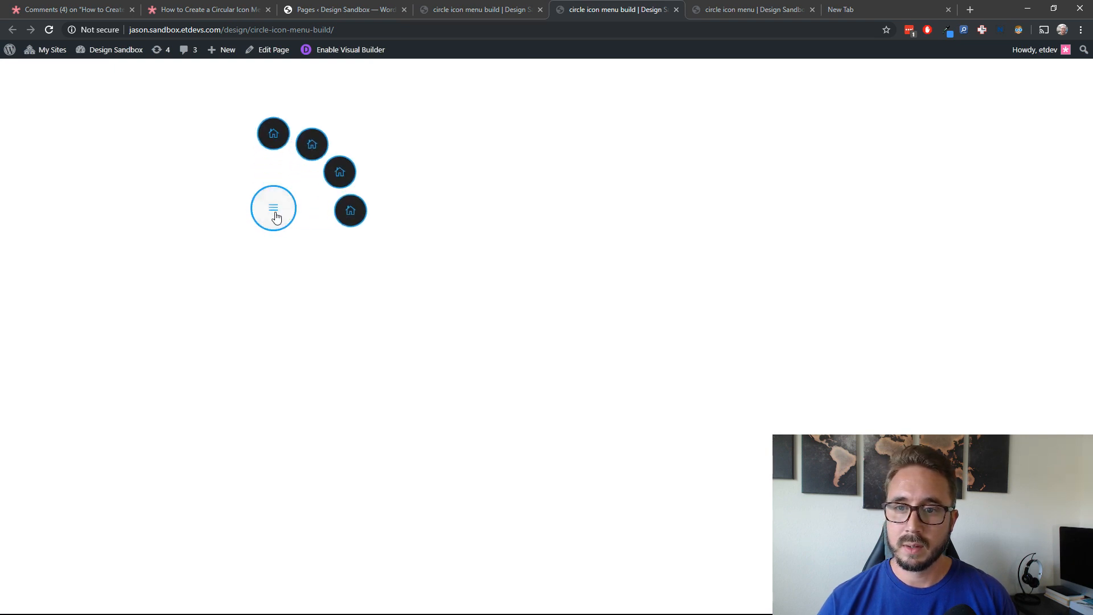
click(275, 213)
click(276, 217)
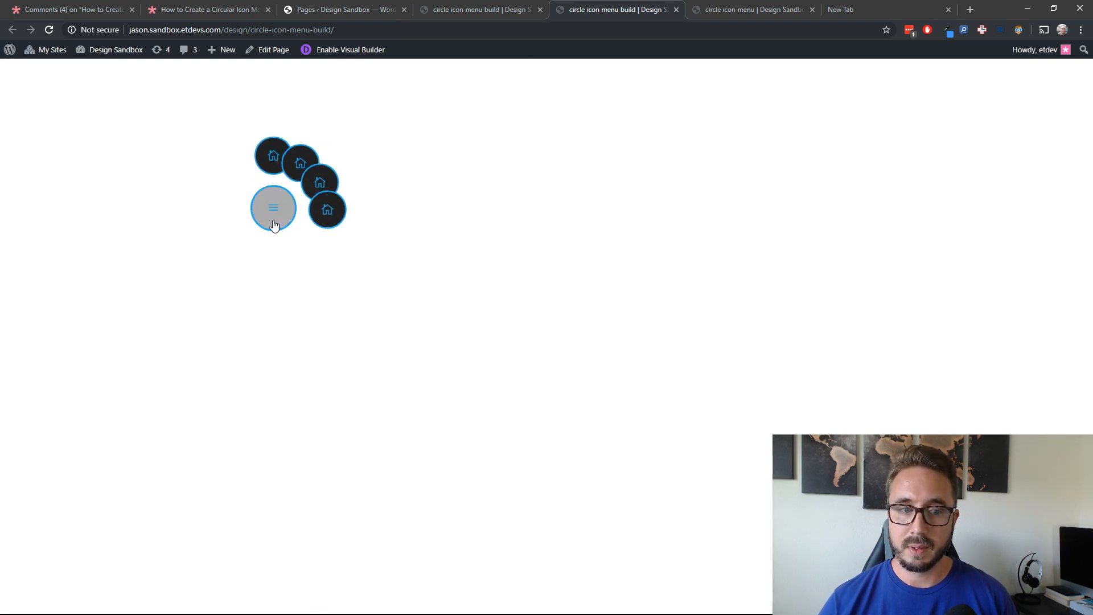
click(272, 226)
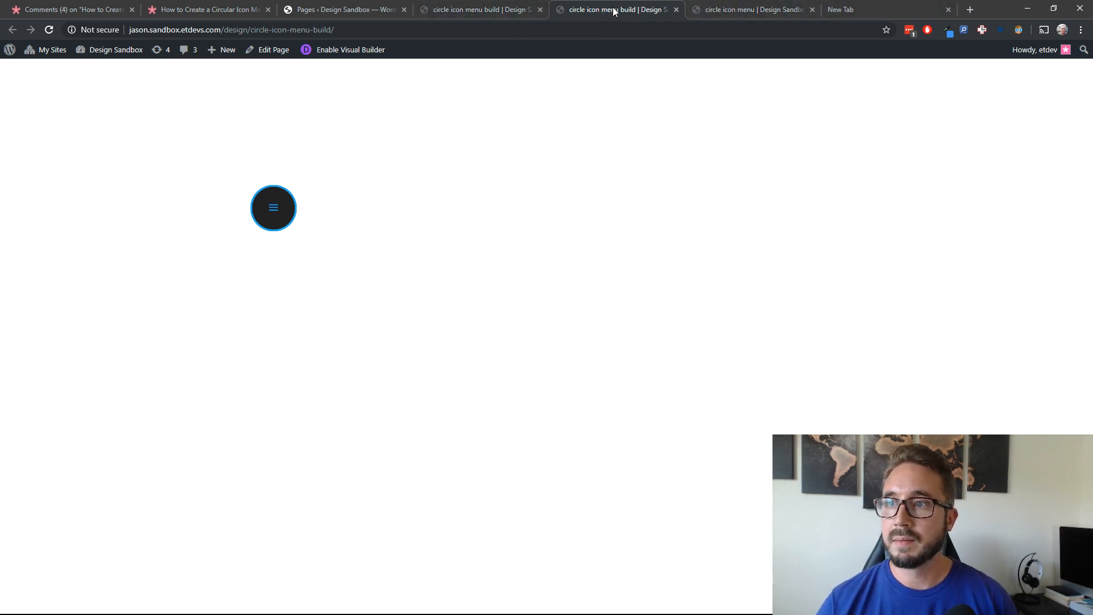
- Return to the builder page, reopen the Code module to review its style and script, and close it without changes
click(488, 10)
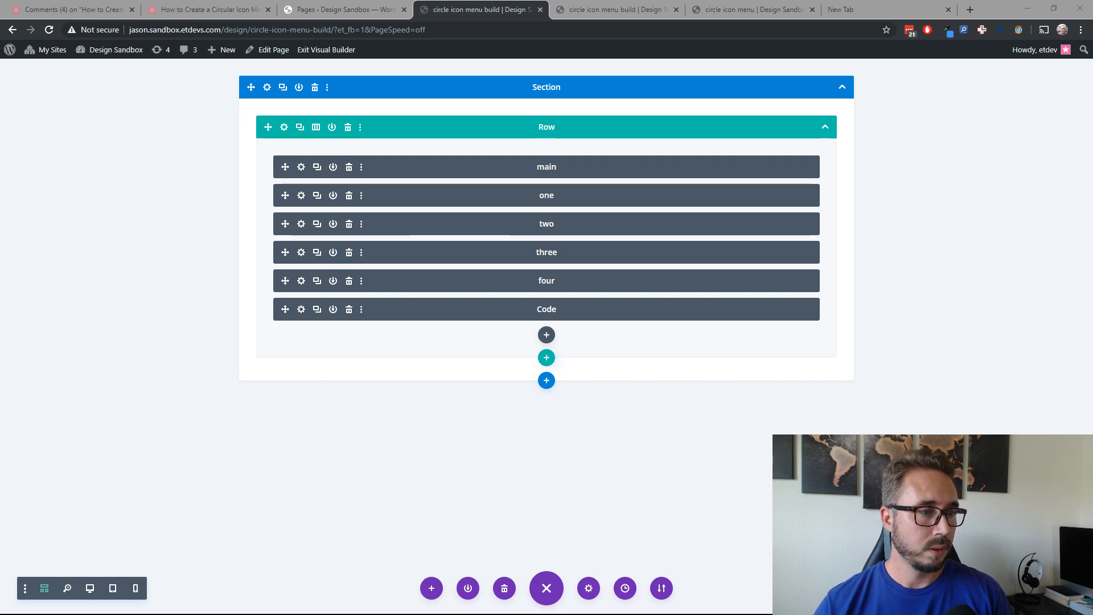
click(823, 416)
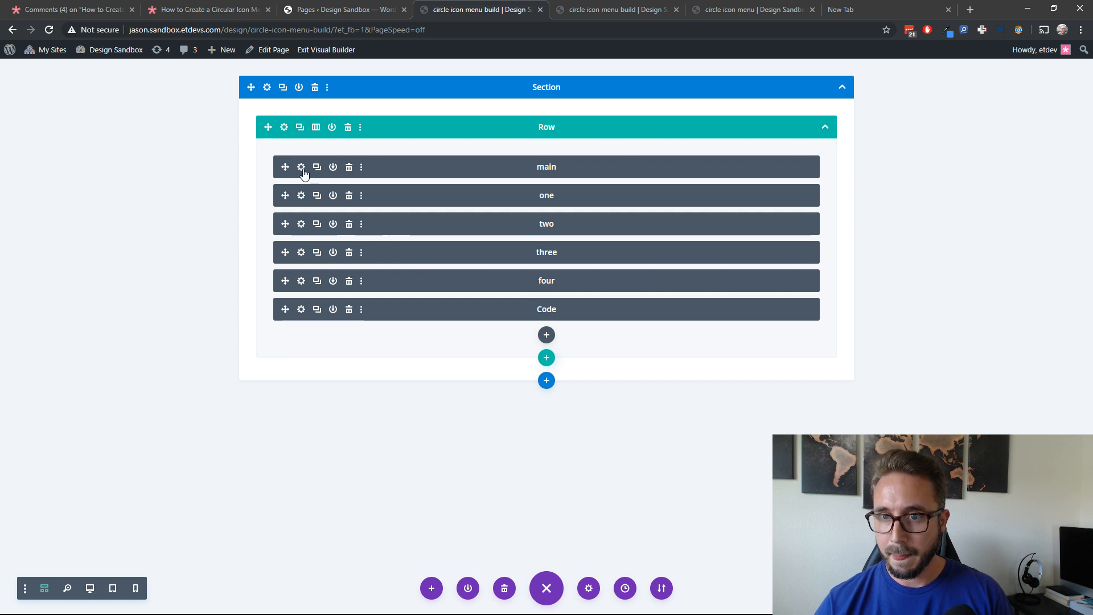
click(301, 309)
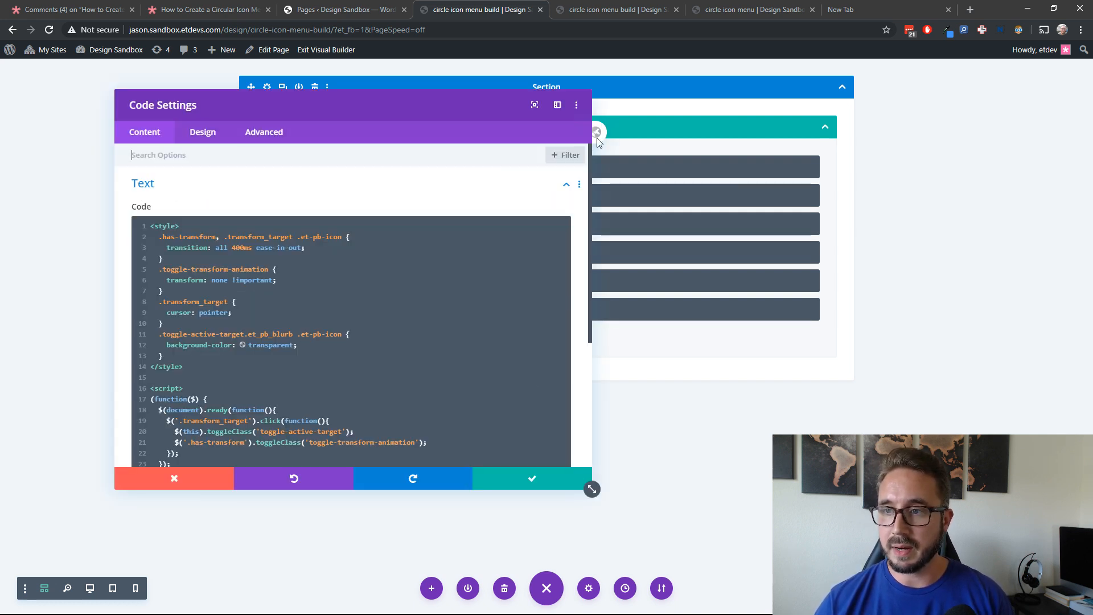
click(174, 478)
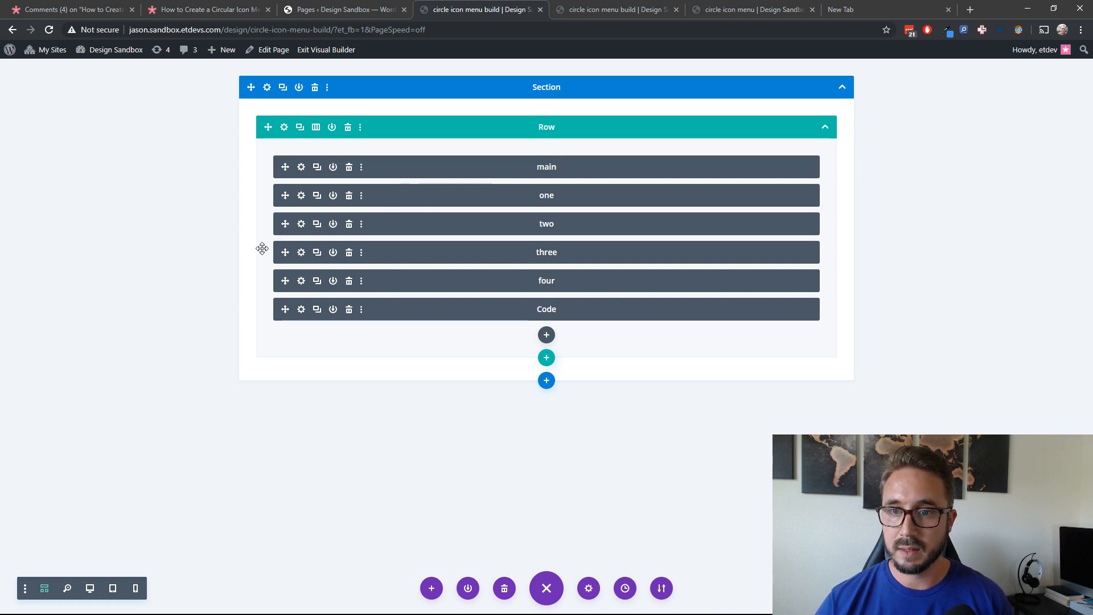
- For the modules main, one, two, three and four together, set the Main Element CSS position to fixed !important and save
ctrl+click(410, 169)
ctrl+click(405, 194)
ctrl+click(402, 229)
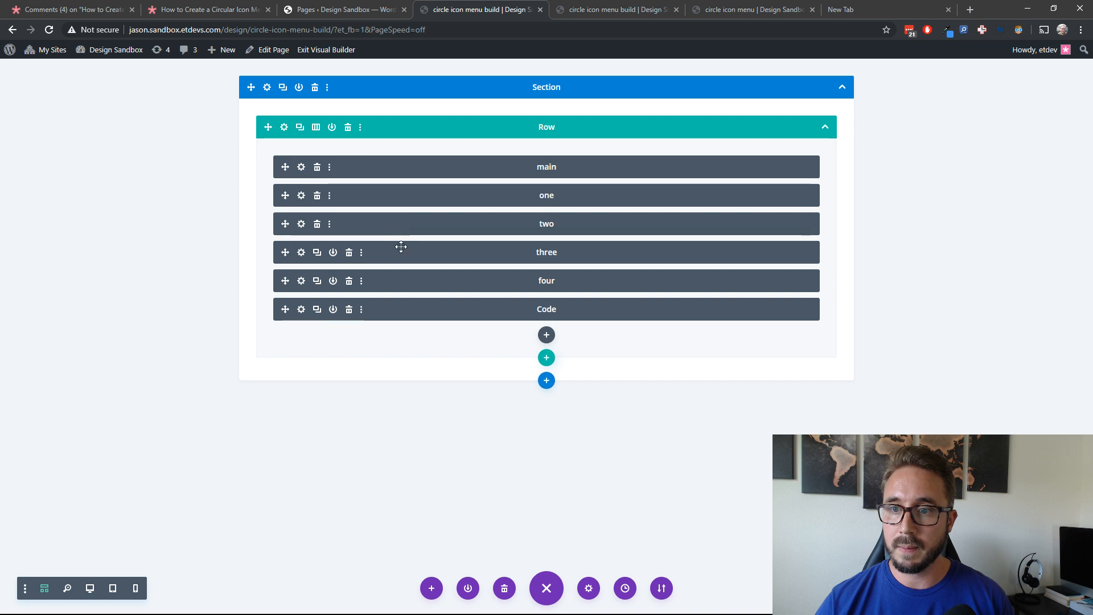
ctrl+click(401, 247)
ctrl+click(402, 281)
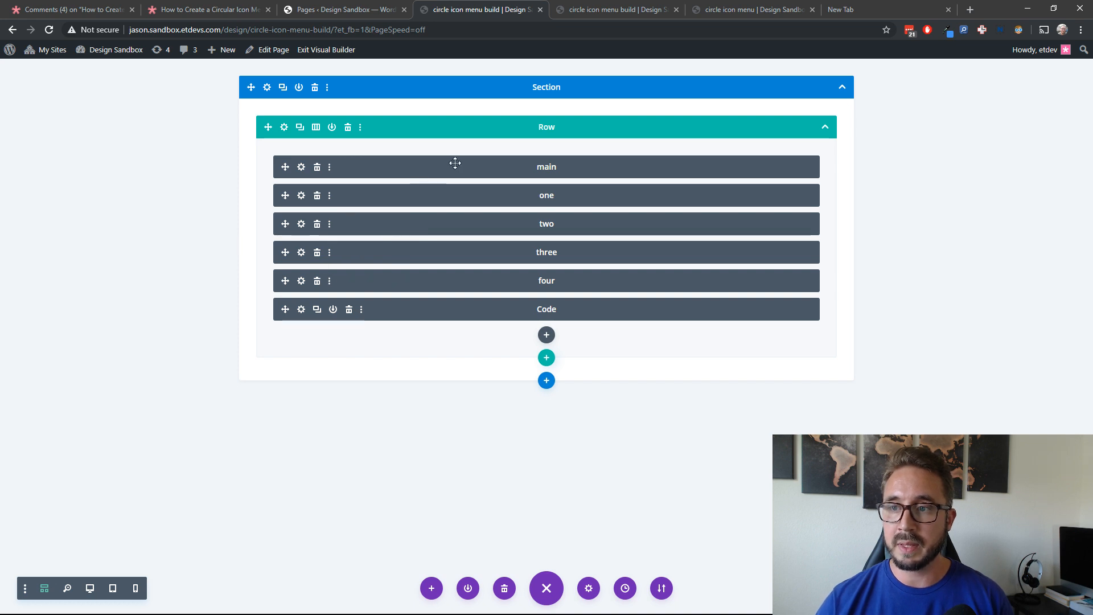
click(301, 167)
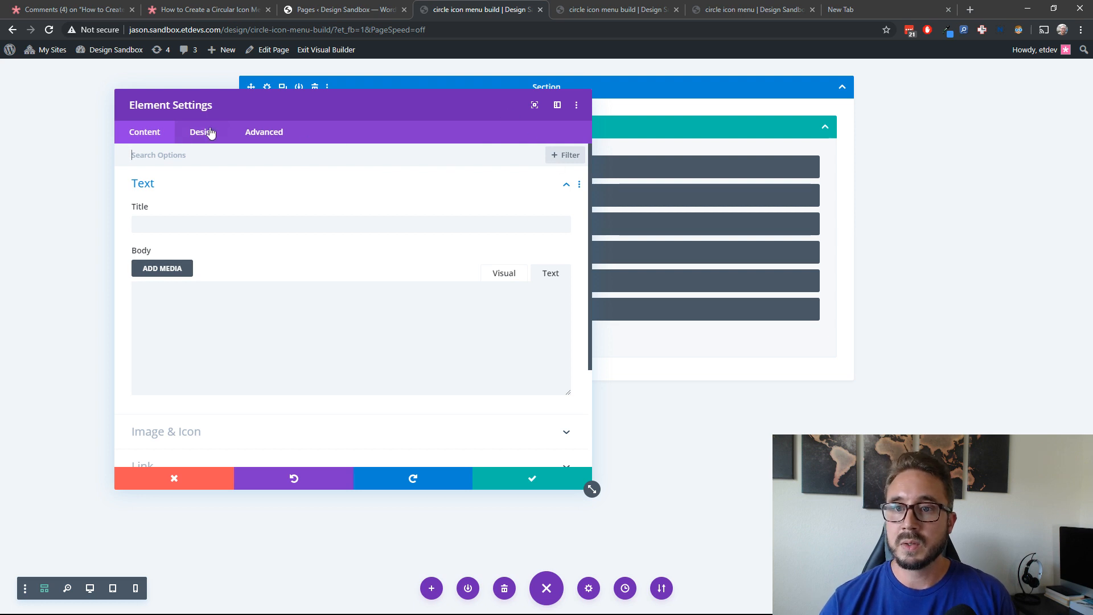
click(278, 135)
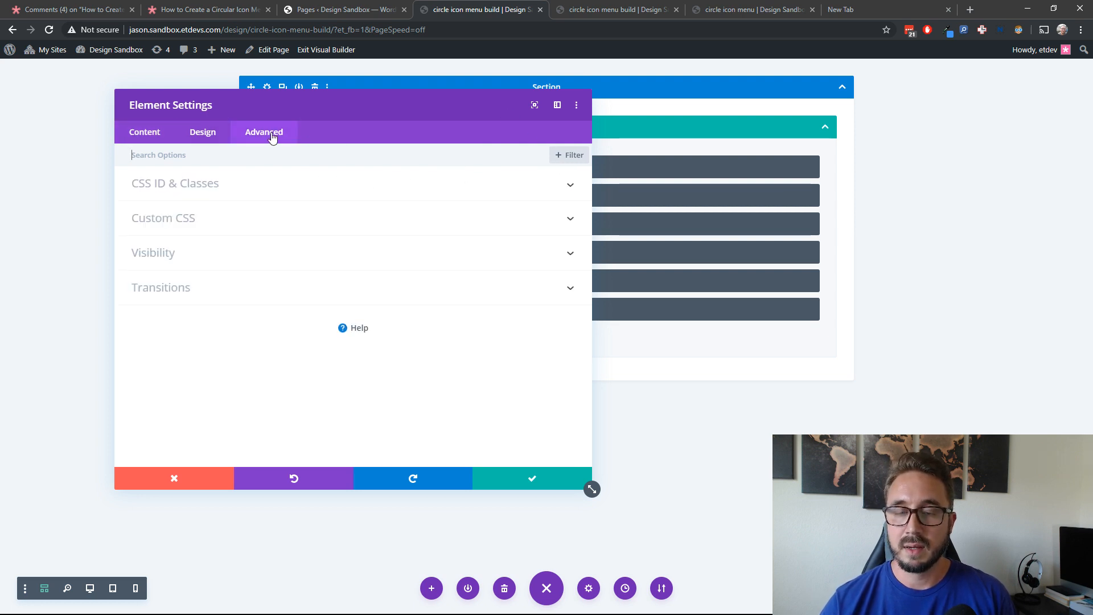
click(307, 218)
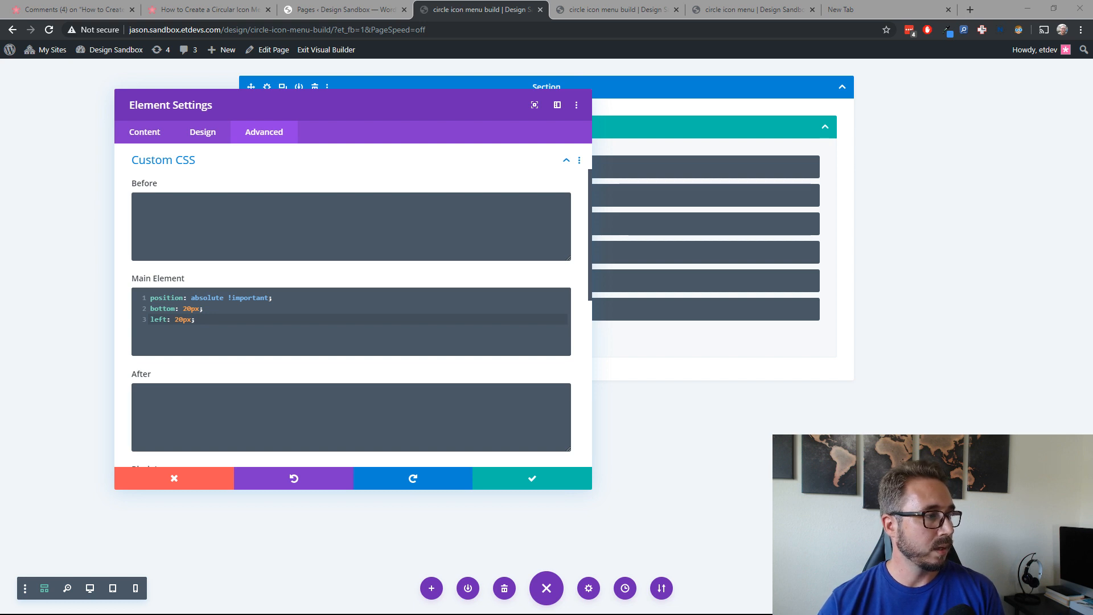
click(200, 297)
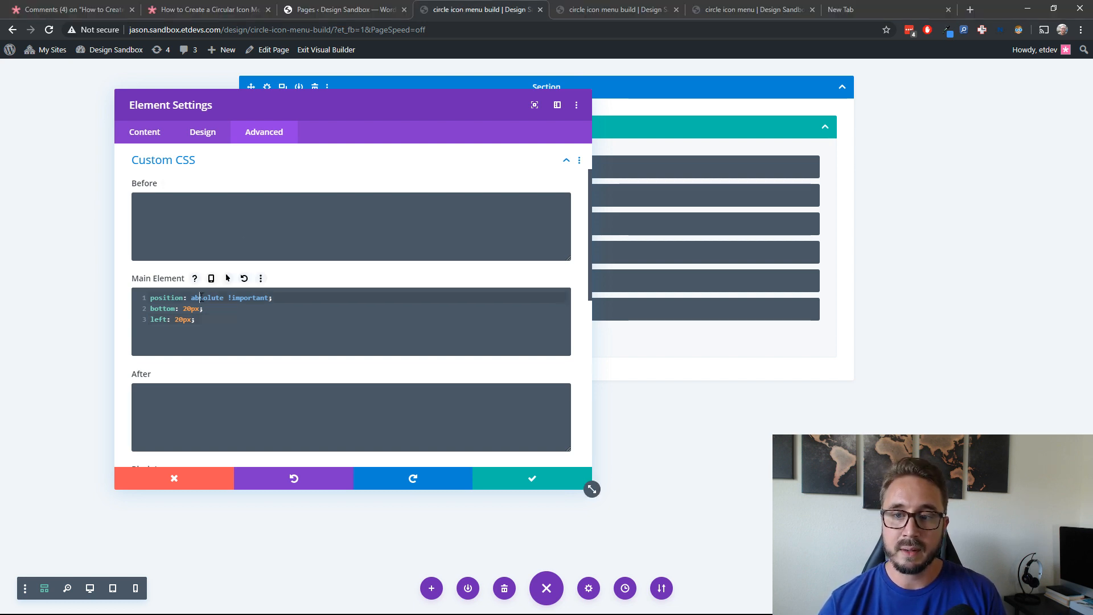
double_click(201, 298)
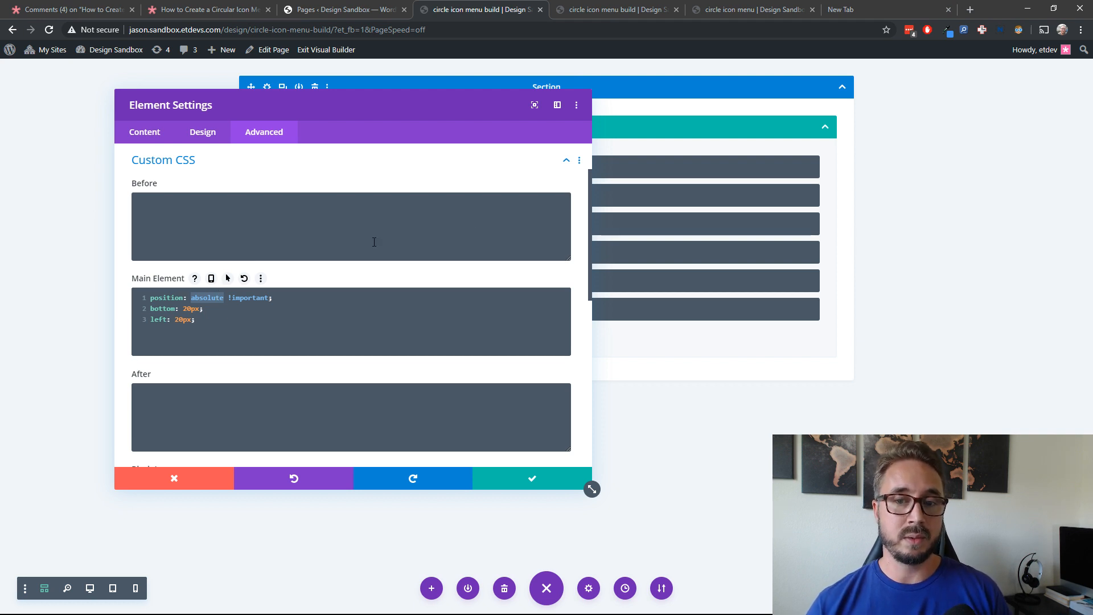
text(fixed)
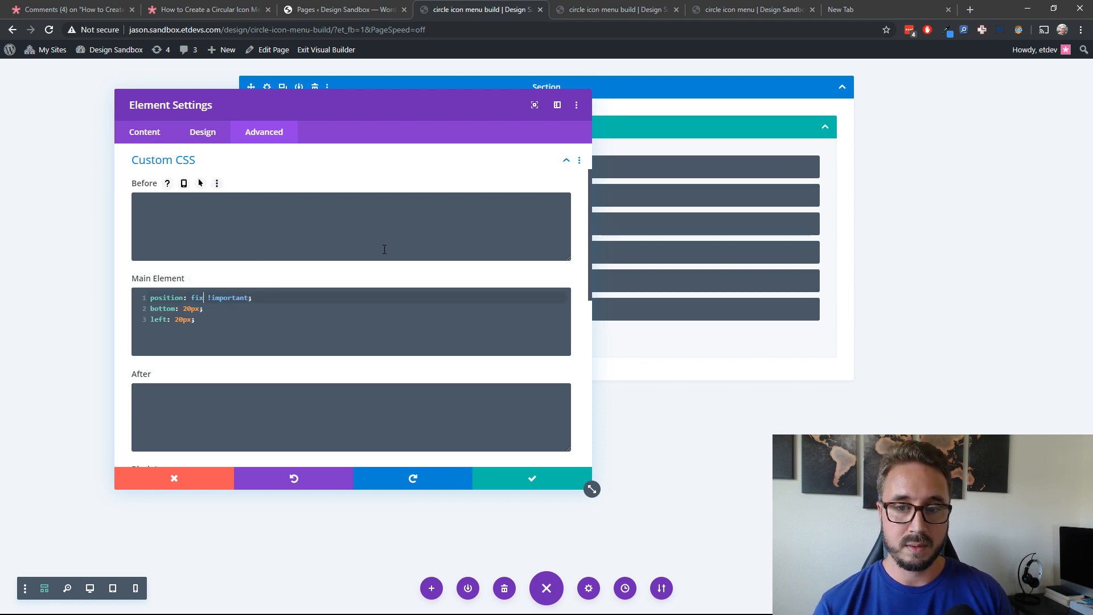
click(403, 297)
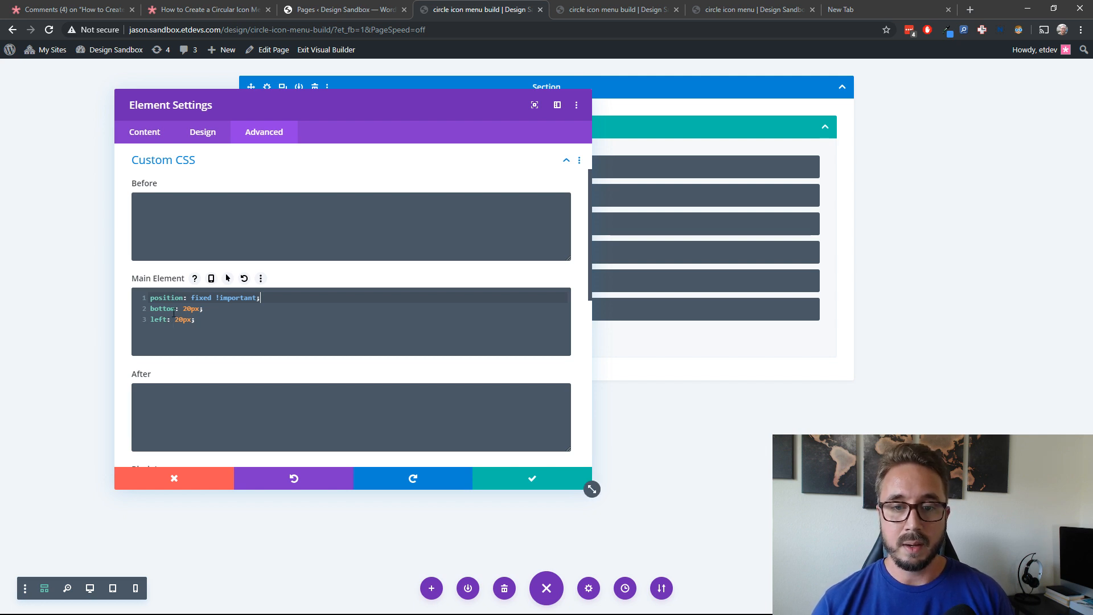
click(529, 483)
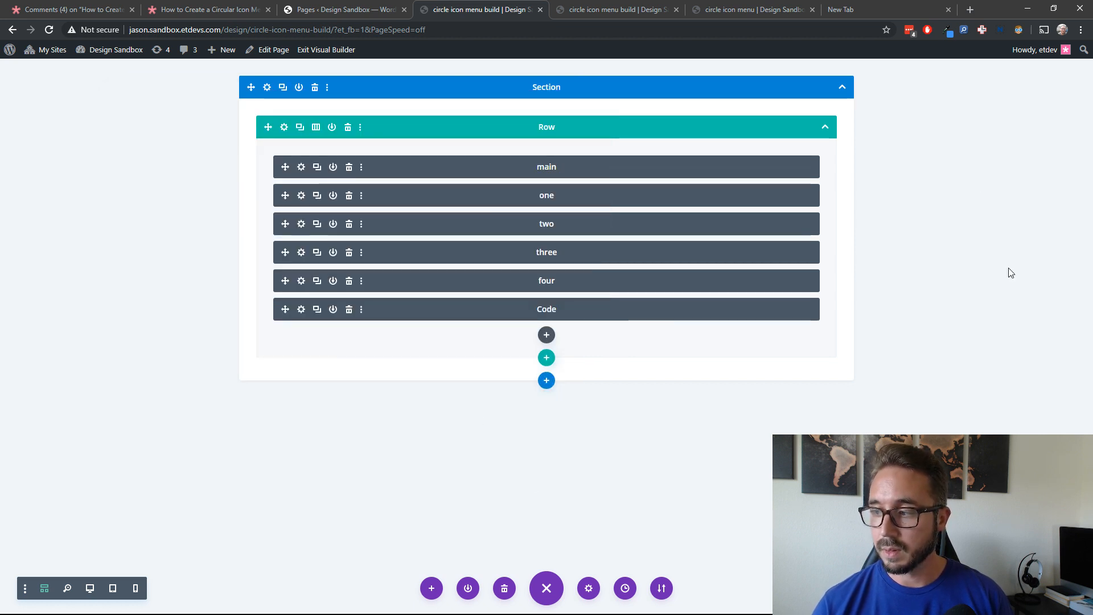
- Reload the live page in its own browser tab and test opening and closing the circular menu with the hamburger icon
click(614, 9)
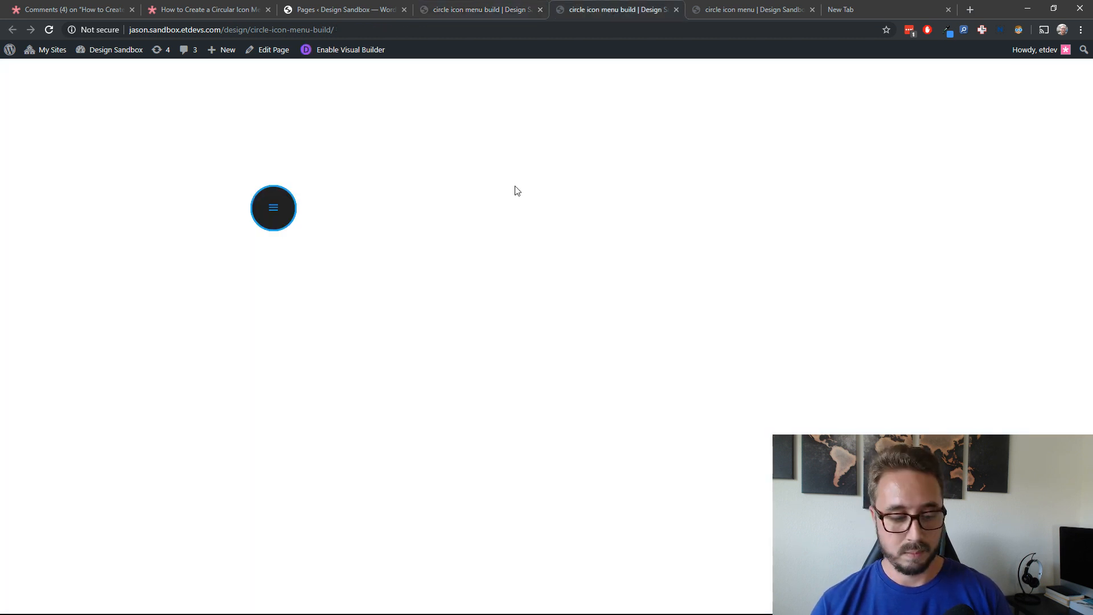
key(F5)
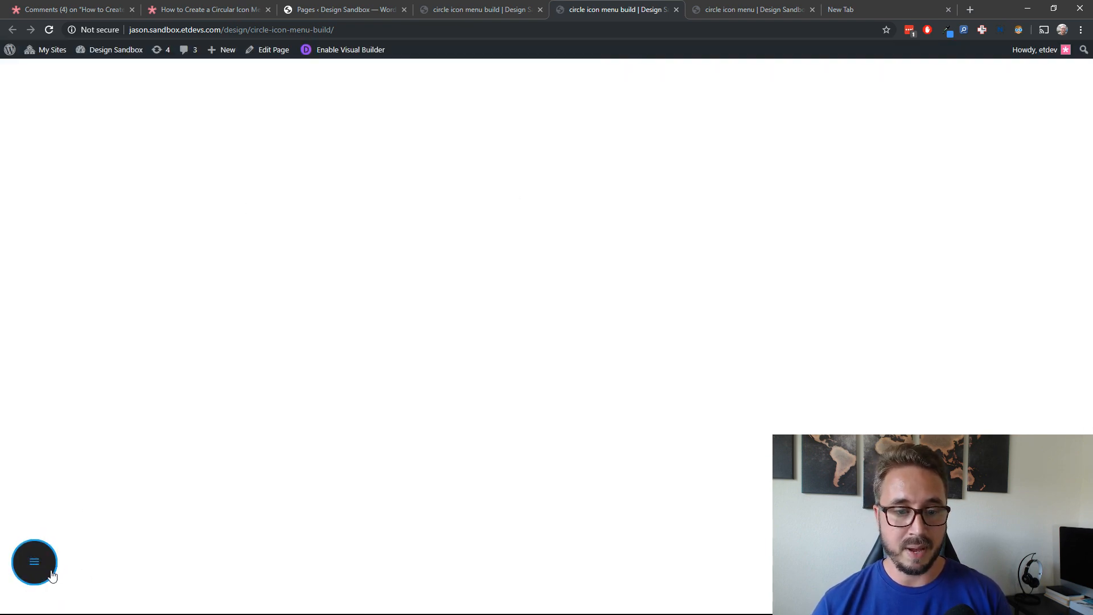
click(52, 576)
click(39, 574)
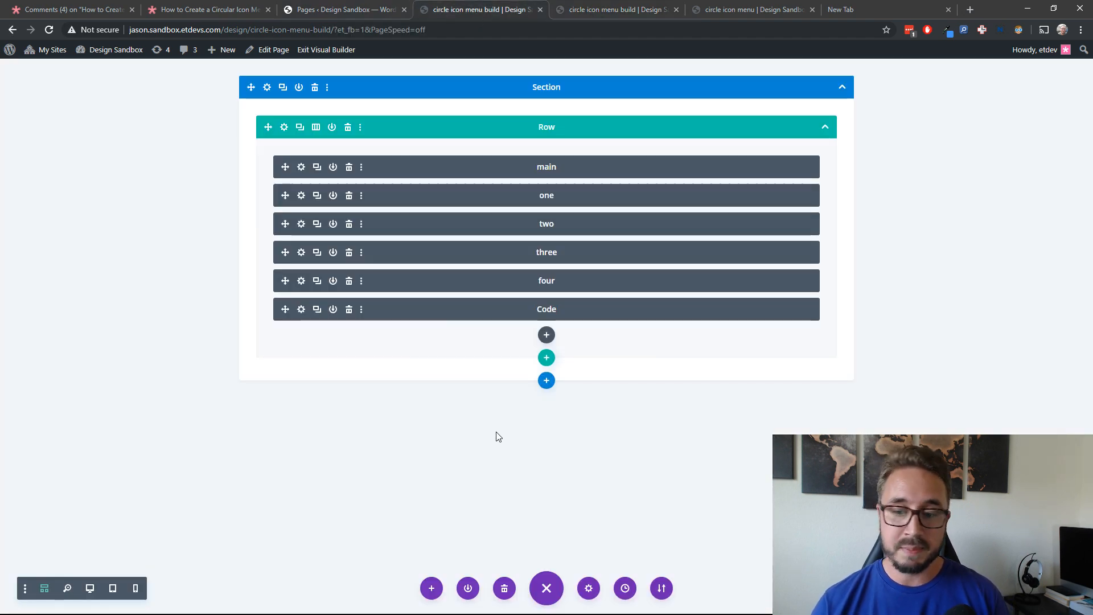
- Return to the builder, switch to desktop view and add the premade Eye Doctor Landing Page layout without replacing existing content
click(432, 590)
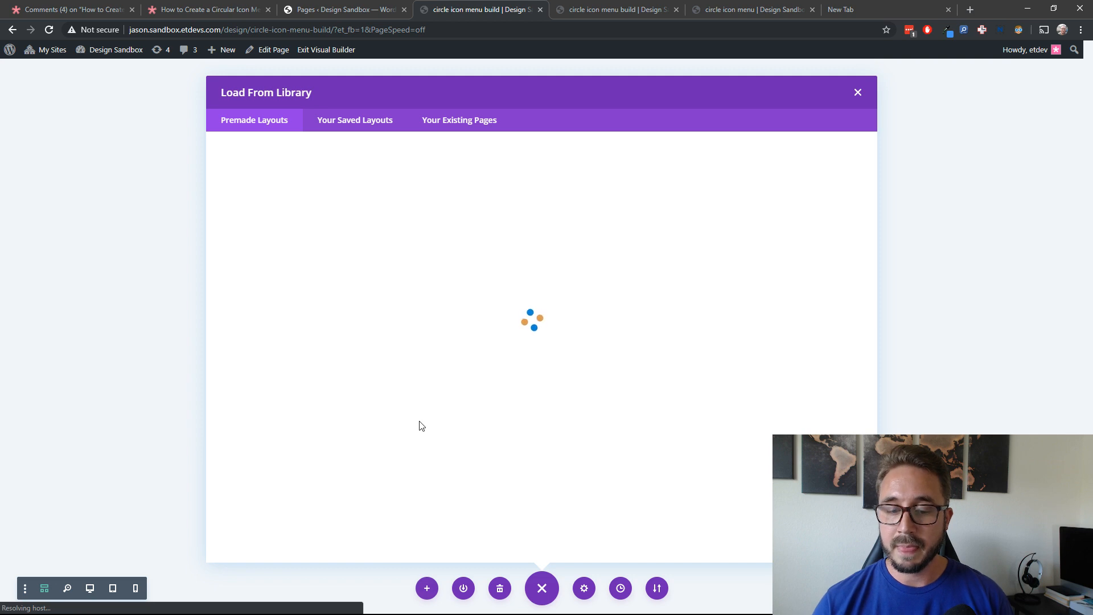
click(90, 590)
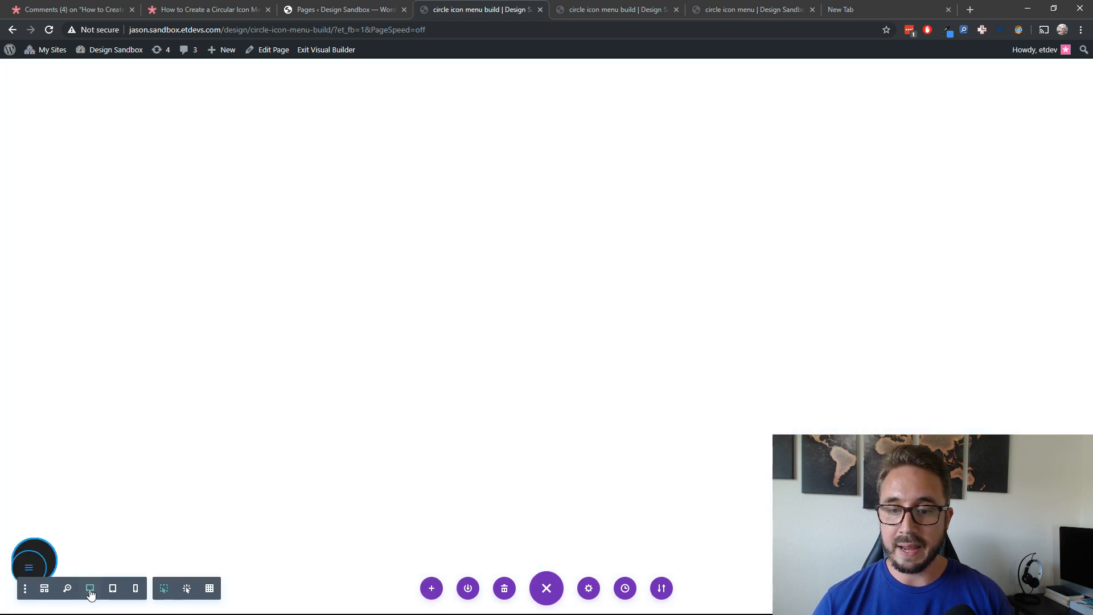
click(435, 594)
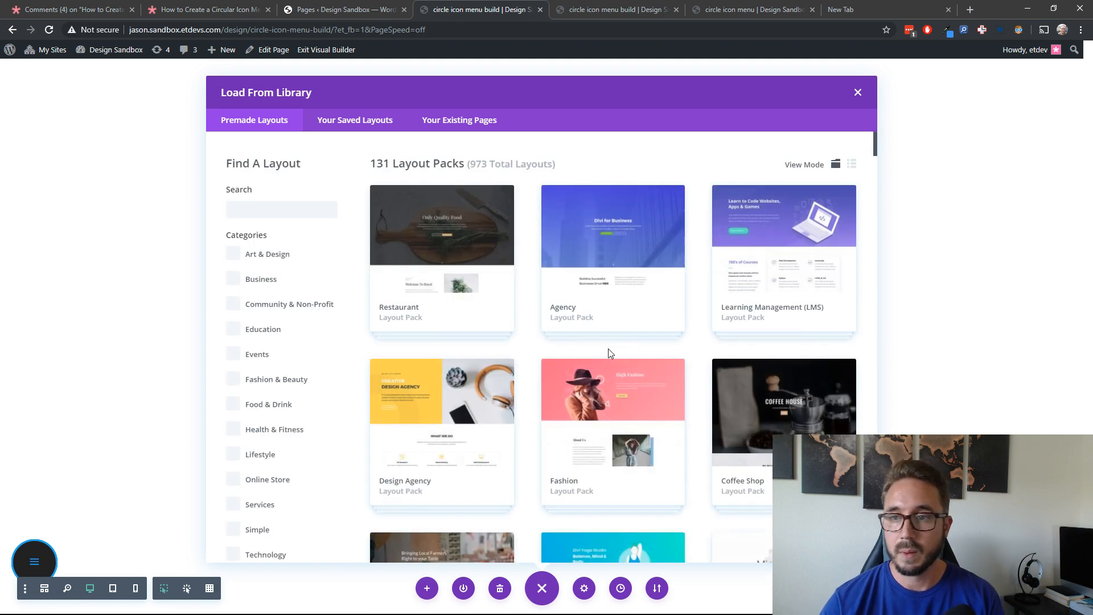
scroll(608, 349, down, 20)
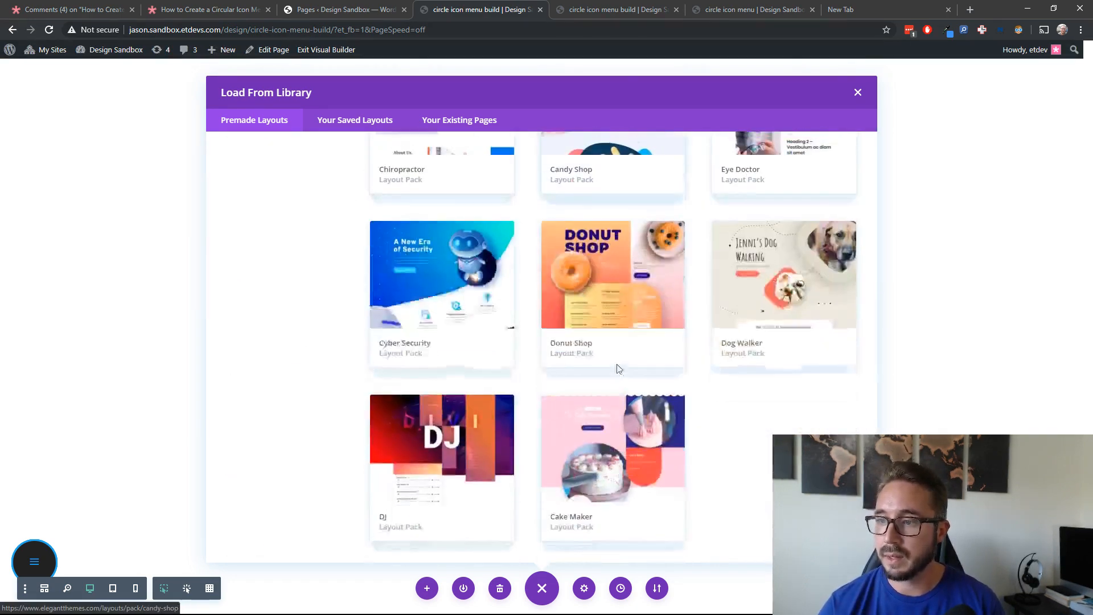
scroll(615, 367, up, 6)
click(775, 424)
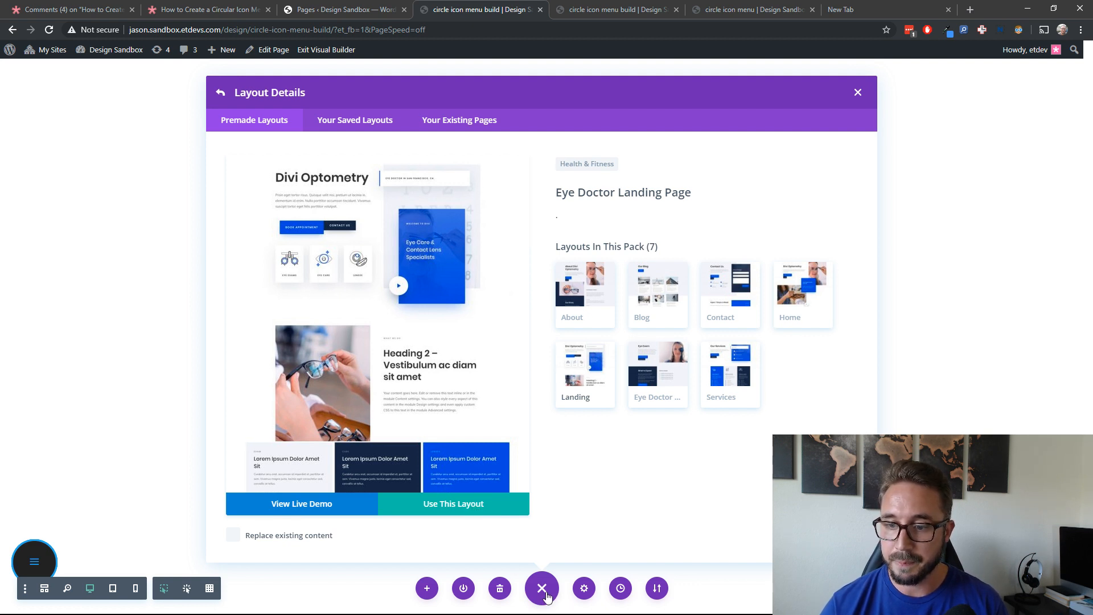
click(479, 505)
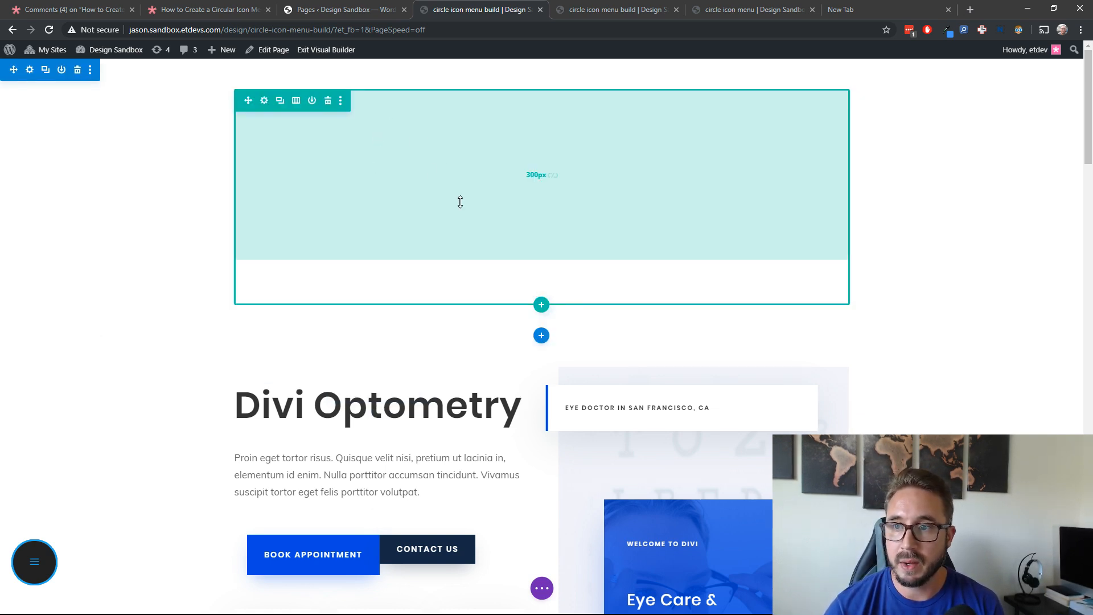
- Remove the top padding of the menu's row and move its section below the layout's last section
drag(456, 201, 469, 30)
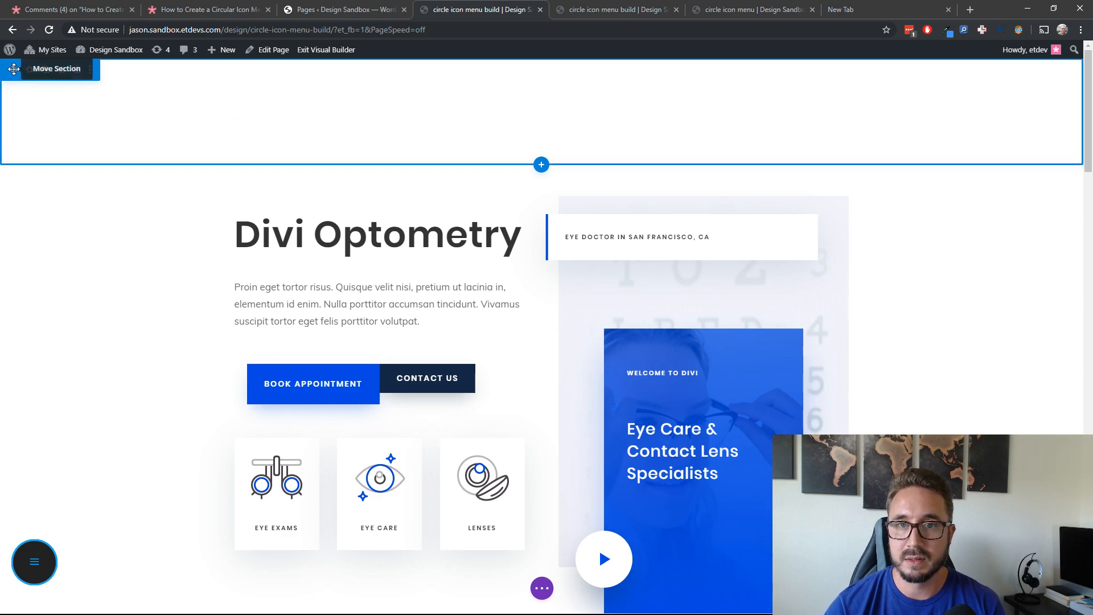
mouse_move(13, 69)
mouse_down()
mouse_move(122, 193)
mouse_move(134, 230)
mouse_move(188, 276)
mouse_move(300, 520)
mouse_move(311, 572)
mouse_up()
scroll(134, 230, down, 10)
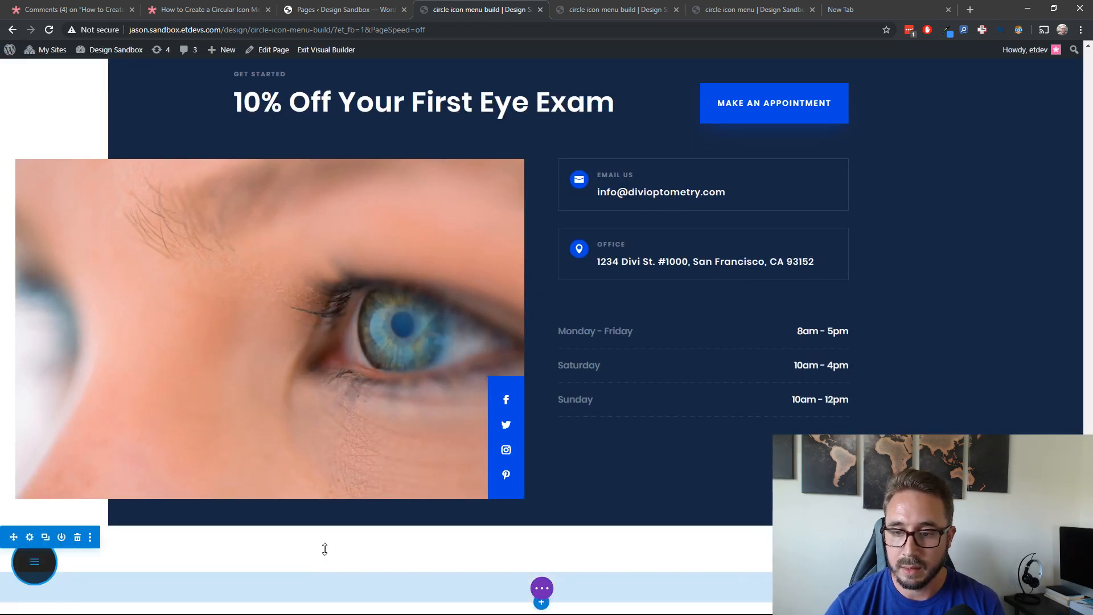
scroll(376, 523, down, 1)
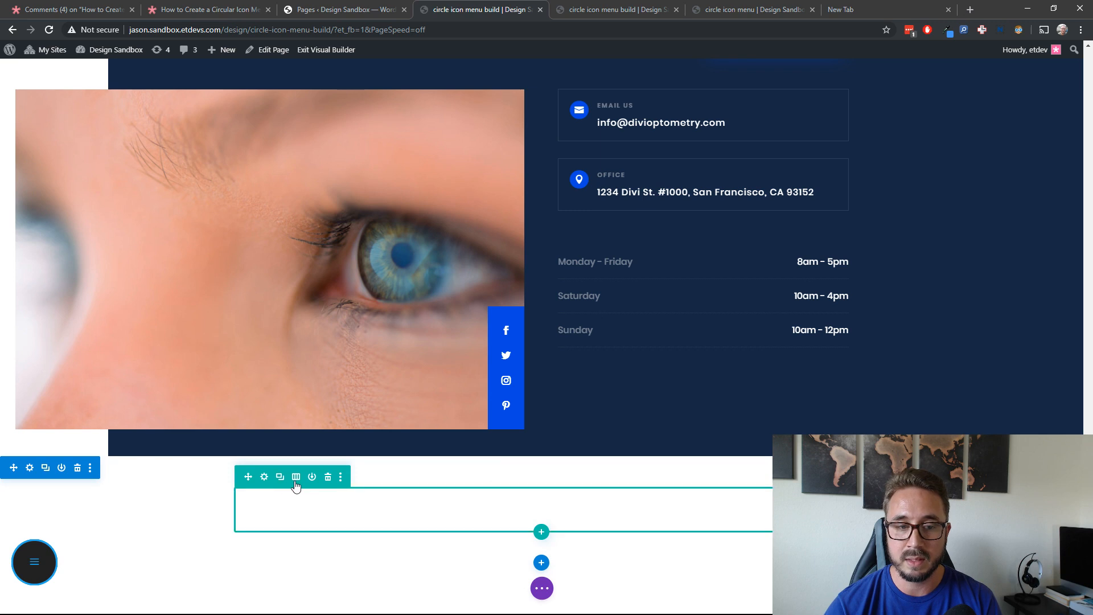
- Set the menu row's Z Index to 11 and save the row settings
click(264, 478)
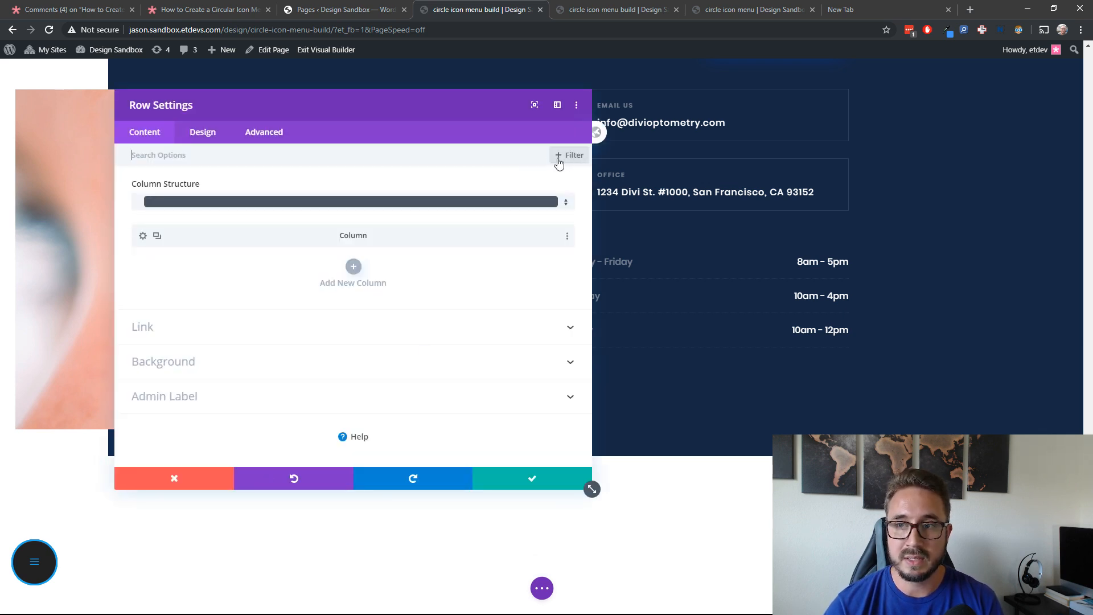
click(271, 135)
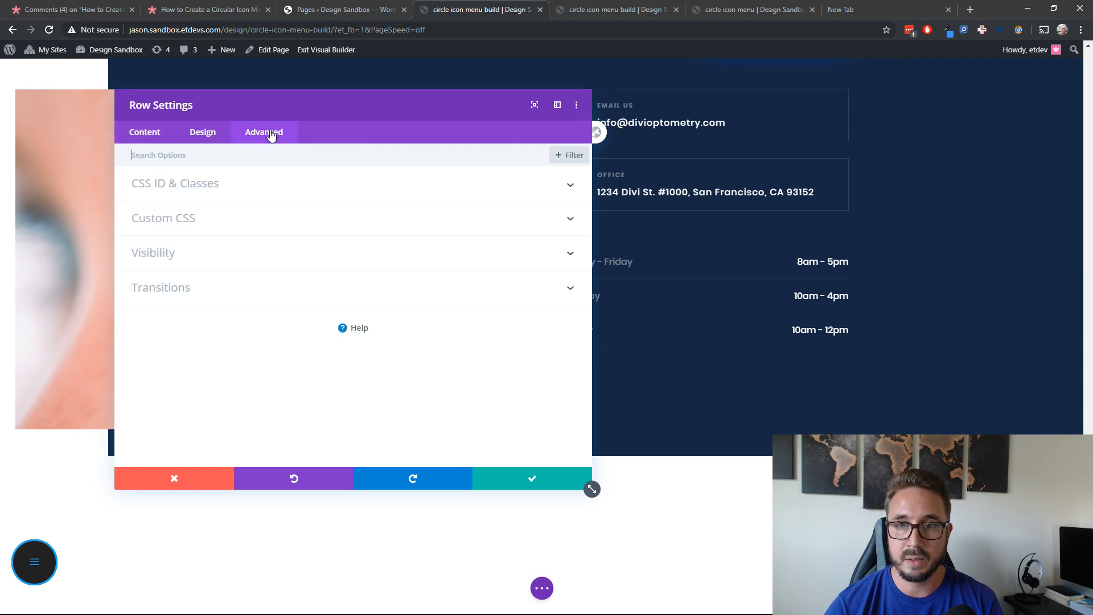
click(265, 244)
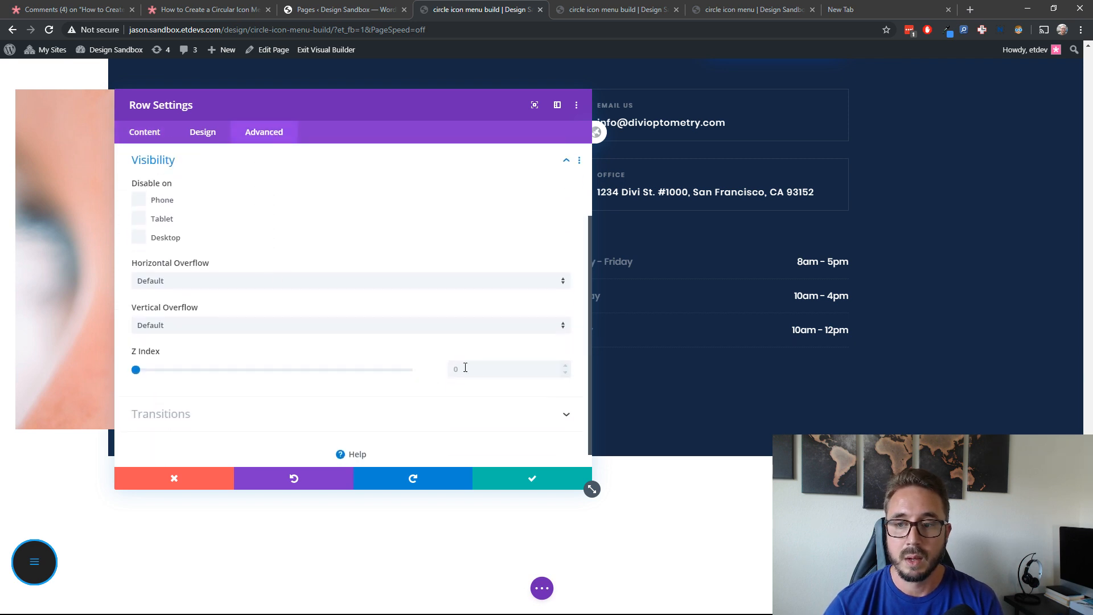
click(466, 367)
text(11)
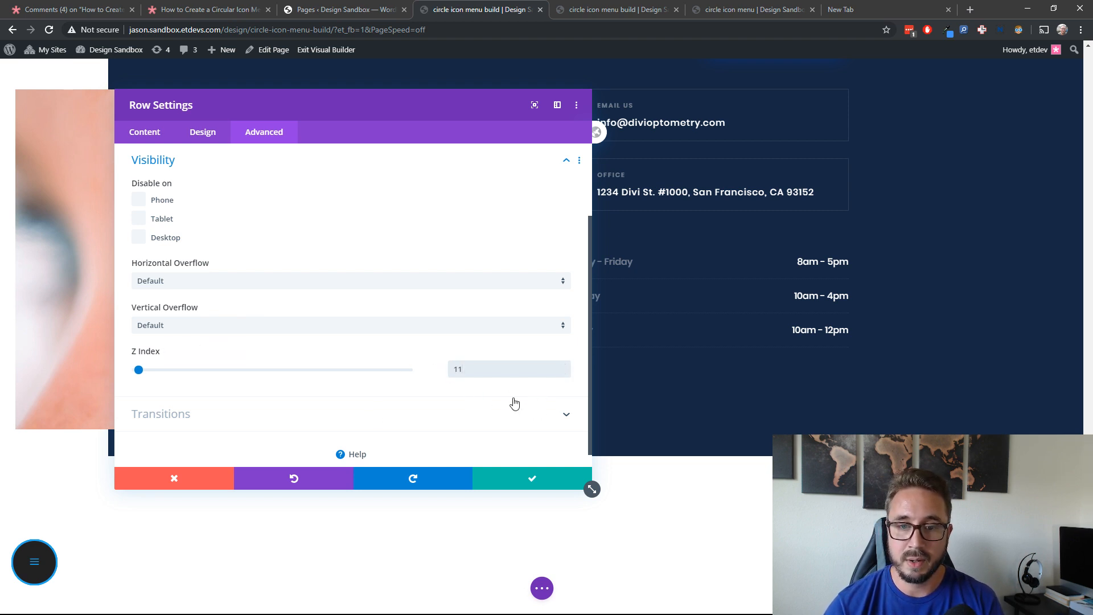
click(537, 479)
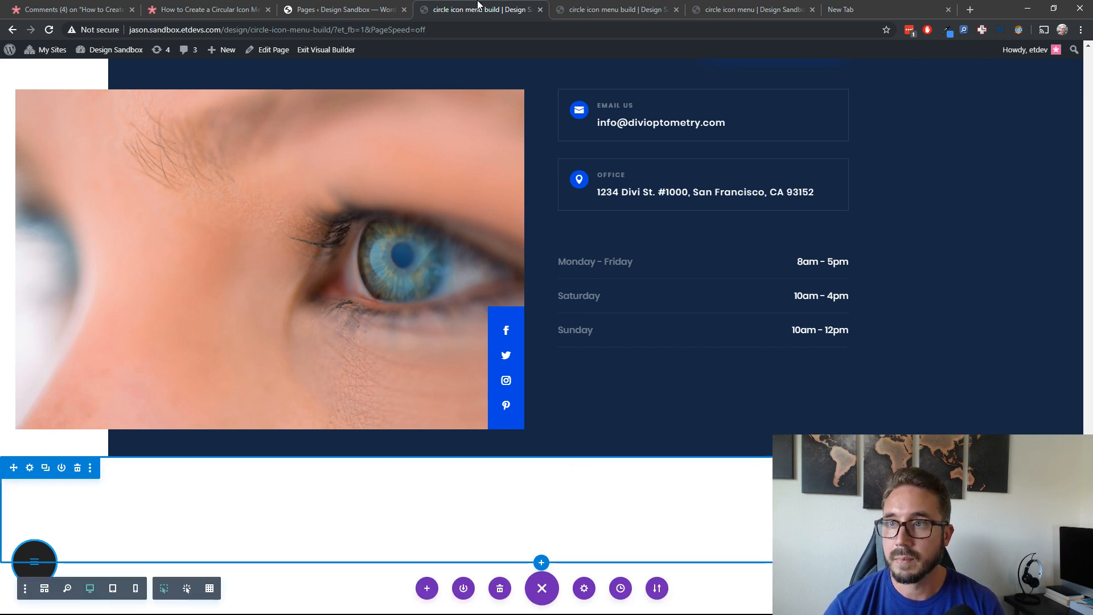
- On the live page, expand the circular menu and check how it stays in place over the layout while scrolling
click(585, 8)
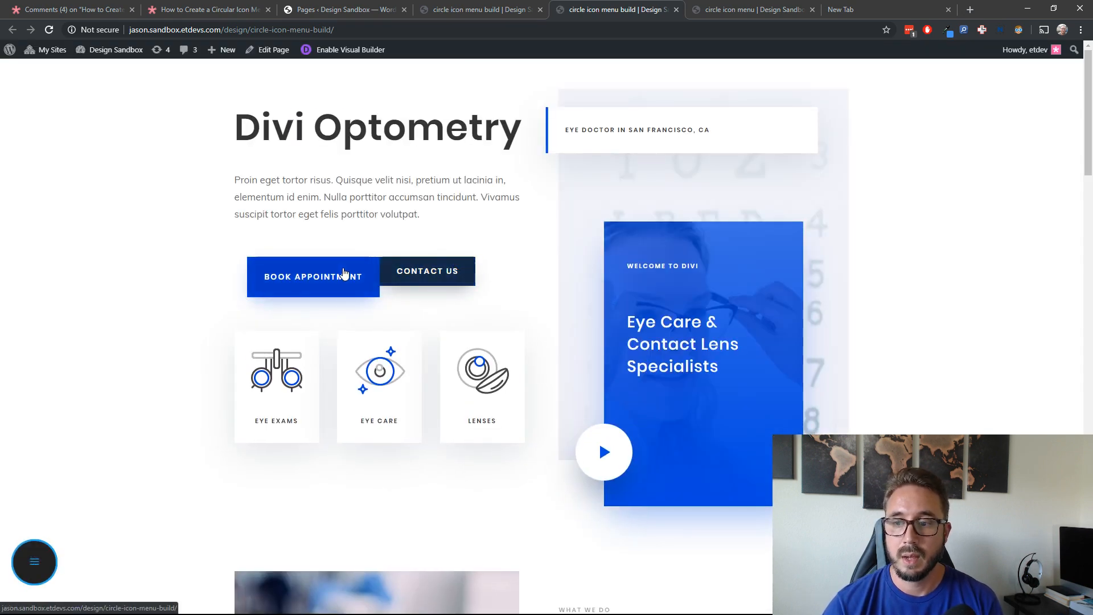
scroll(135, 454, down, 14)
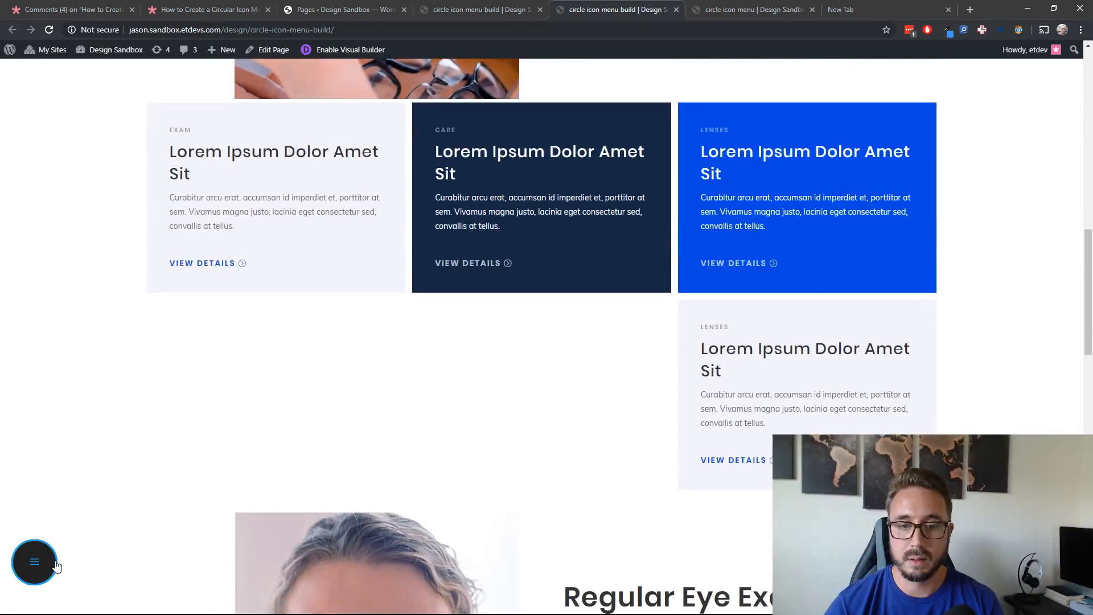
click(35, 562)
scroll(169, 478, down, 7)
scroll(170, 477, down, 8)
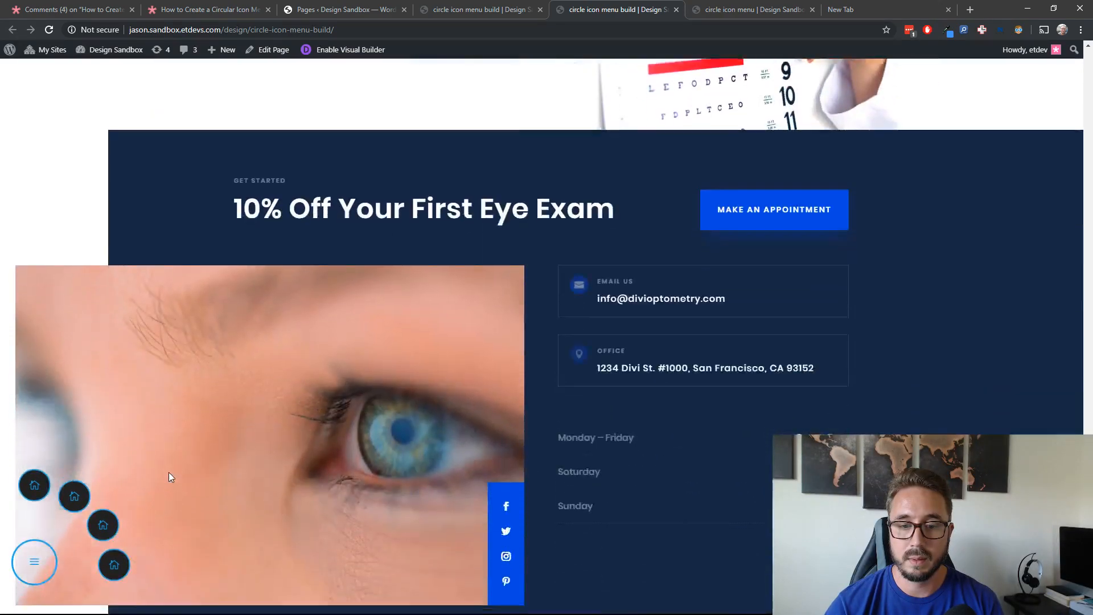
scroll(170, 477, up, 8)
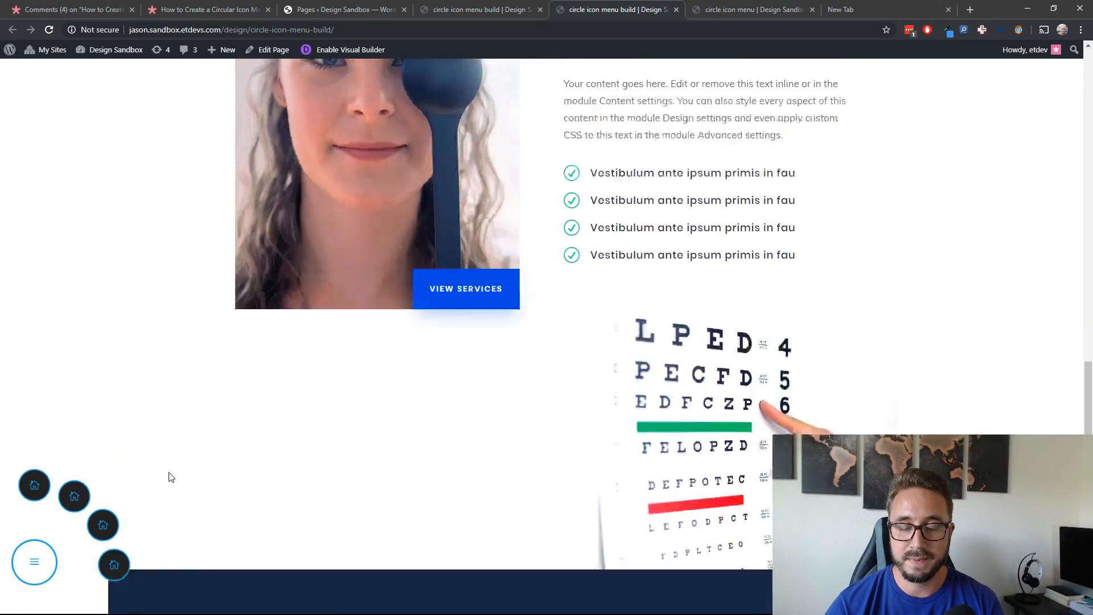
scroll(168, 477, down, 8)
scroll(169, 477, up, 7)
scroll(168, 473, up, 5)
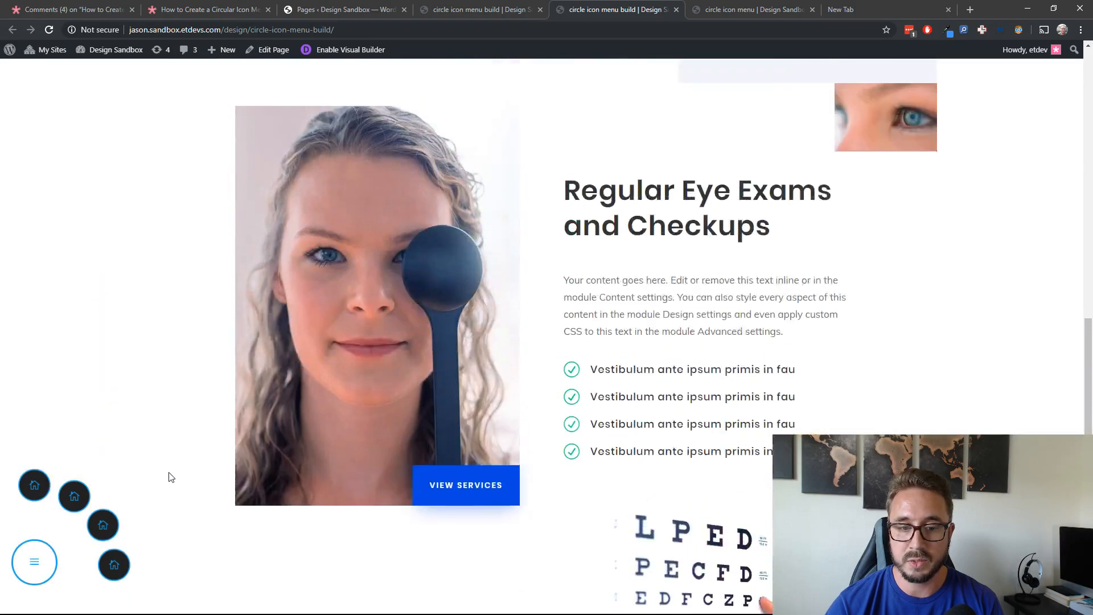
scroll(169, 473, down, 5)
scroll(168, 475, up, 10)
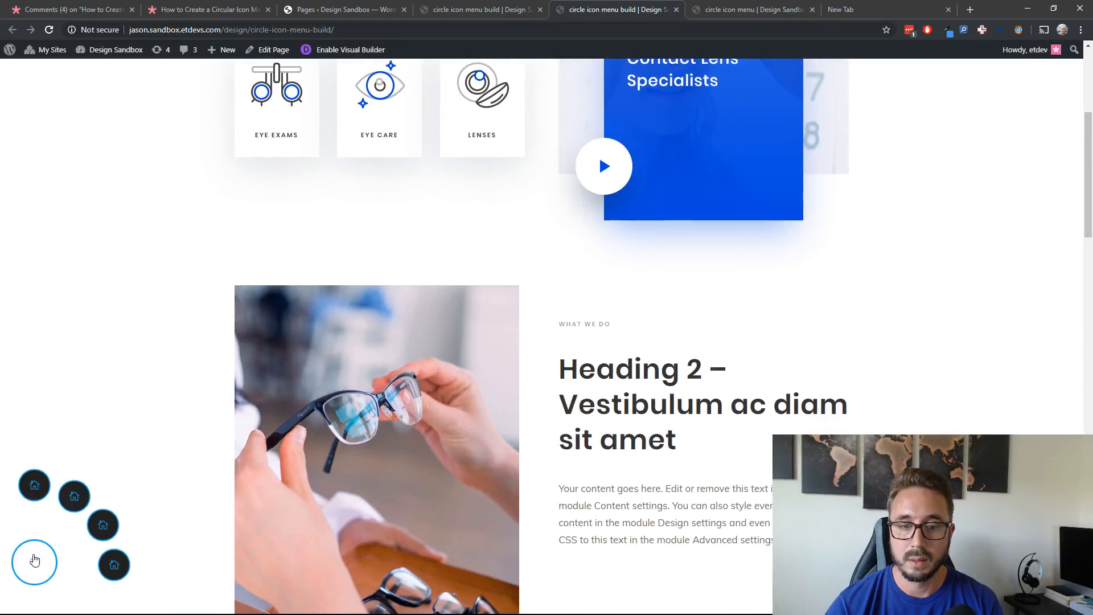
- Compare the circular menu's toggle in the builder with its behaviour on the live page, ending back in the builder
click(516, 9)
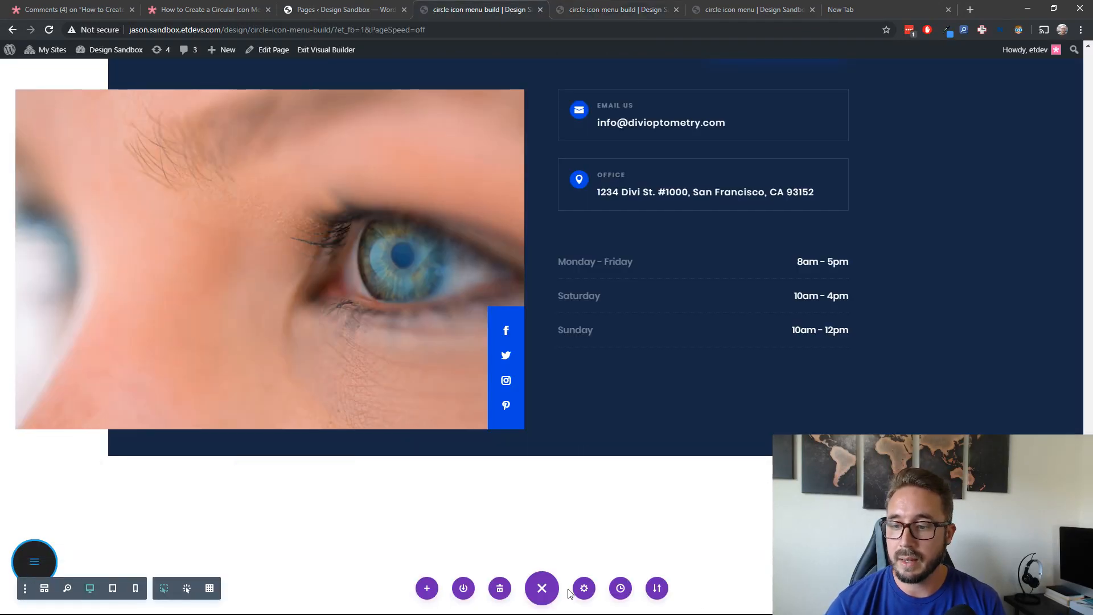
click(542, 588)
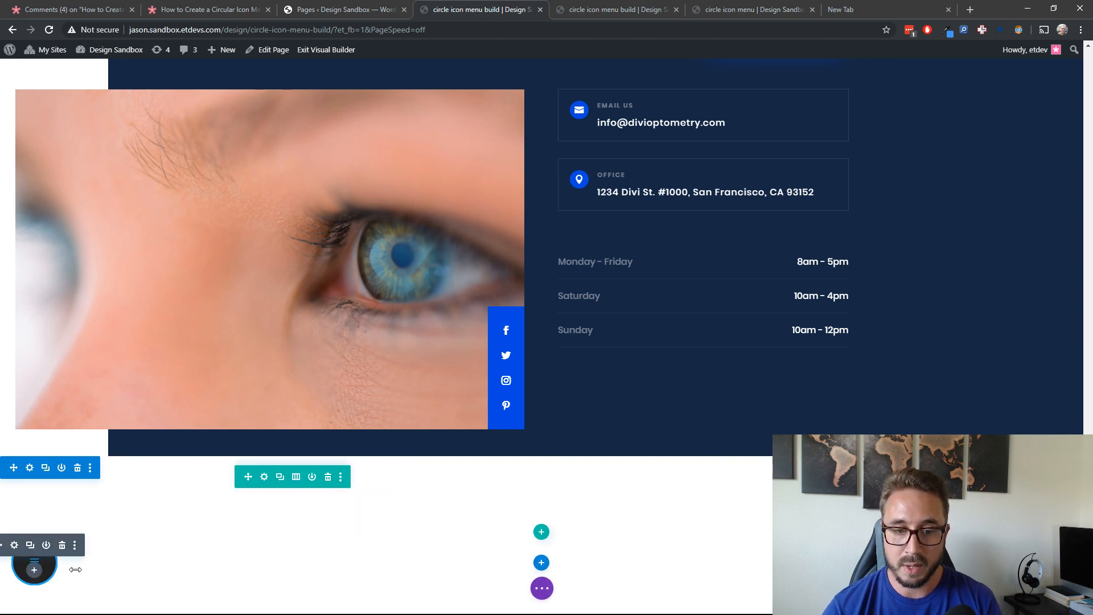
click(589, 10)
click(50, 571)
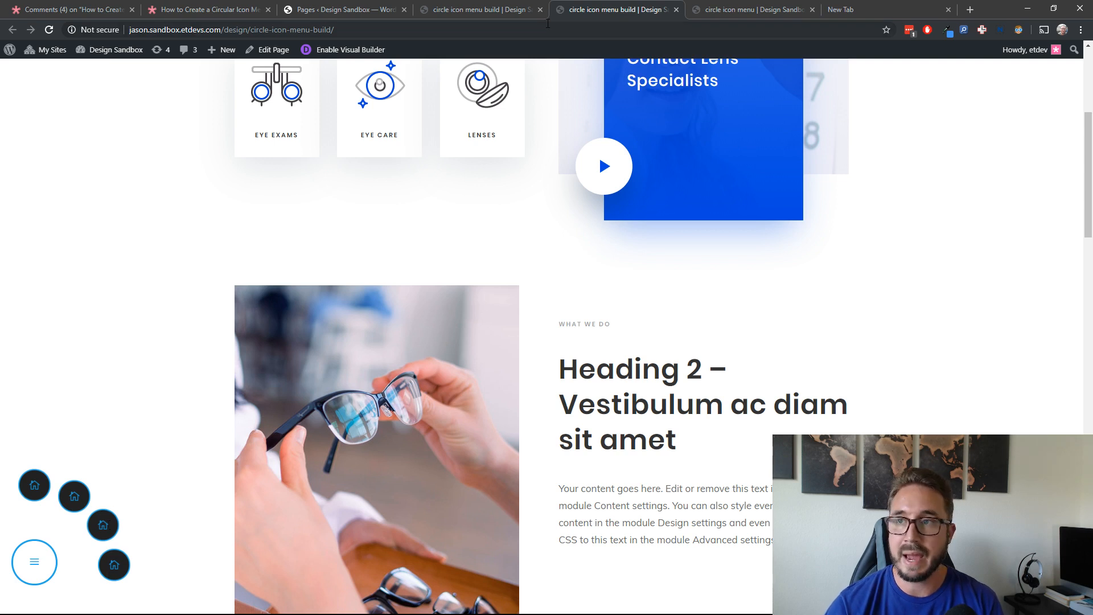
click(509, 10)
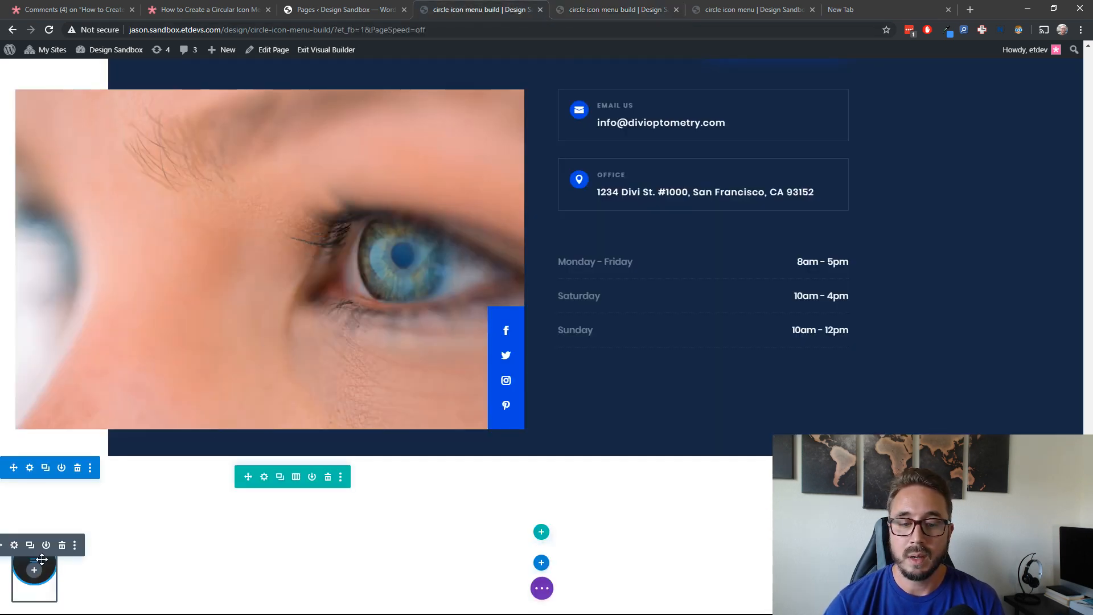
- Switch the builder to wireframe view and bring up the menu section's modules at the end of the page
click(541, 588)
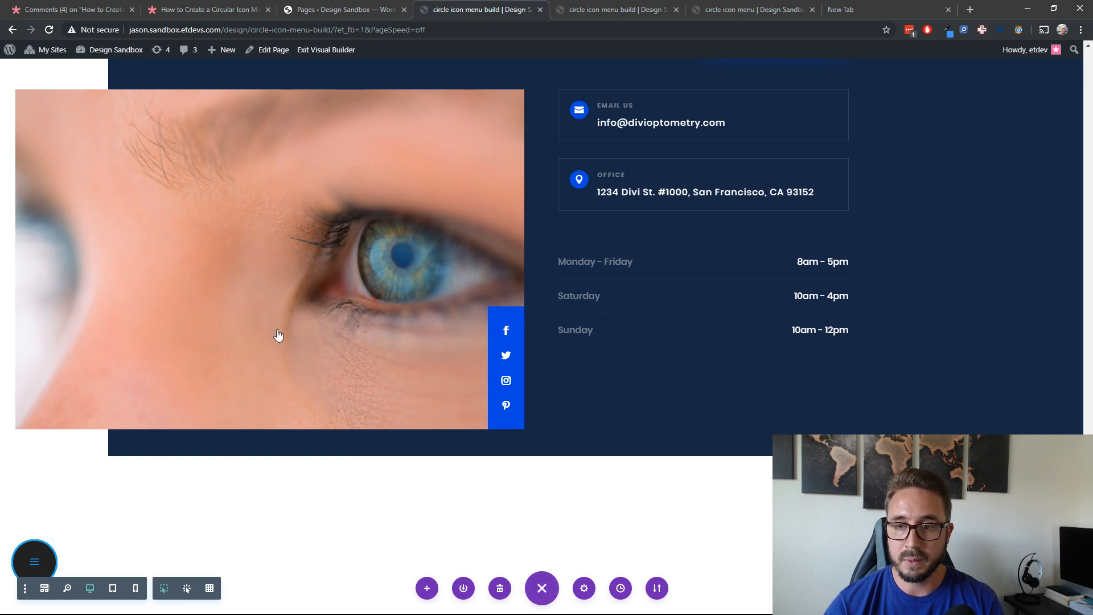
key(ctrl+shift+f)
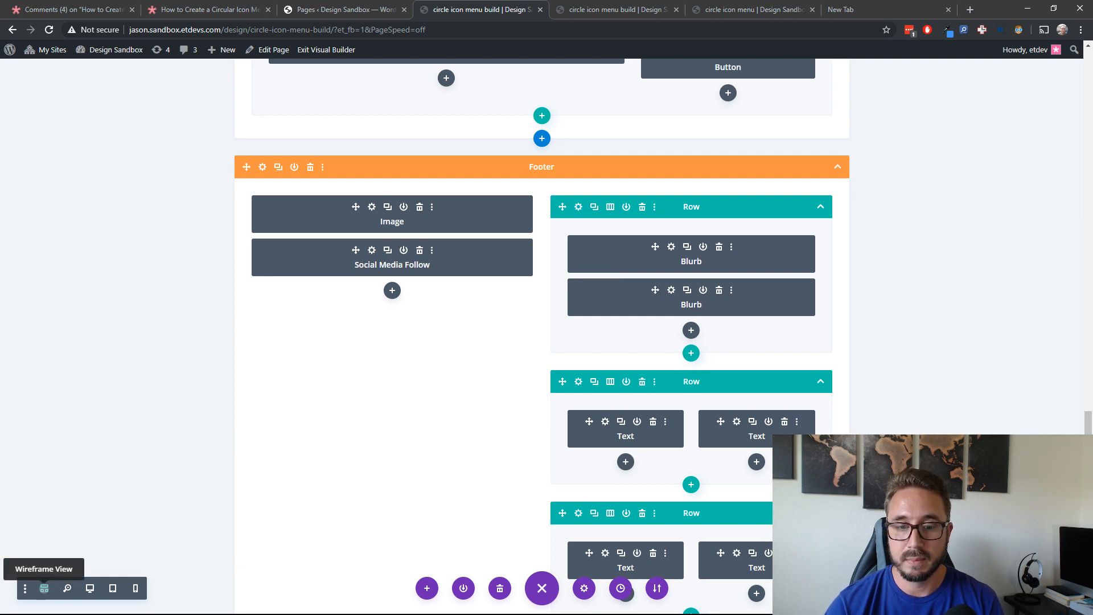
click(89, 588)
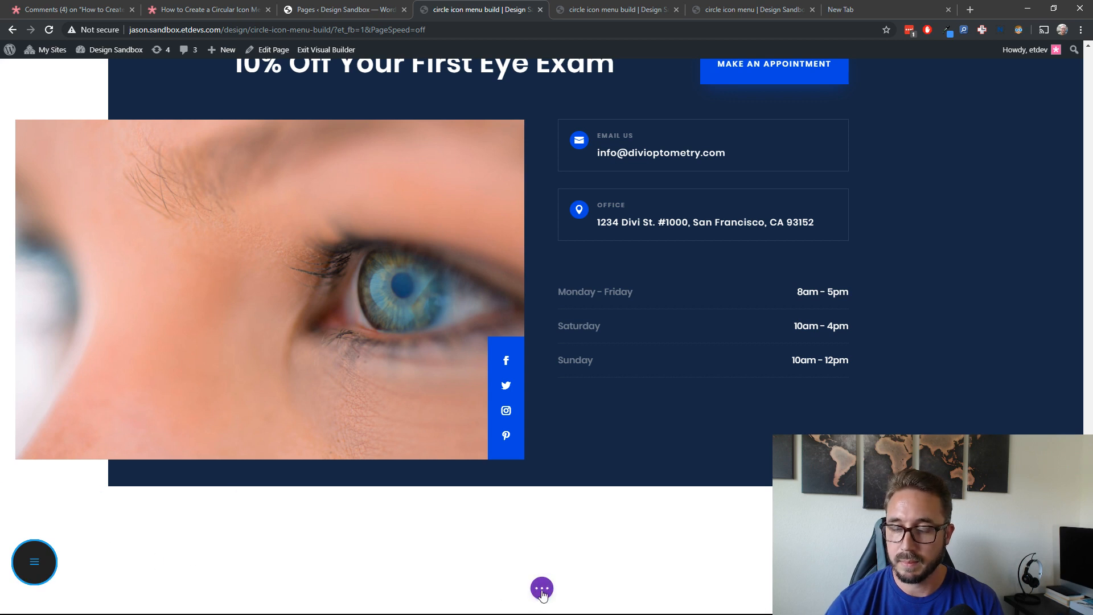
mouse_move(45, 592)
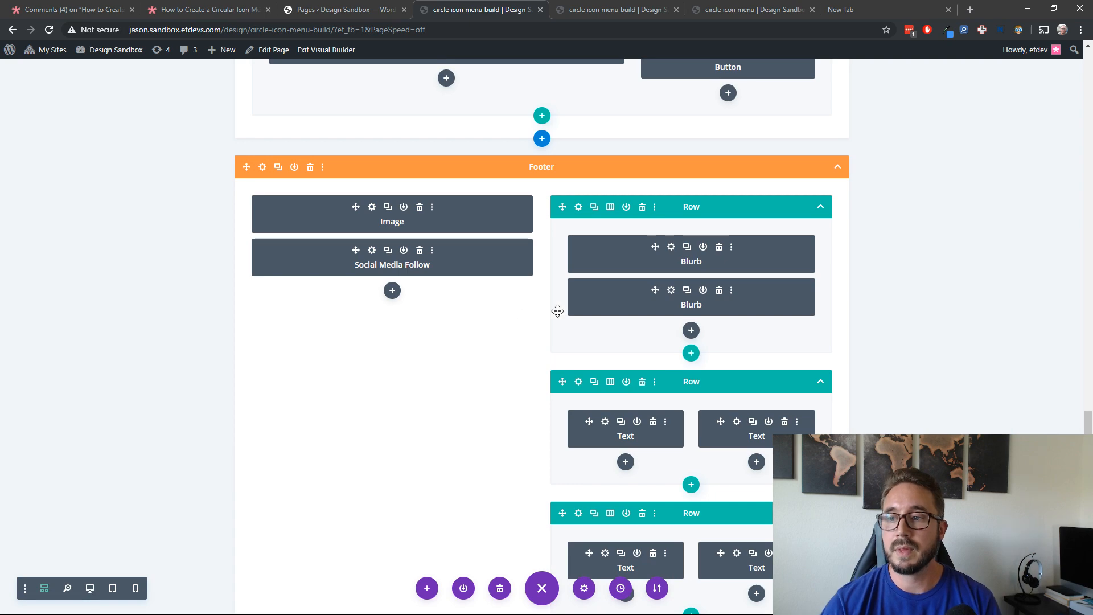
scroll(558, 311, down, 10)
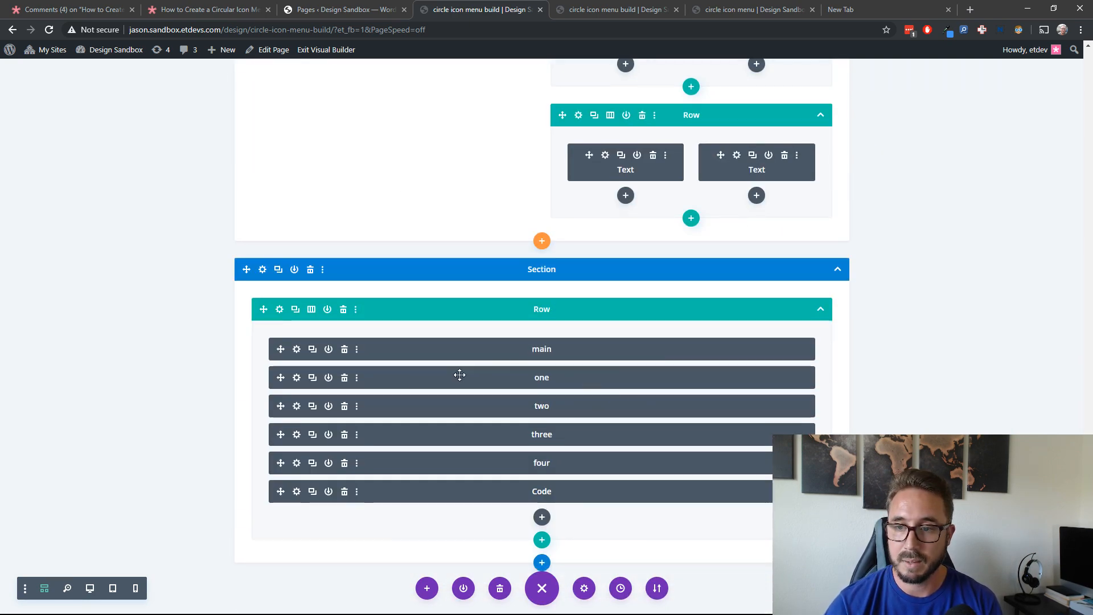
- Open the settings of the blurb labelled one, shrink the window, examine its Module Link URL option and close the settings
click(296, 379)
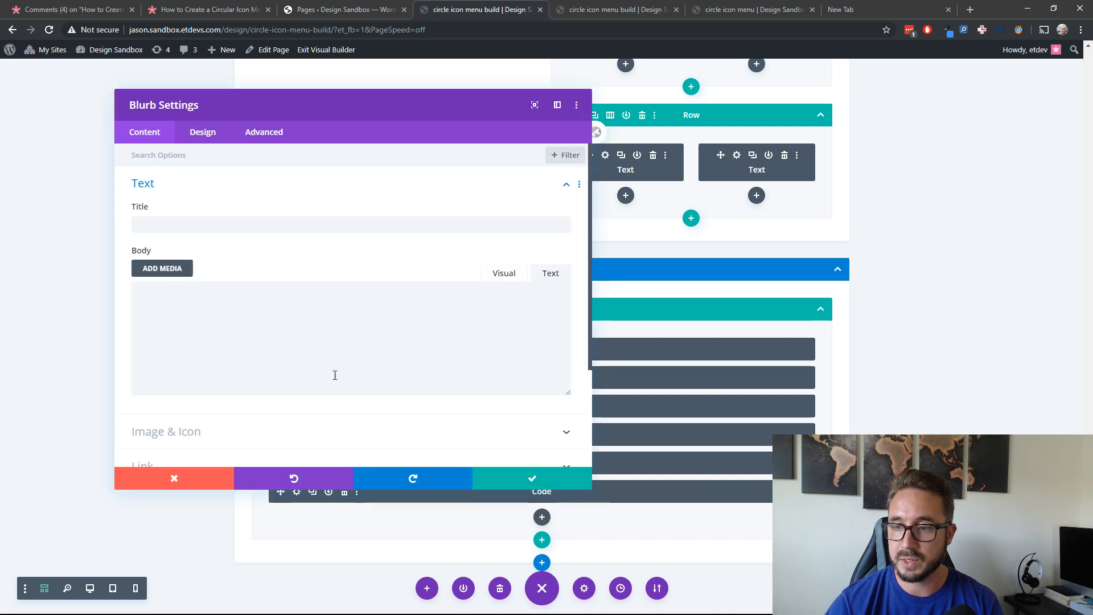
mouse_move(435, 107)
mouse_down()
mouse_move(612, 105)
mouse_move(418, 107)
mouse_up()
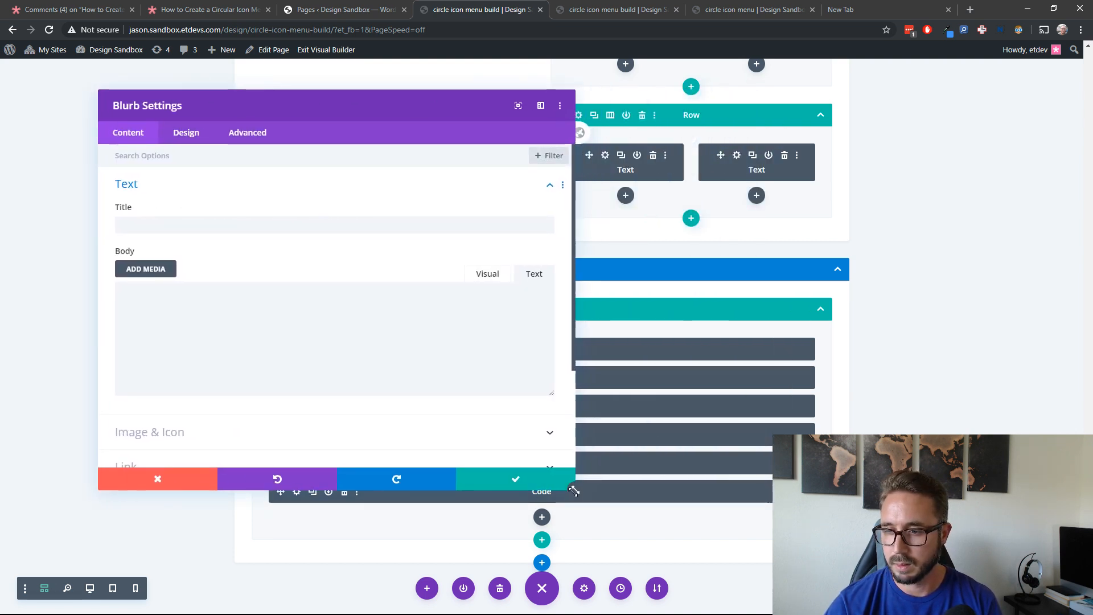
drag(574, 485, 325, 363)
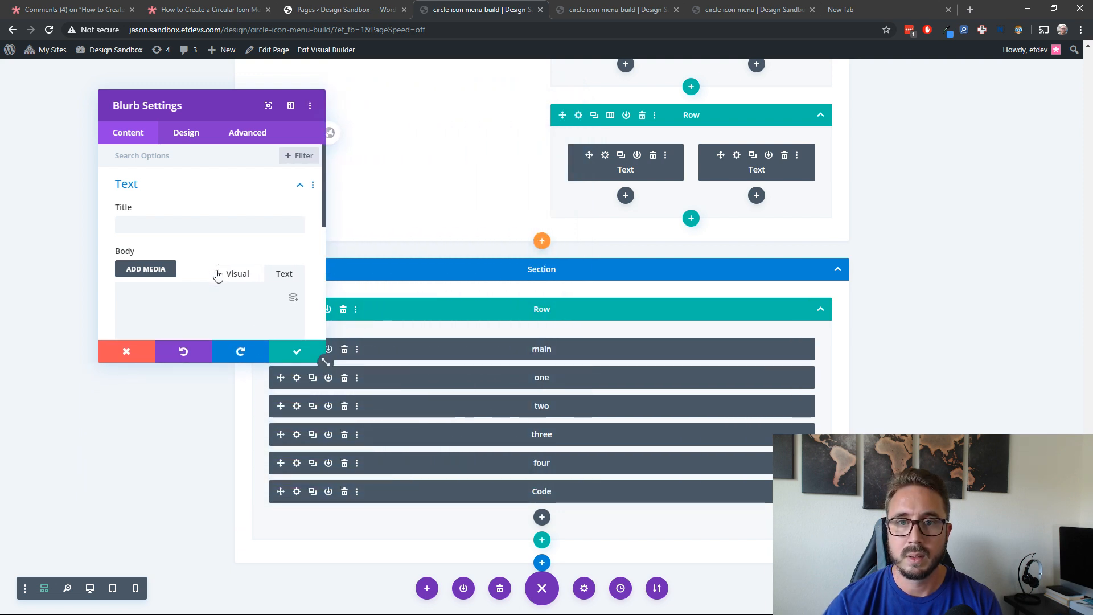
scroll(210, 261, down, 5)
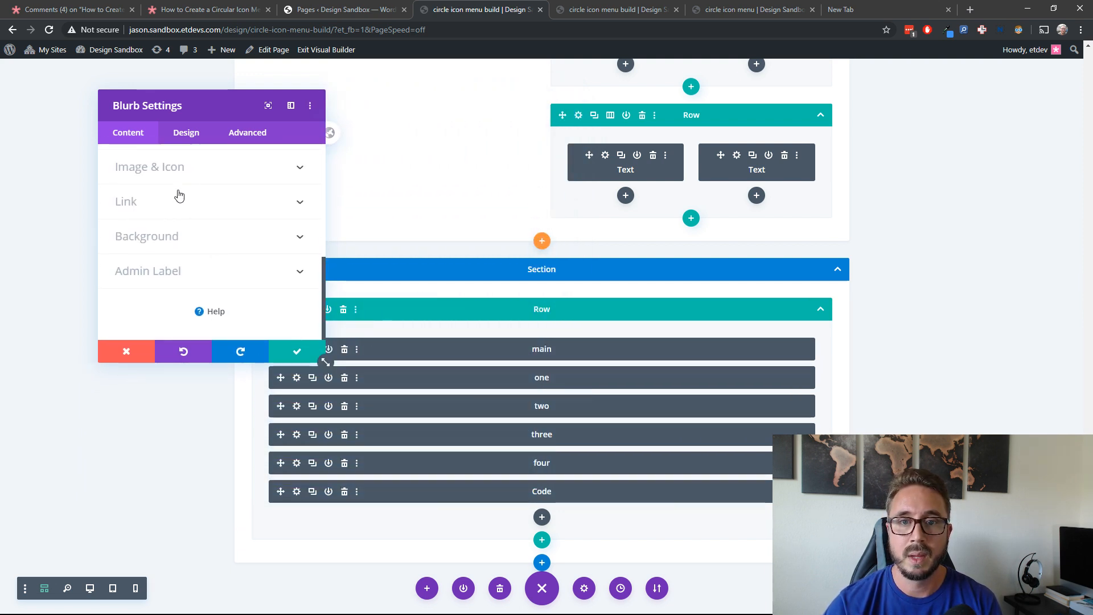
click(155, 209)
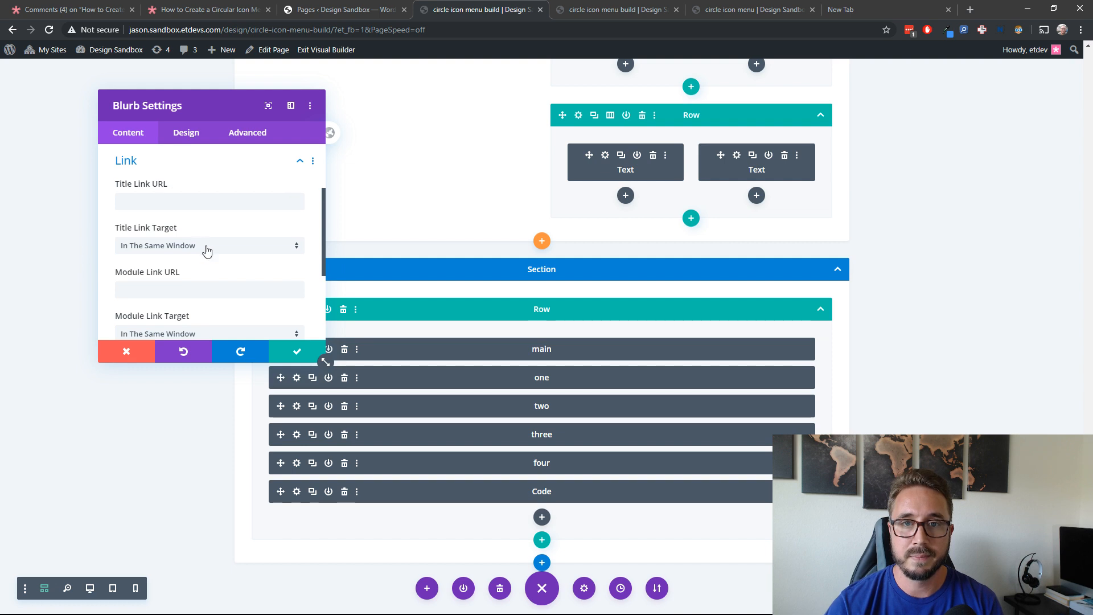
scroll(220, 249, down, 1)
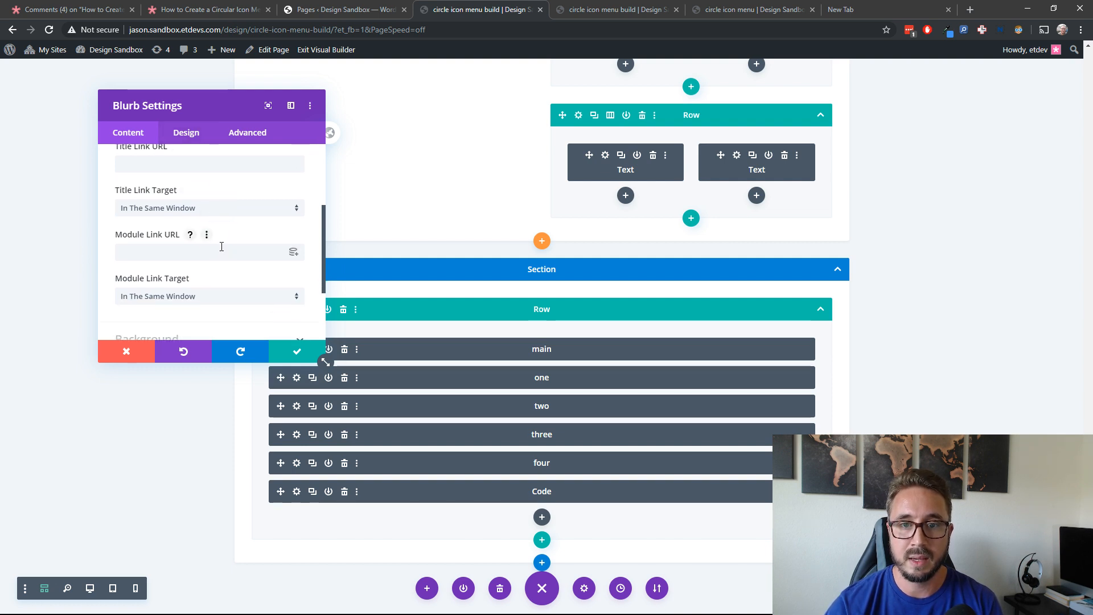
click(191, 251)
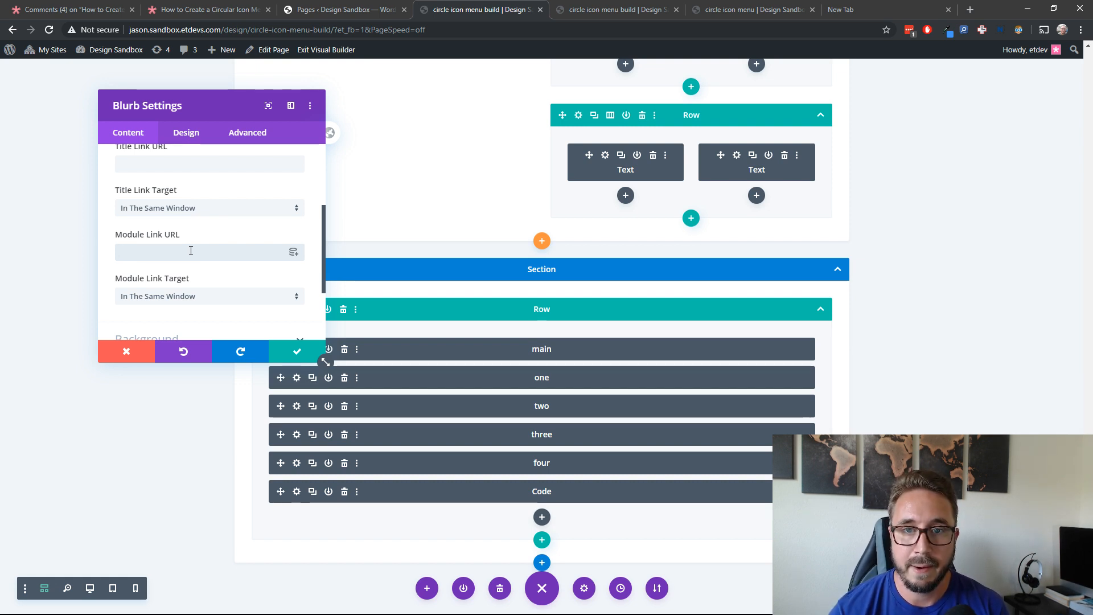
click(297, 357)
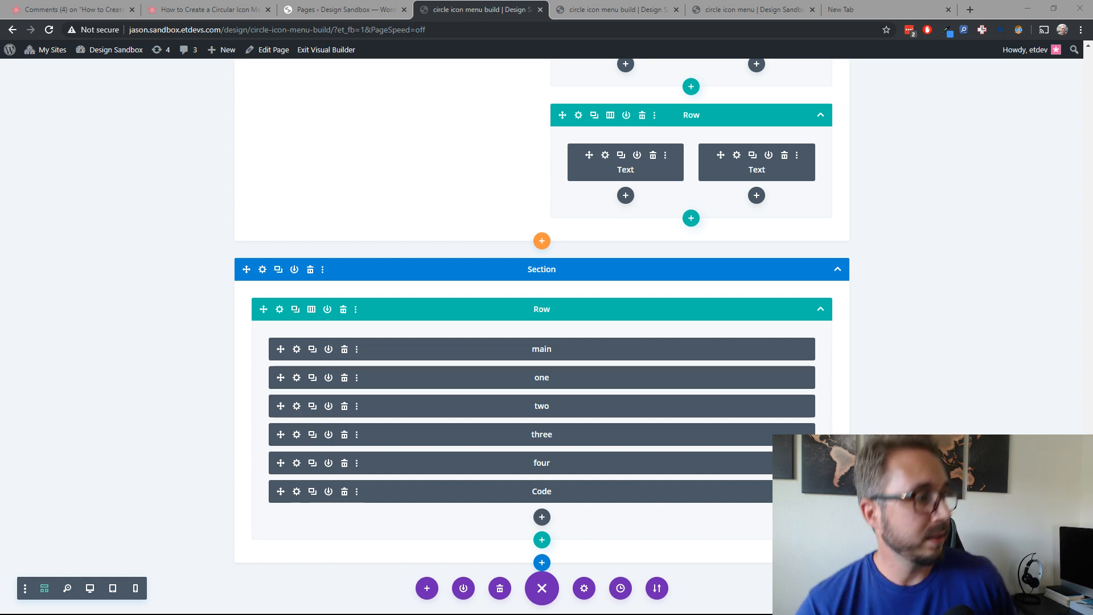
- On the live page, collapse the circular menu and check its fixed toggle while scrolling at 200% browser zoom
click(621, 9)
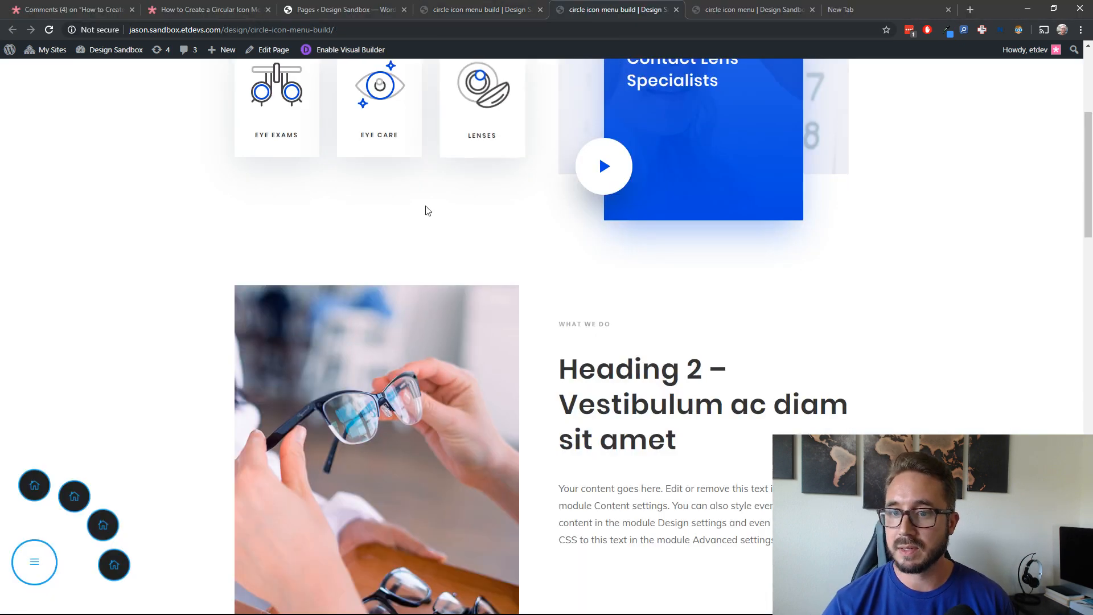
click(45, 567)
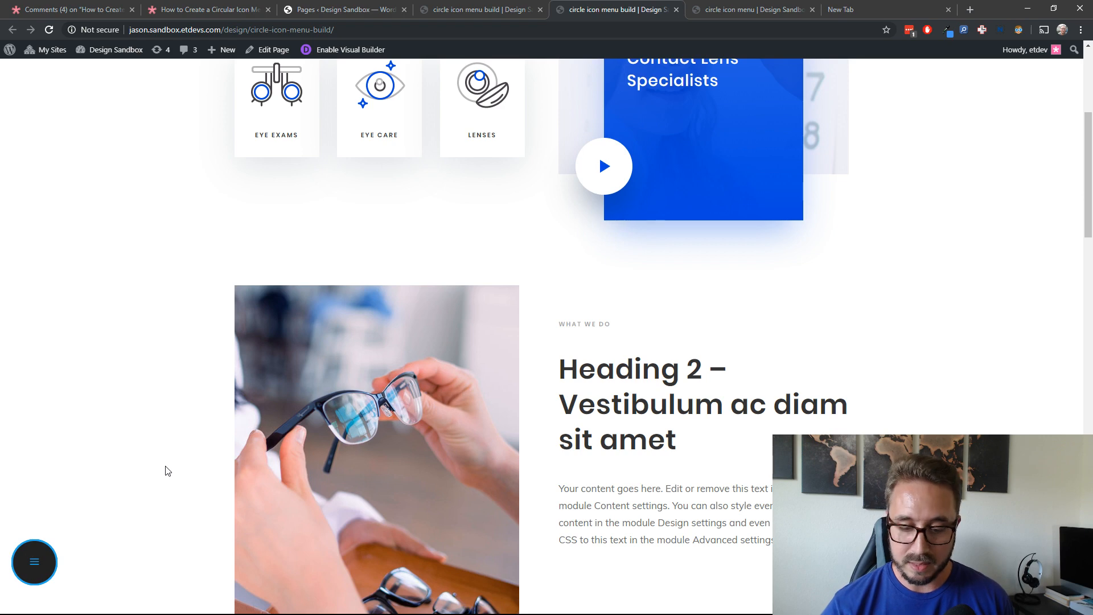
key(ctrl+plus)
key(ctrl+plus)
key(ctrl+plus)
key(ctrl+plus)
key(ctrl+plus)
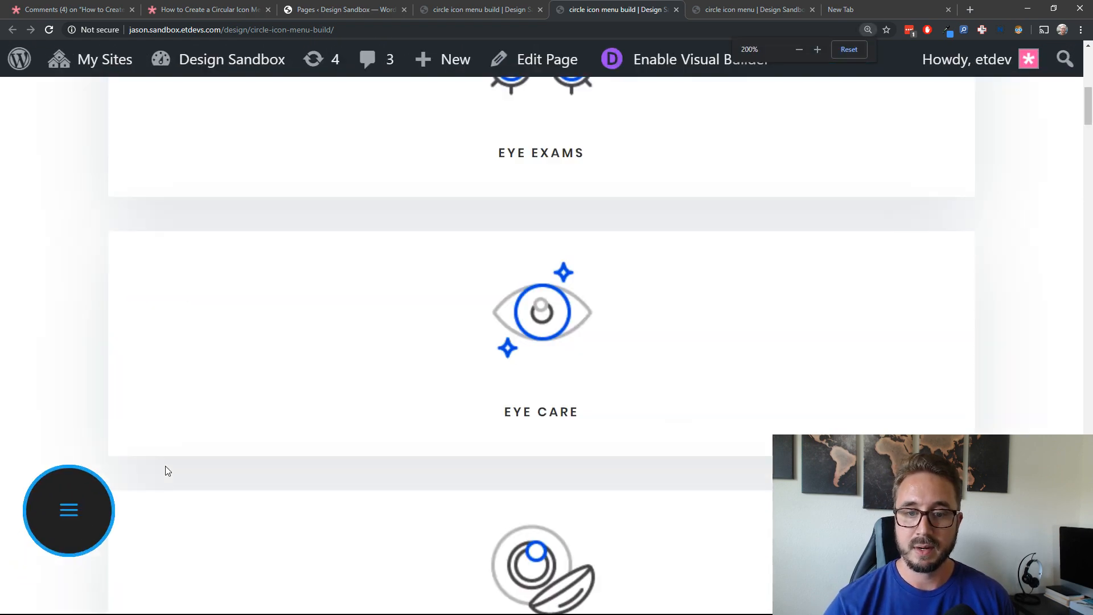
scroll(281, 432, down, 5)
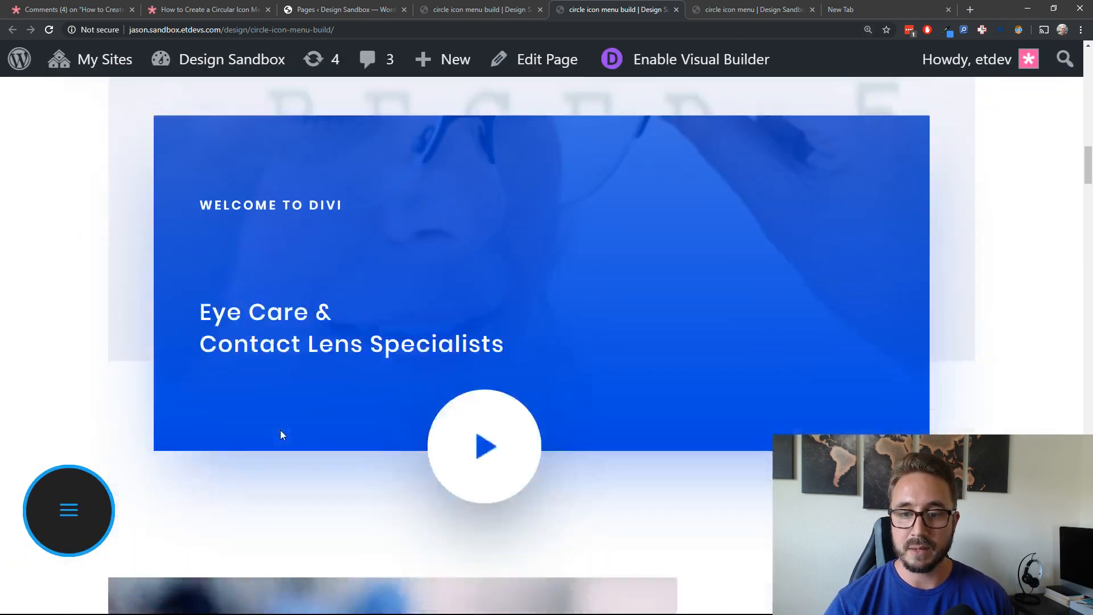
scroll(280, 435, down, 15)
scroll(280, 435, up, 20)
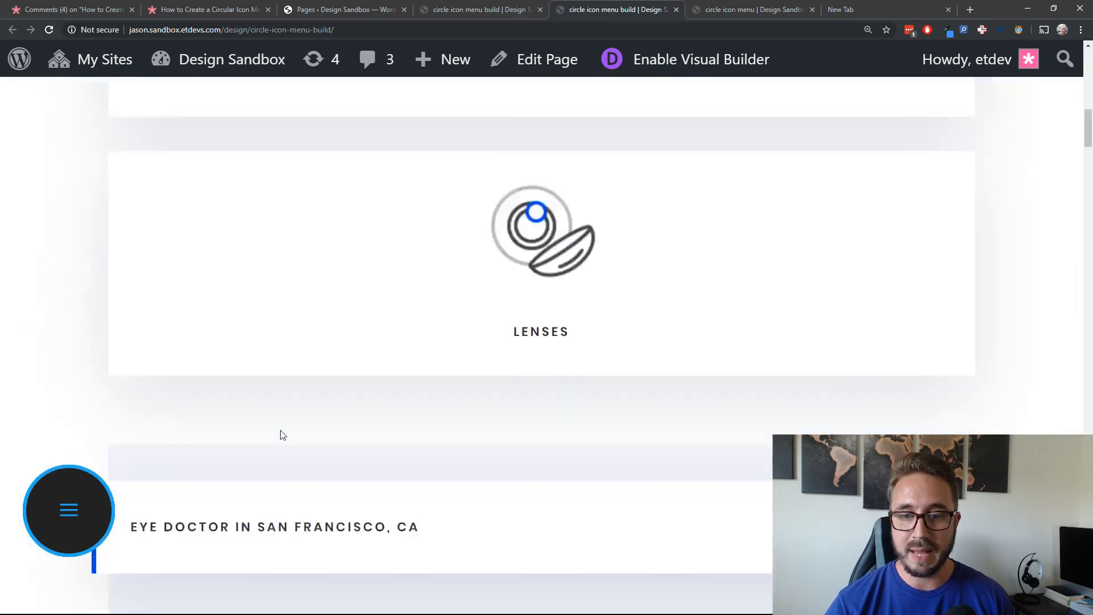
scroll(282, 438, up, 10)
- At the top of the enlarged live page, expand and collapse the circular menu repeatedly to check how its icons open
click(95, 508)
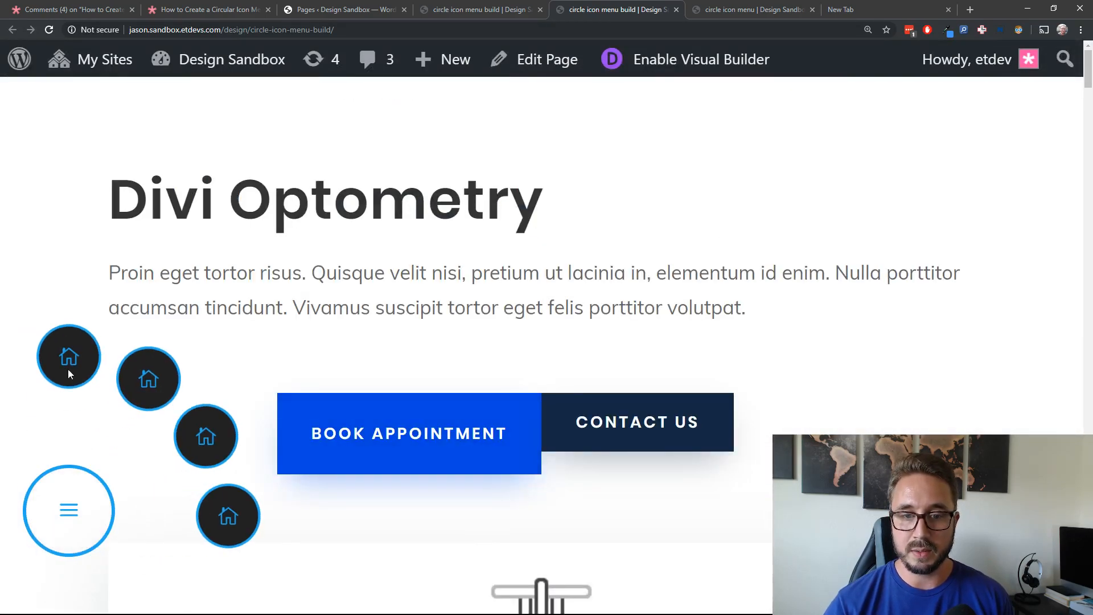
click(72, 522)
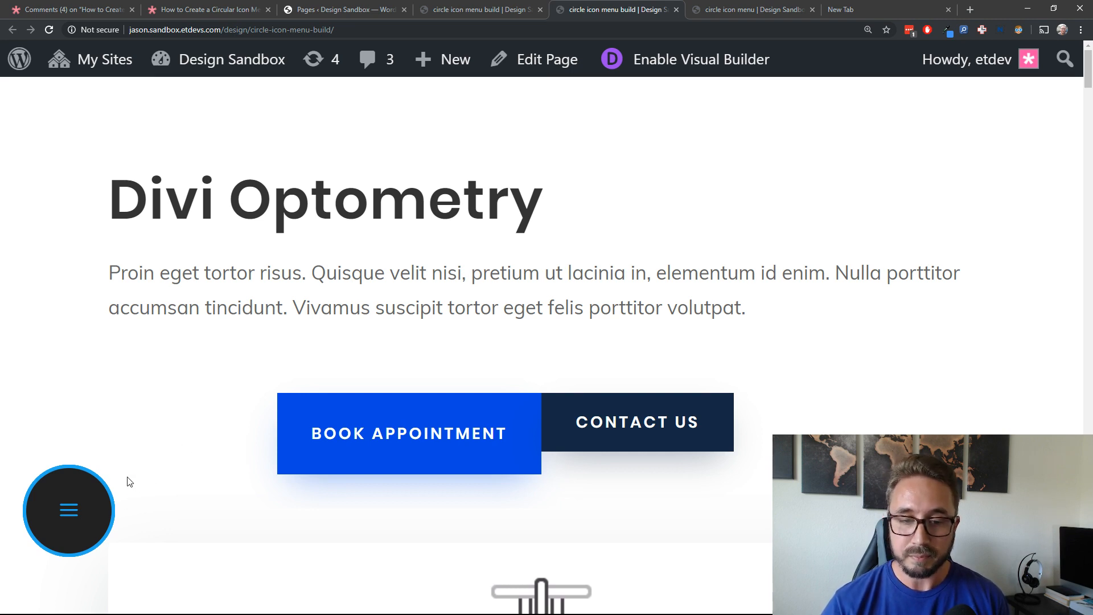
click(78, 513)
click(78, 513)
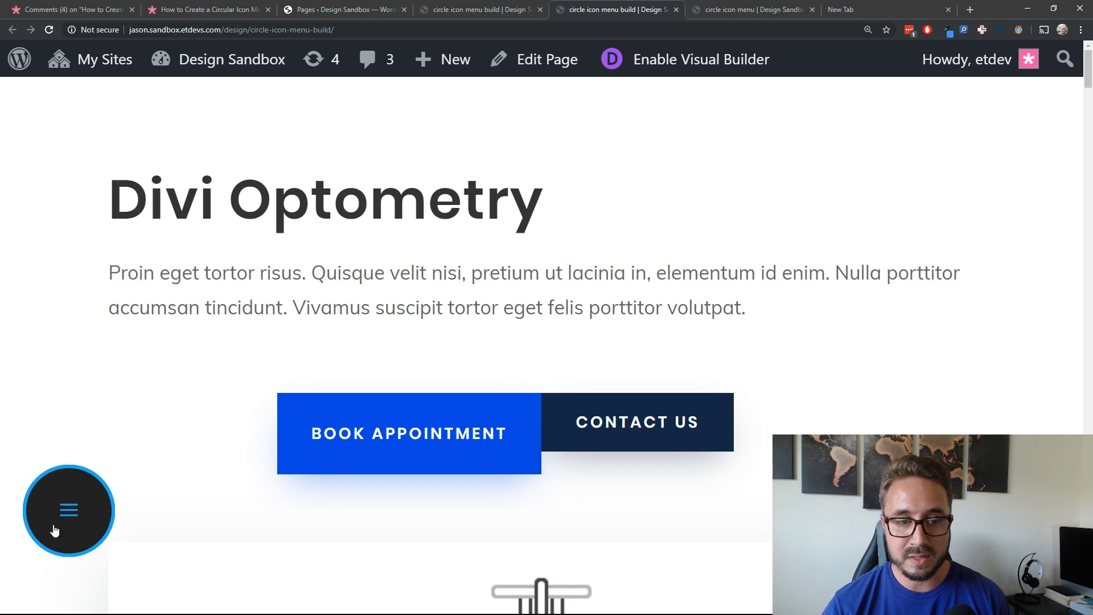
scroll(89, 500, down, 5)
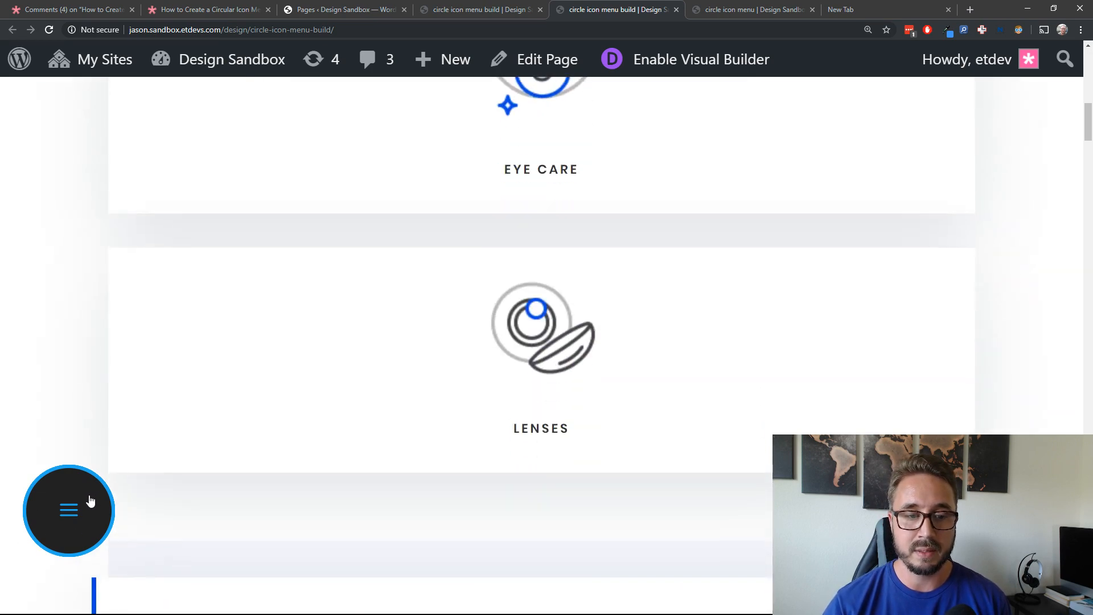
scroll(88, 500, up, 5)
scroll(89, 500, down, 5)
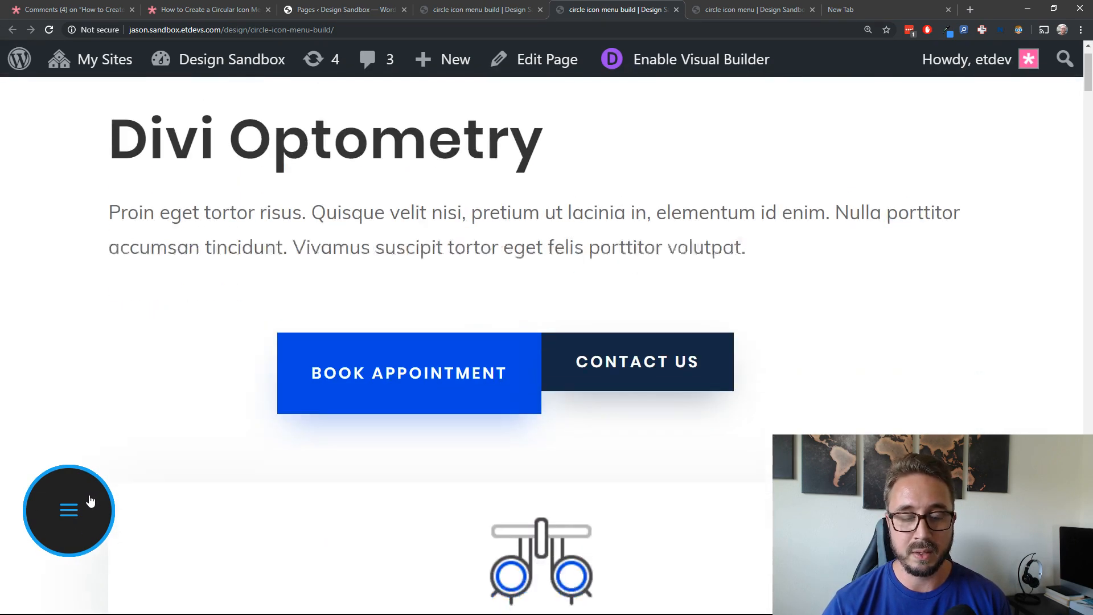
scroll(88, 500, up, 5)
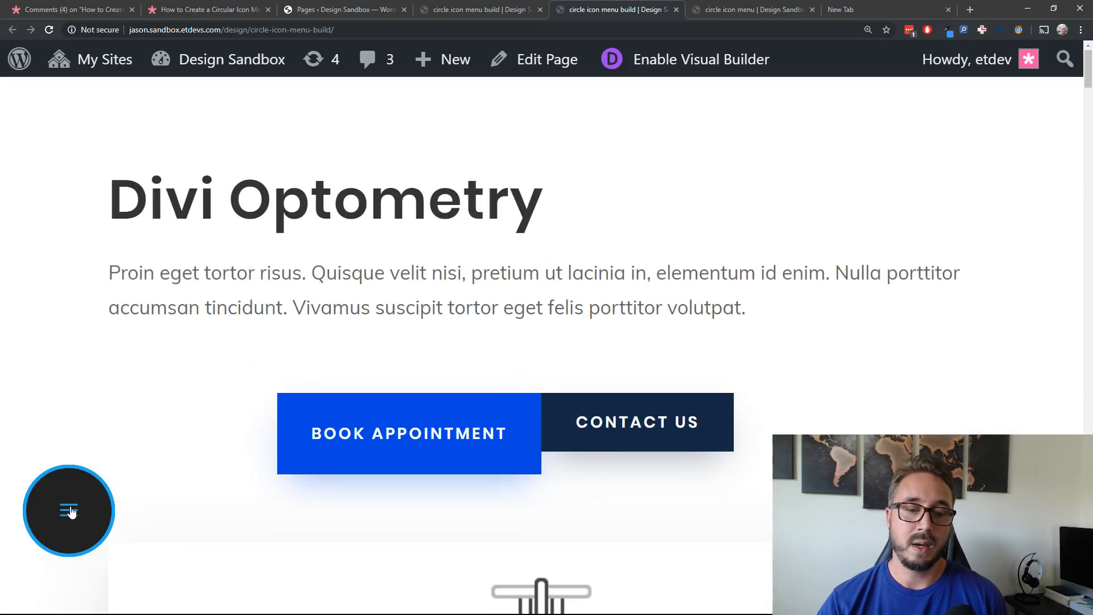
click(69, 511)
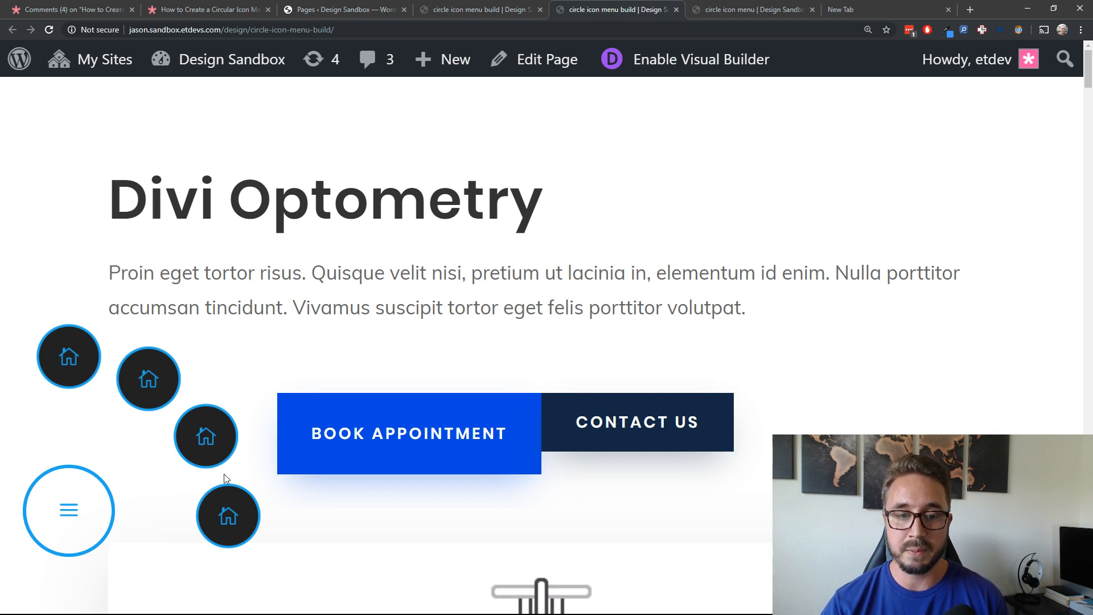
click(87, 503)
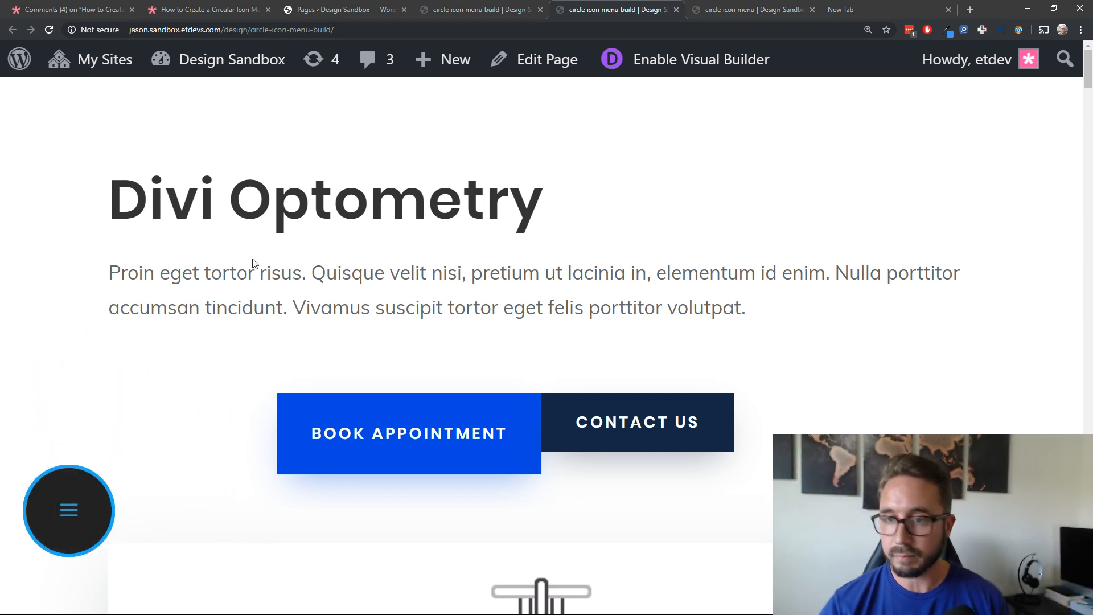
- Return the live page's browser zoom to 100% with the circular menu collapsed
scroll(254, 263, down, 4)
scroll(254, 263, up, 1)
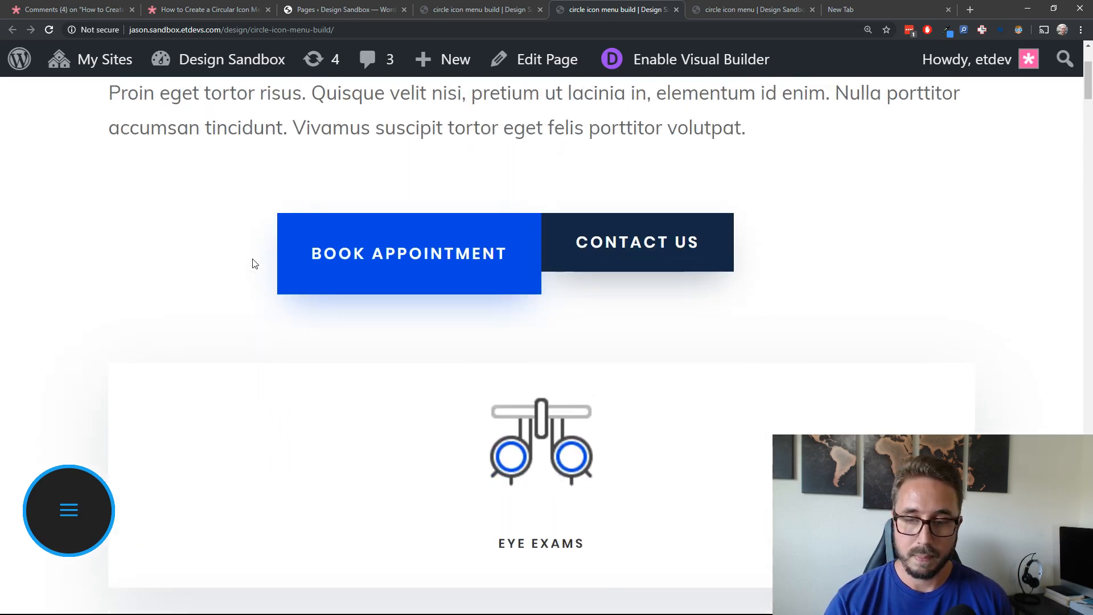
key(ctrl+minus)
key(ctrl+minus)
key(ctrl+minus)
key(ctrl+minus)
key(ctrl+minus)
key(ctrl+minus)
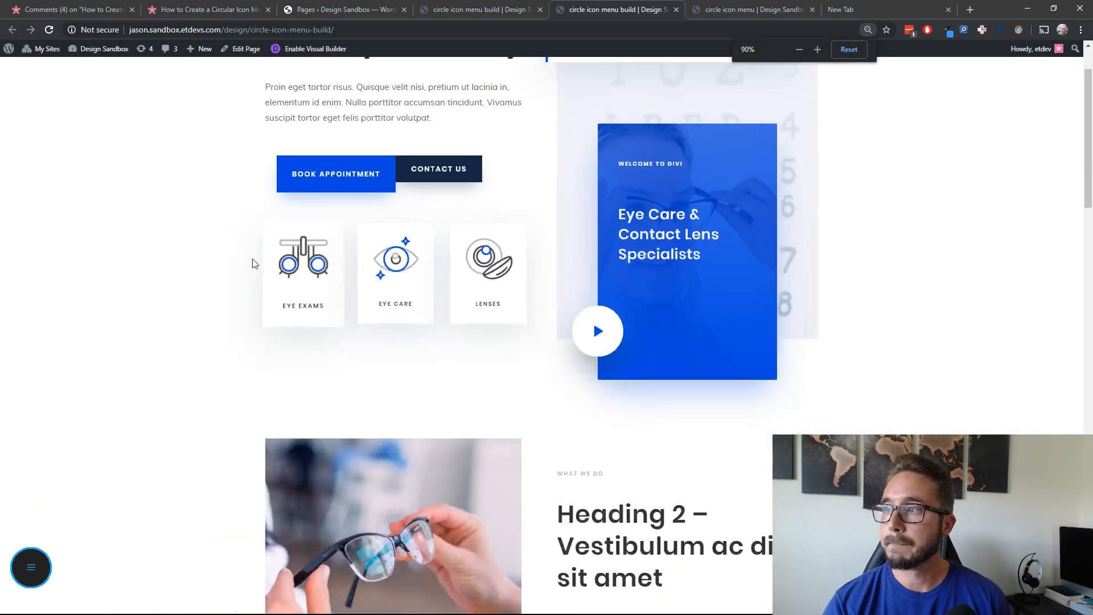
key(ctrl+plus)
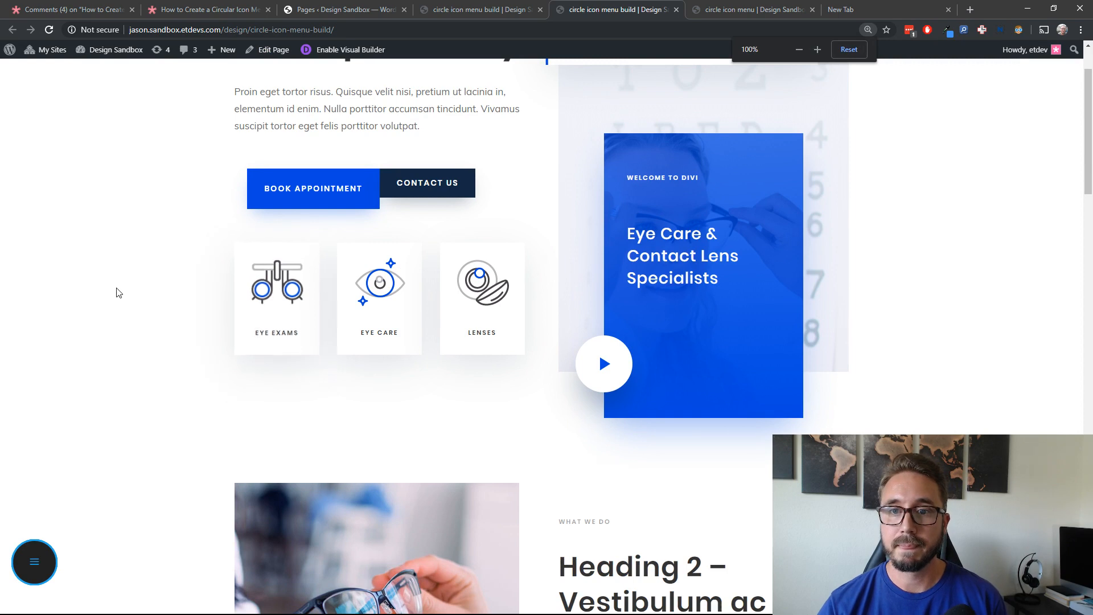